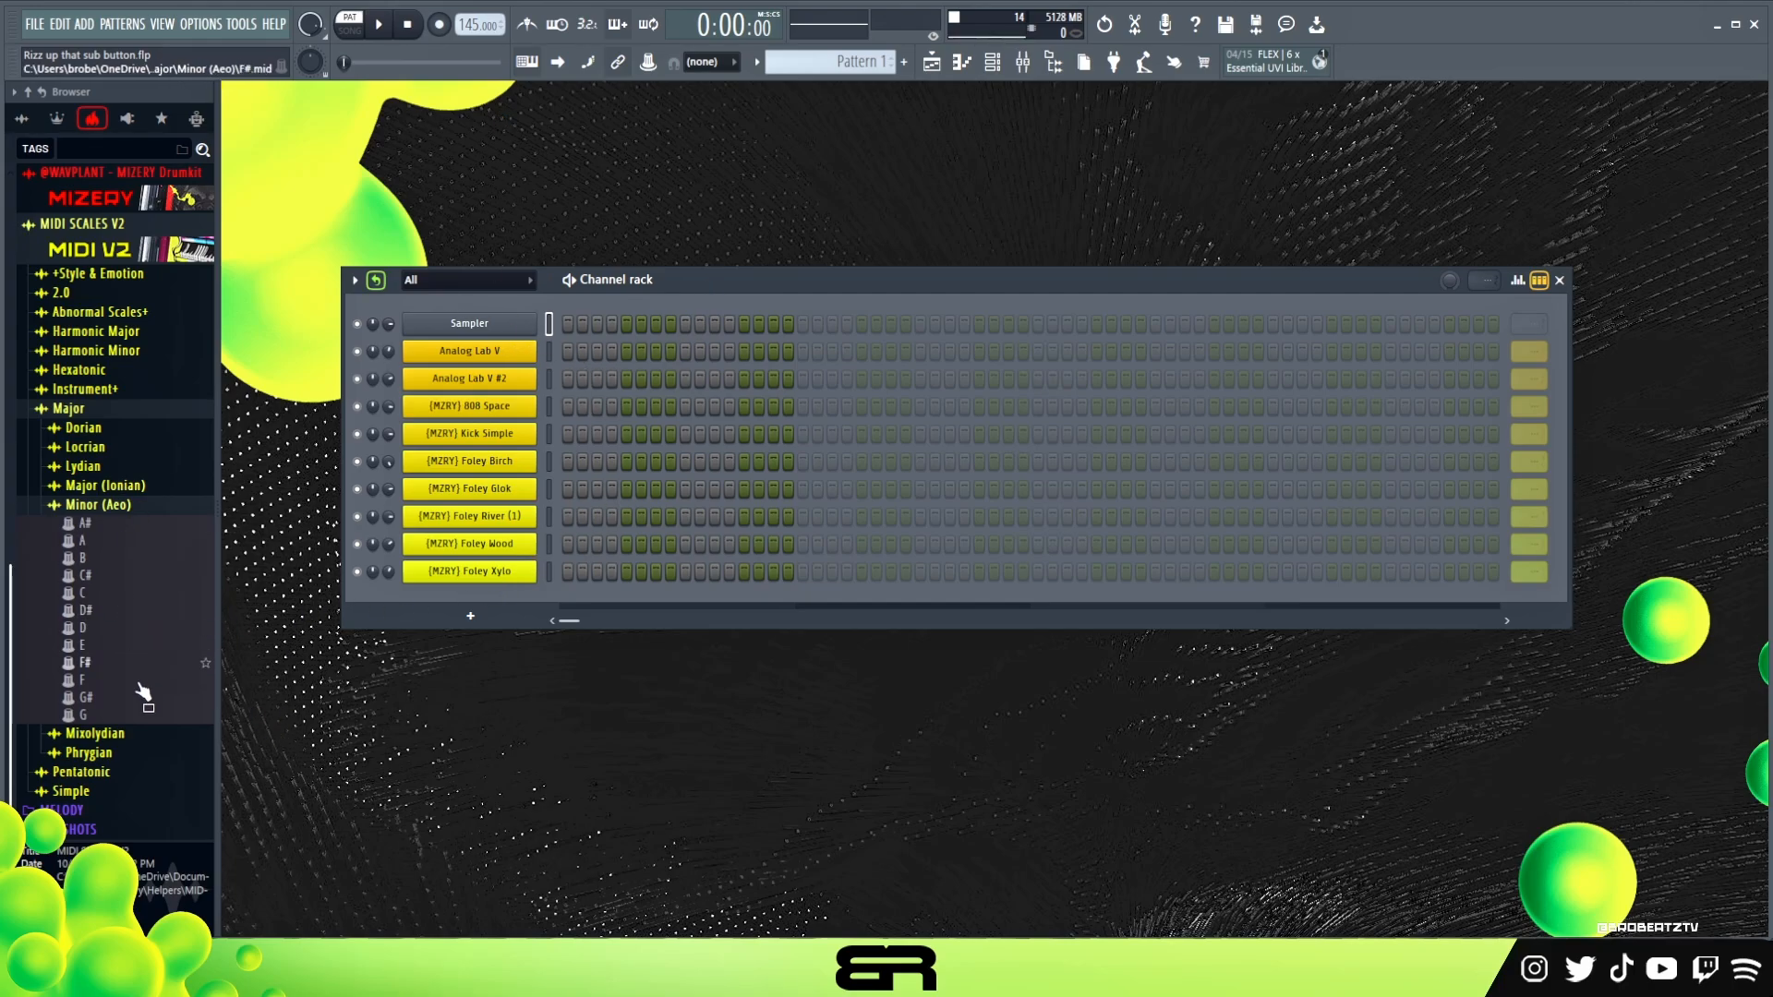
Import the F# Minor (Aeo) MIDI scale into the Sampler channel and rename the channel F# Min
left_click_drag(83, 662, 469, 379)
left_click(1033, 563)
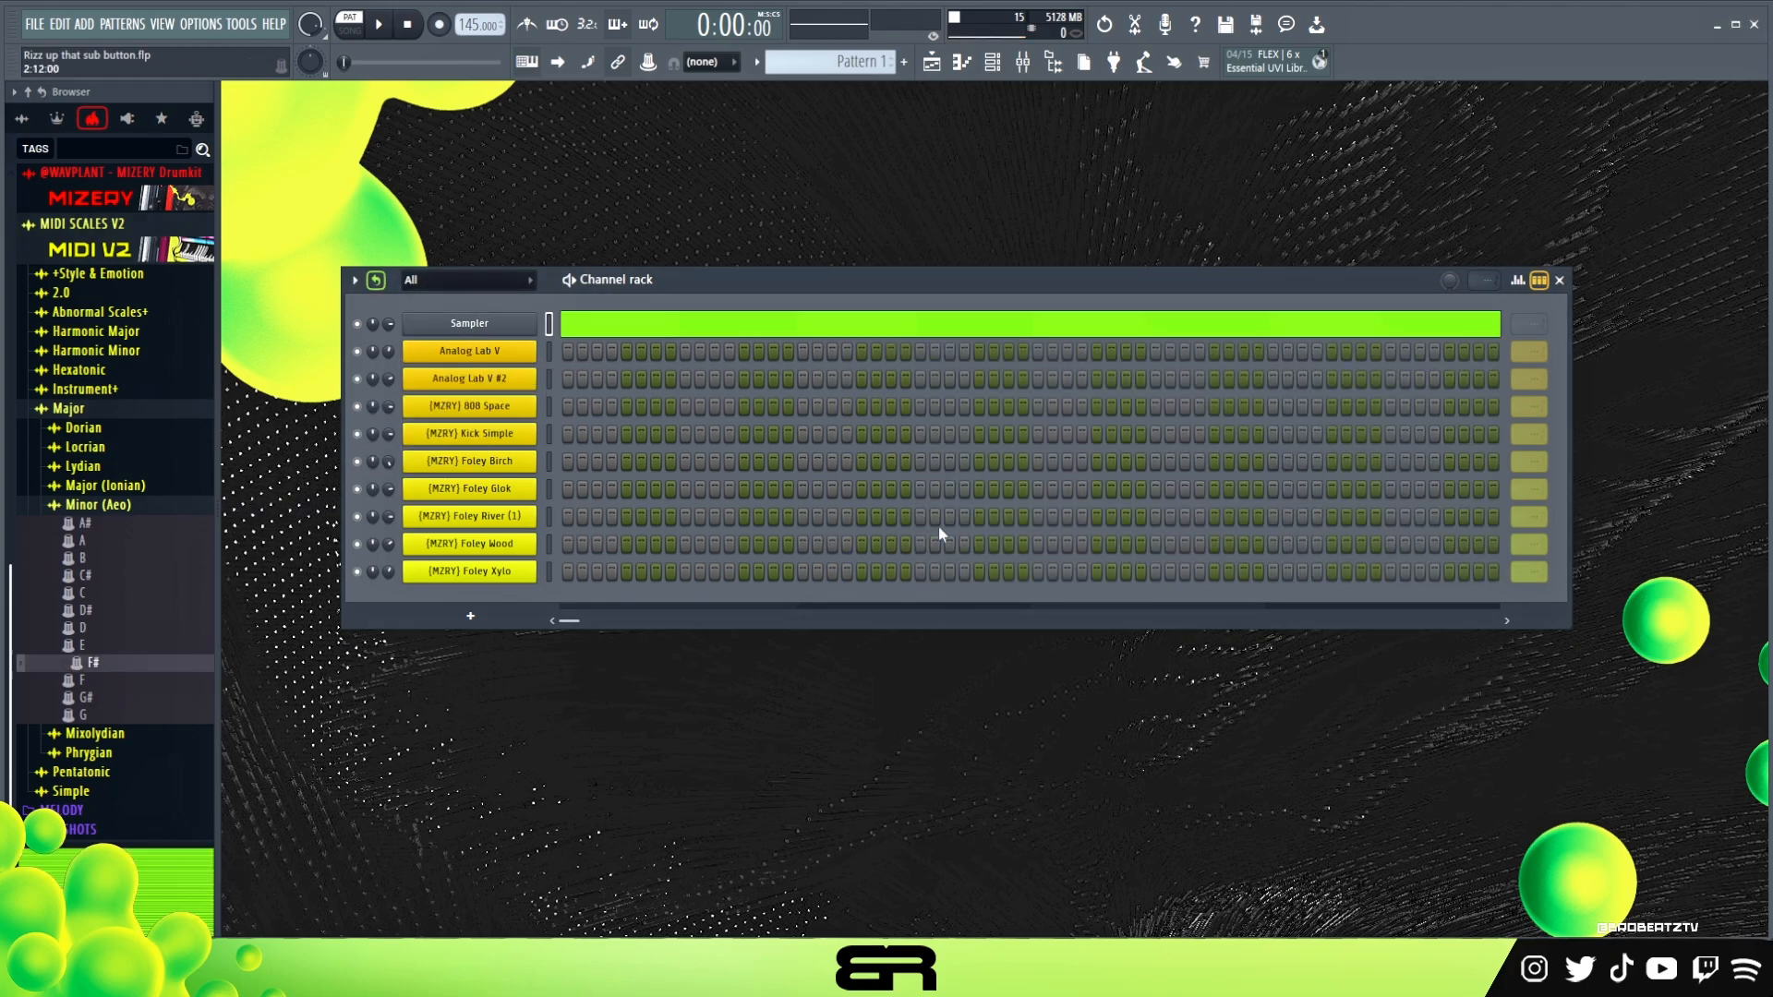
right_click(516, 330)
left_click(595, 362)
type("F# Min")
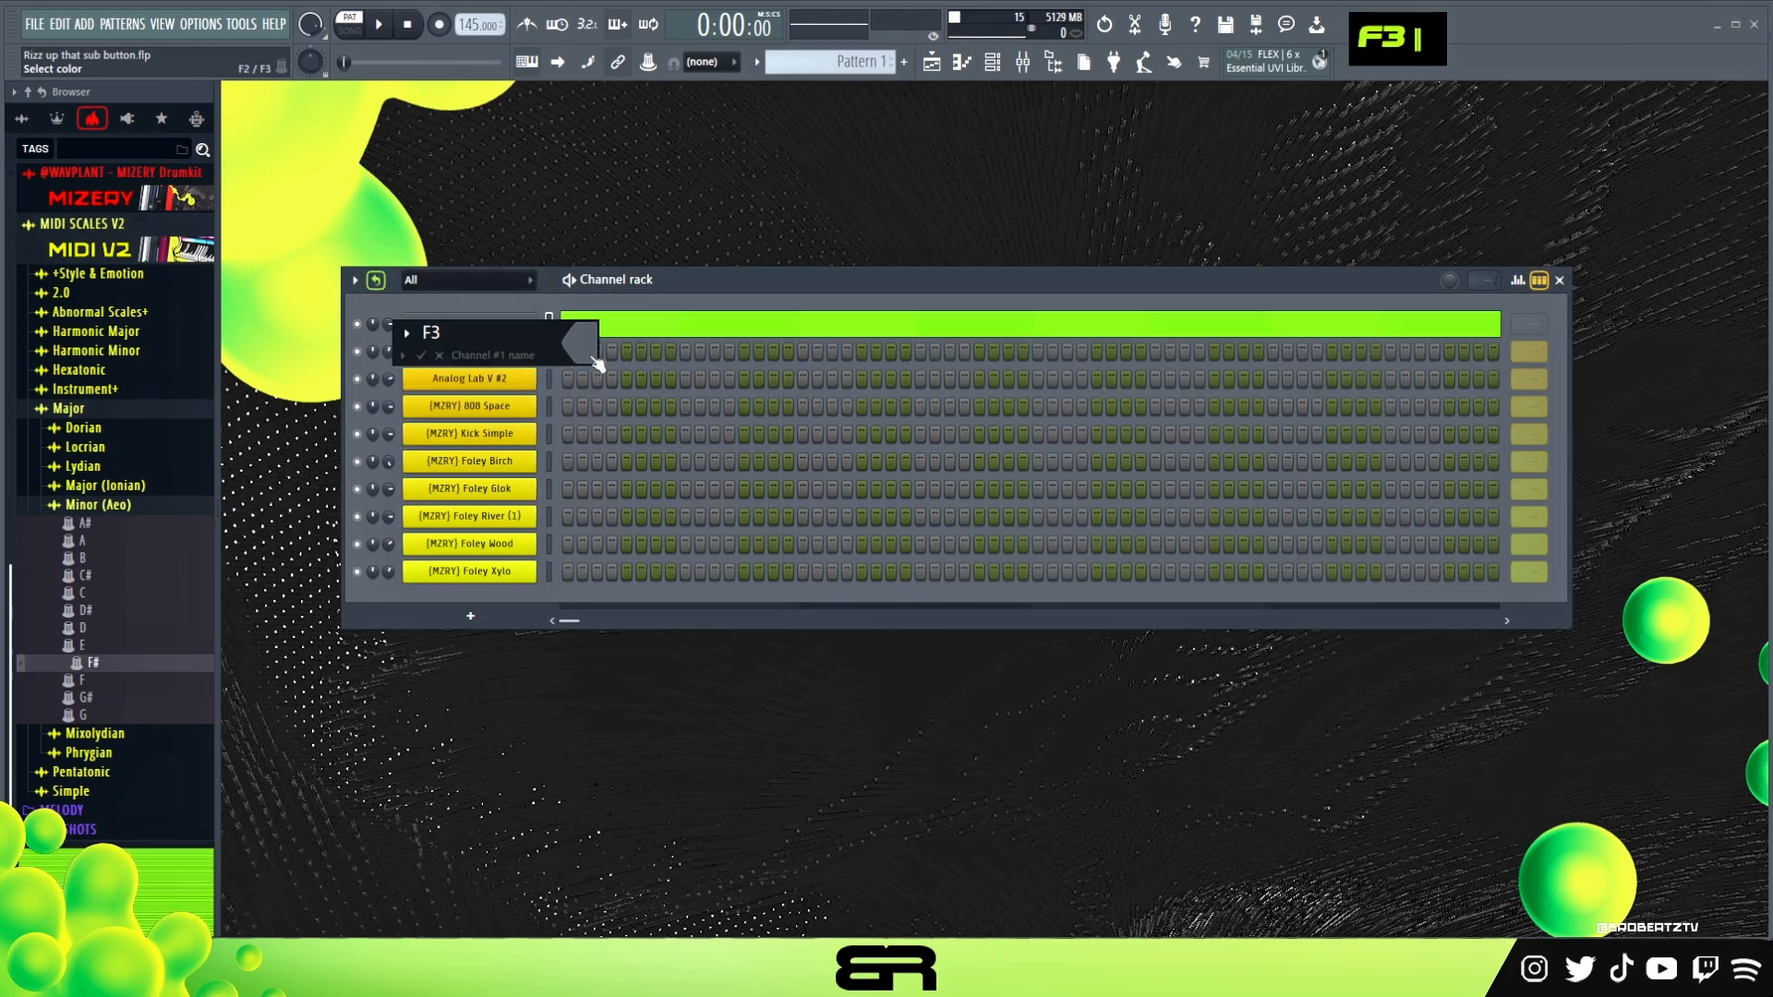
key("Return")
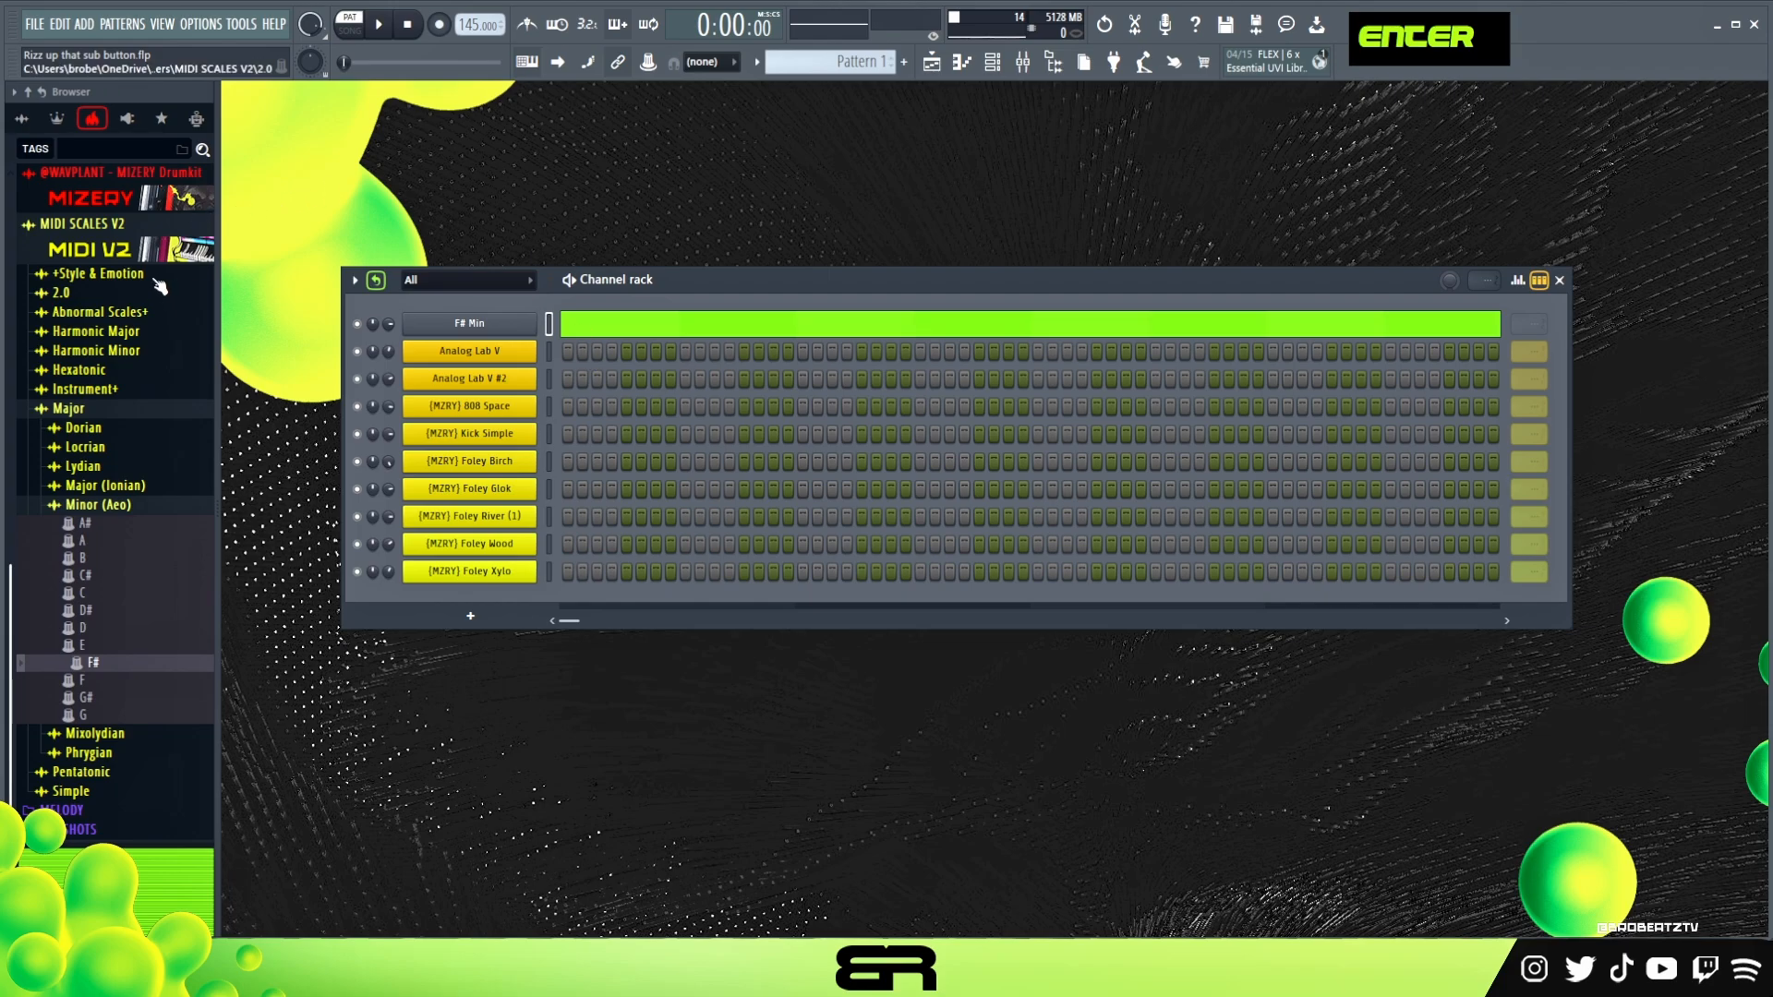
Open the Analog Lab V channel and play a few notes to audition its Force Piano preset
left_click(485, 359)
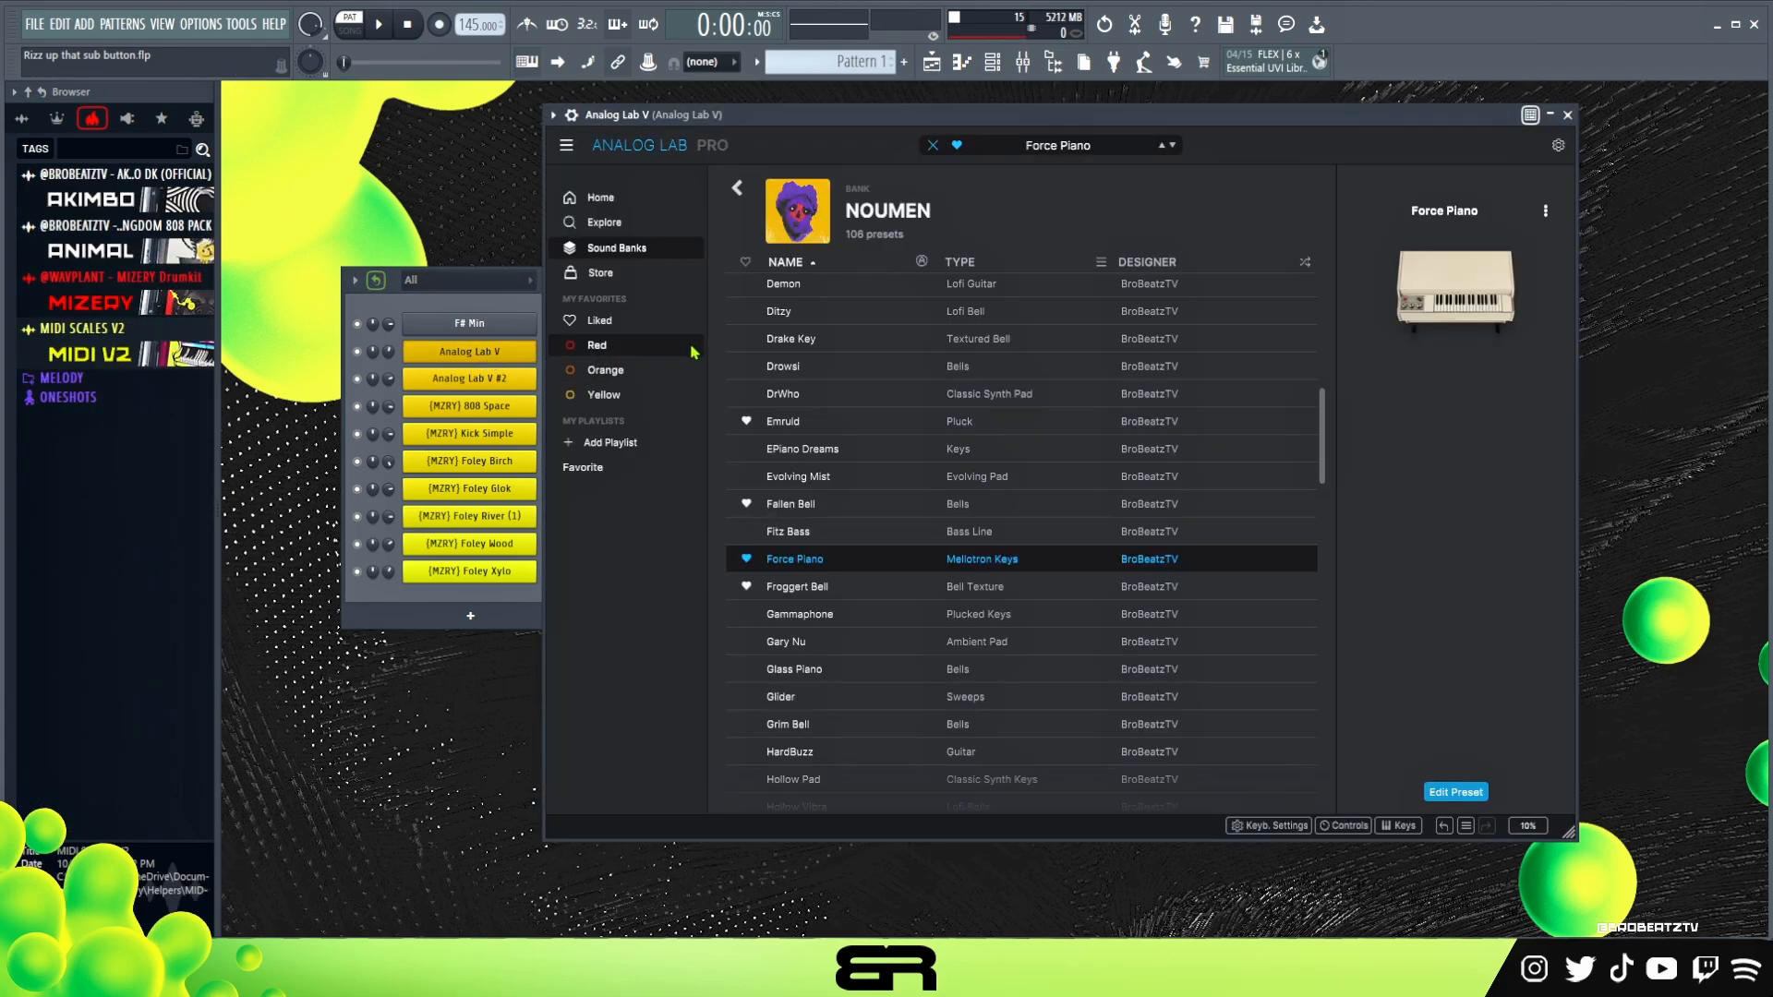
mouse_move(896, 115)
left_mouse_down()
mouse_move(880, 136)
mouse_move(894, 130)
left_mouse_up()
key("s")
key("e")
key("g")
key("s")
key("e")
key("s")
key("r")
key("h")
key("r")
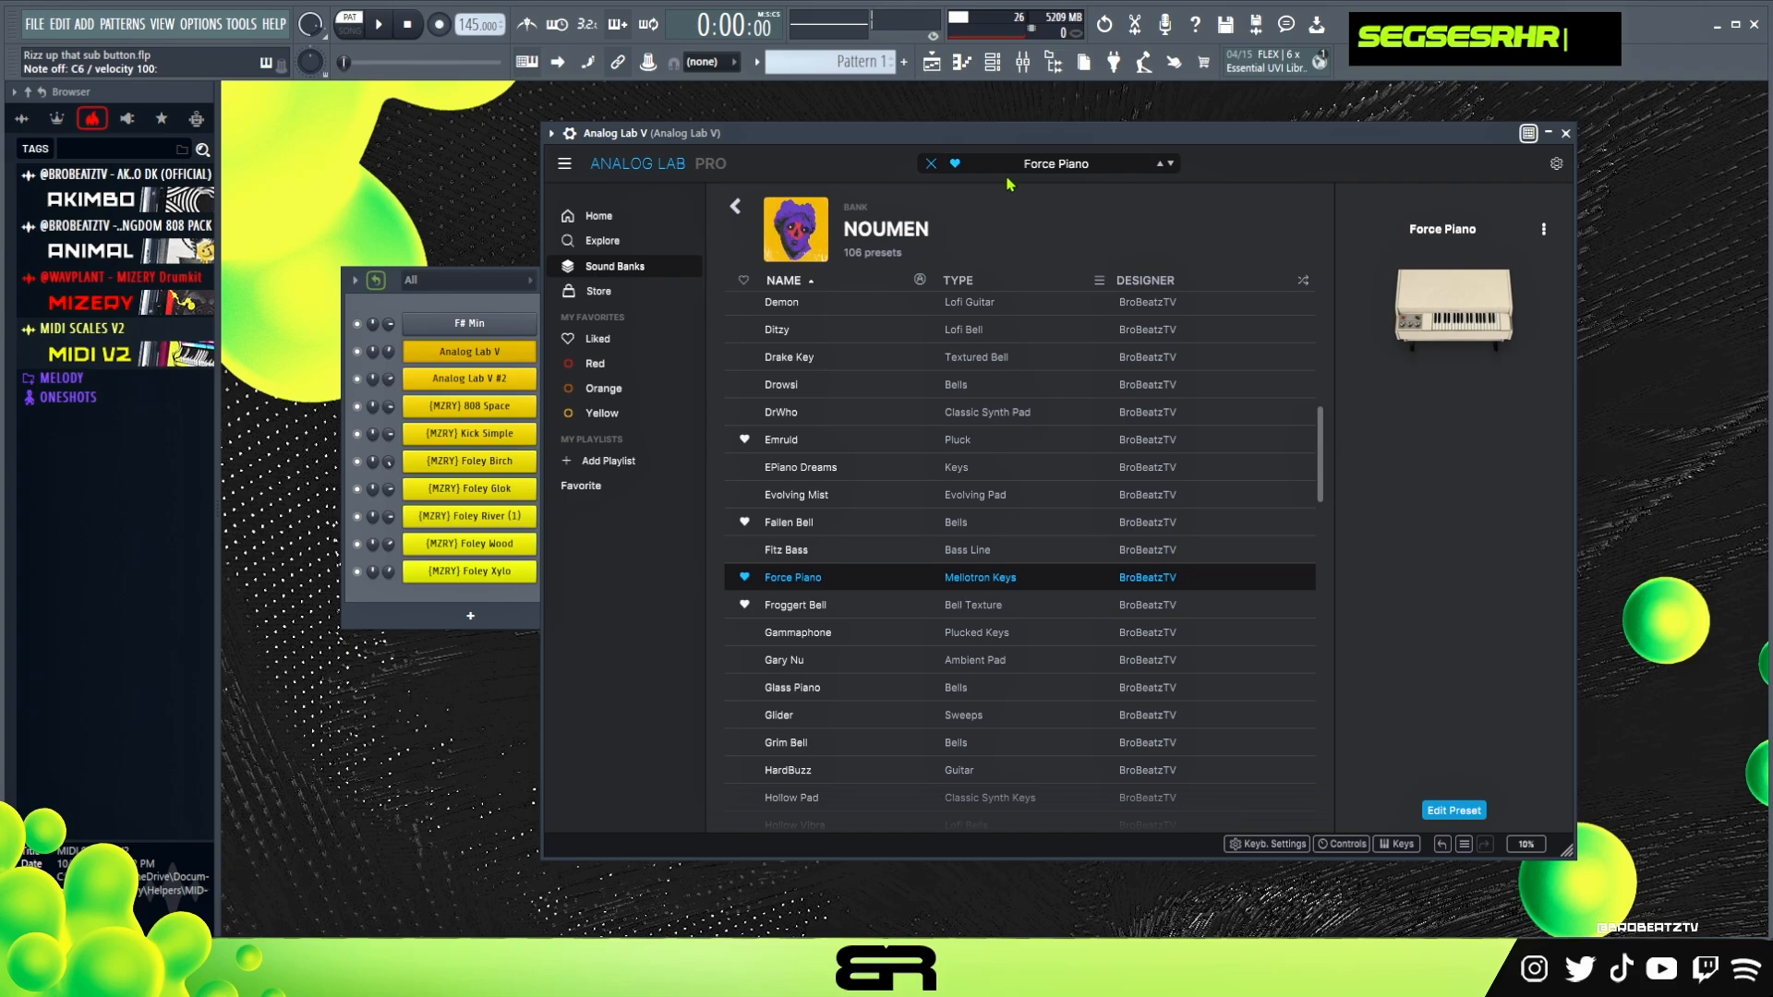
Open the Analog Lab V #2 channel and play notes to audition its Sega Saturn Sweep preset
left_click(464, 305)
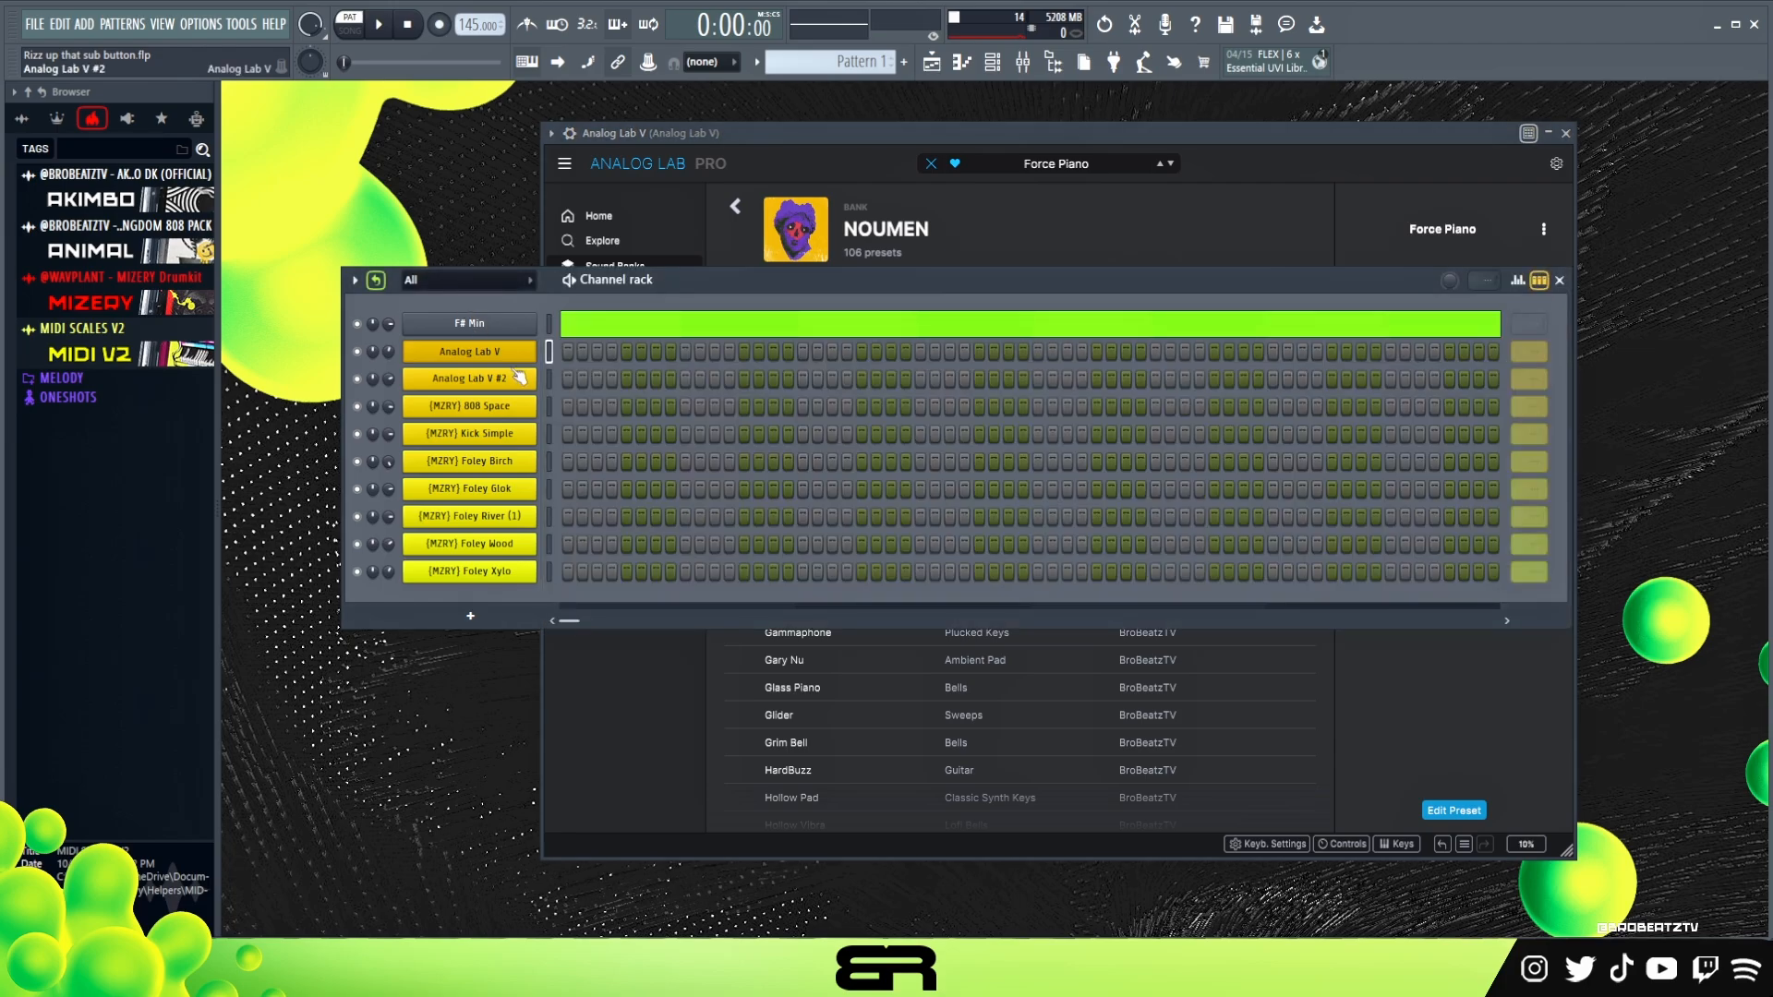
left_click(509, 380)
left_click_drag(865, 107, 935, 136)
mouse_move(1097, 132)
left_mouse_down()
mouse_move(1050, 144)
mouse_move(1122, 129)
left_mouse_up()
key("s")
key("g")
key("e")
key("r")
key("h")
key("s")
key("h")
key("e")
key("r")
key("h")
key("s")
key("e")
key("r")
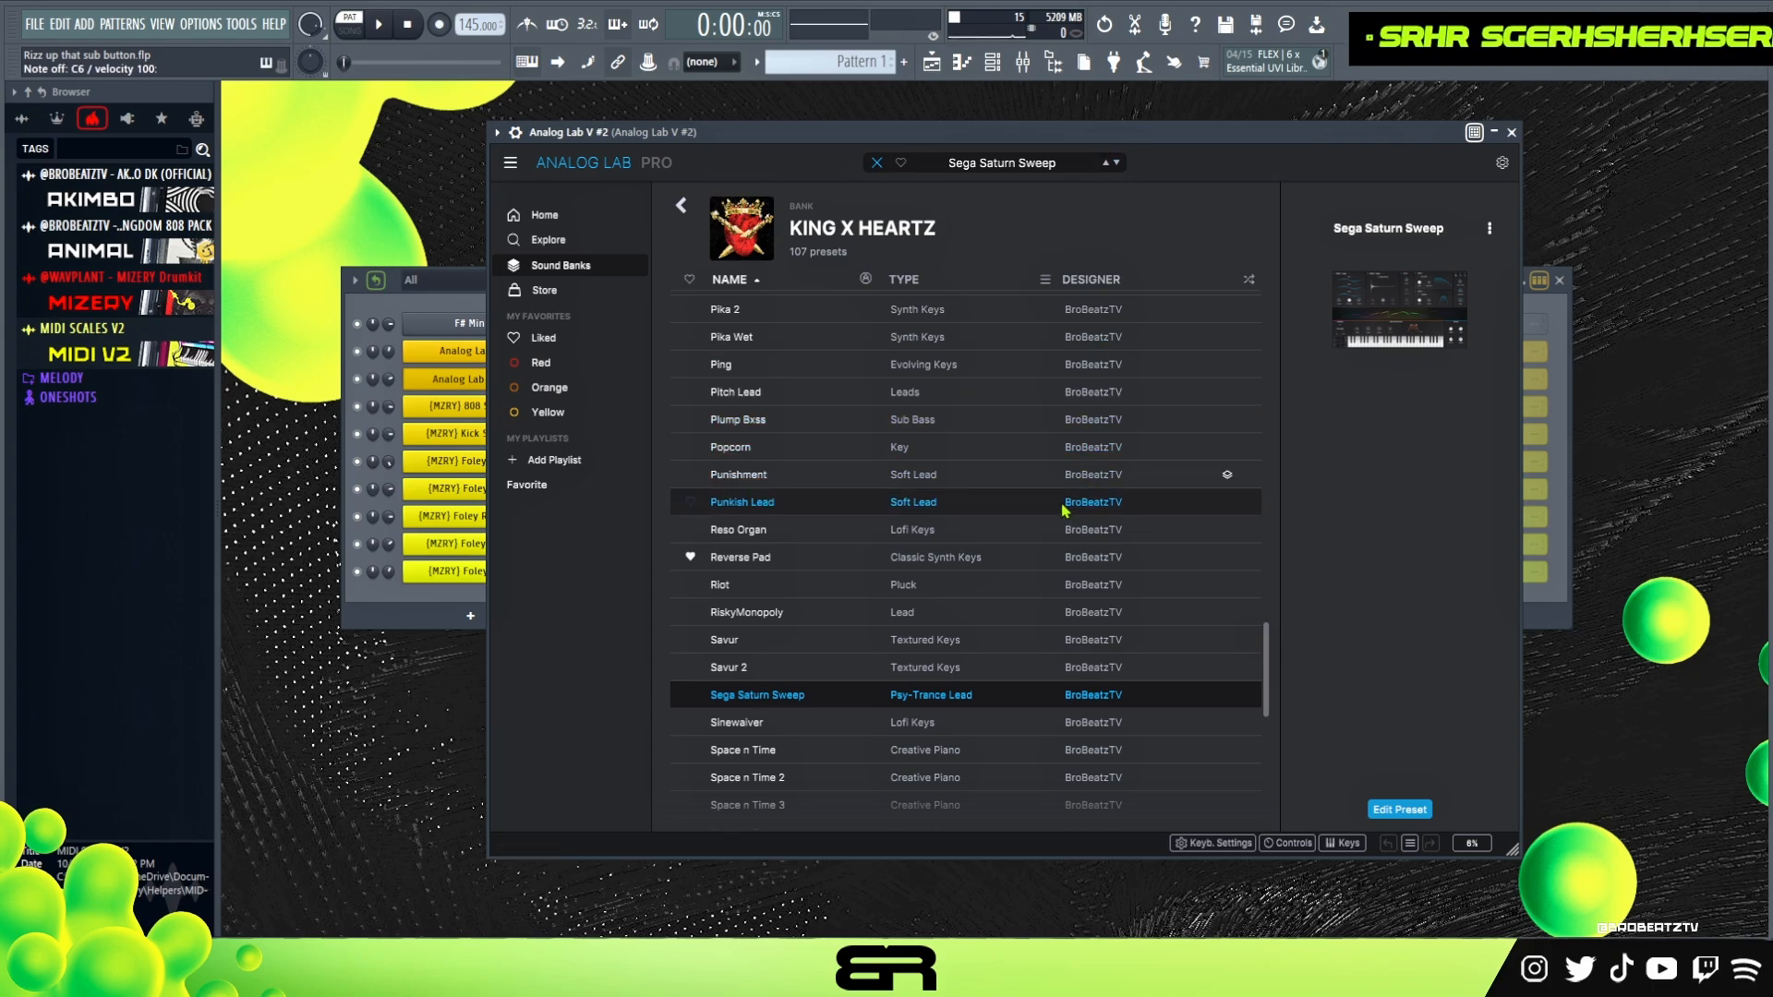
left_click_drag(1247, 131, 1230, 126)
Reopen Analog Lab V and play notes on Force Piano again to compare it with the second sound
key("h")
key("s")
key("e")
key("r")
key("h")
key("e")
key("r")
double_click(452, 353)
left_click_drag(1011, 139, 990, 143)
key("s")
key("h")
key("e")
key("r")
key("h")
key("s")
key("r")
key("h")
Open the piano roll for Analog Lab V #2 and enter long stacked D7, C#7, A6, G#6, D6 and C#6 notes from bar 1
left_click(481, 379)
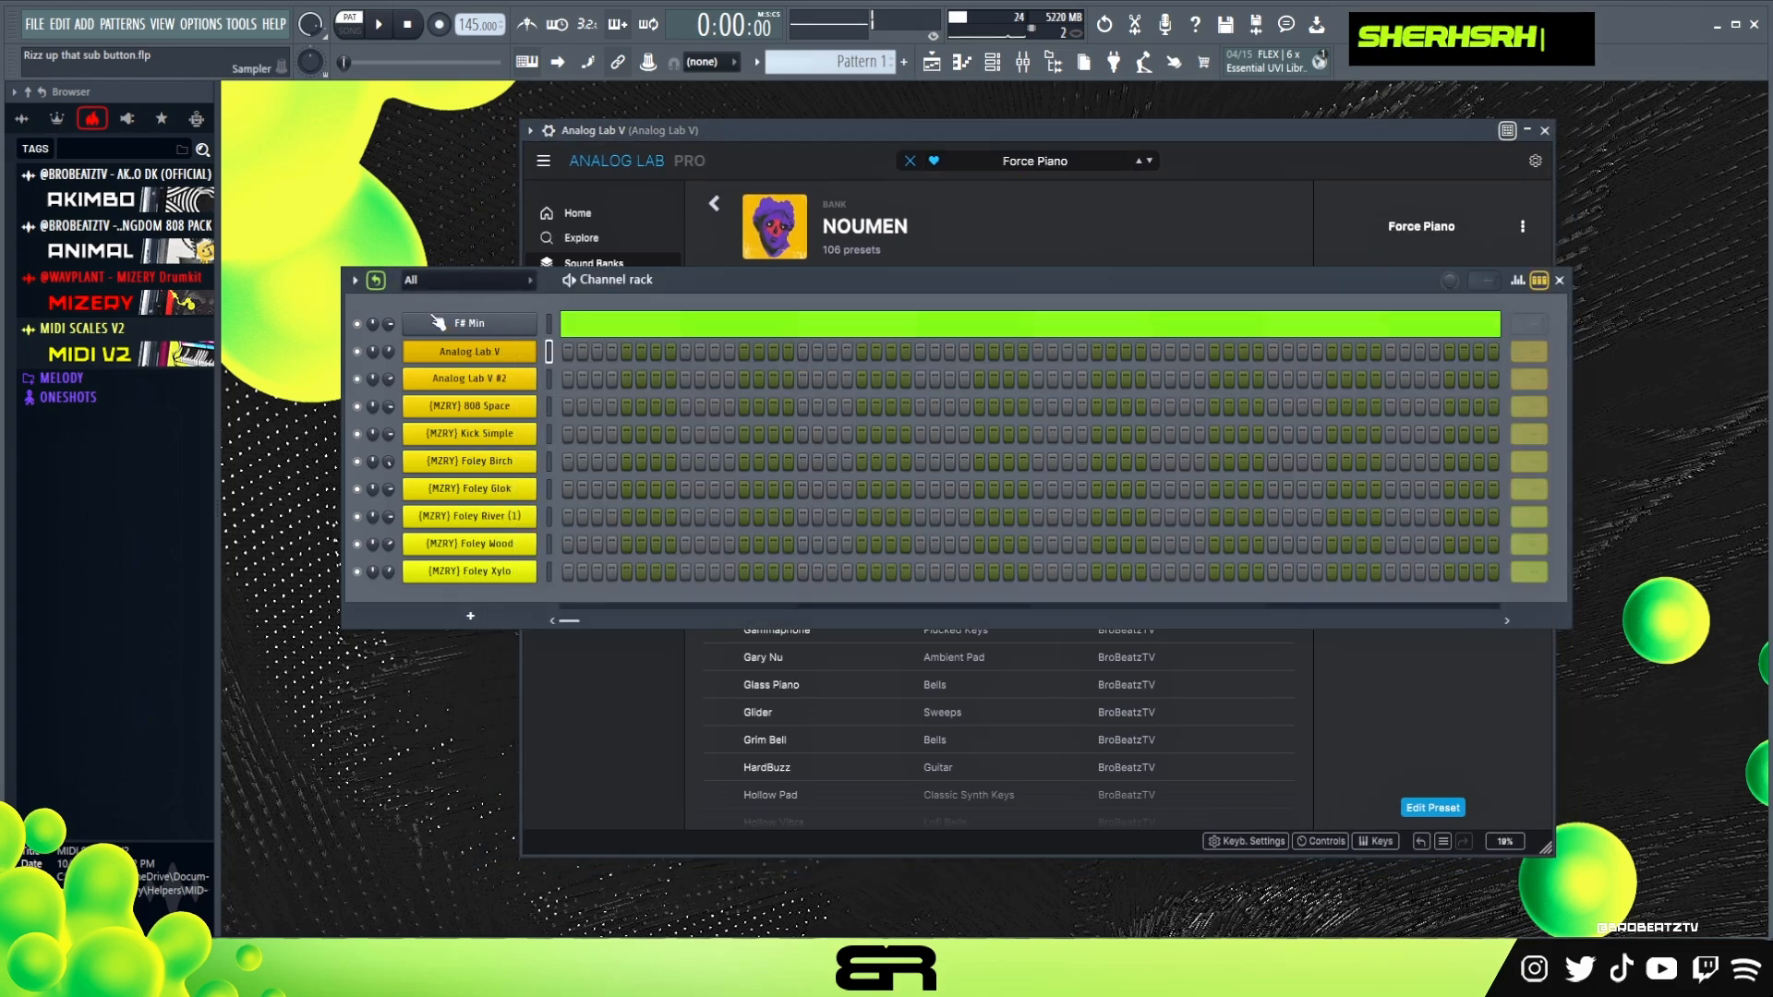
left_click(486, 382)
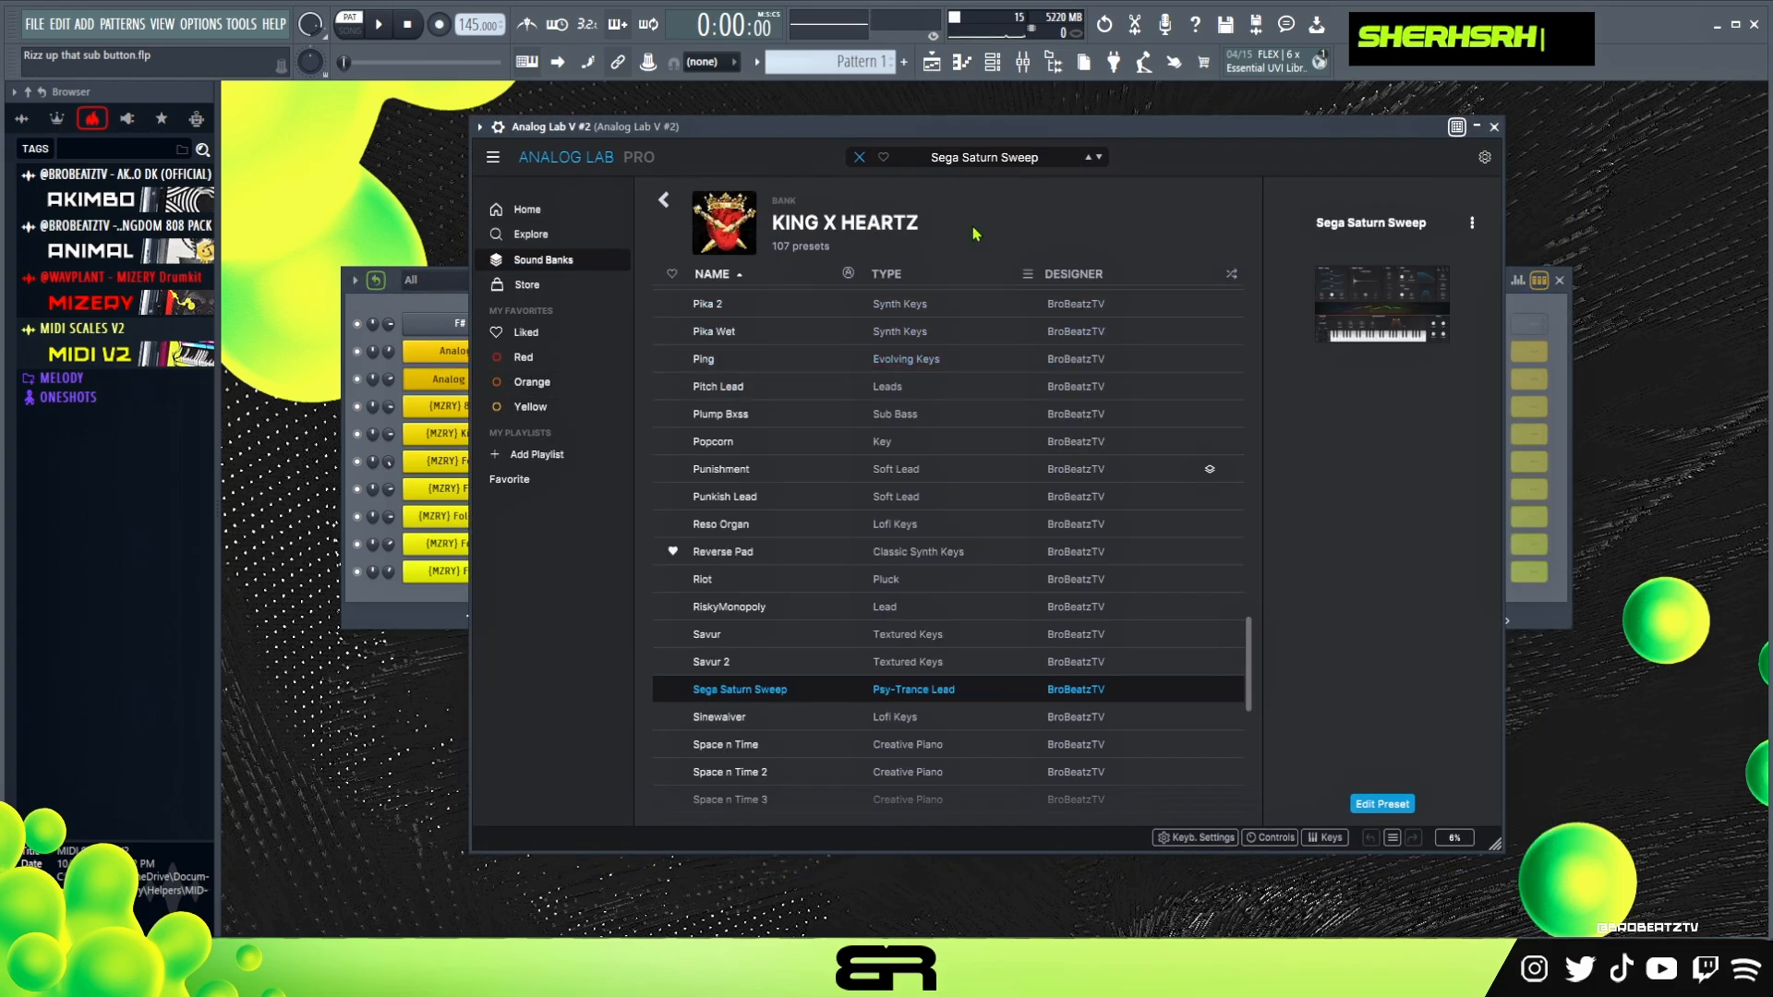
right_click(475, 380)
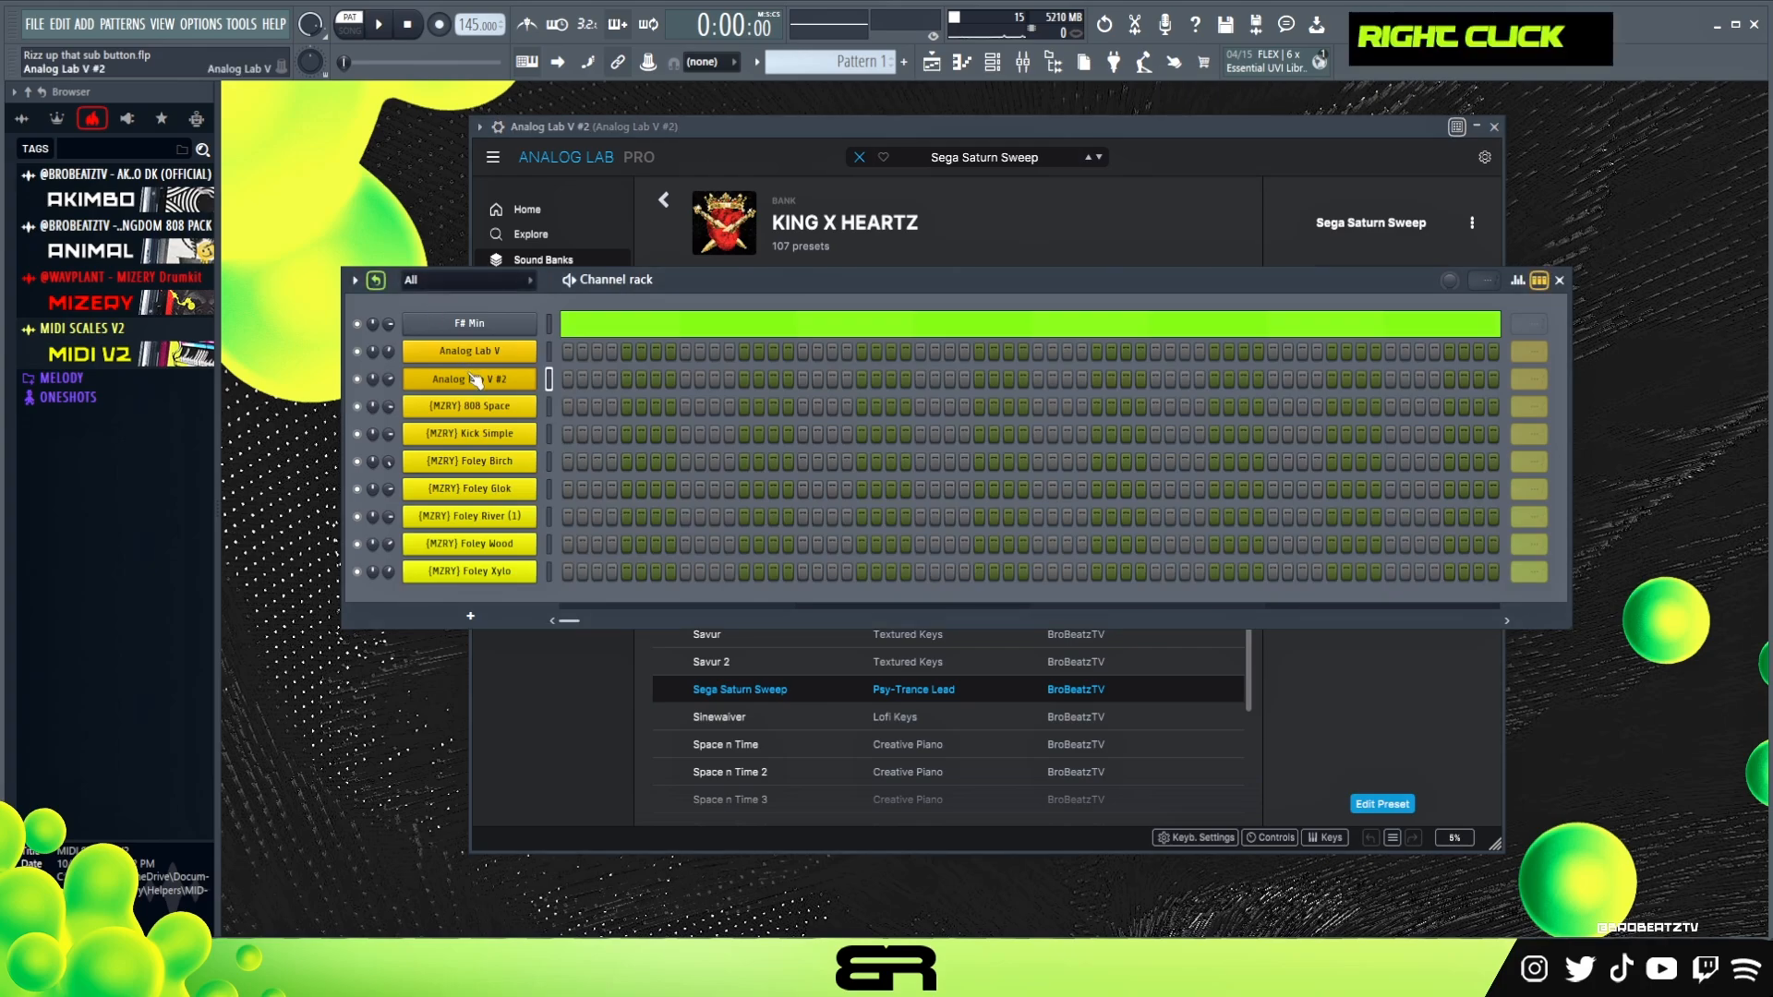
left_click(591, 380)
scroll(463, 350, "down", 1)
scroll(464, 350, "up", 1)
left_click(296, 331)
left_click(294, 351)
left_click_drag(338, 339, 910, 351)
left_click_drag(631, 345, 573, 584)
right_click(1077, 507)
left_click_drag(919, 256, 578, 663)
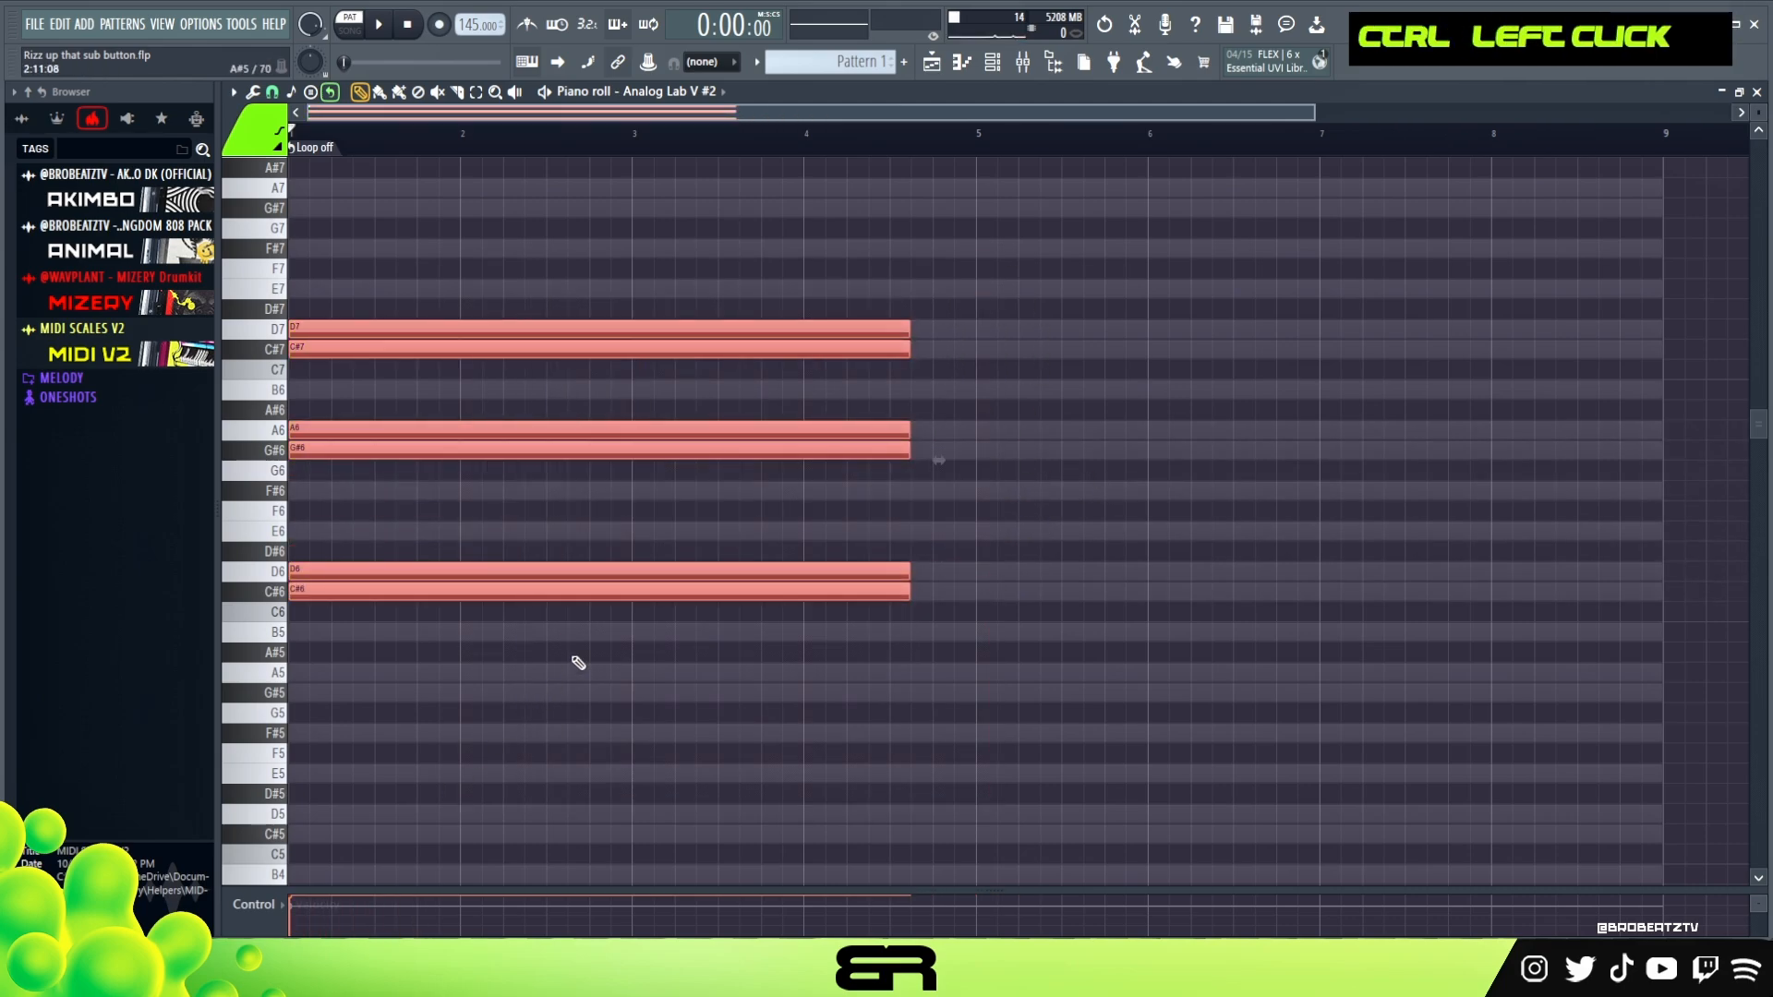
Shorten all six stacked notes to 0:02:00 and deselect them
key("shift+d")
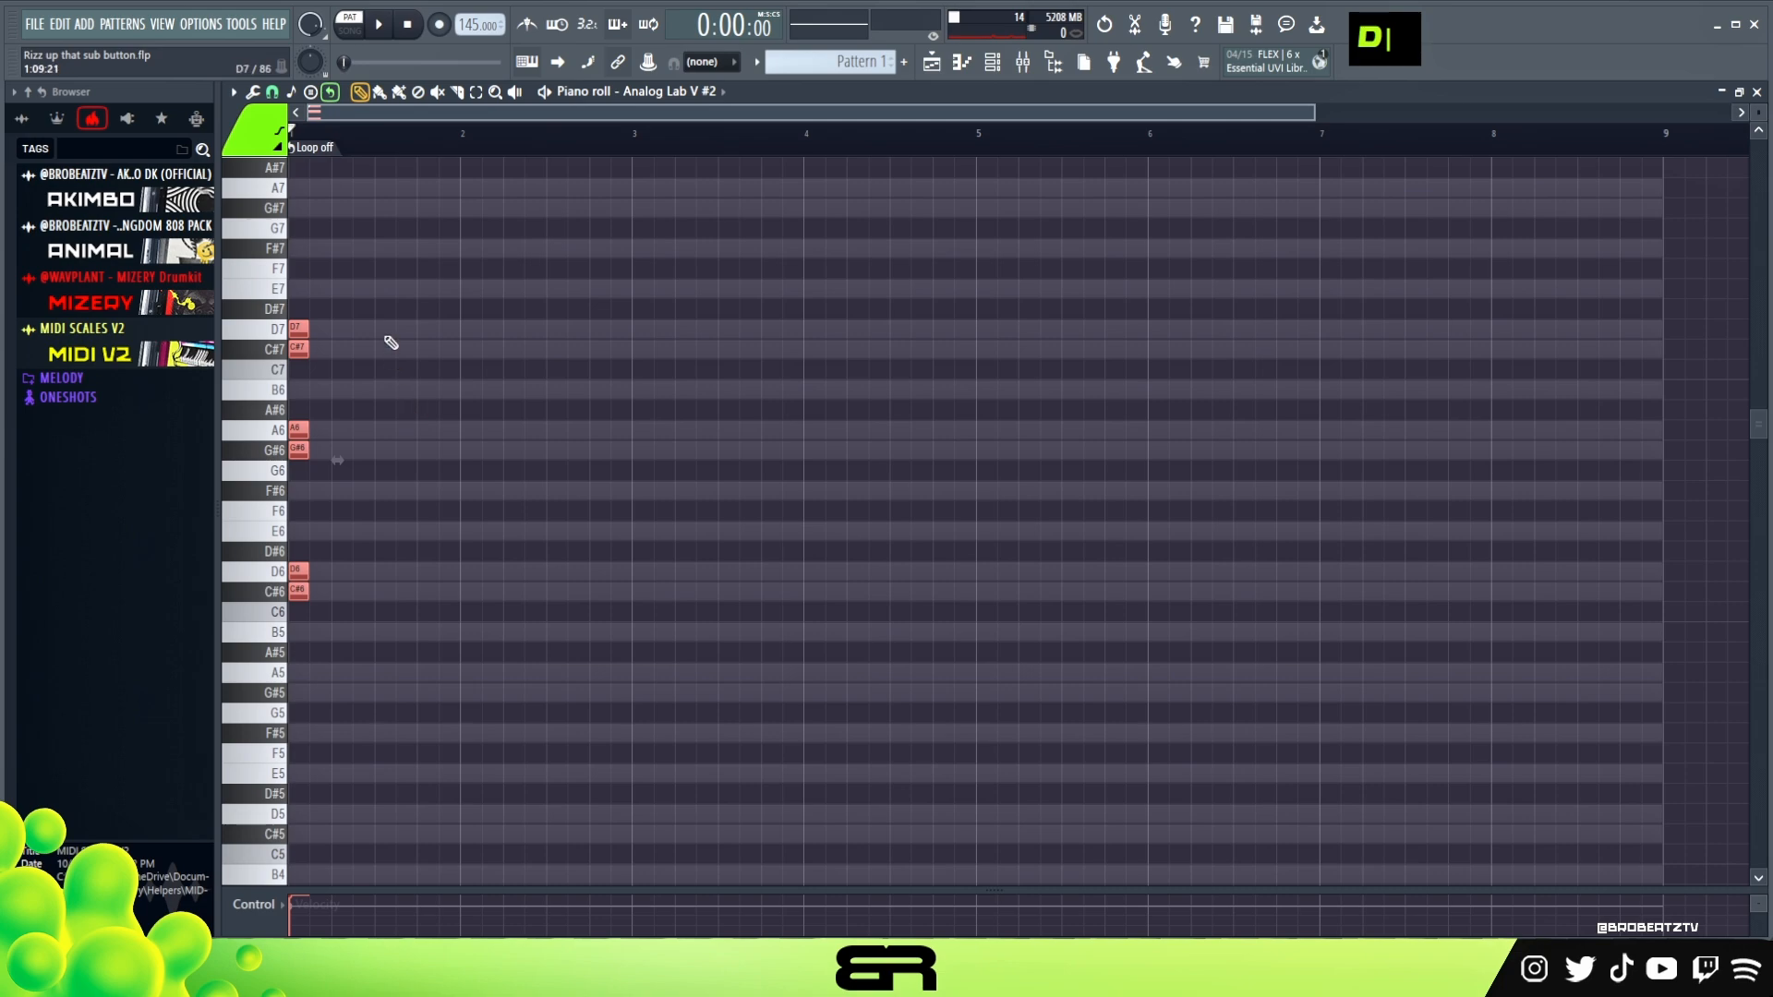
scroll(406, 143, "up", 3)
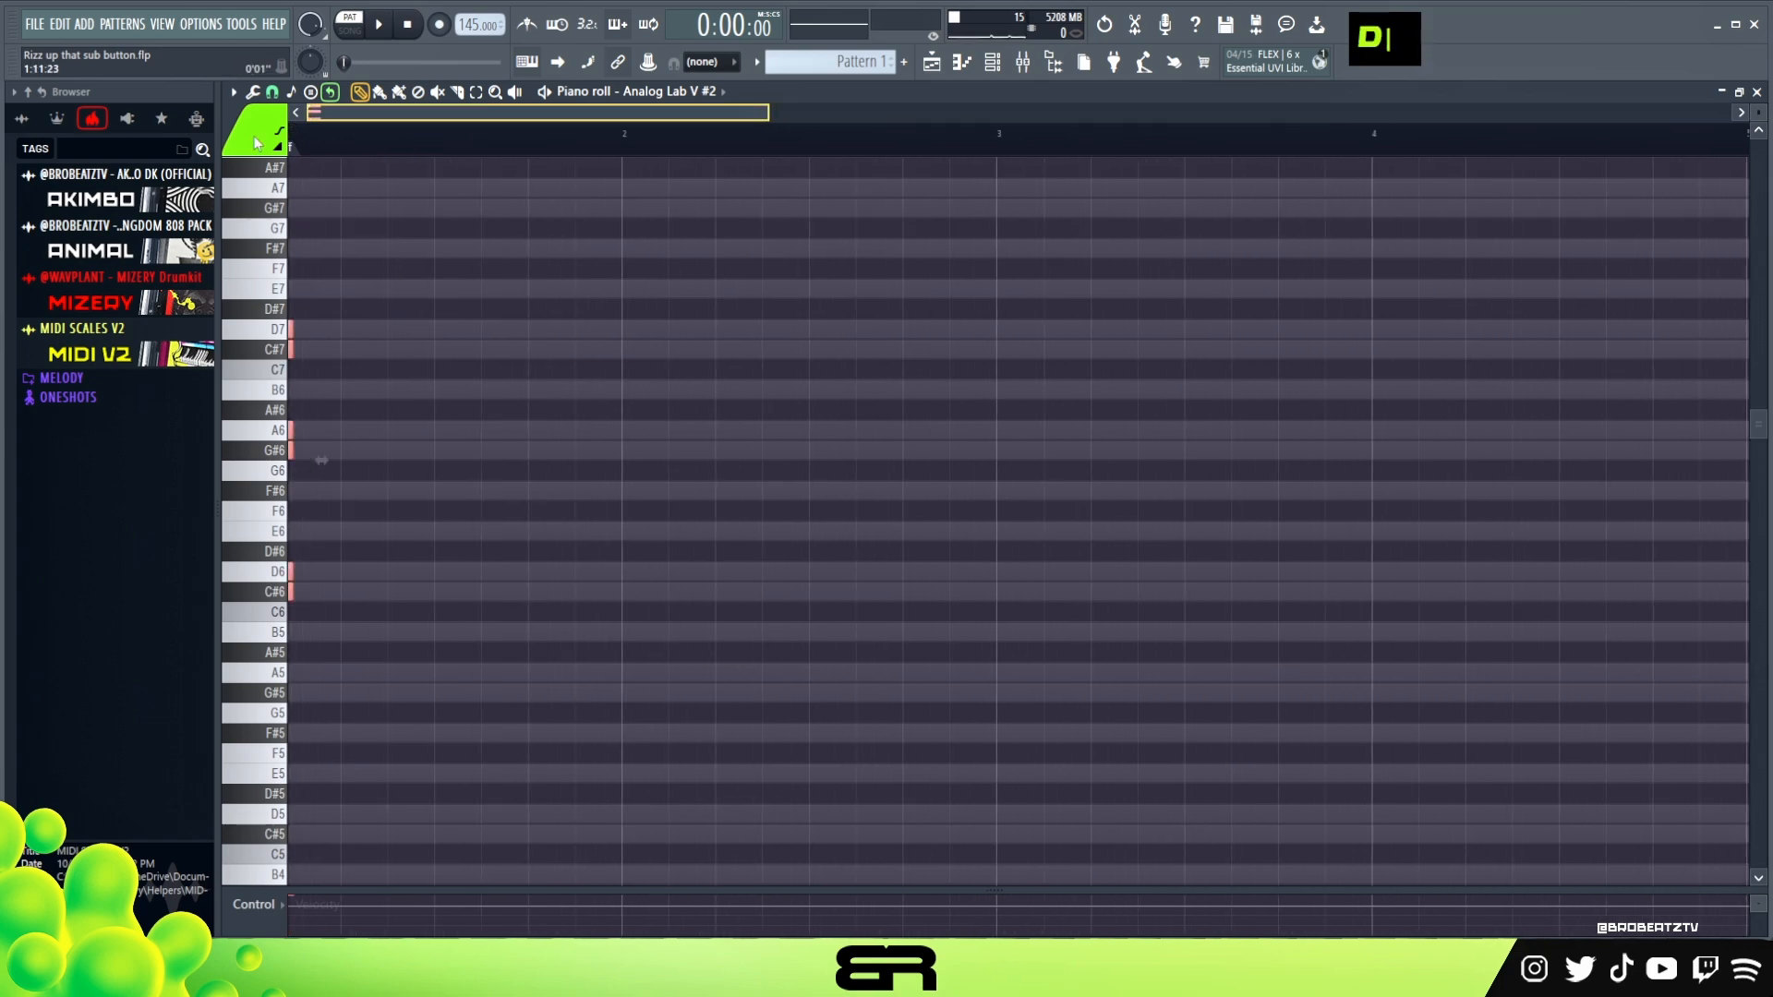
right_click(381, 380)
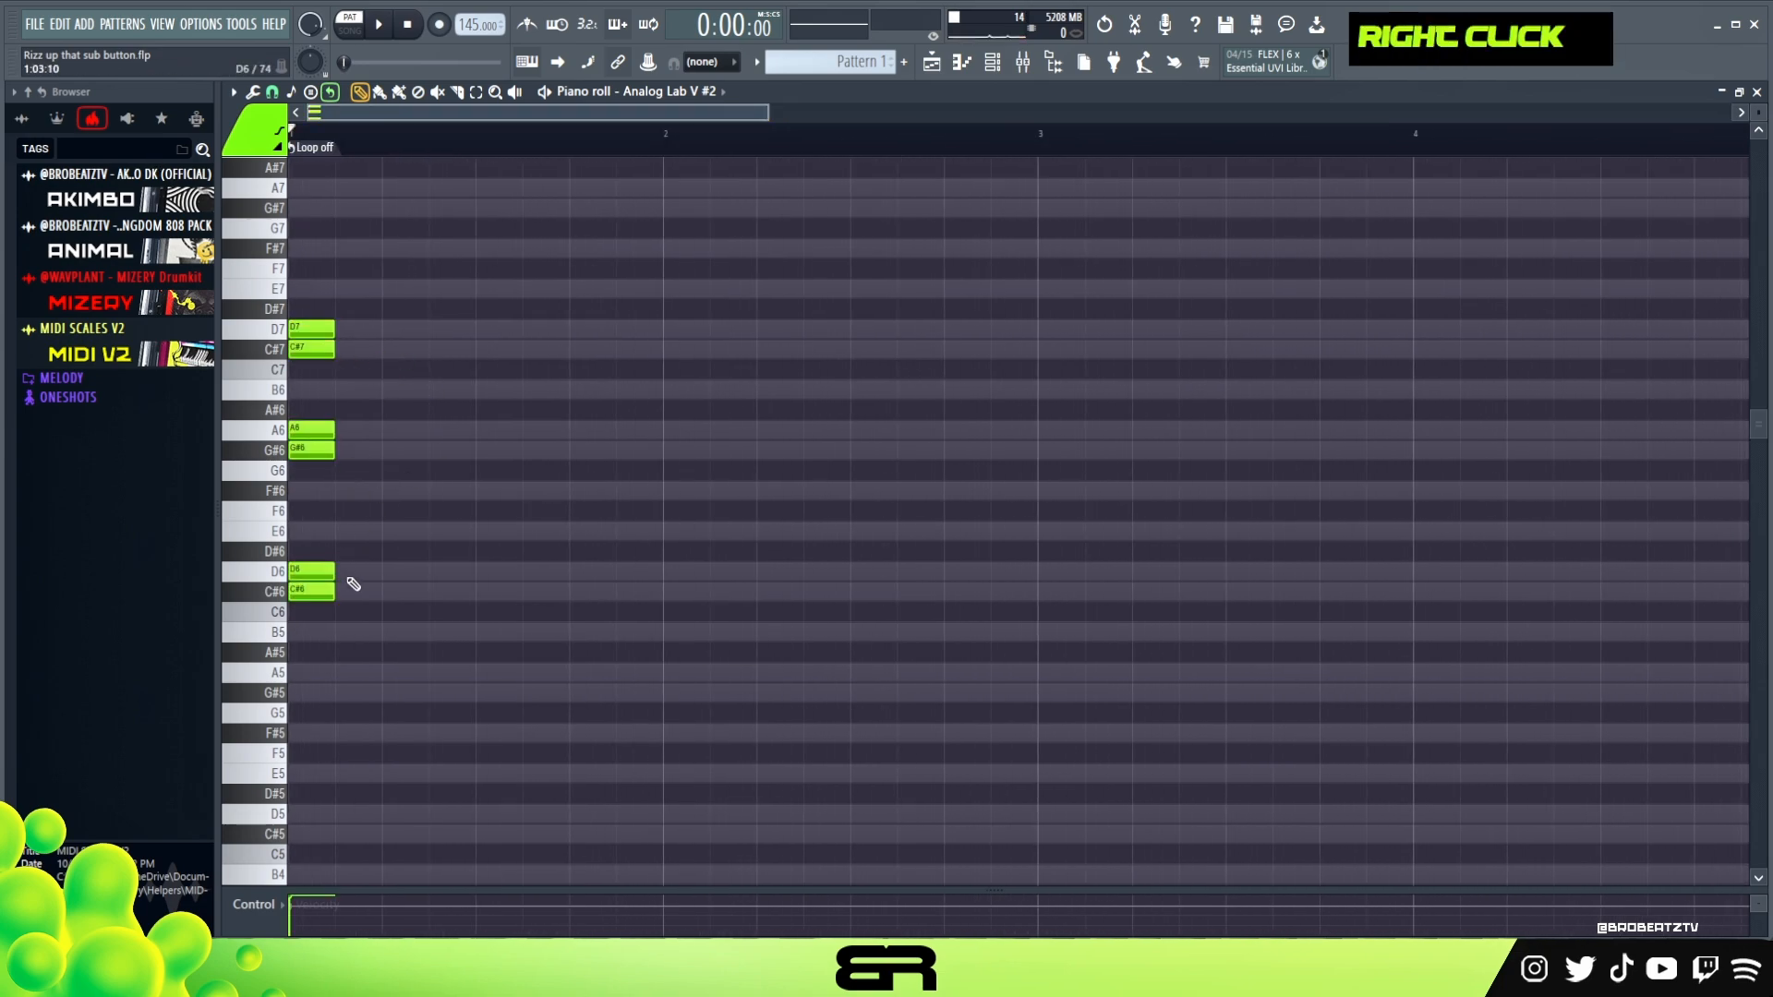
key("ctrl")
Delete the D7 and D6 notes, spread G#6 to 1:03 and A6 to 1:07, and play the pattern
right_click(317, 333)
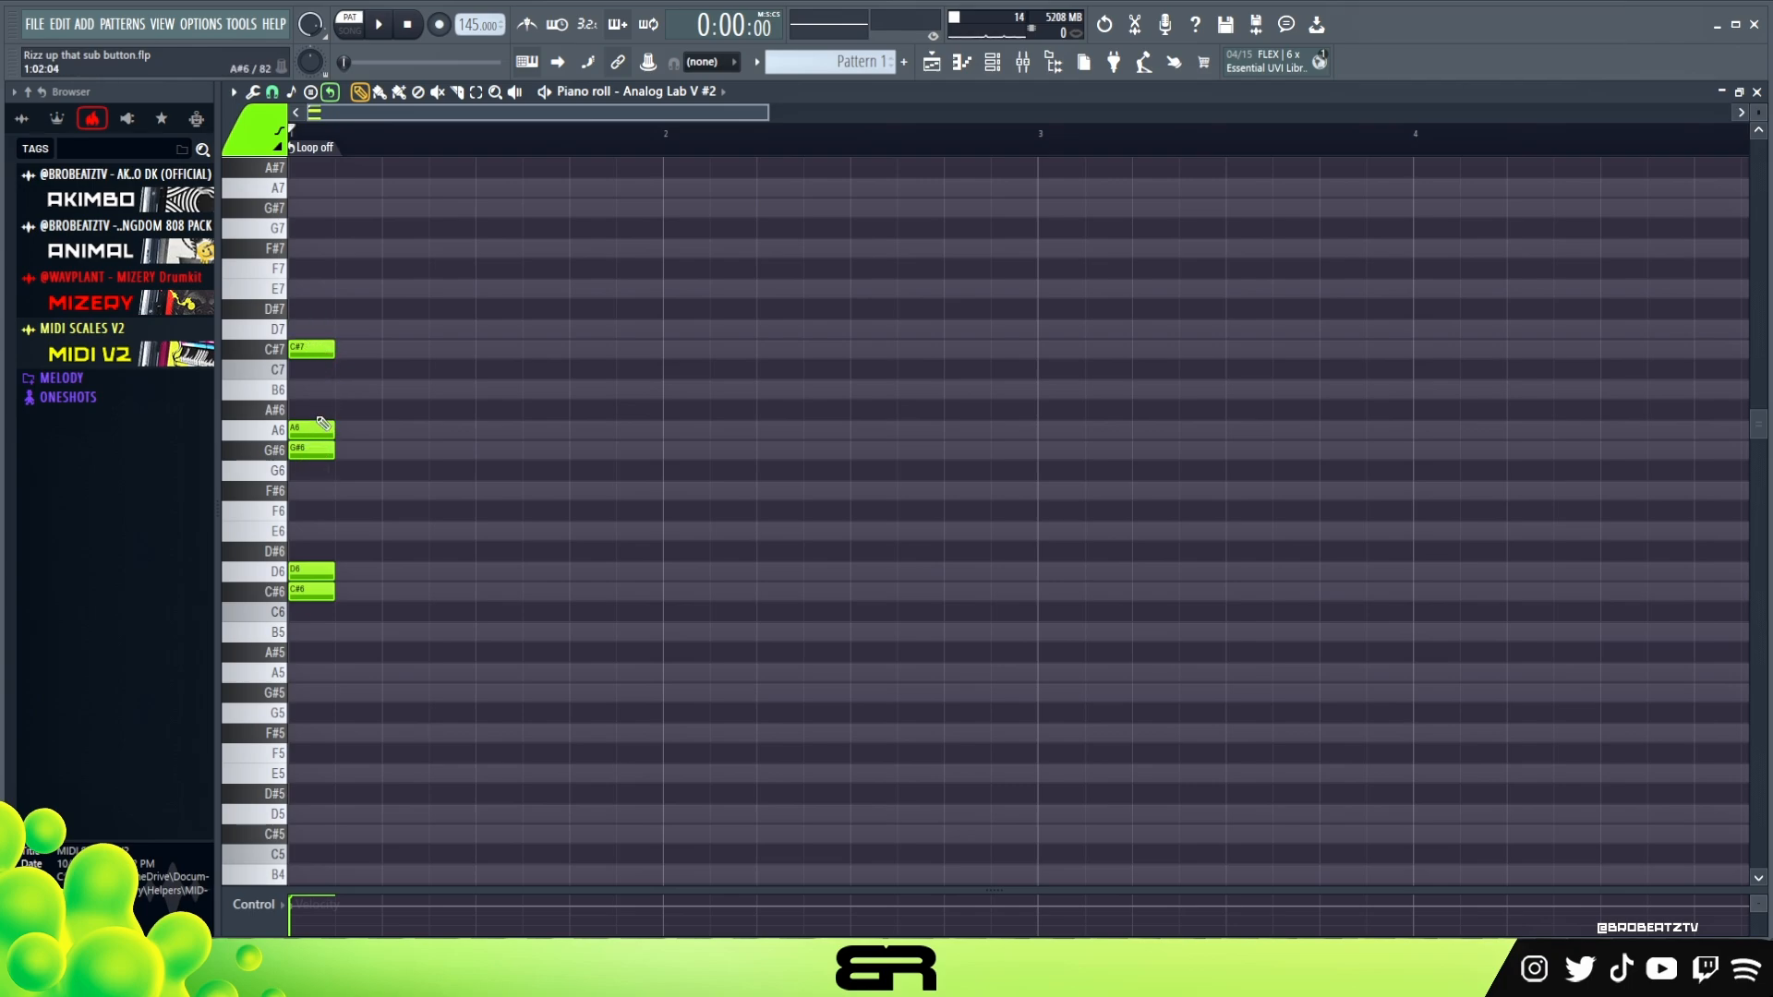
left_click_drag(307, 431, 455, 435)
right_click(395, 554)
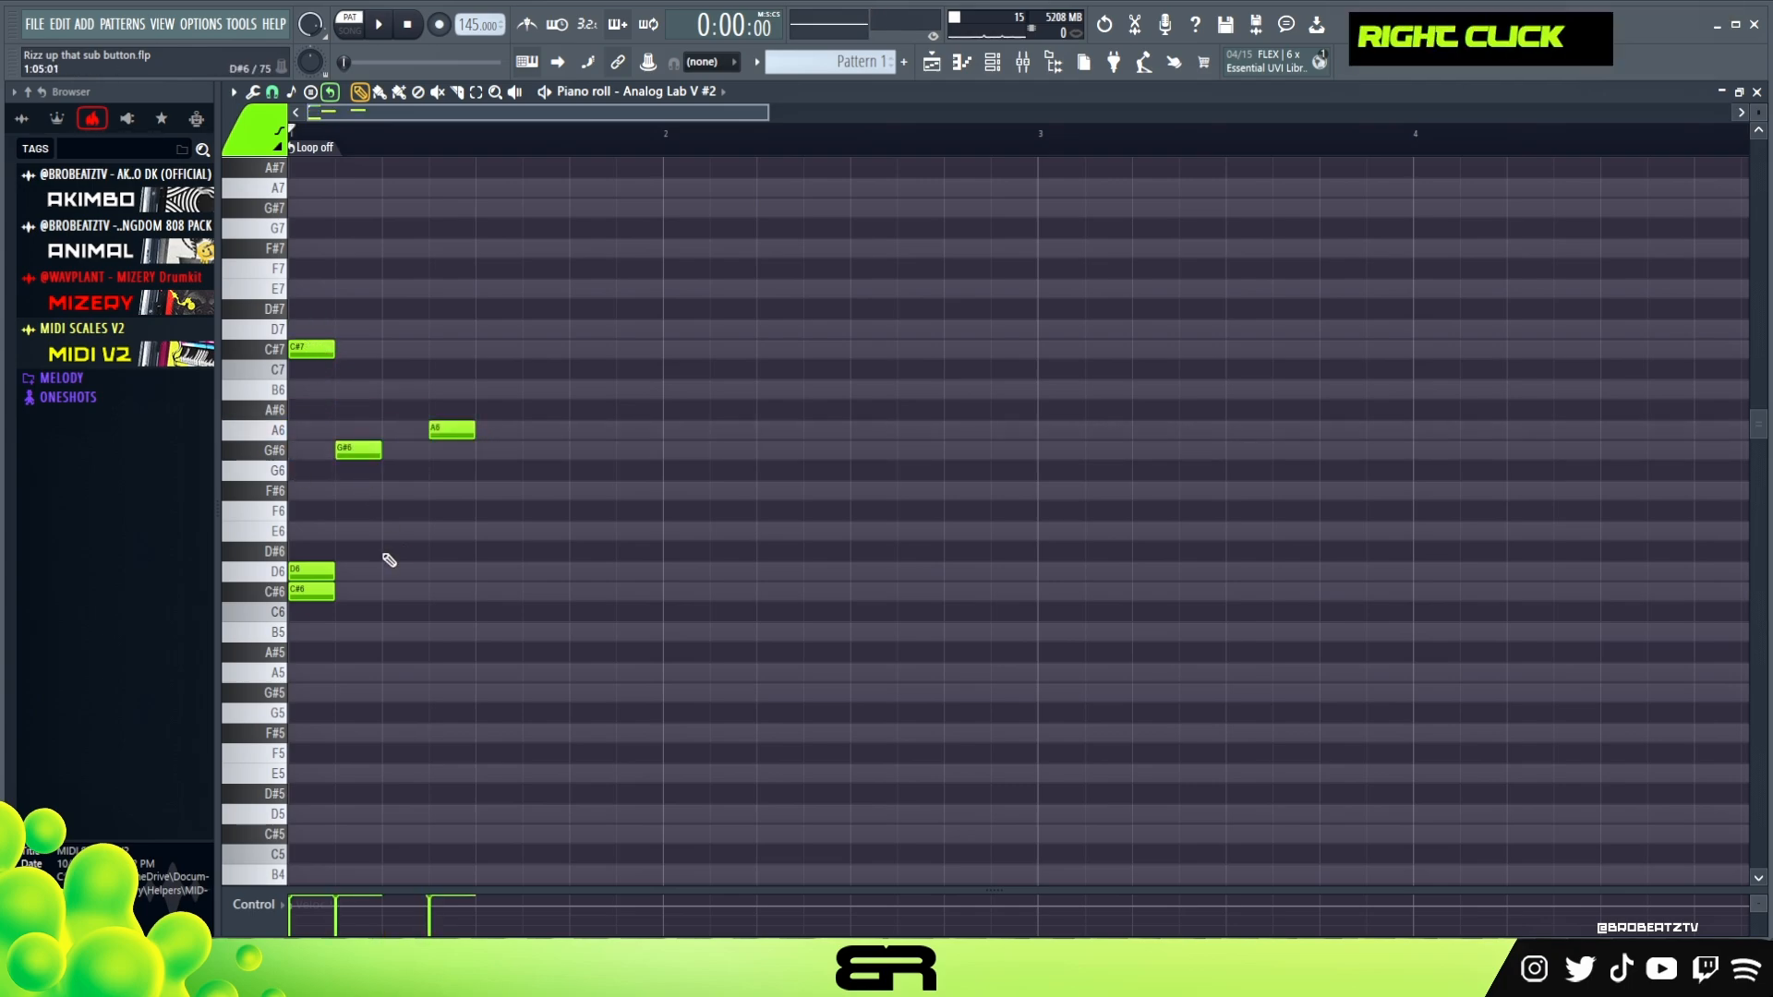
right_click(314, 574)
key("space")
key("space")
key("space")
key("space")
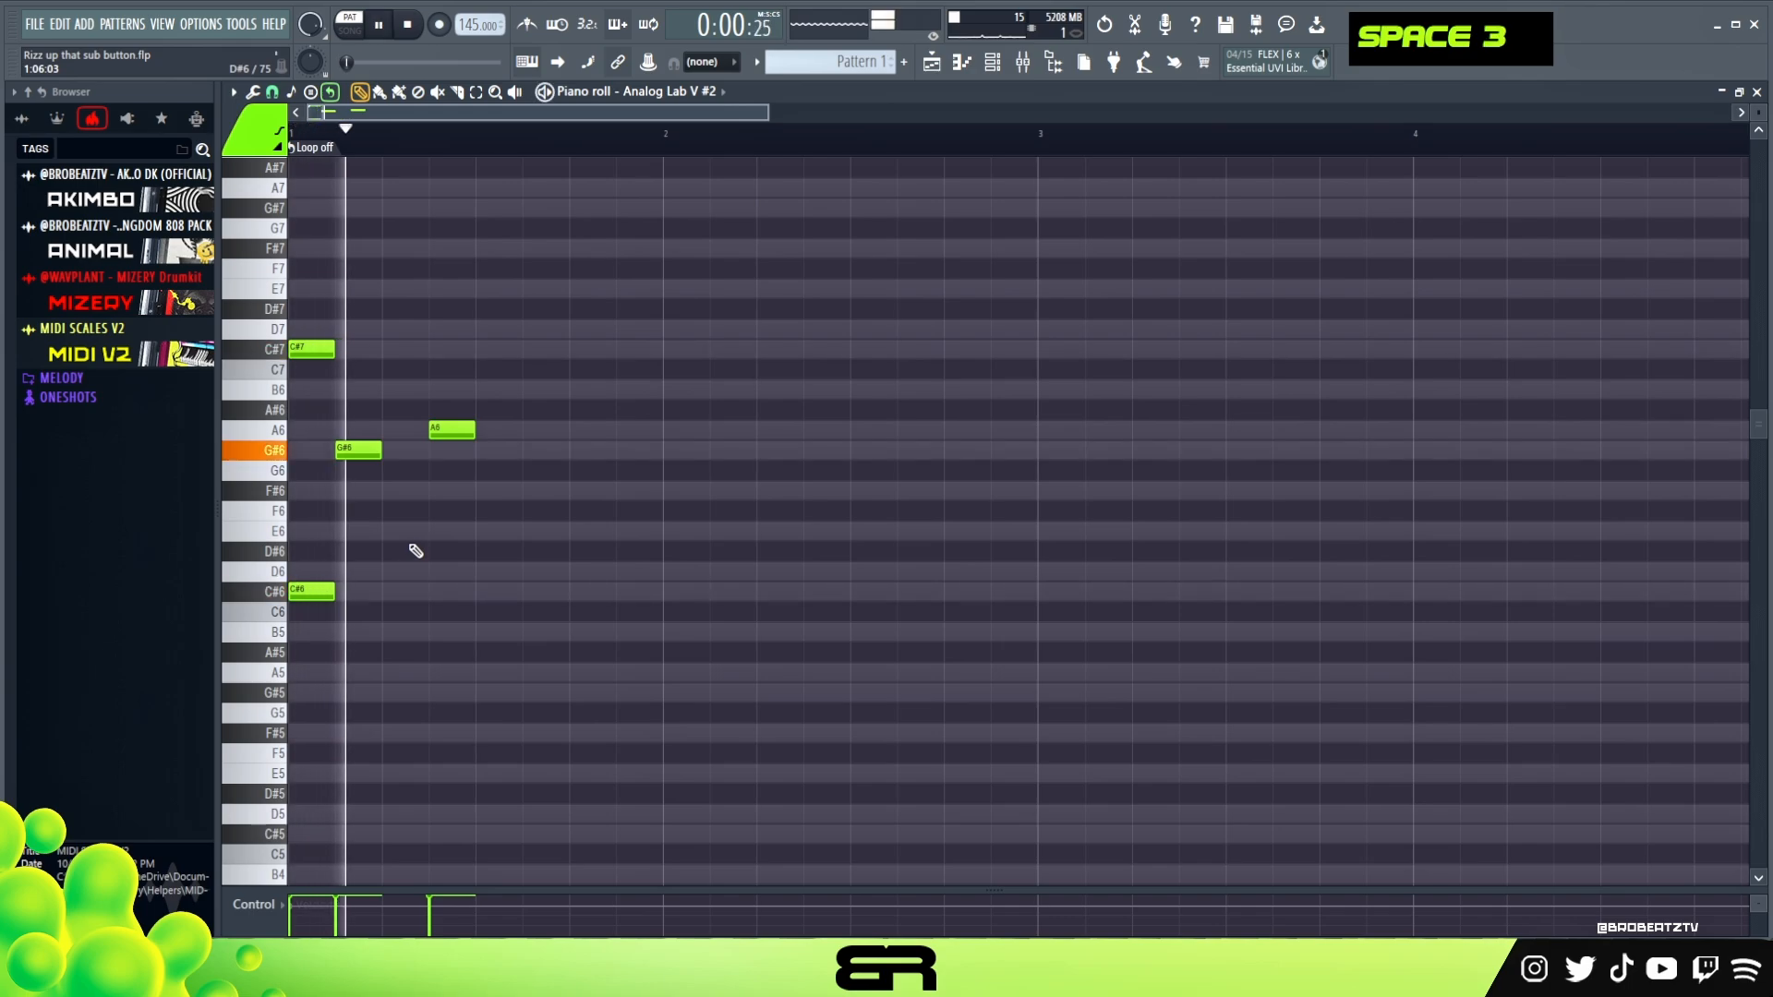
key("space")
key("space")
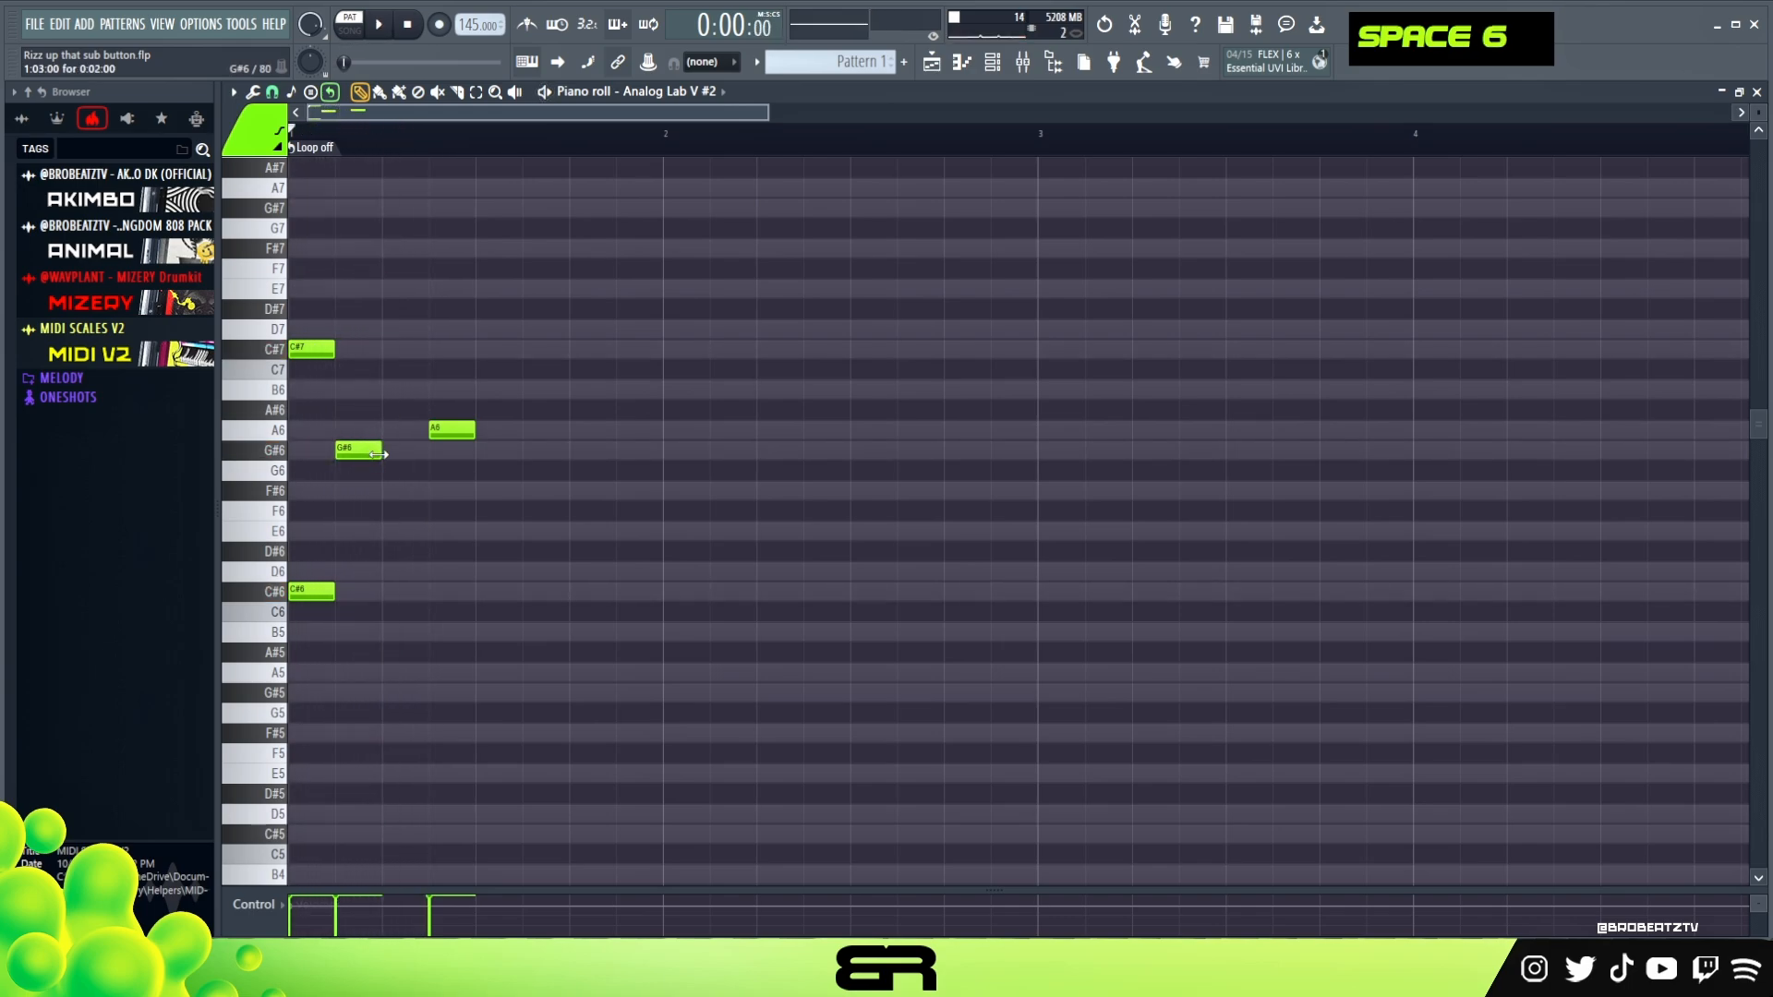
Move the A6 note to 1:11 and lengthen G#6 to 0:08:00 so that it reaches A6
left_click_drag(445, 425, 539, 426)
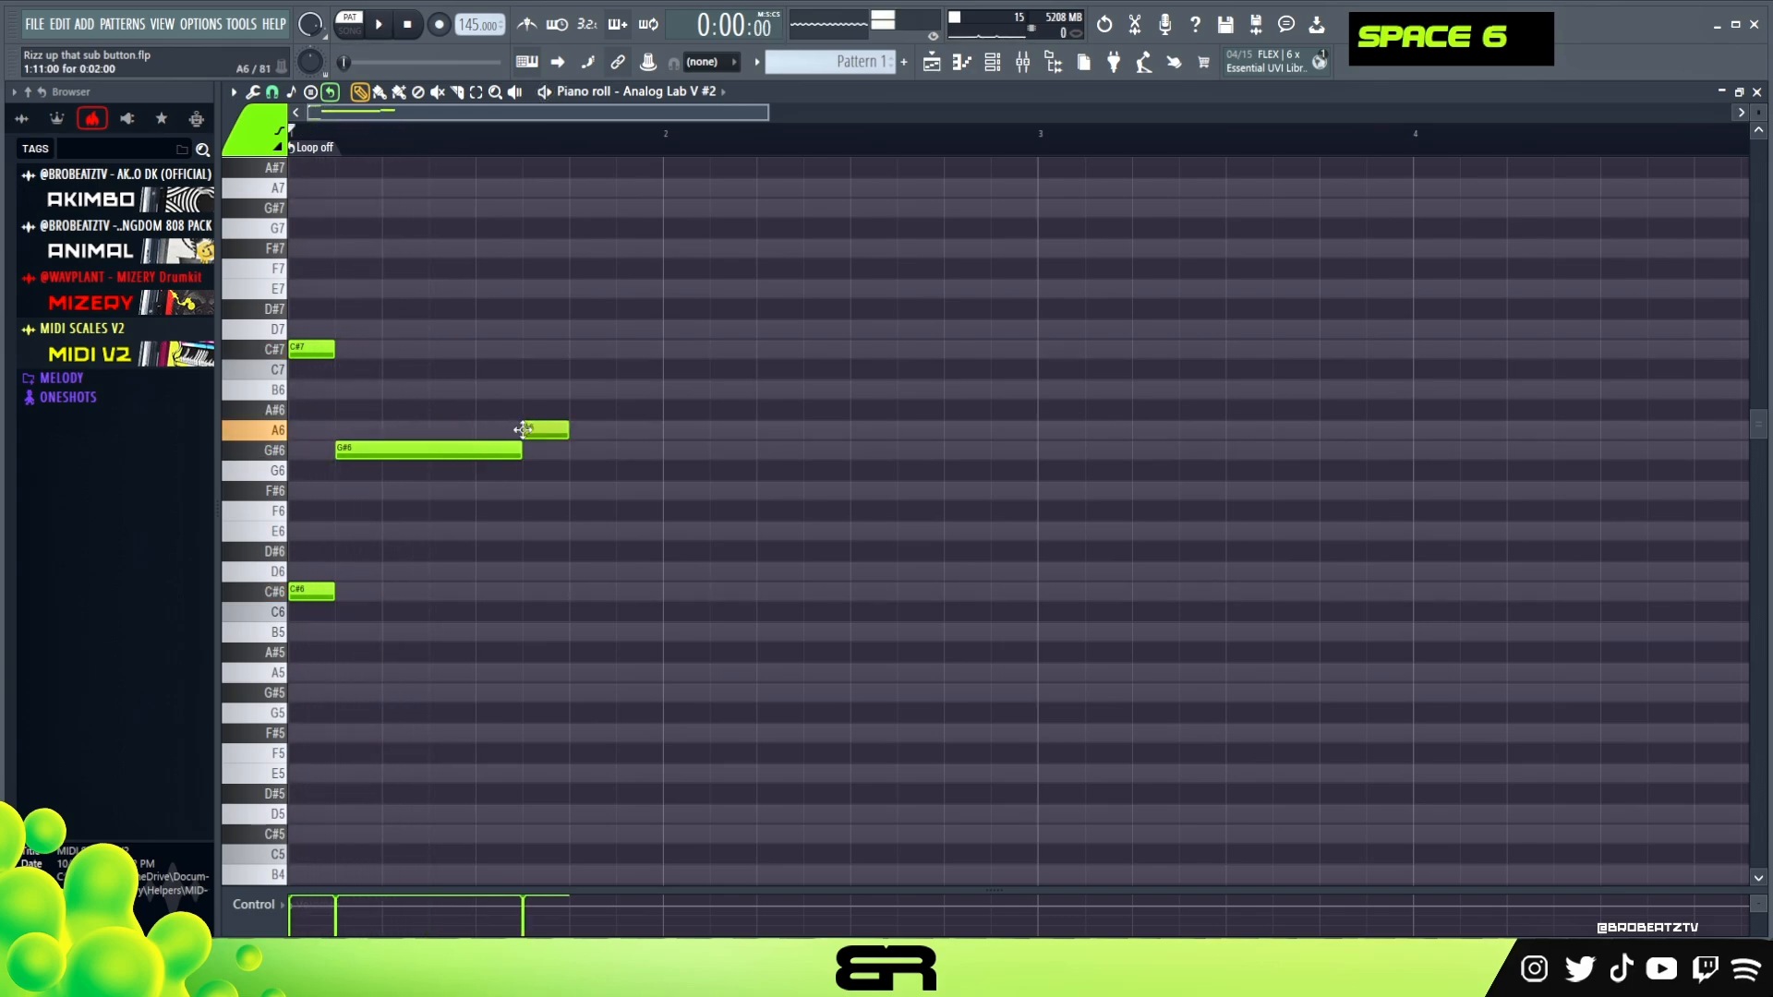
key("space")
Copy the C#7 note to 1:03 and 1:13, and double the one at 1:13 an octave lower on C#6
key("space")
mouse_move(366, 323)
left_mouse_down()
mouse_move(310, 358)
mouse_move(366, 354)
left_mouse_up()
left_click_drag(366, 354, 607, 358)
key("space")
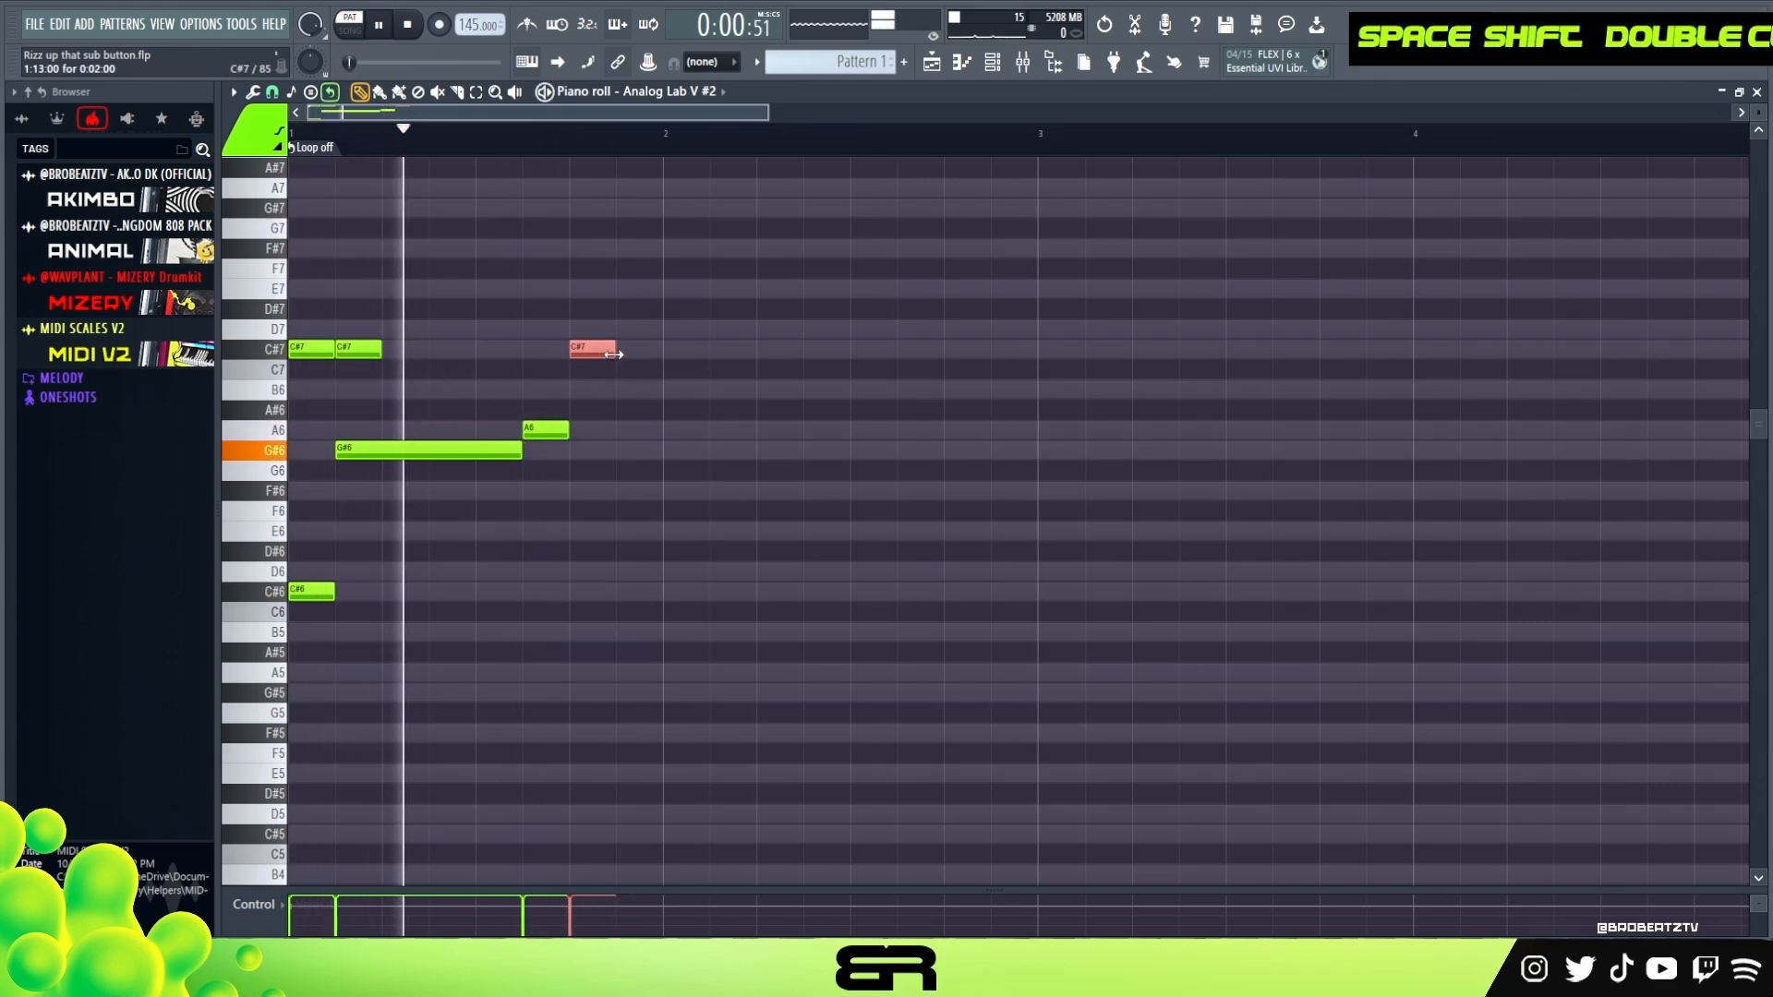
key("space")
left_click(602, 355, "ctrl")
left_click(602, 355, "shift")
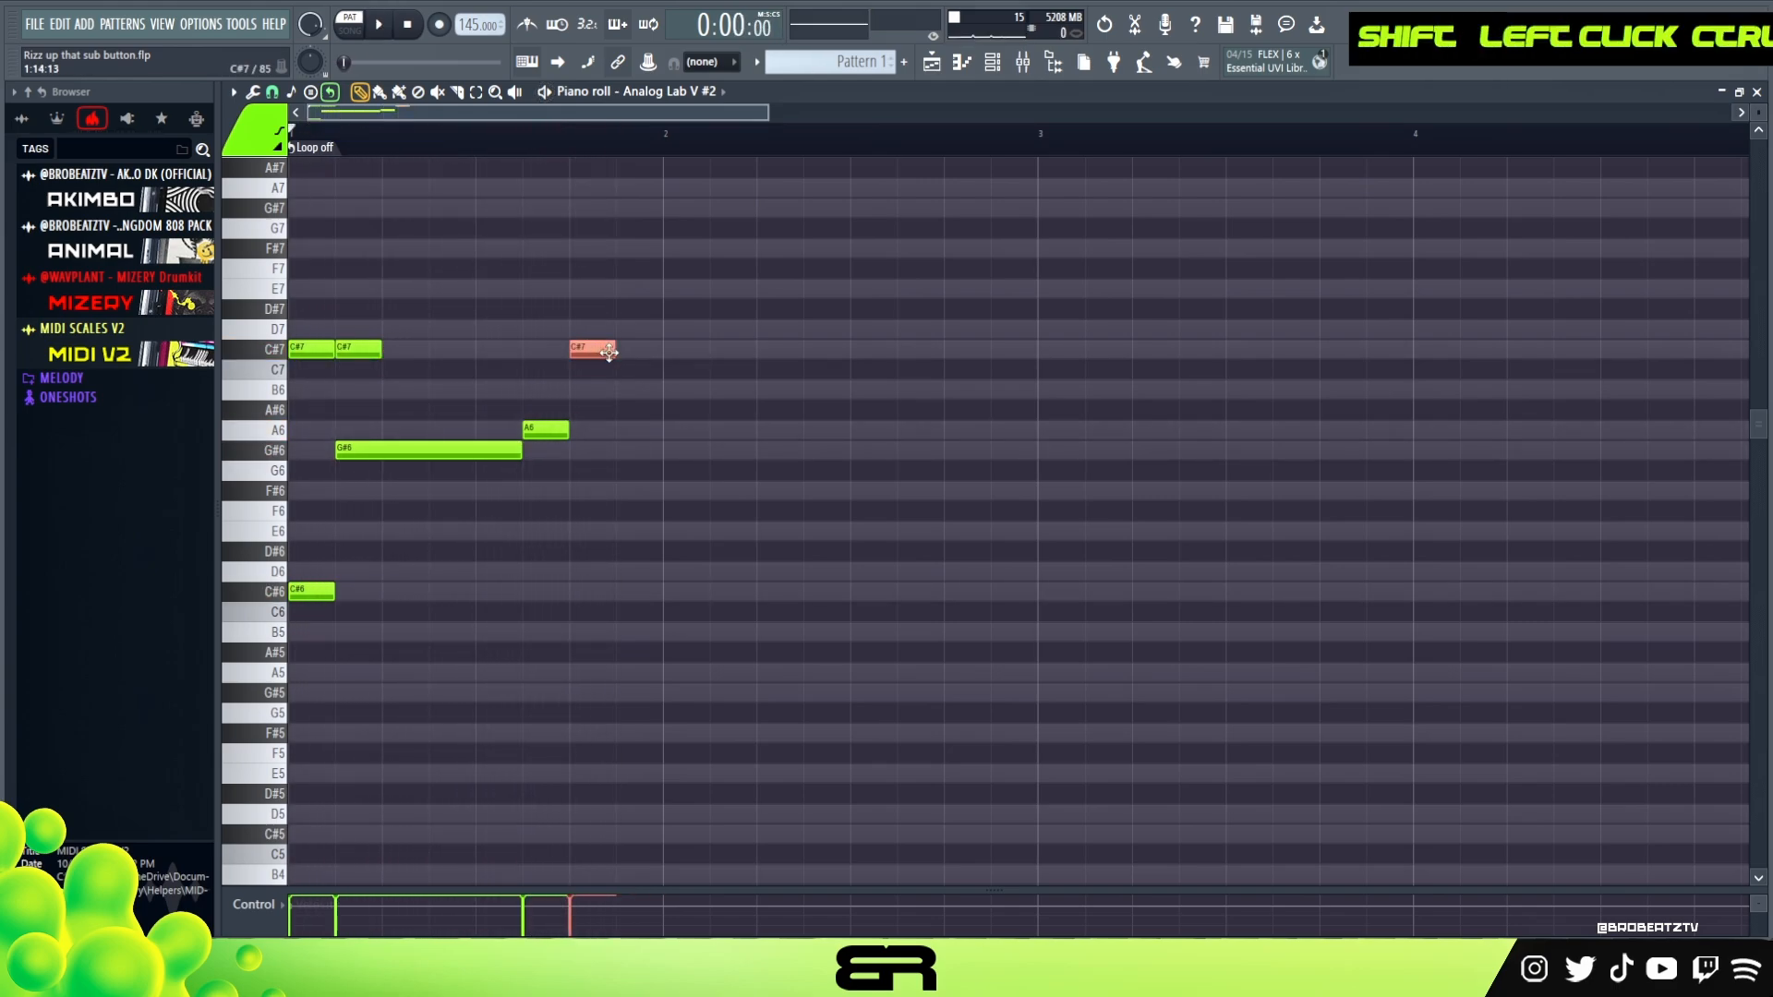
key("ctrl+Down")
right_click(733, 528)
key("space")
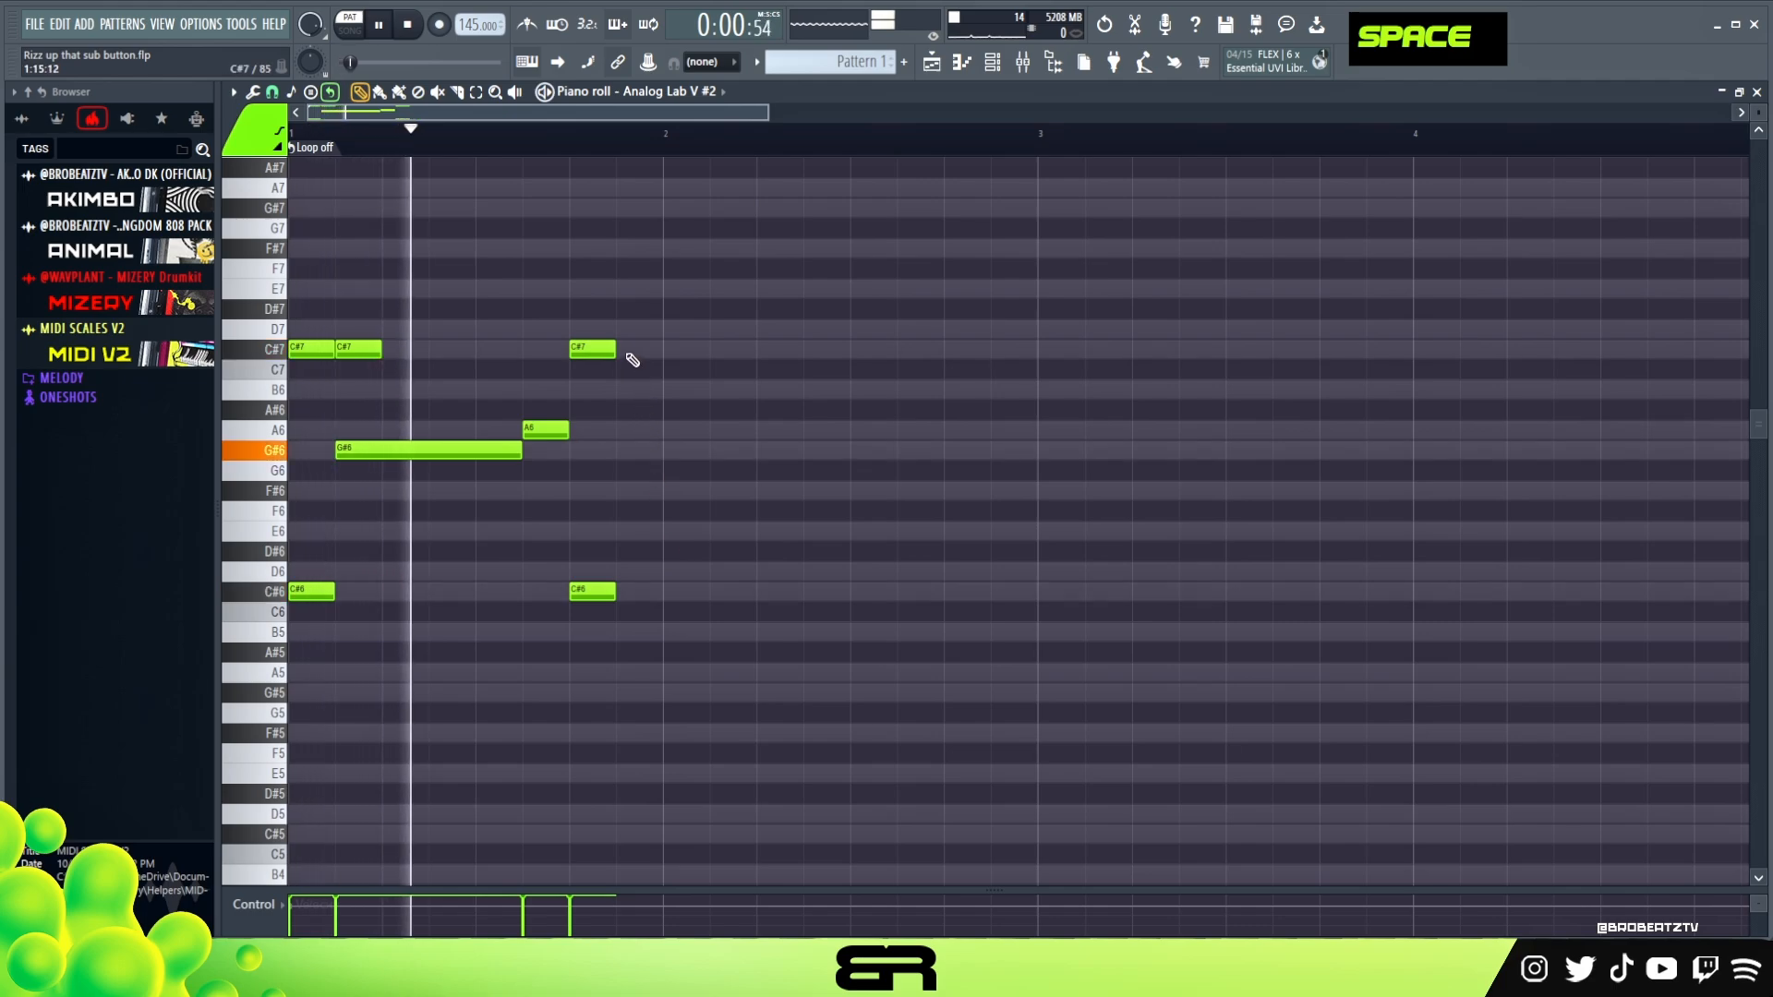
Lengthen the C#7 note at 1:13 to 0:08:00 and play back the melody
left_click_drag(614, 350, 755, 360)
key("space")
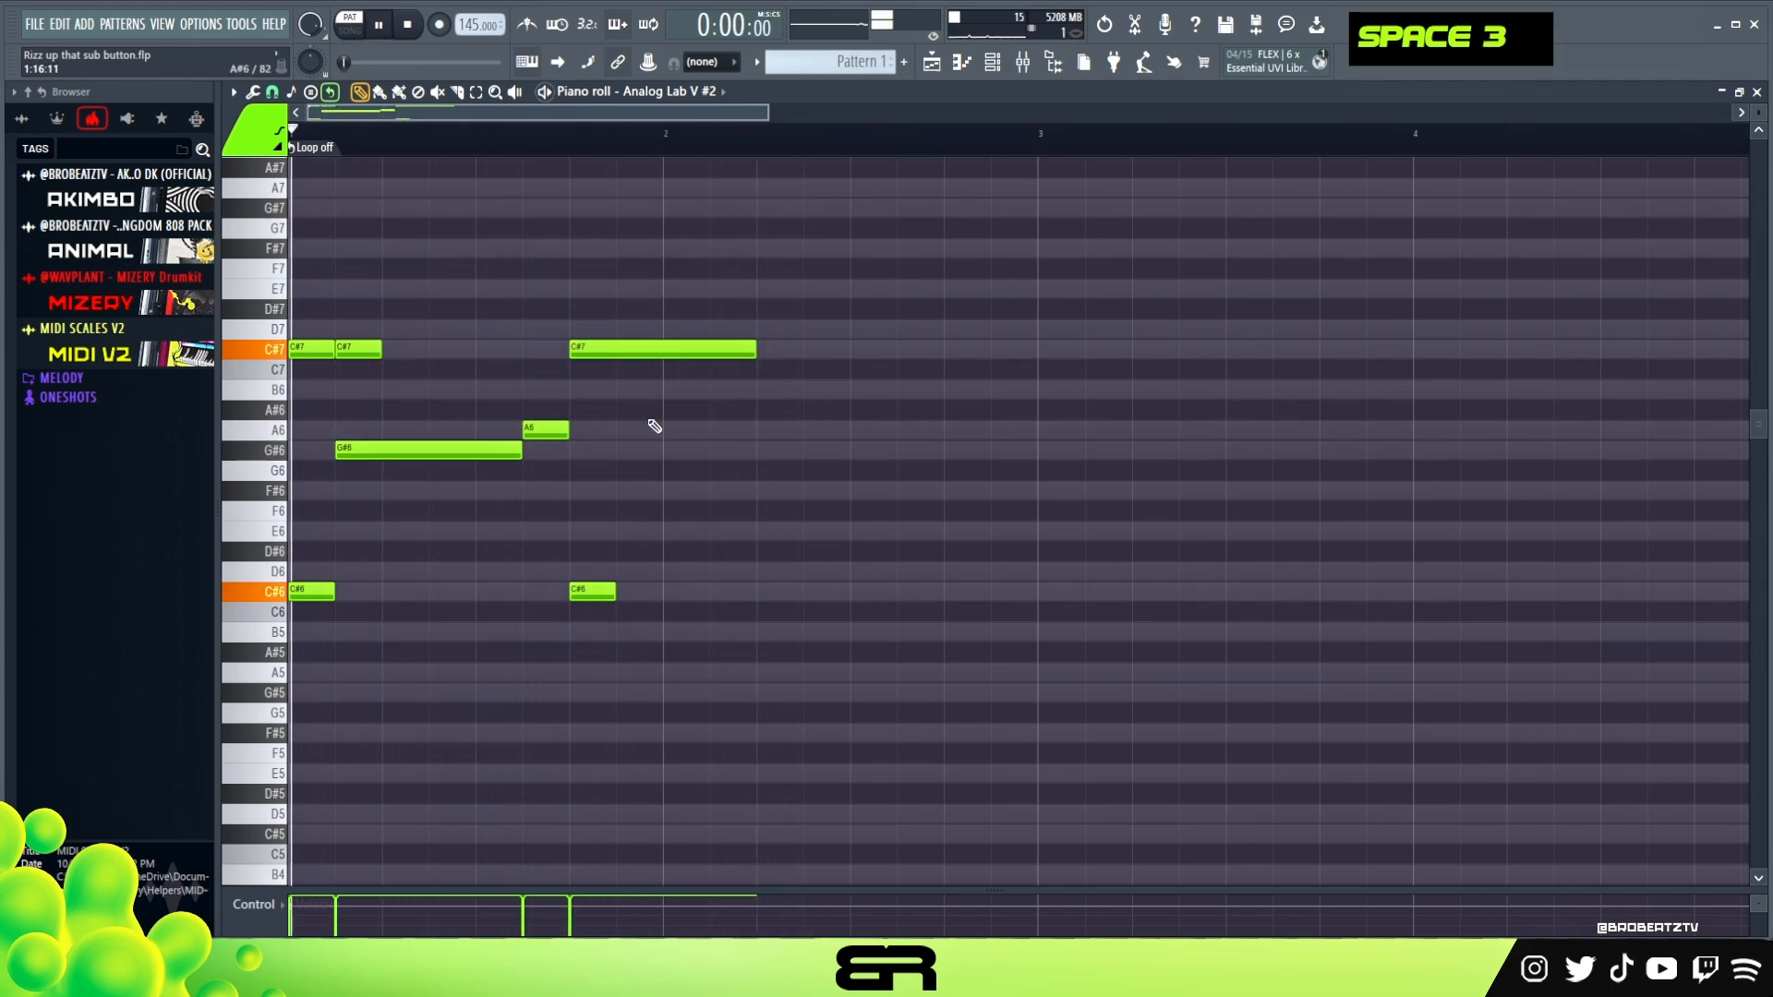
key("space")
right_click(645, 585)
key("space")
key("space")
Copy the A6 note an octave down to A5, place it at 1:09, and play back the result
left_click(551, 431, "shift")
key("space")
key("ctrl+Down")
left_click_drag(563, 671, 501, 673)
key("space")
right_click(684, 662)
key("space")
key("space")
key("space")
Duplicate the G#6 and A6 notes into bar 2 with A6 at 2:03 before G#6 at 2:05, and delete the extra C#7 at 1:03
left_click_drag(595, 436, 771, 447, "ctrl")
right_click(363, 351)
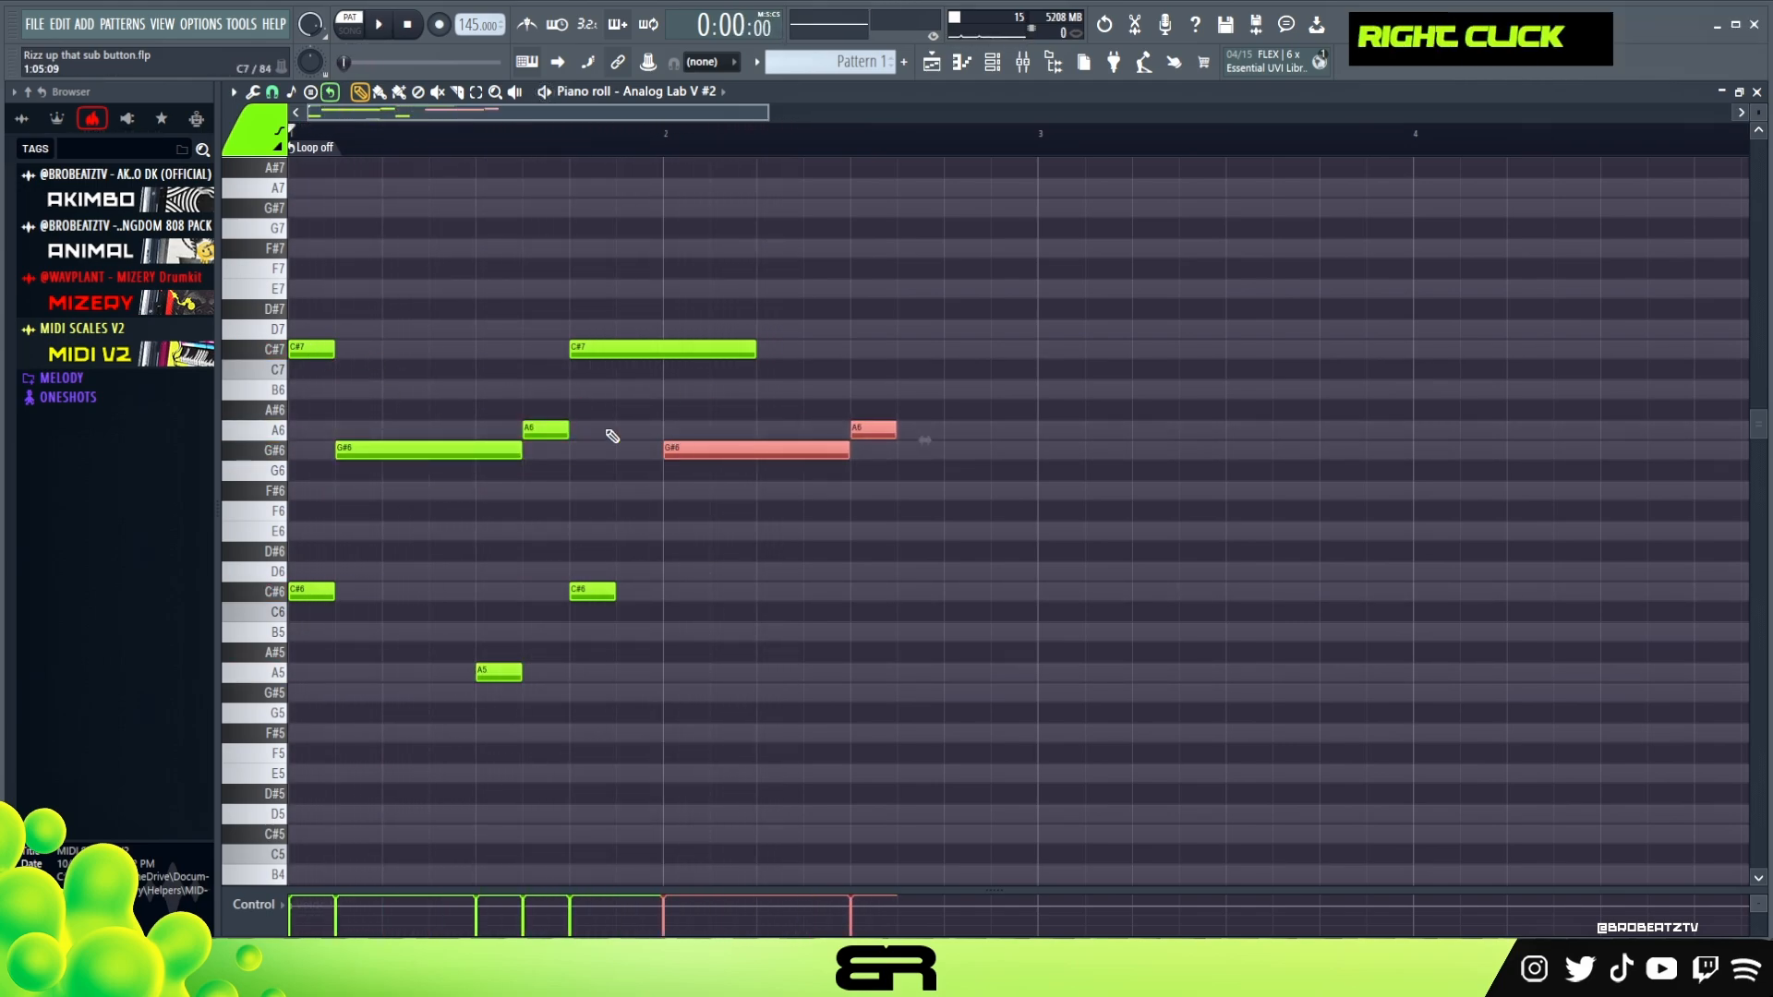
left_click(835, 473)
left_click_drag(923, 431, 777, 450)
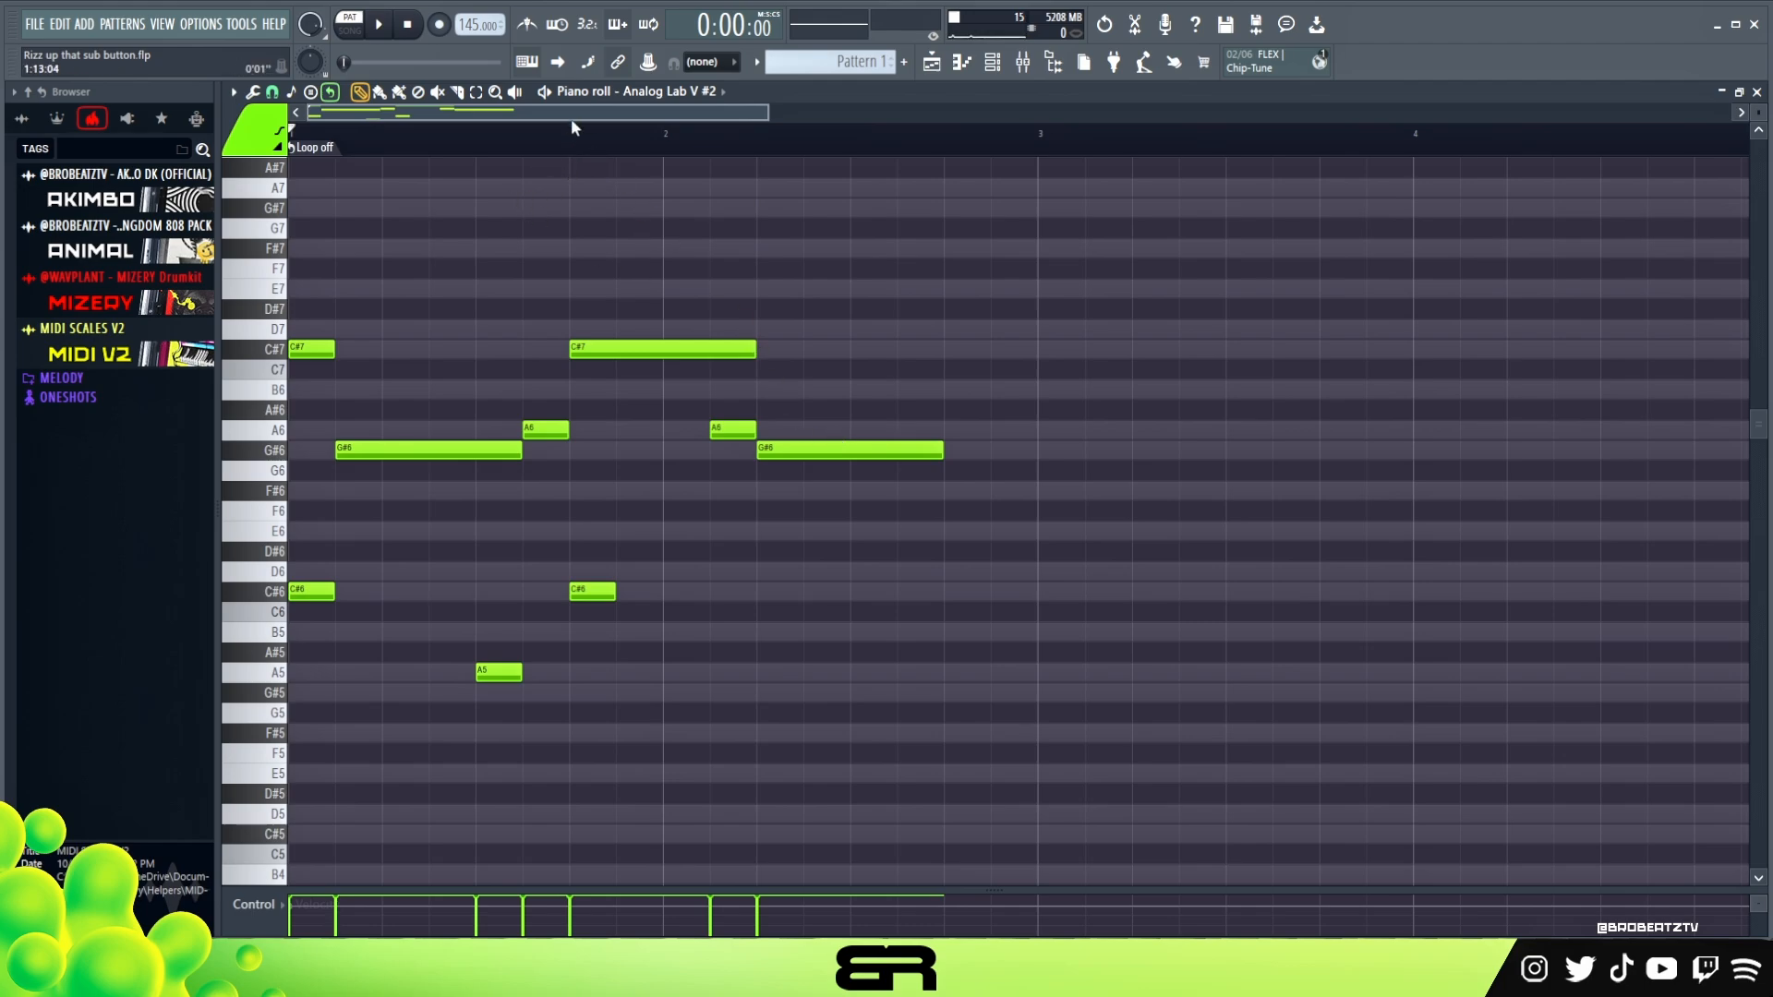
Examine the melody's phrases by selecting the opening range, the closing G#6 range and individual notes
left_click_drag(573, 149, 288, 168)
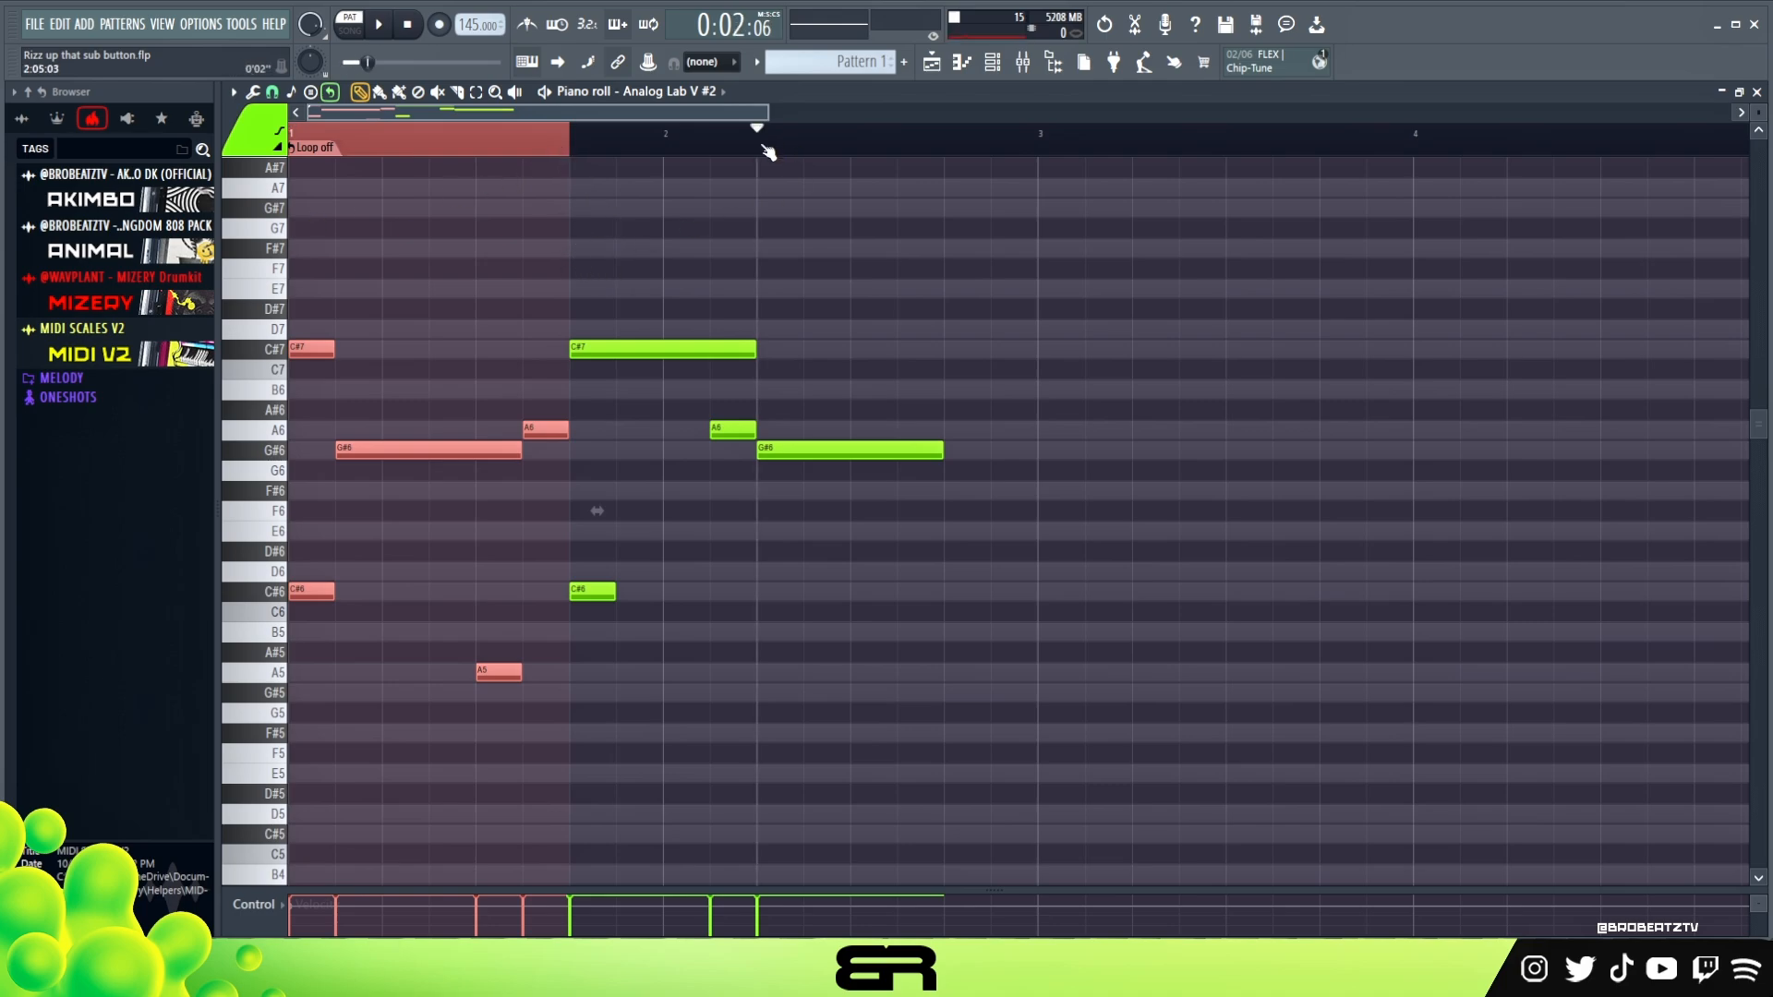
left_click_drag(759, 134, 933, 180)
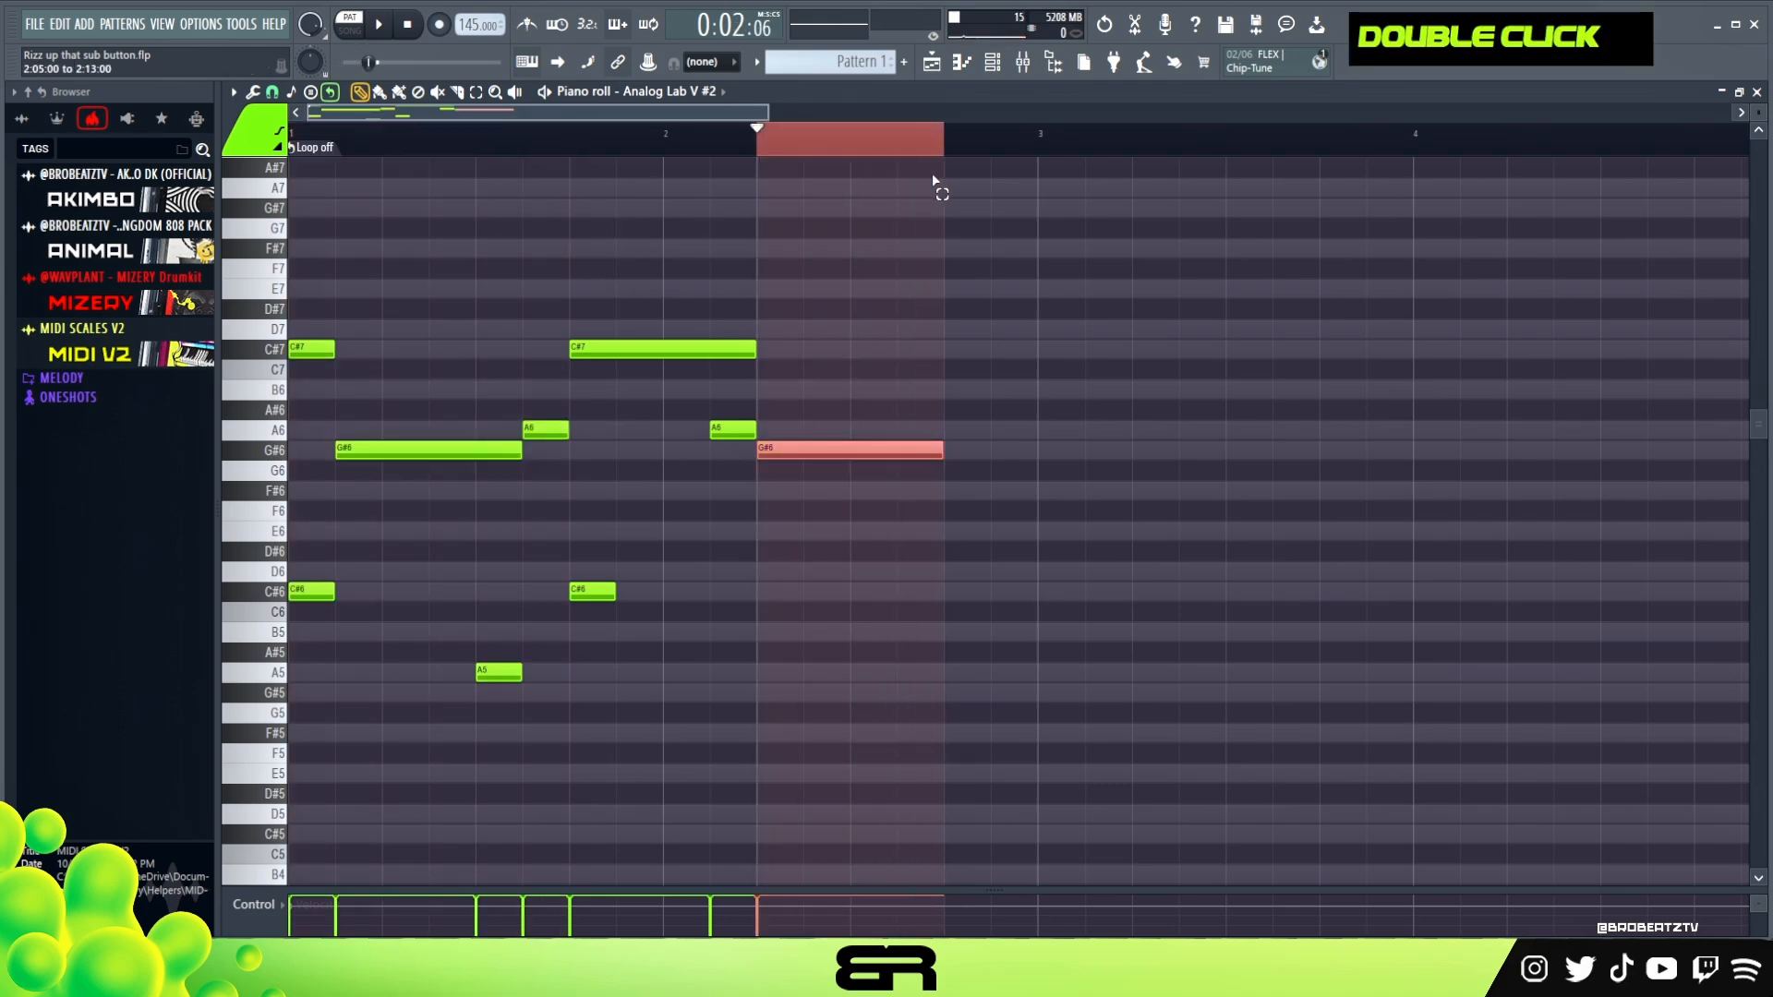
right_click(942, 397)
left_click(739, 431, "ctrl")
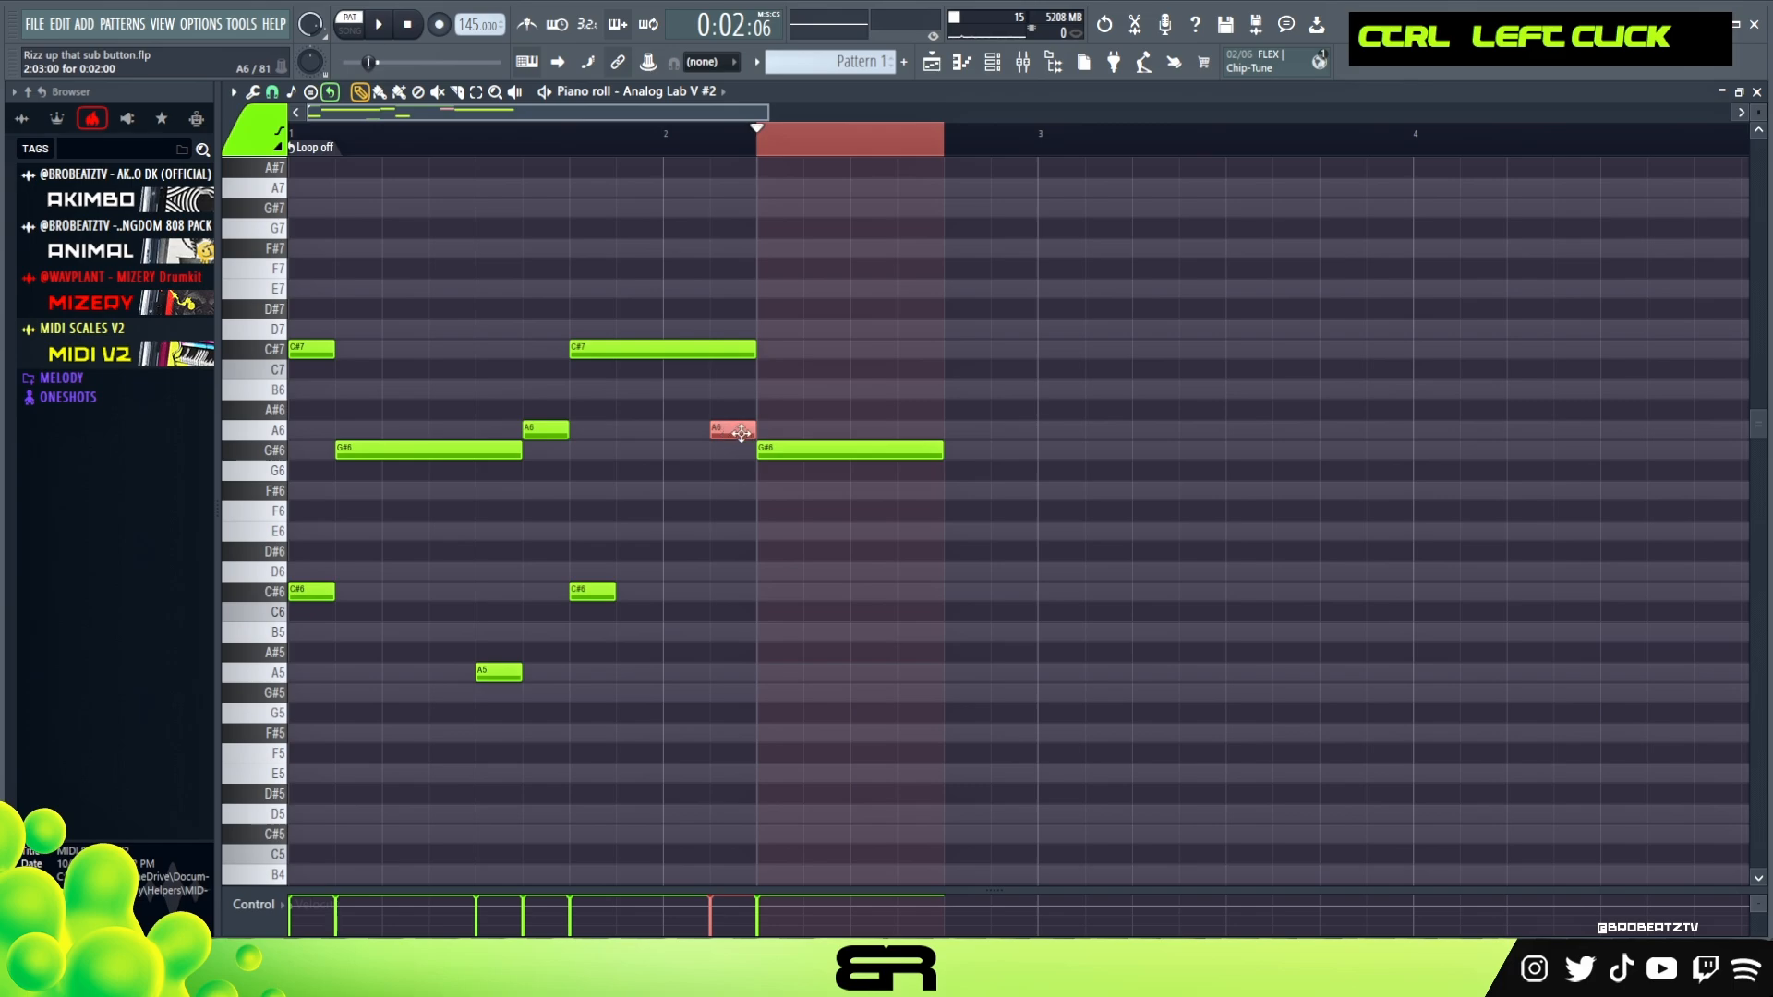
right_click(728, 420)
left_click(736, 434, "ctrl")
right_click(777, 348)
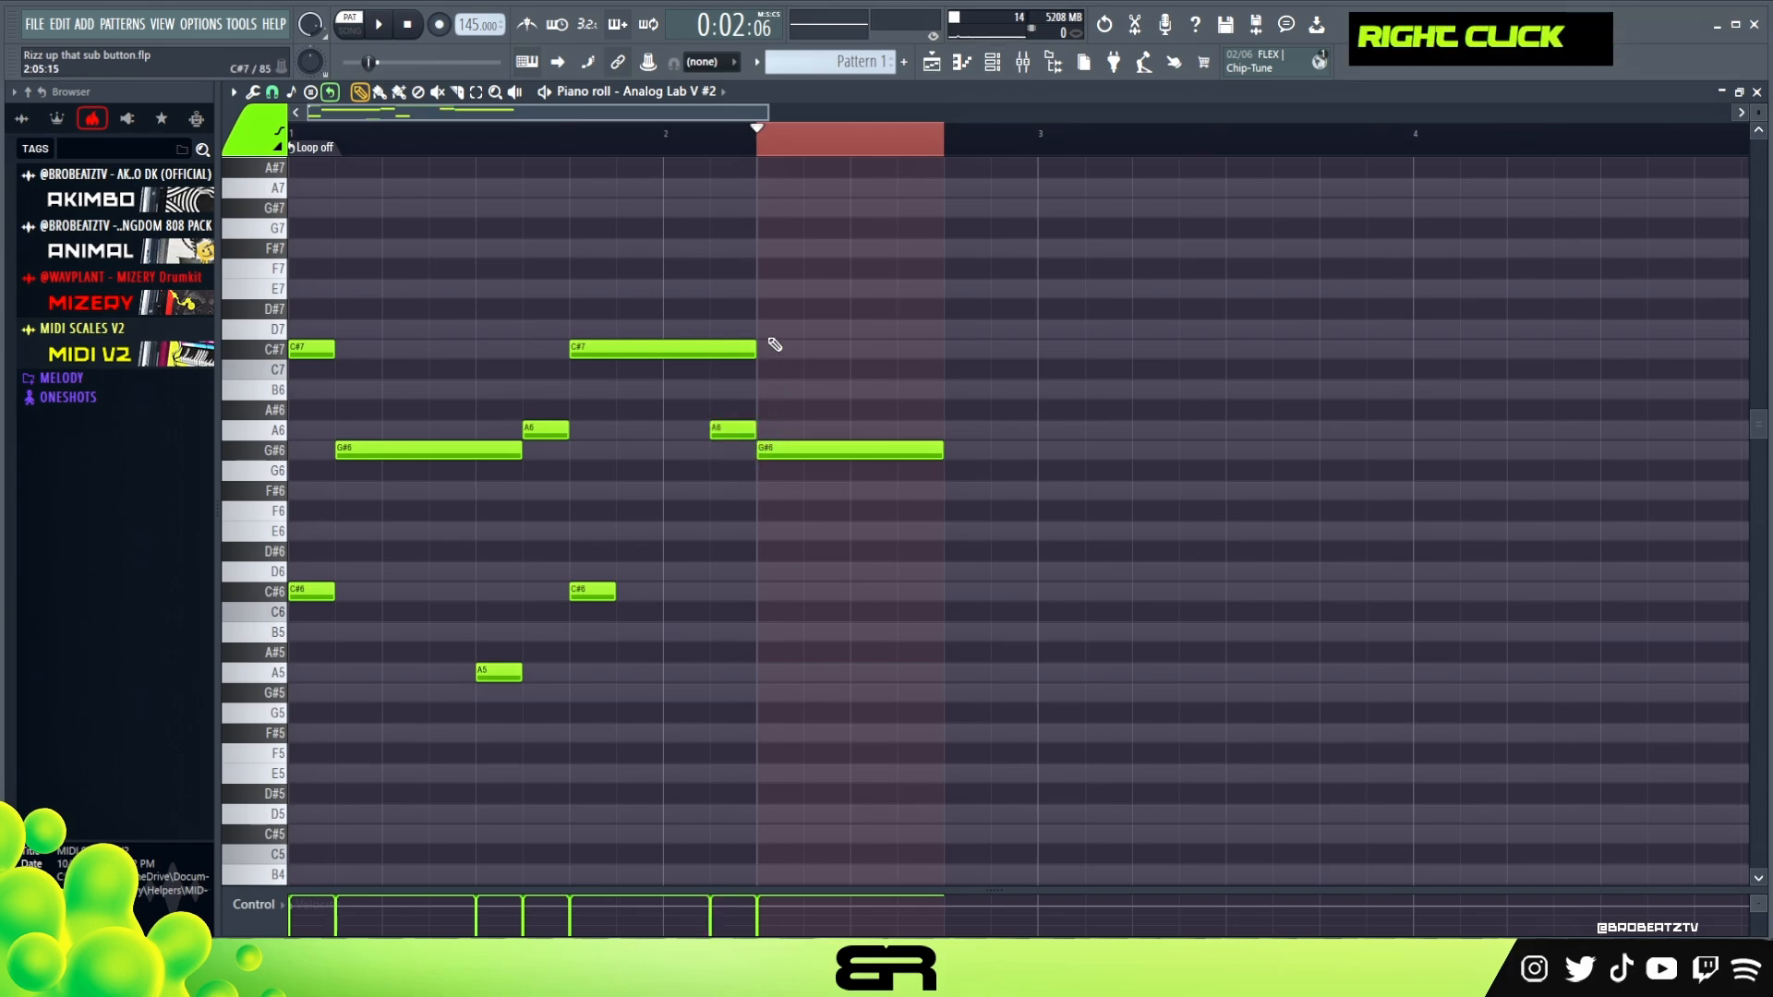
left_click(788, 453, "ctrl")
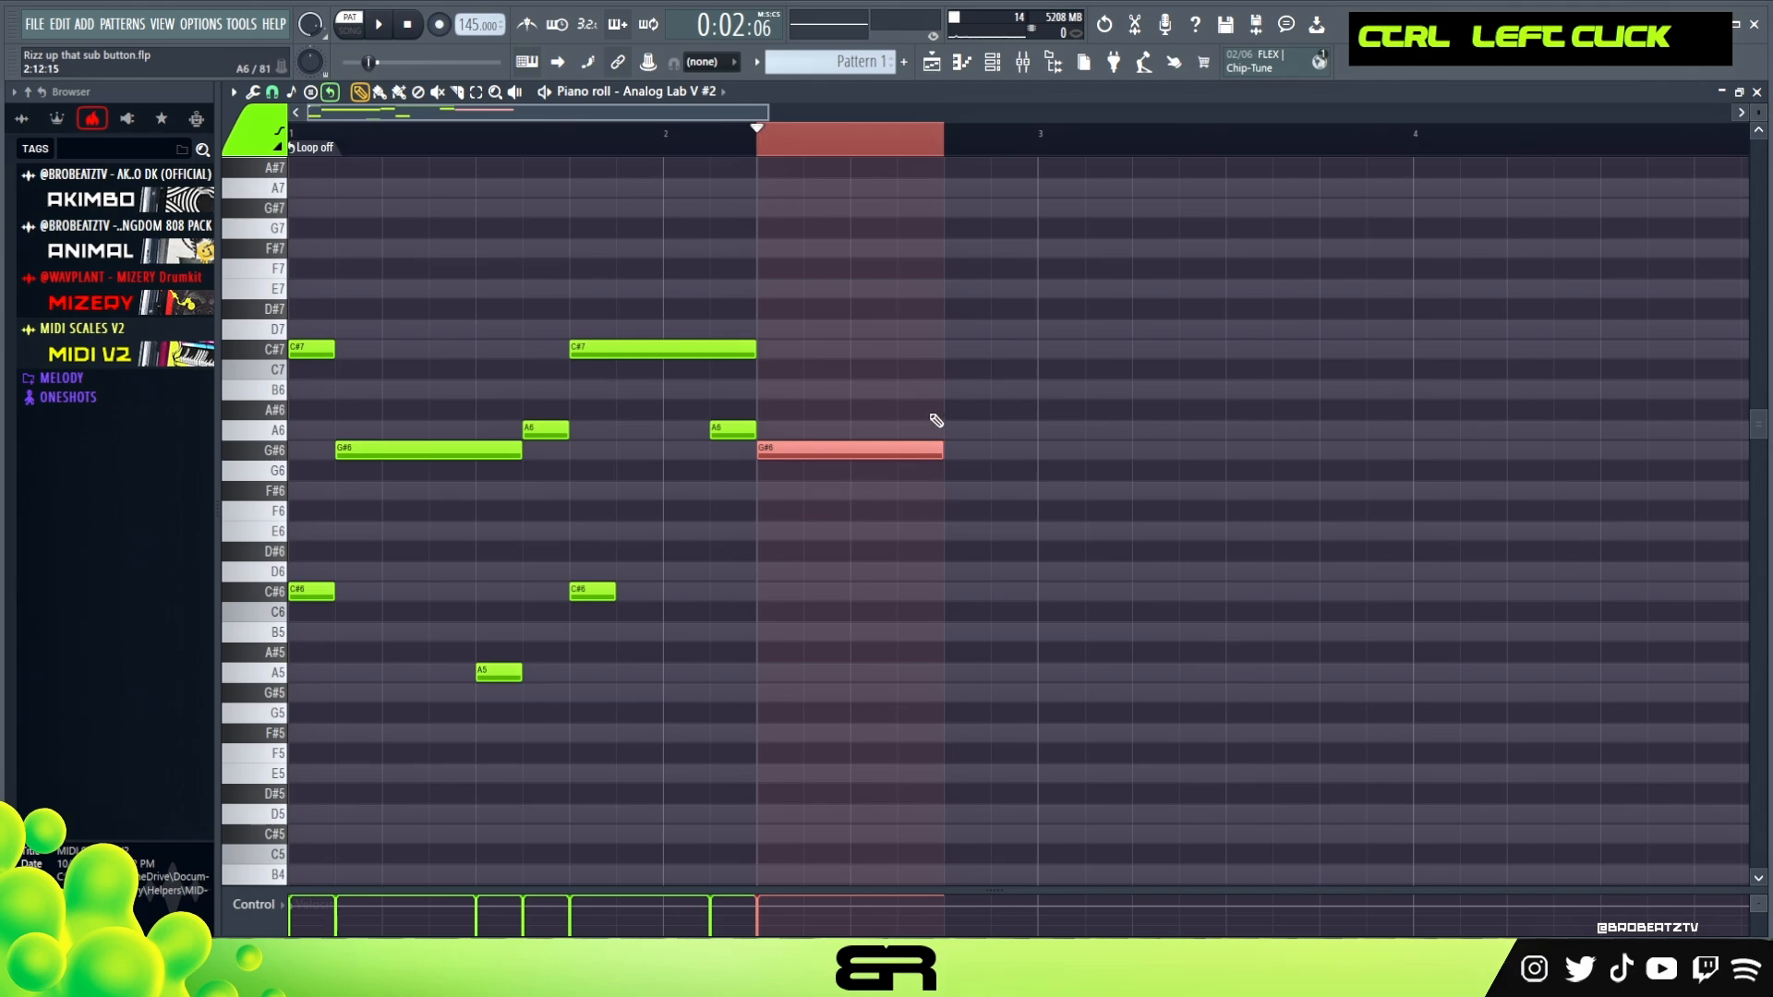
double_click(846, 129)
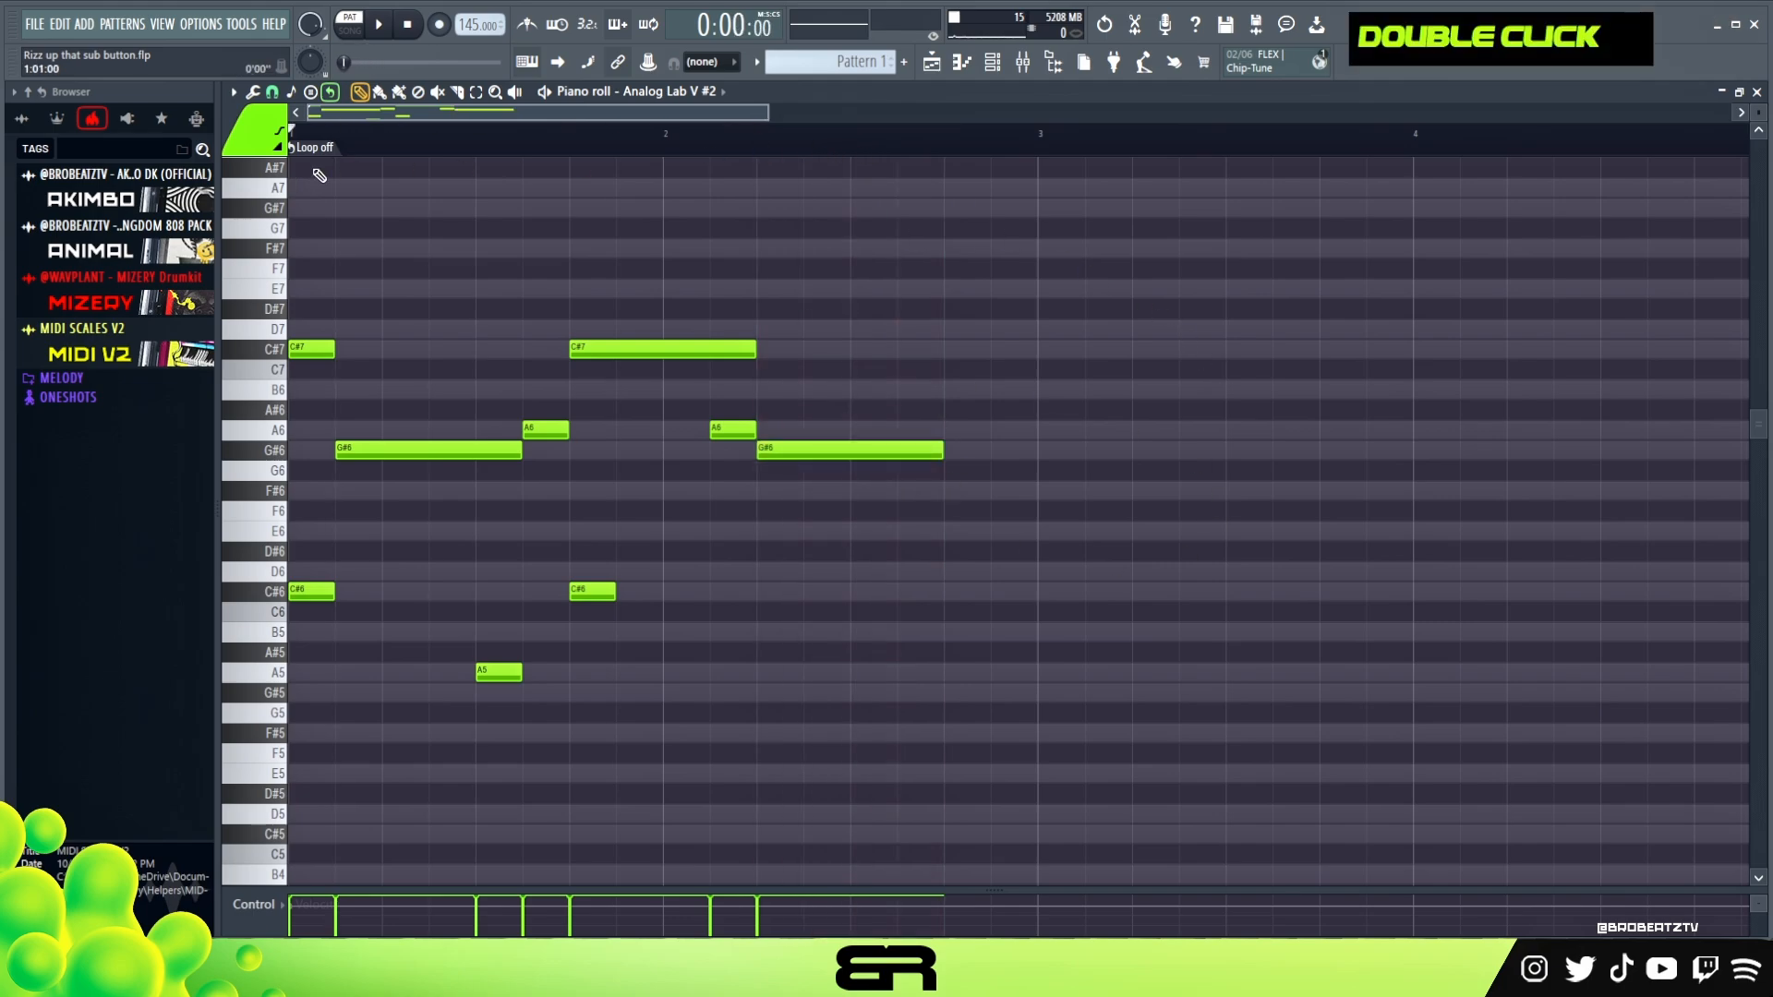
left_click_drag(312, 324, 924, 521)
right_click(798, 524)
left_click_drag(435, 151, 324, 149)
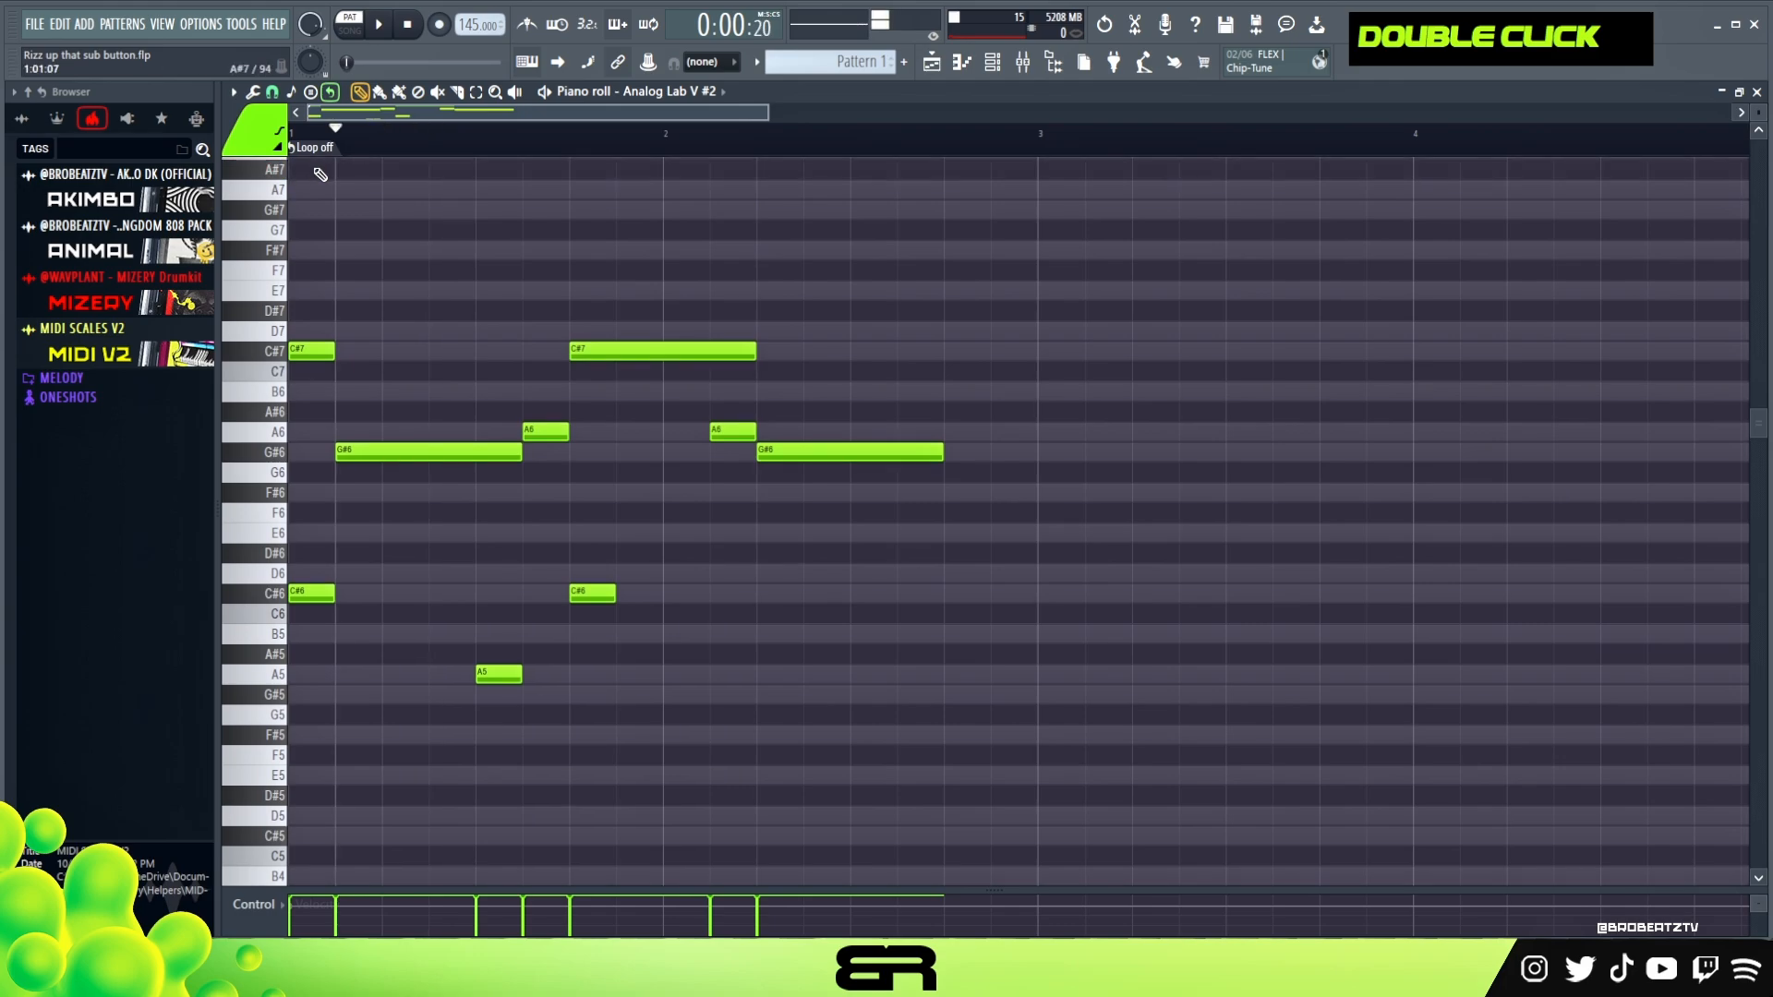
Draw five G#7 notes above the melody to mark its rhythm, starting at 1:01, 1:07, 1:13, 2:05 and 2:11
left_click(350, 211)
left_click_drag(460, 212, 442, 211)
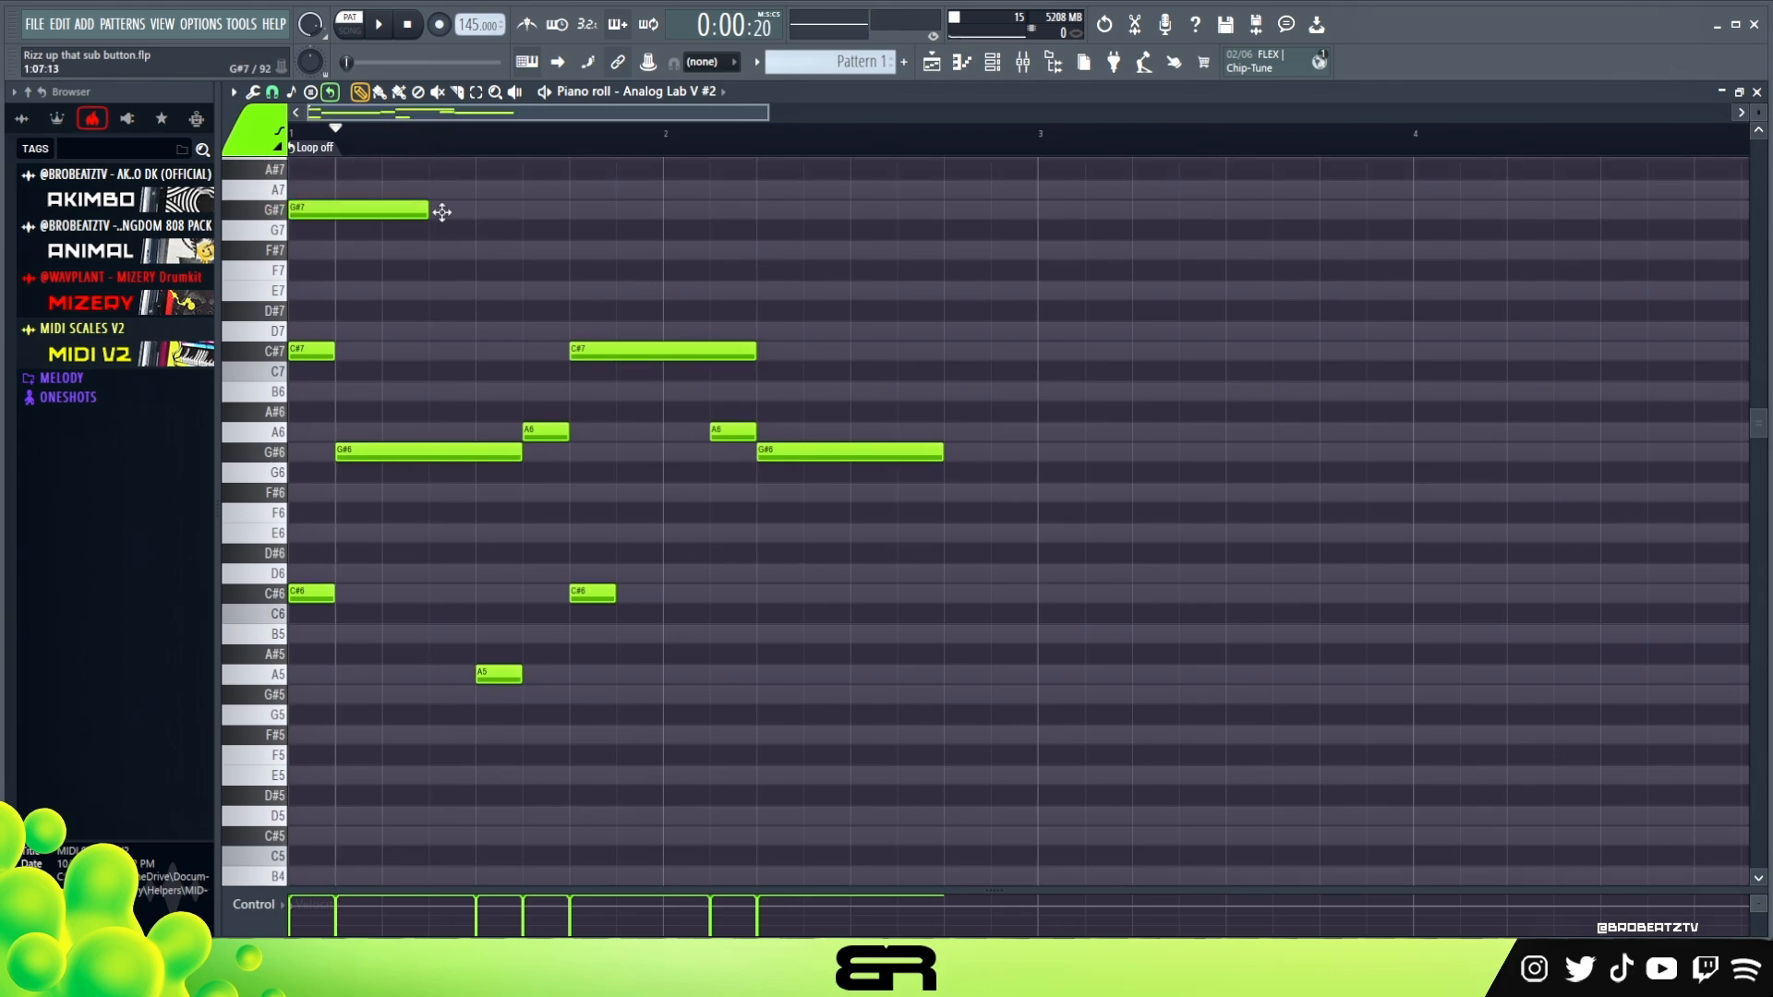
left_click(499, 212)
left_click(578, 211)
left_click_drag(712, 212, 756, 213)
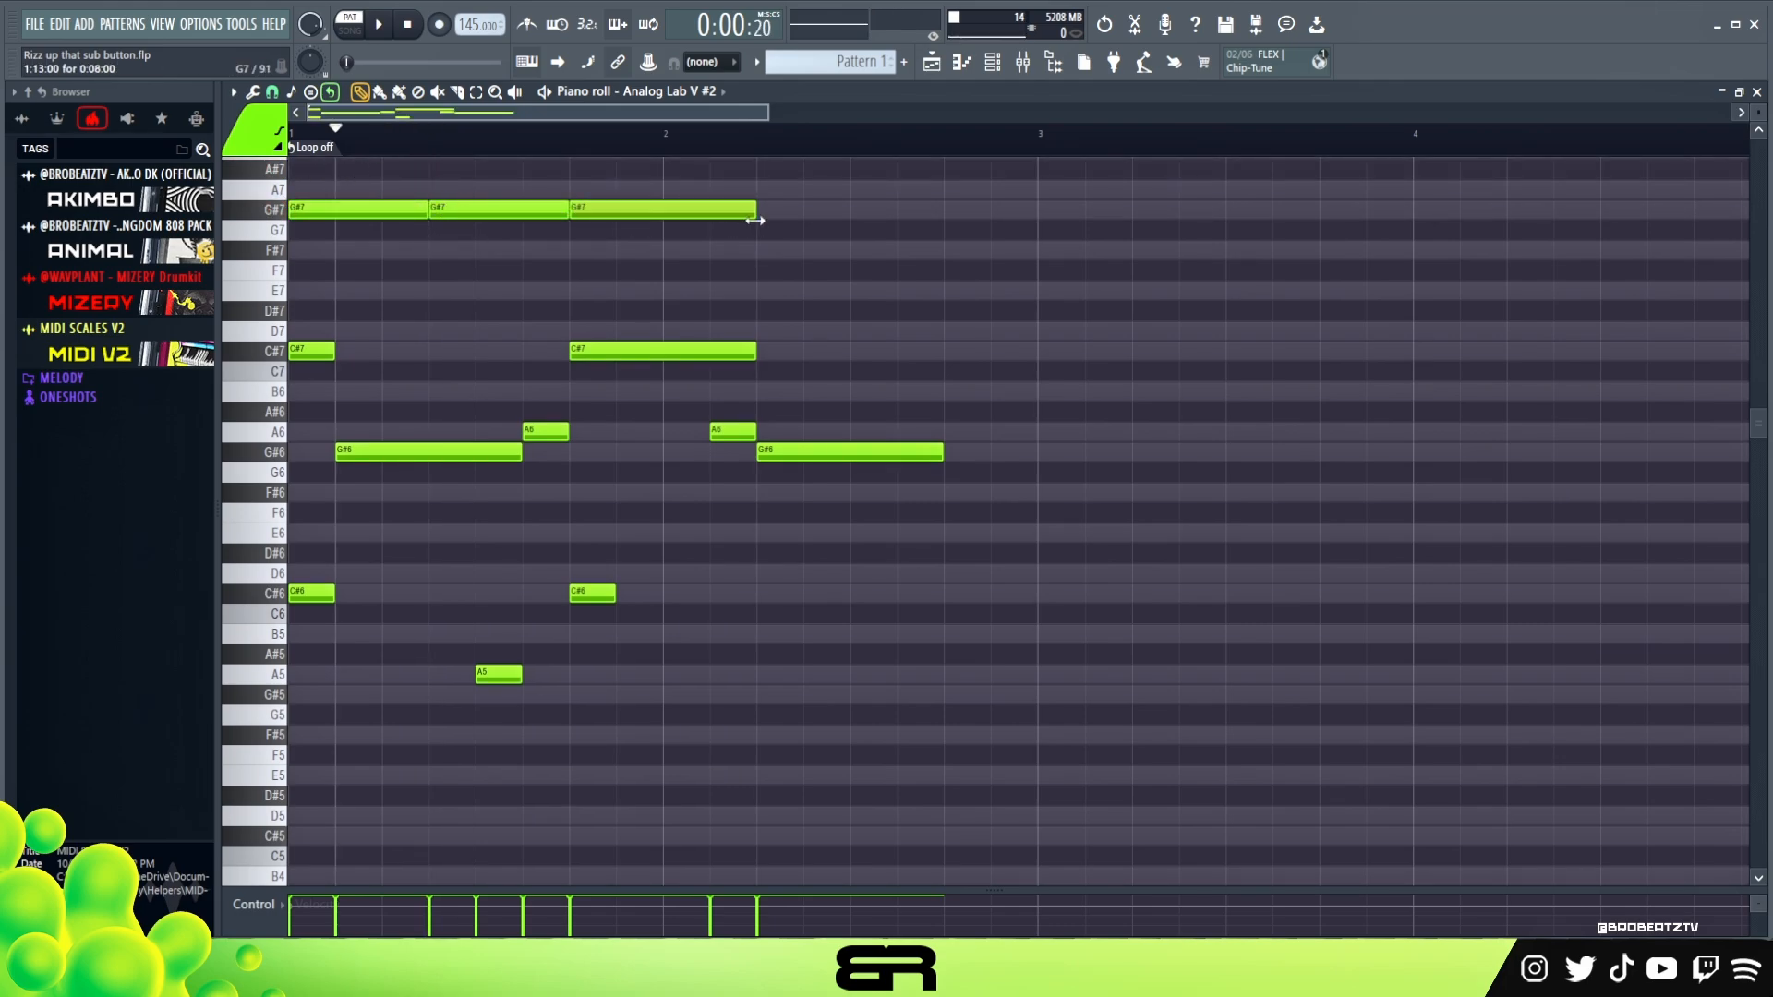
left_click(785, 212)
left_click_drag(940, 219, 397, 212)
left_click(922, 213)
mouse_move(1032, 209)
left_mouse_down()
mouse_move(989, 210)
mouse_move(1017, 210)
left_mouse_up()
right_click(1020, 292)
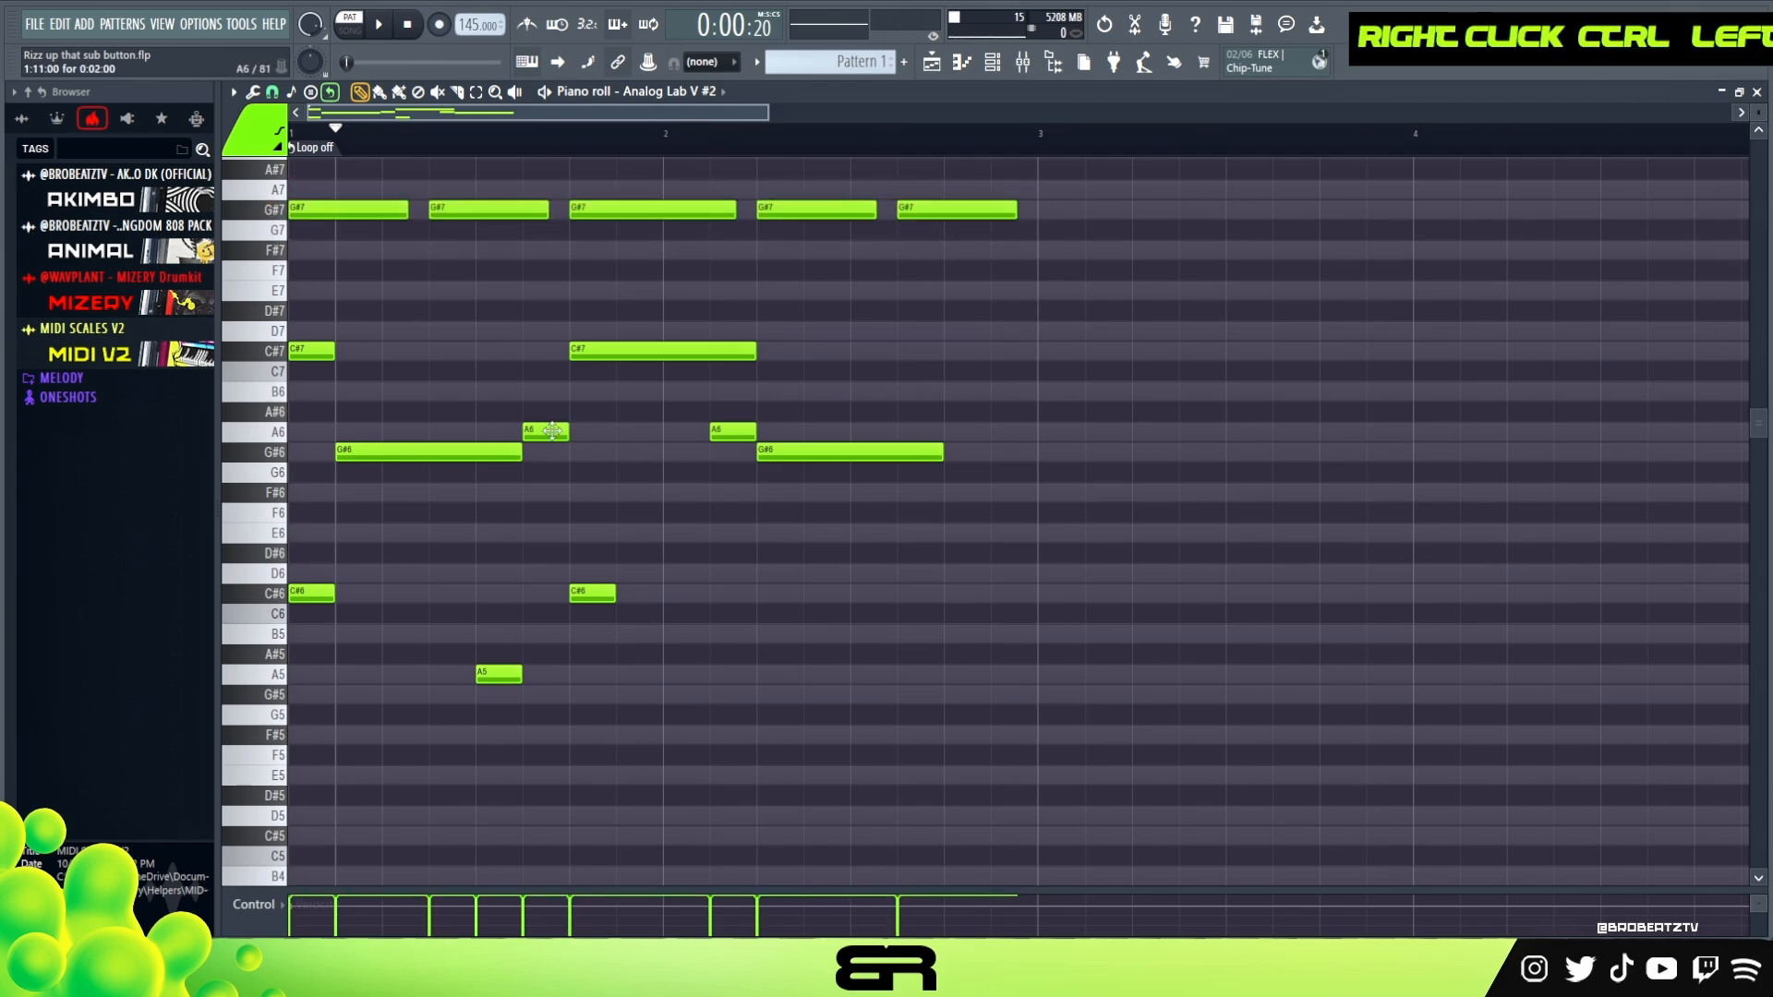
Delete the five G#7 rhythm markers, and test an F#6 note at 1:07 in playback before removing it
left_click(434, 494)
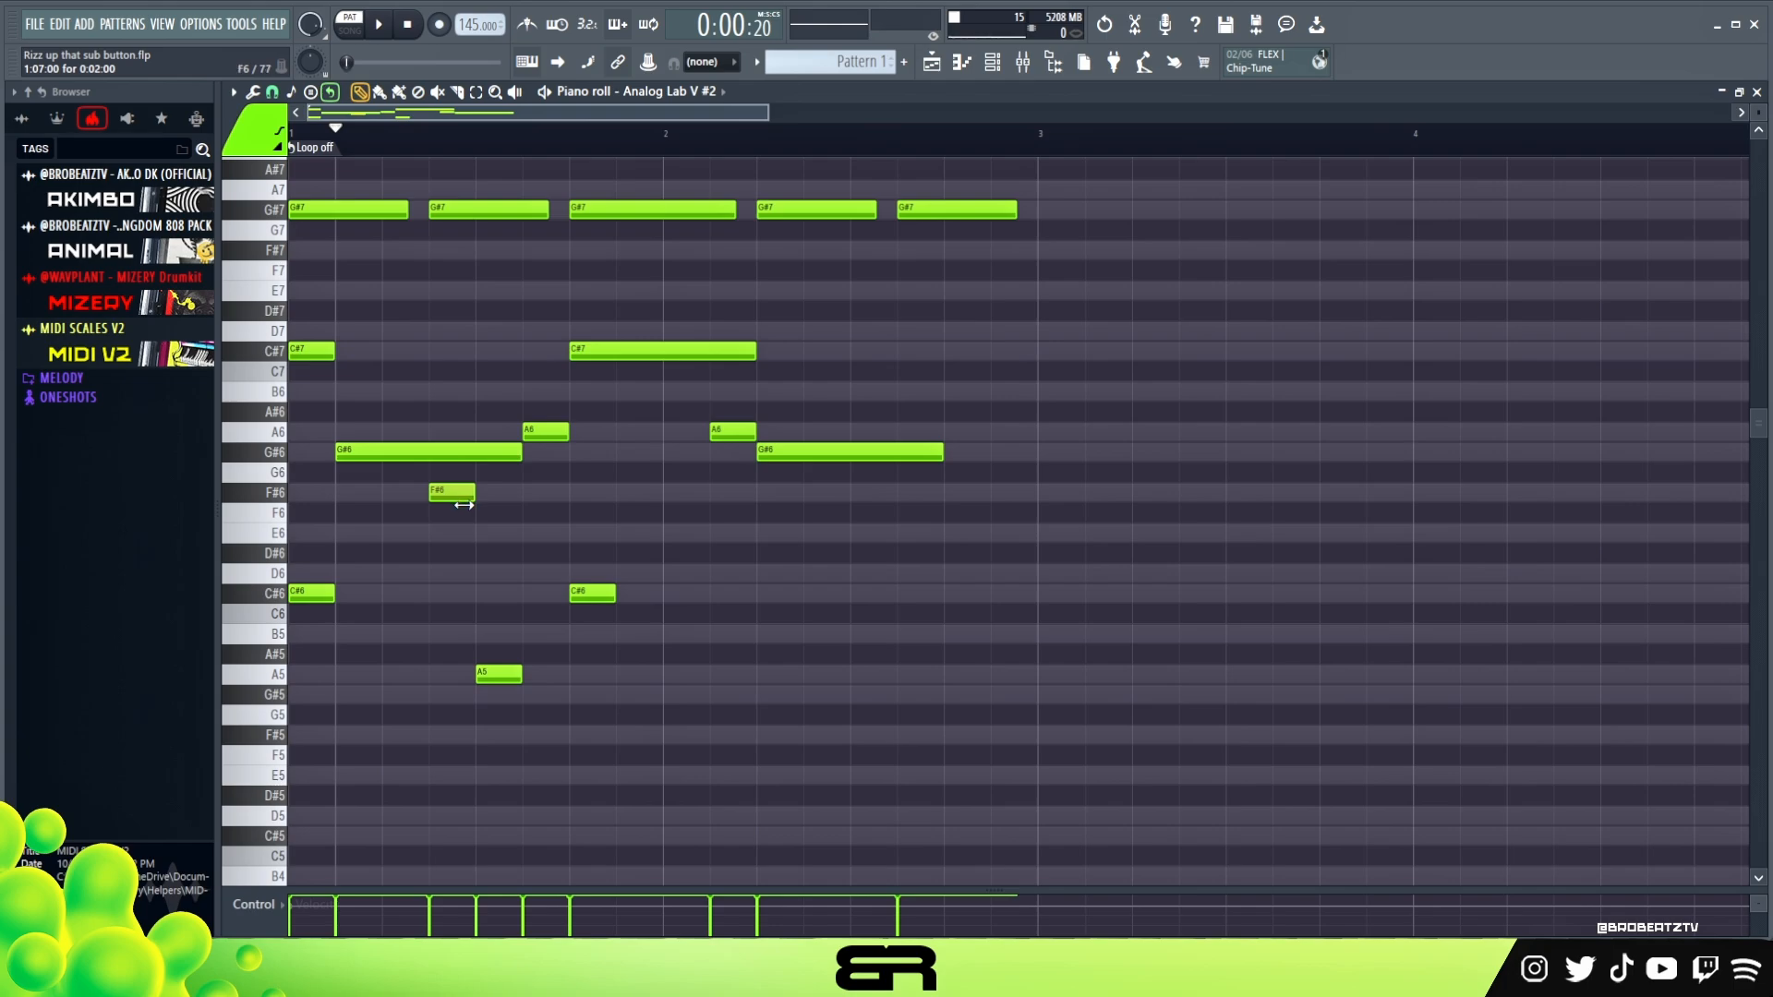
right_click(377, 238)
key("space")
key("space")
key("space")
key("space")
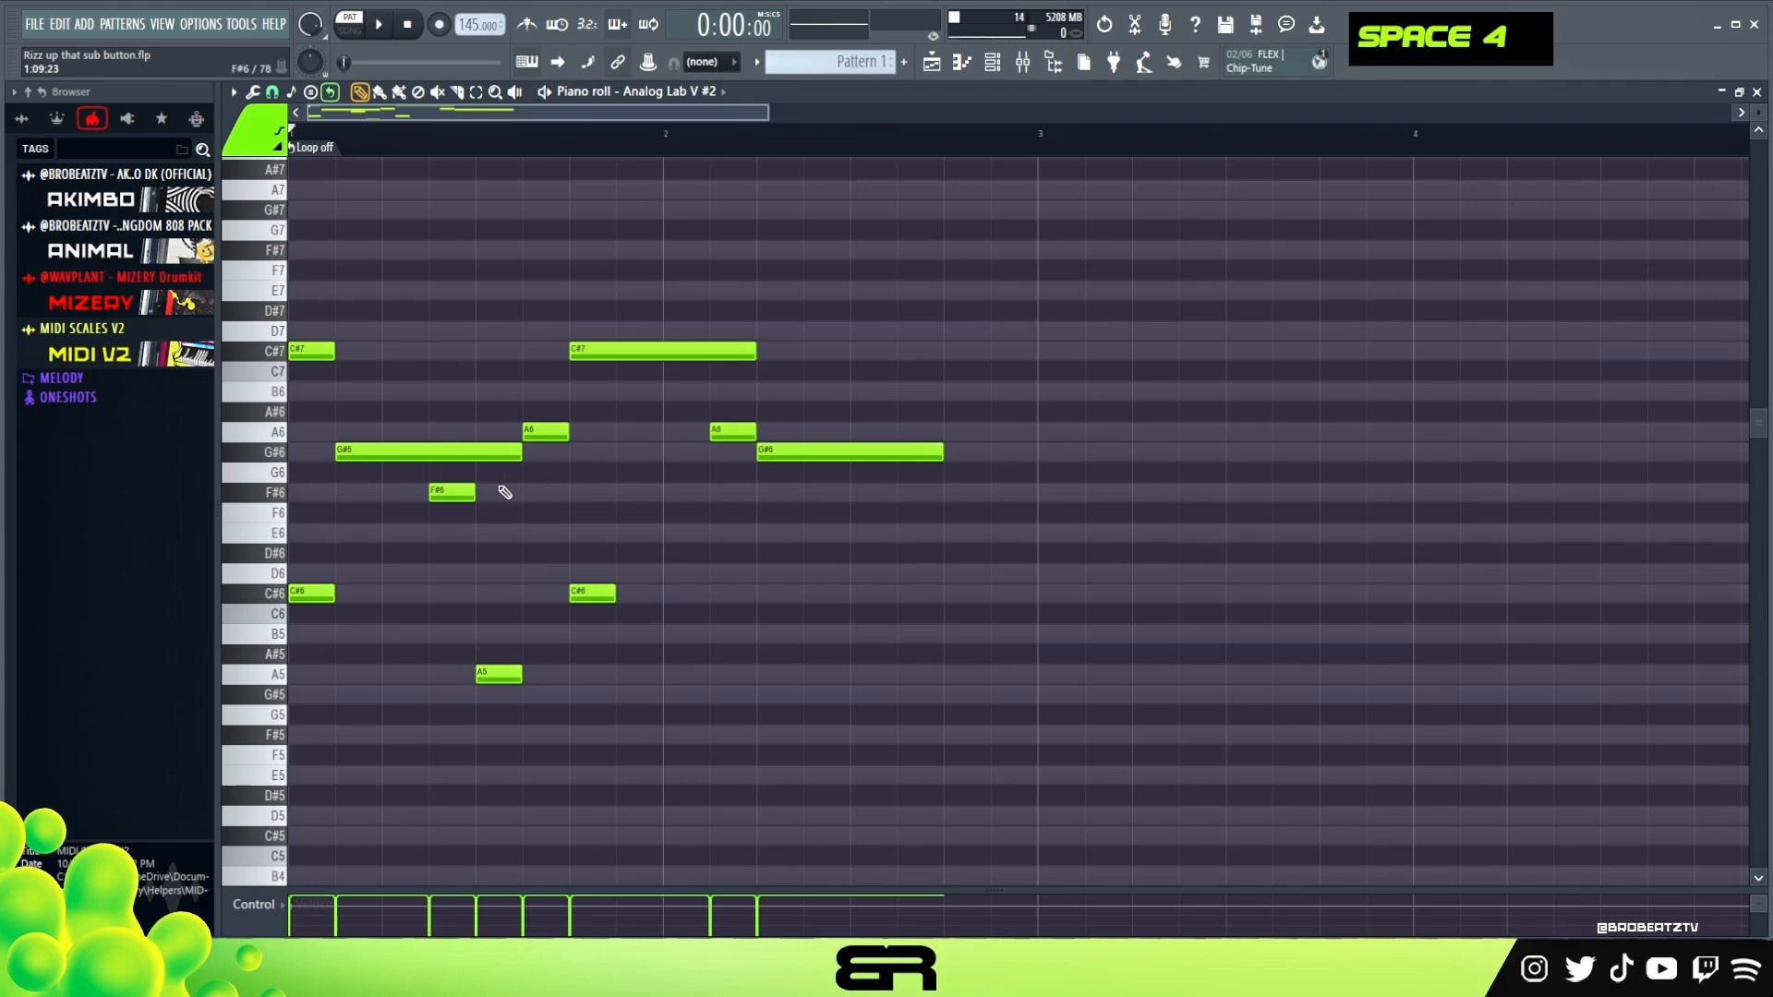
right_click(462, 492)
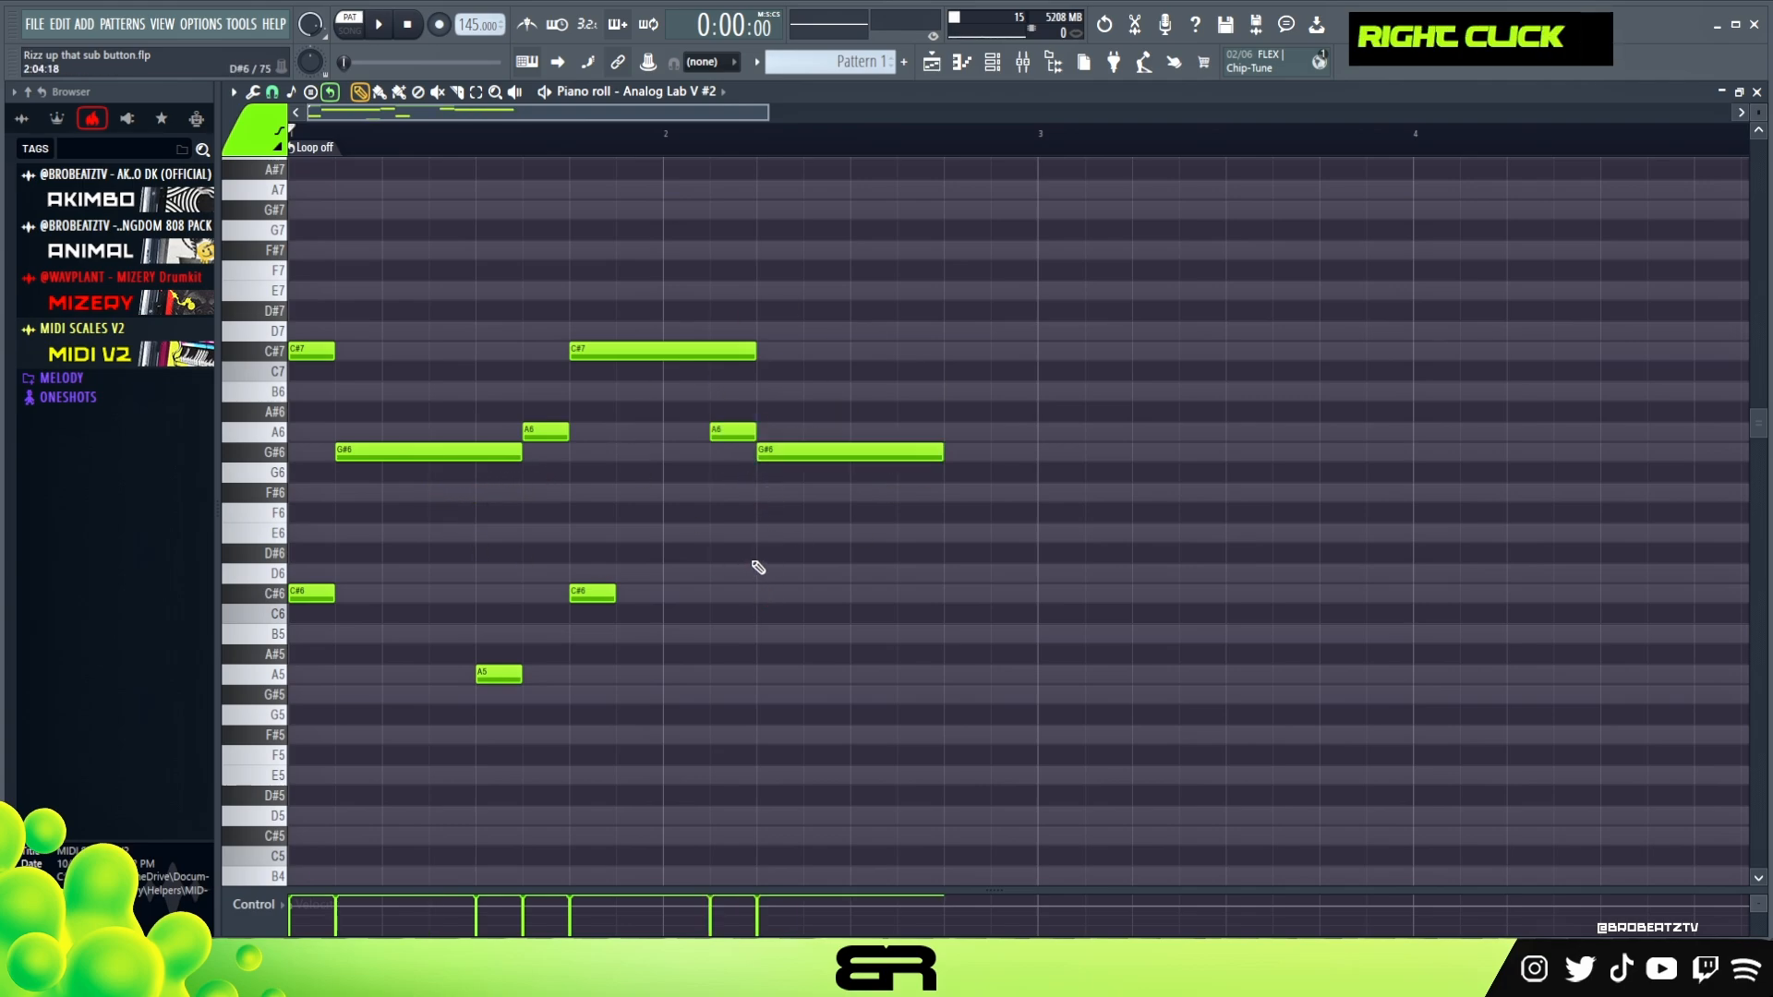
Shorten the closing G#6 to end at 2:09, and try out F#6 at 2:09 and E6 at 2:13 before deleting both
left_click_drag(941, 456, 813, 474)
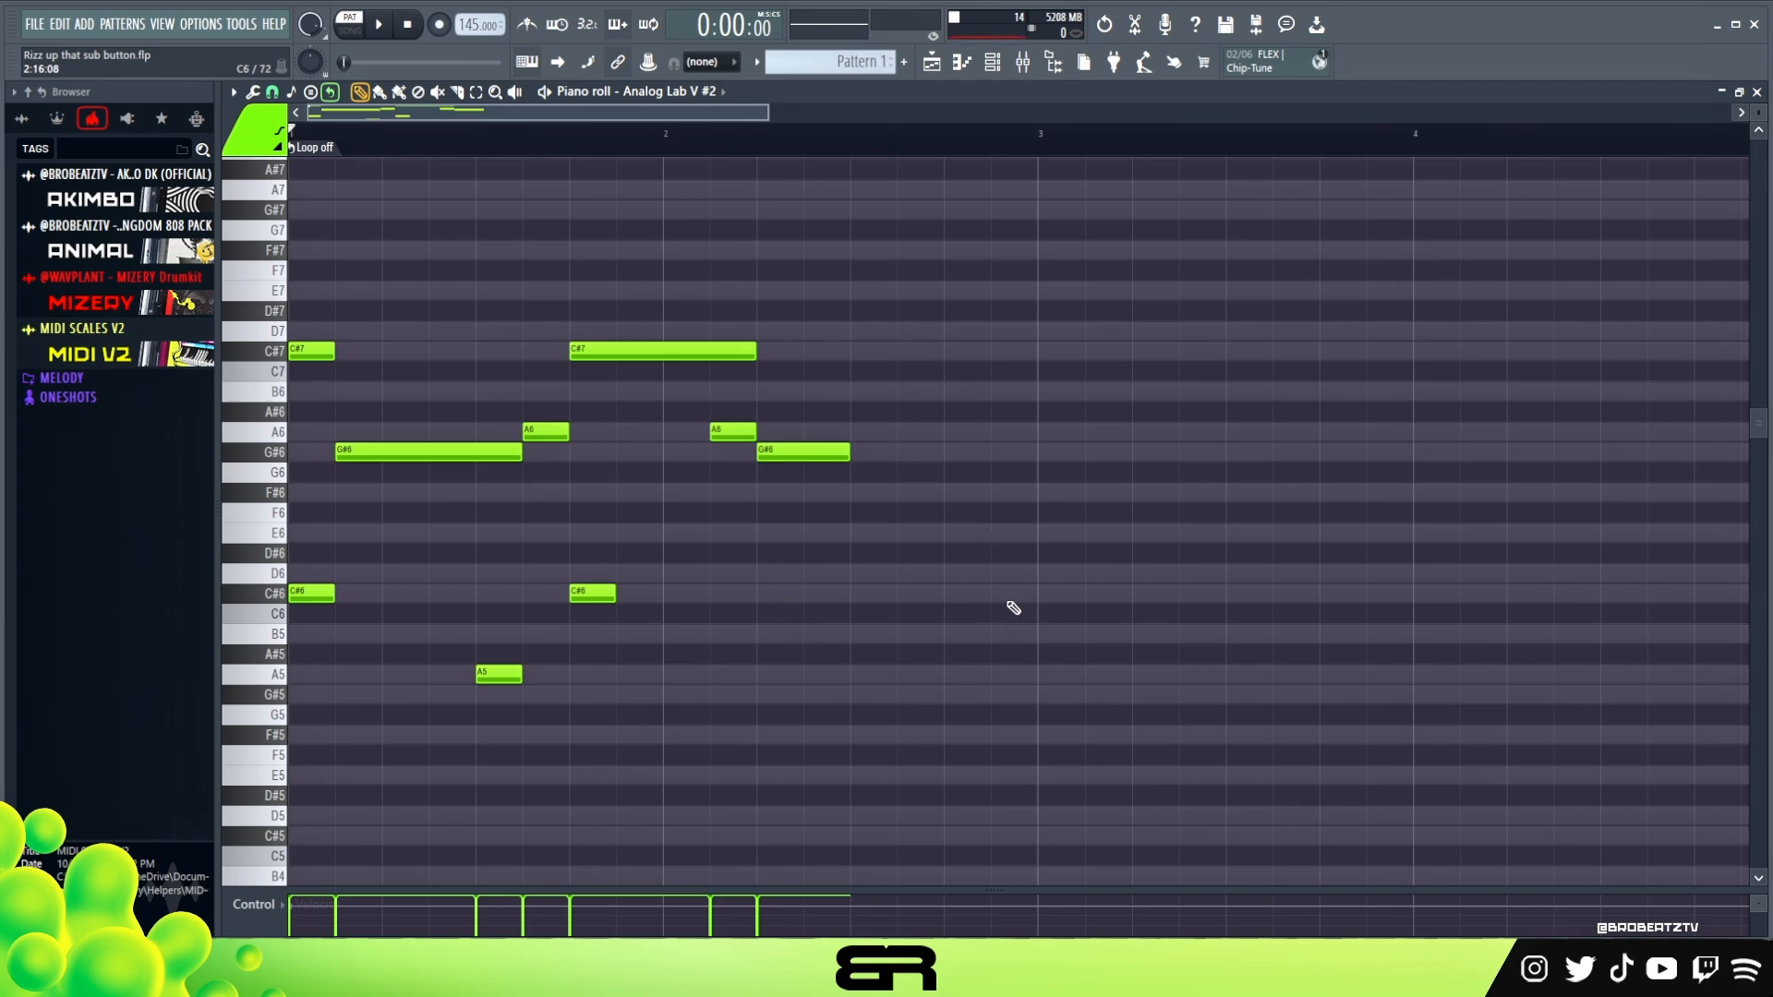
left_click(869, 498)
left_click(947, 537)
key("space")
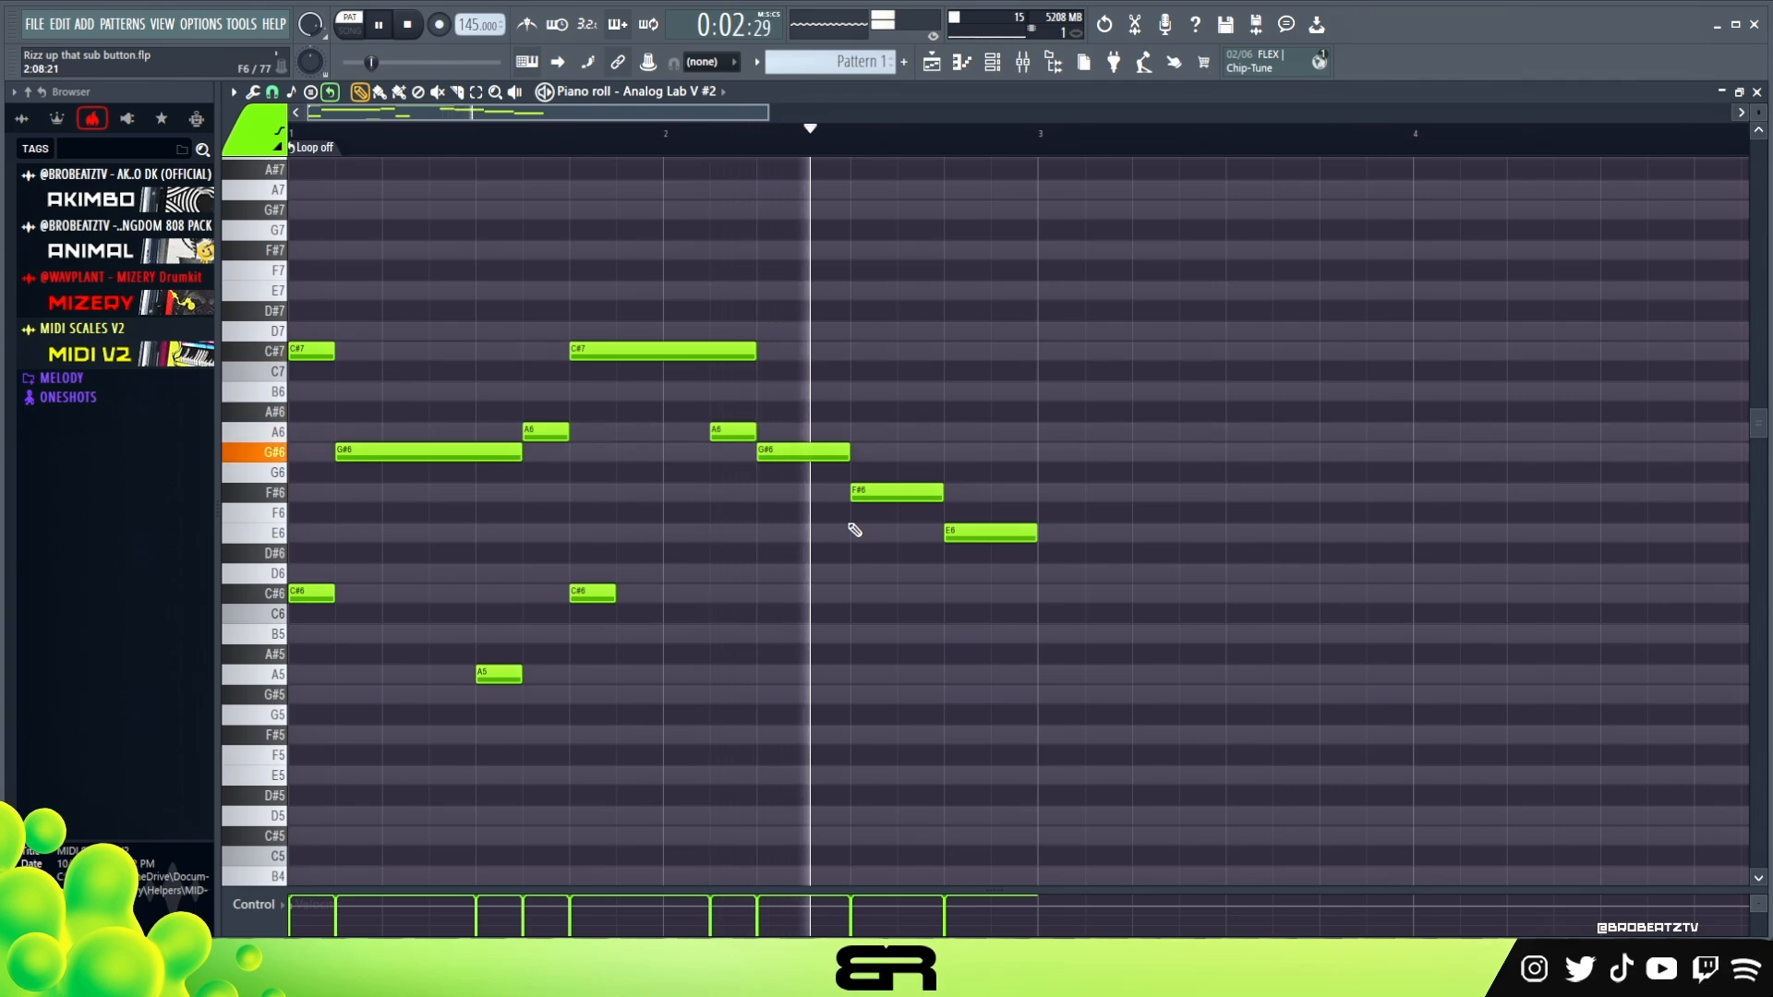
key("space")
right_click(961, 533)
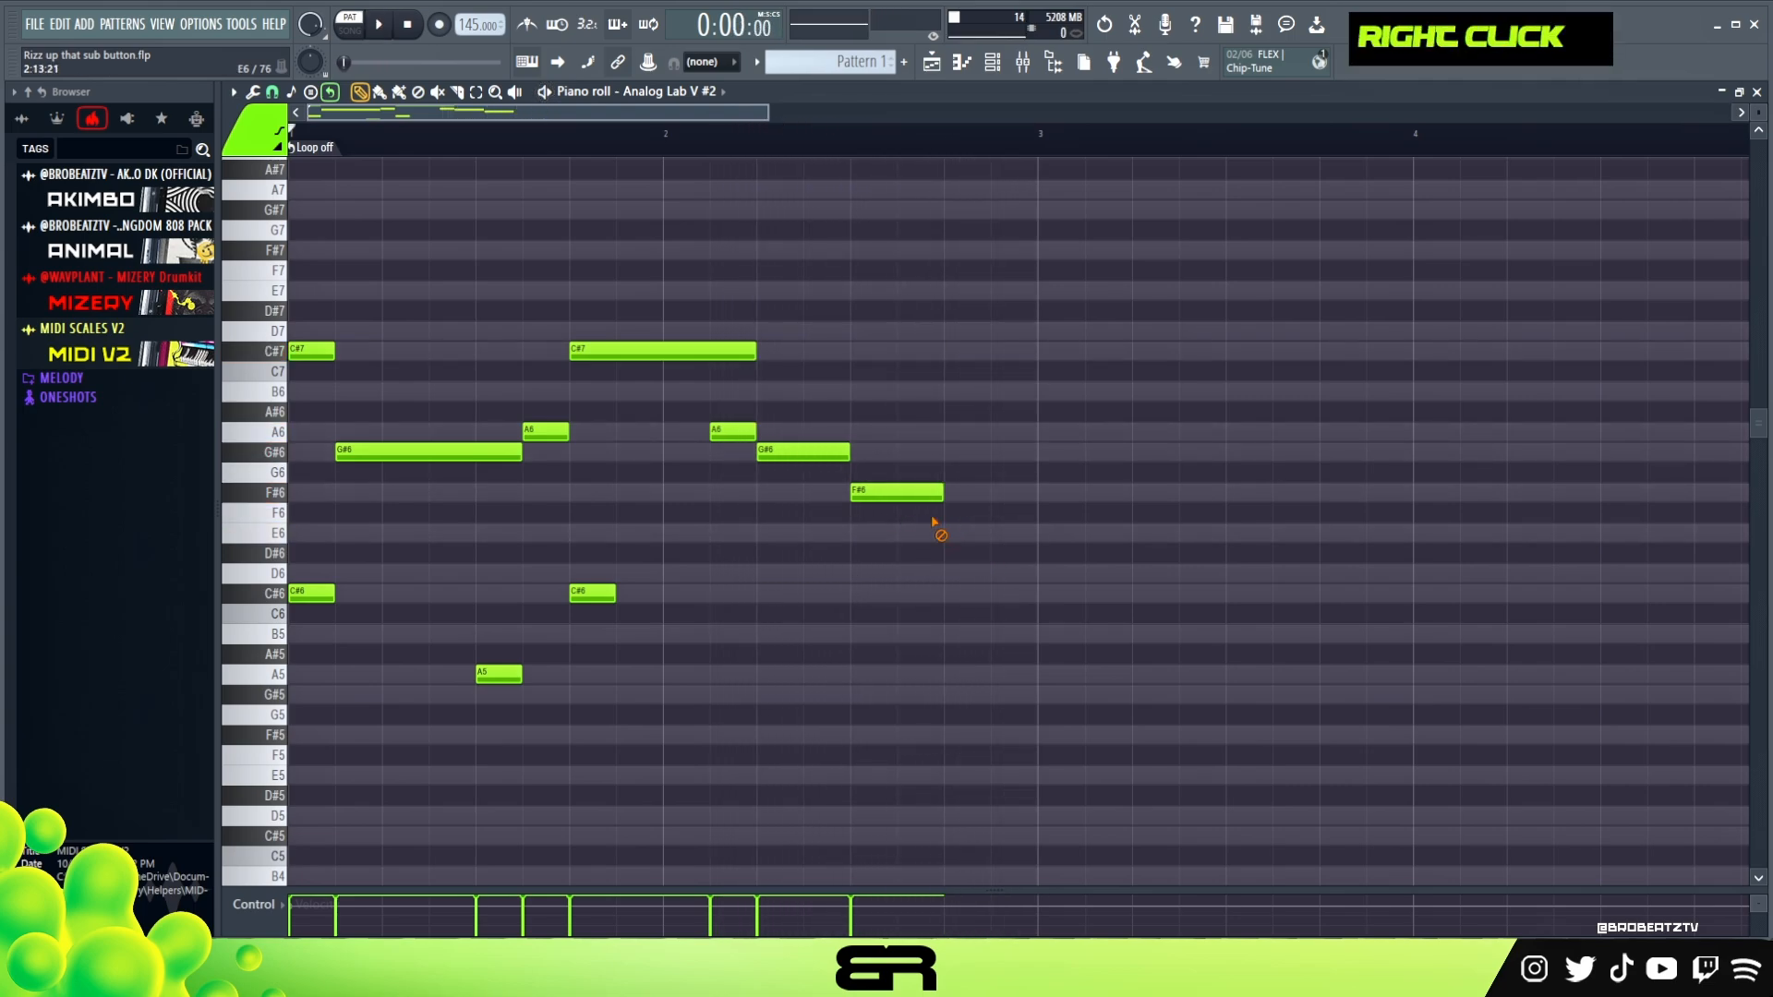
right_click(924, 492)
Add a low phrase in bar 2: A5 at 2:05, C#6 at 2:07, G#5 at 2:09, A5 at 2:11, G#5 at 2:13 and A5 at 2:15
left_click_drag(634, 566, 787, 683)
left_click(499, 675, "ctrl")
right_click(819, 698)
left_click_drag(873, 594, 826, 593)
left_click(857, 697)
left_click(907, 675)
left_click(954, 694)
left_click(1001, 675)
Play back the complete two-bar melody with its low phrase to check how it sounds
scroll(1757, 112, "up", 3)
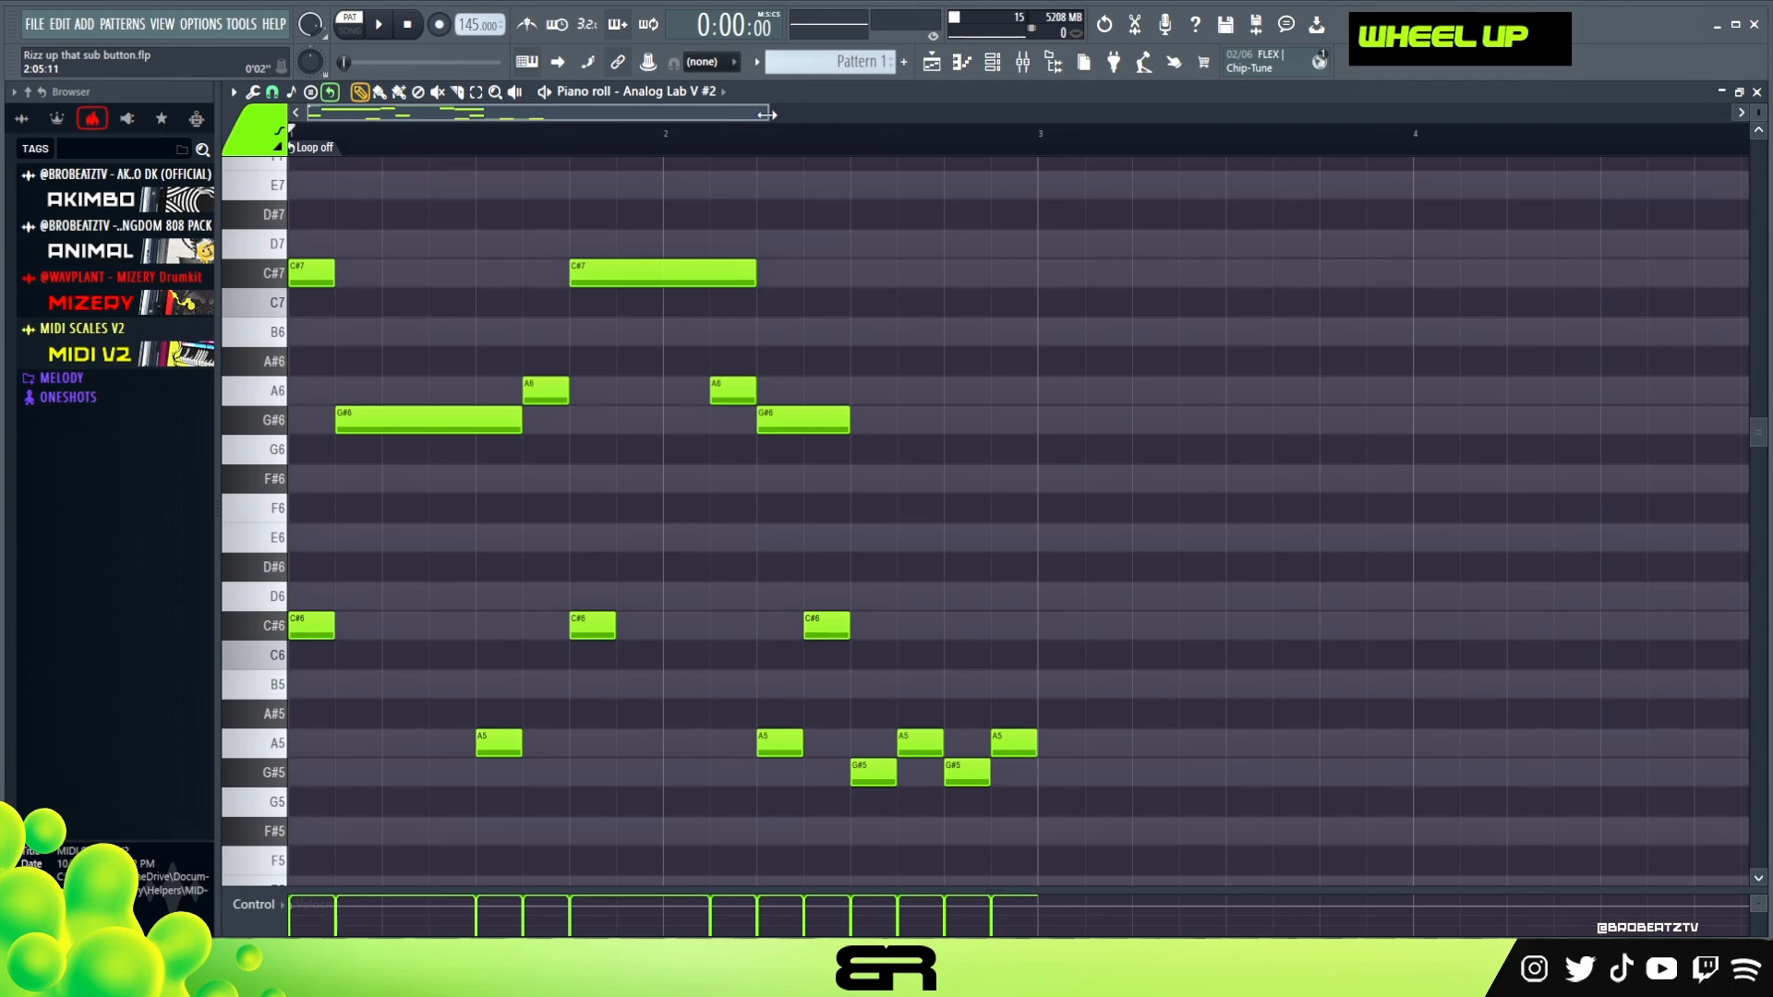
left_click_drag(763, 113, 704, 113)
key("space")
right_click(1021, 288)
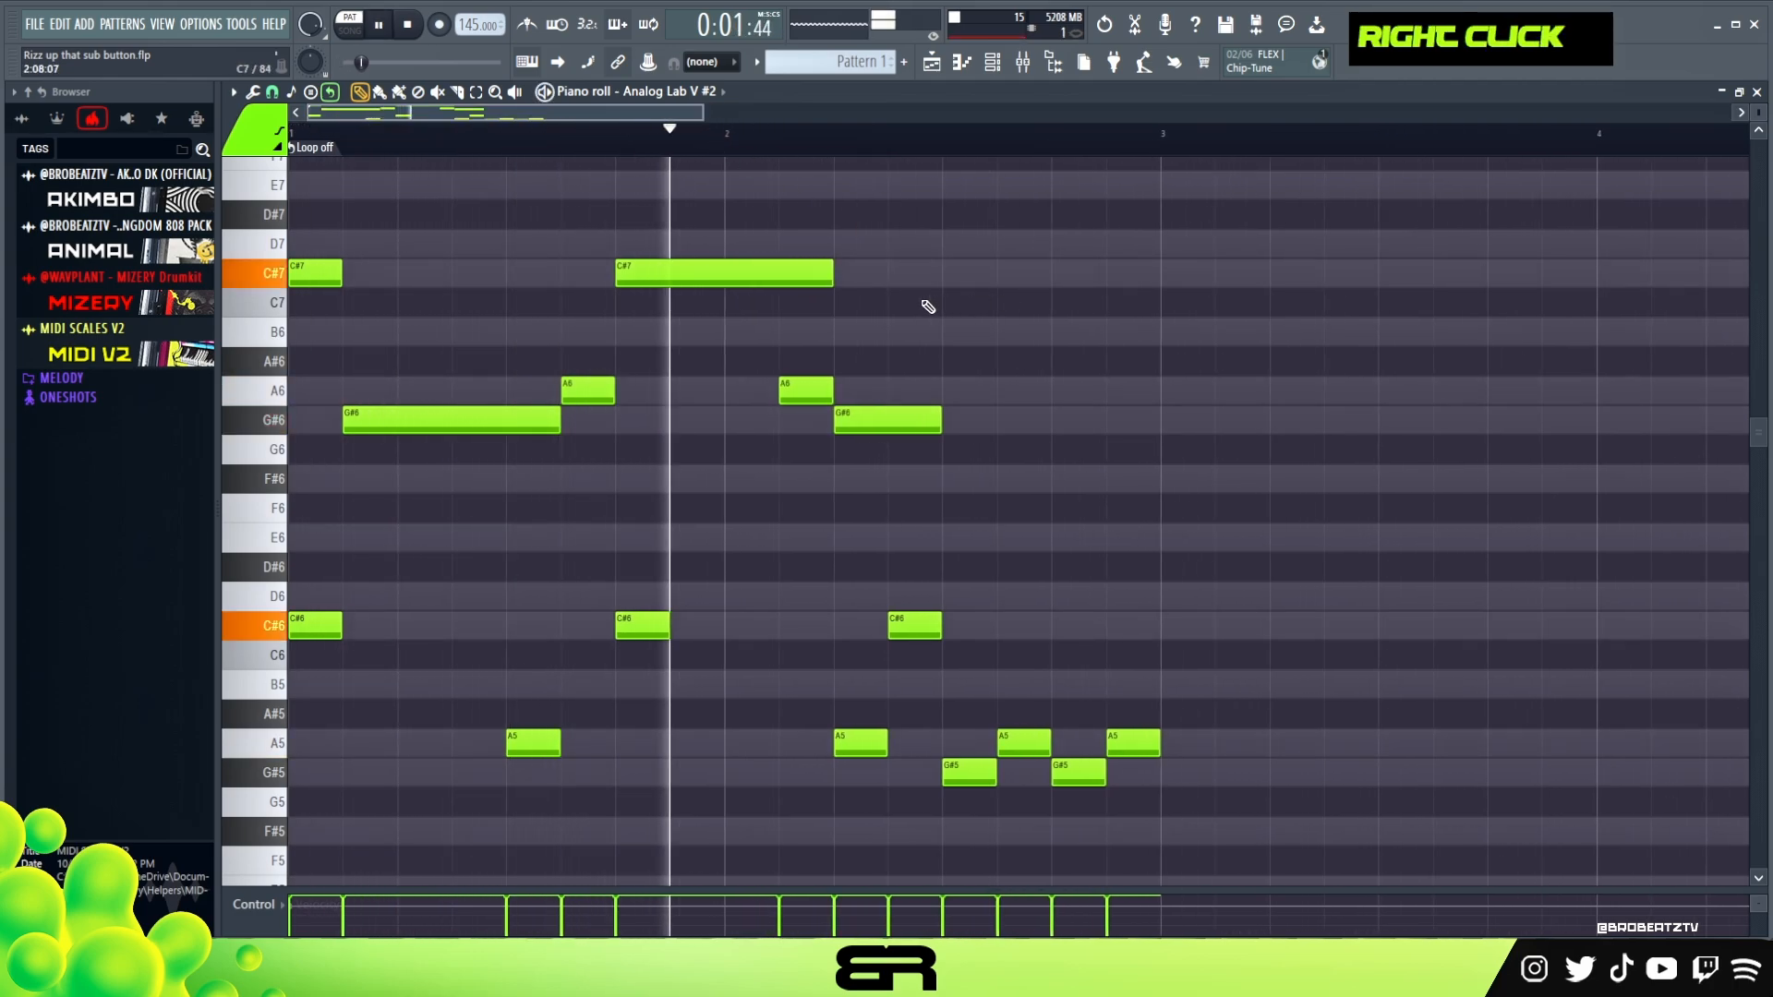
key("space")
key("space")
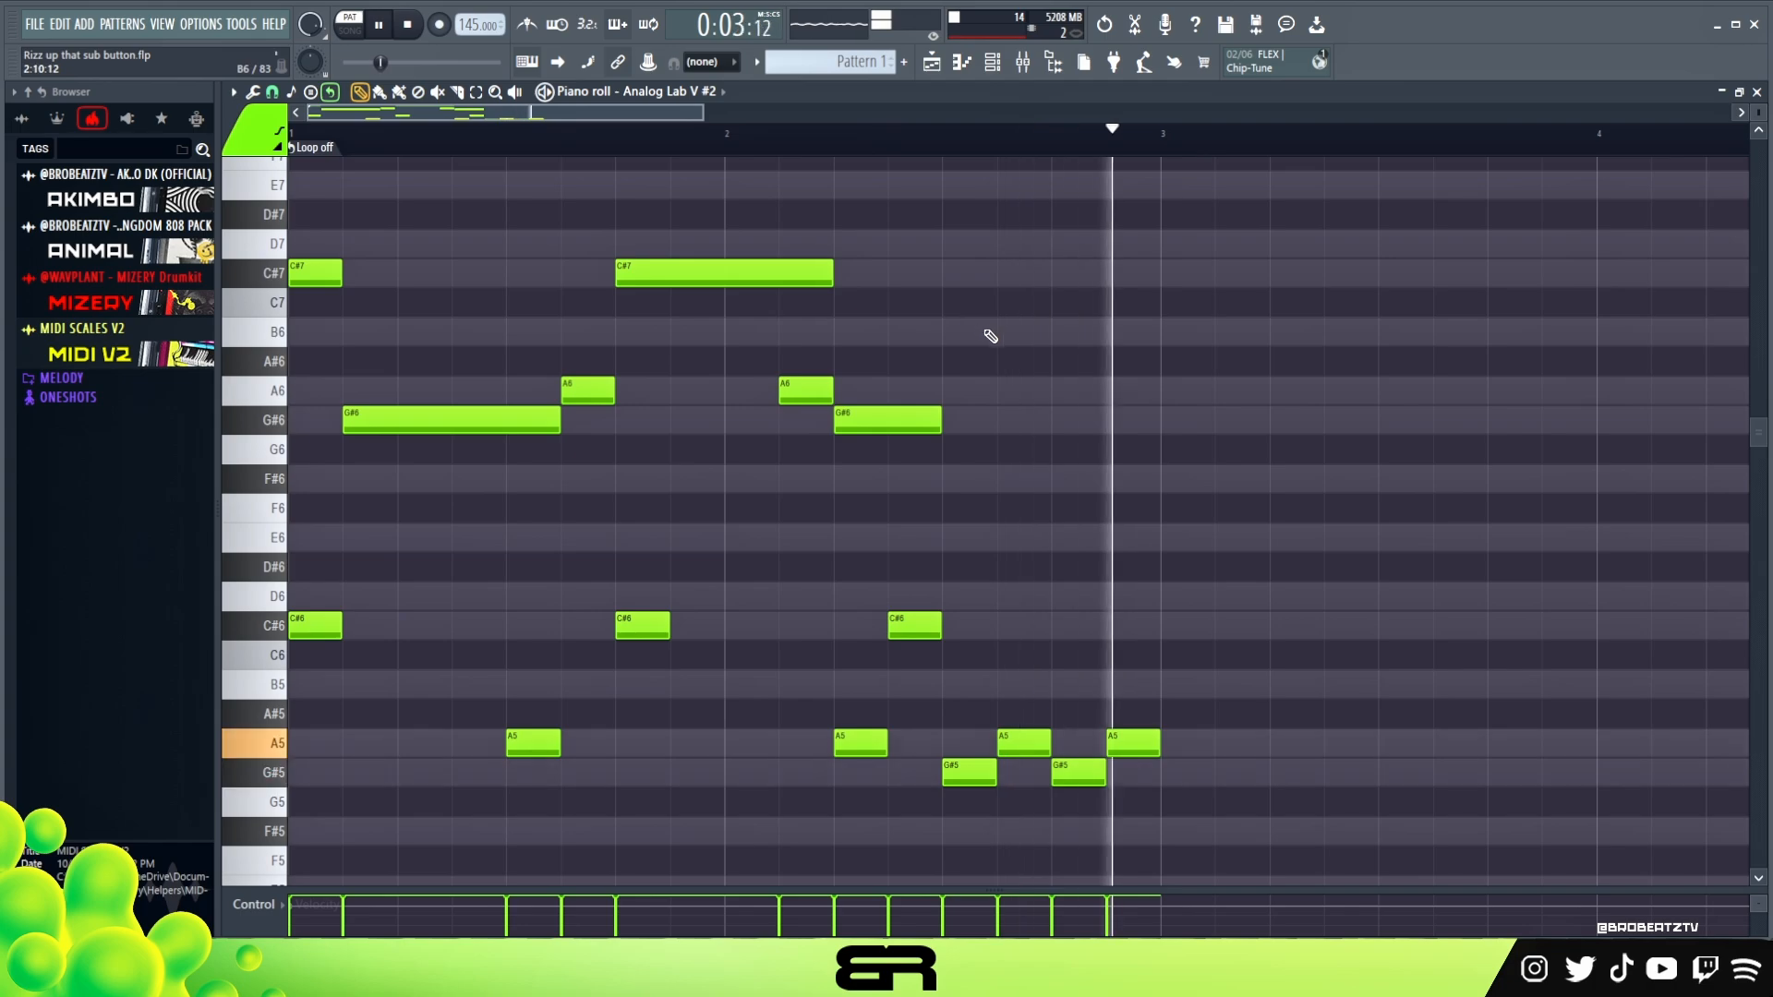
key("space")
Duplicate the two-bar melody into bars 3–4, copy all four bars into bars 5–8, and clear the selection
key("ctrl+a")
left_click_drag(308, 276, 1154, 312, "shift")
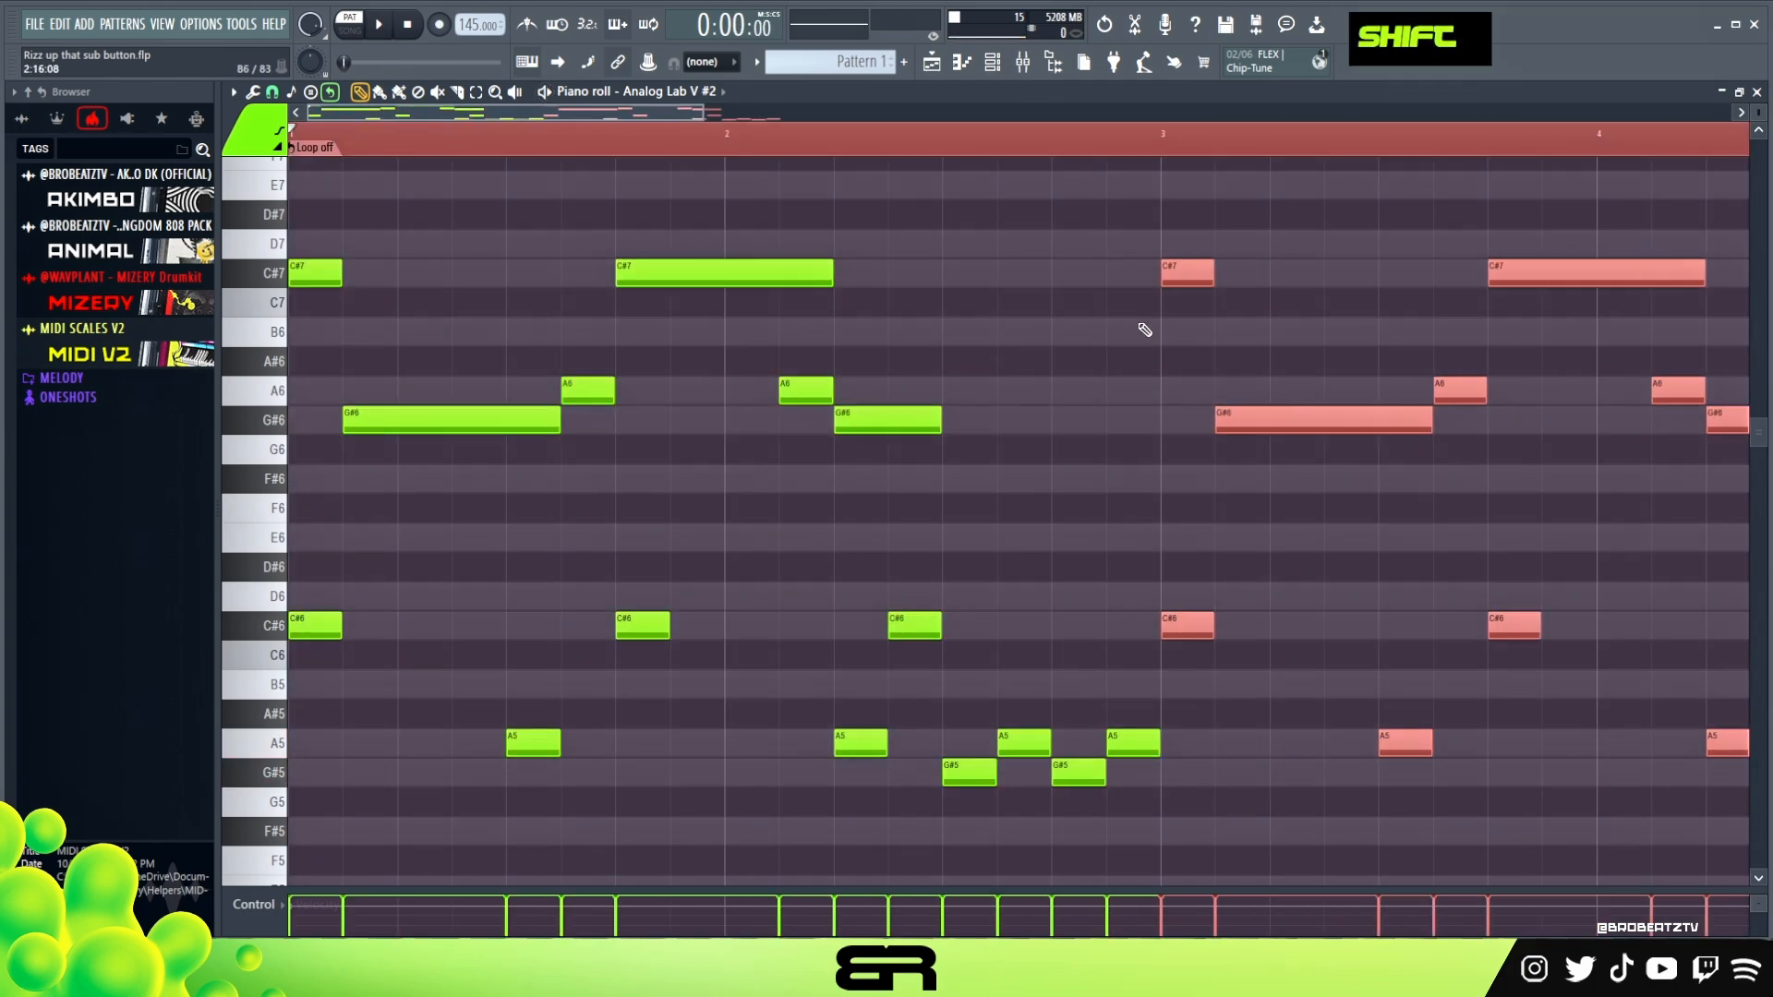
right_click(1141, 332, "ctrl")
key("ctrl+a")
left_click_drag(366, 359, 1055, 360, "shift")
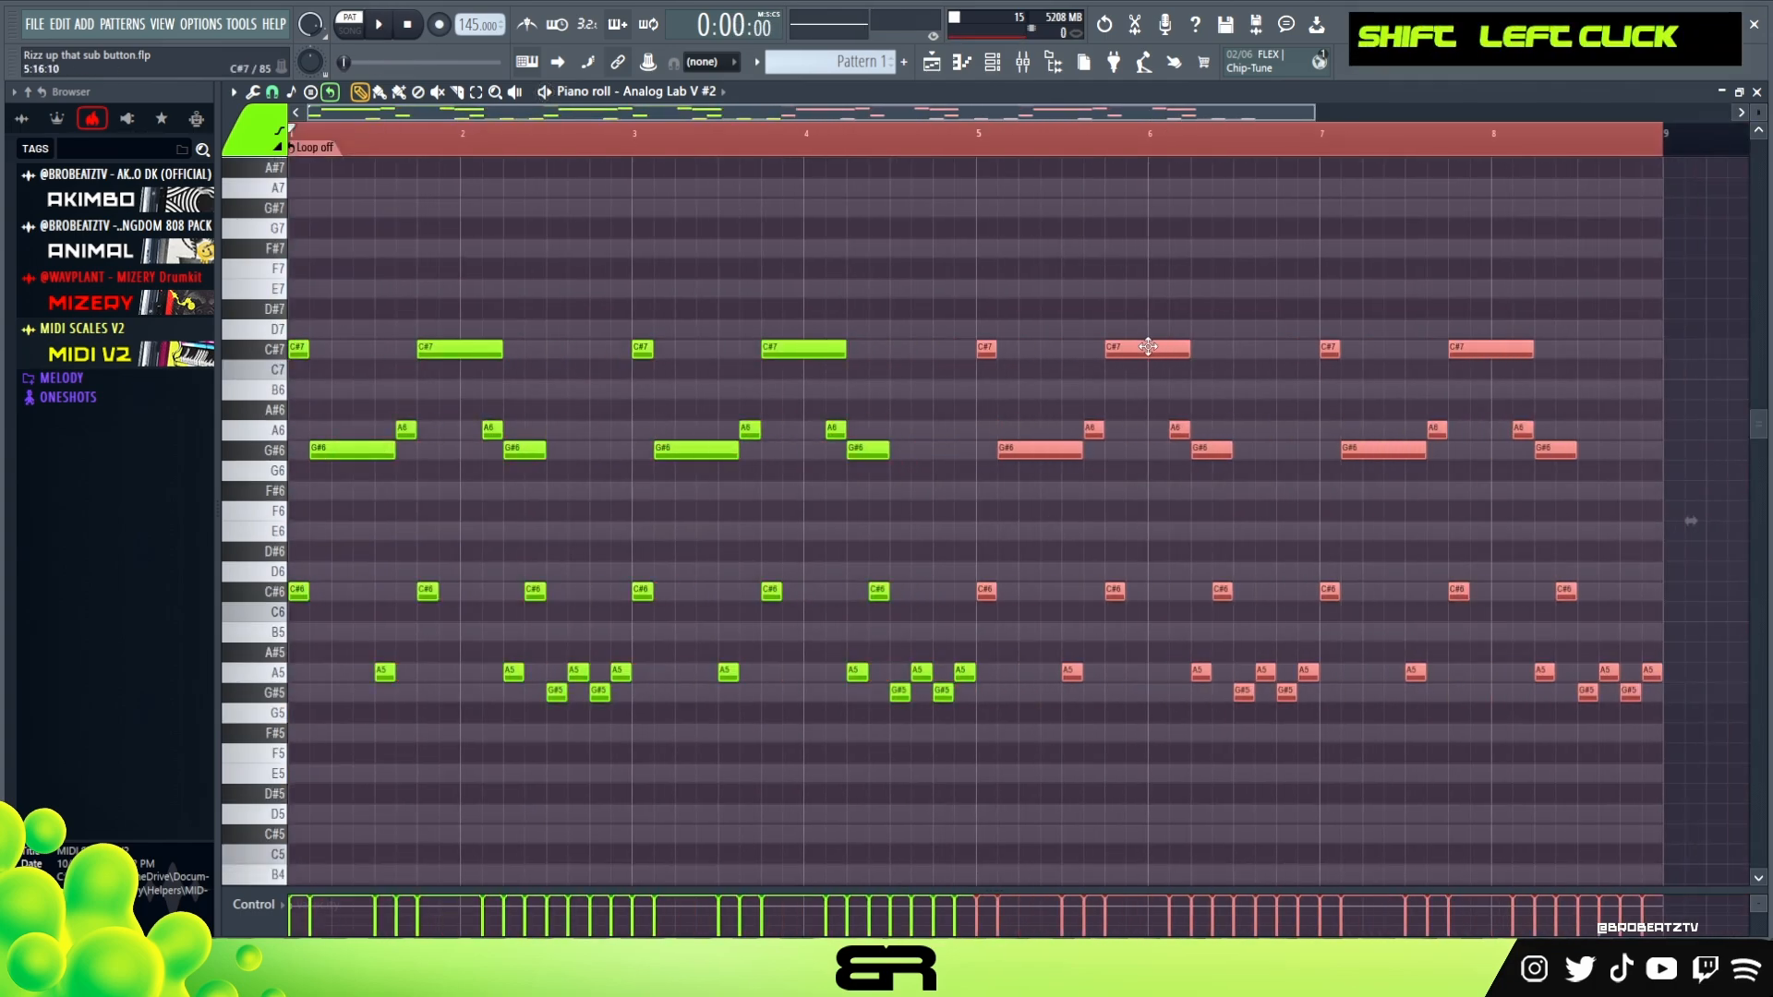
right_click(1095, 305)
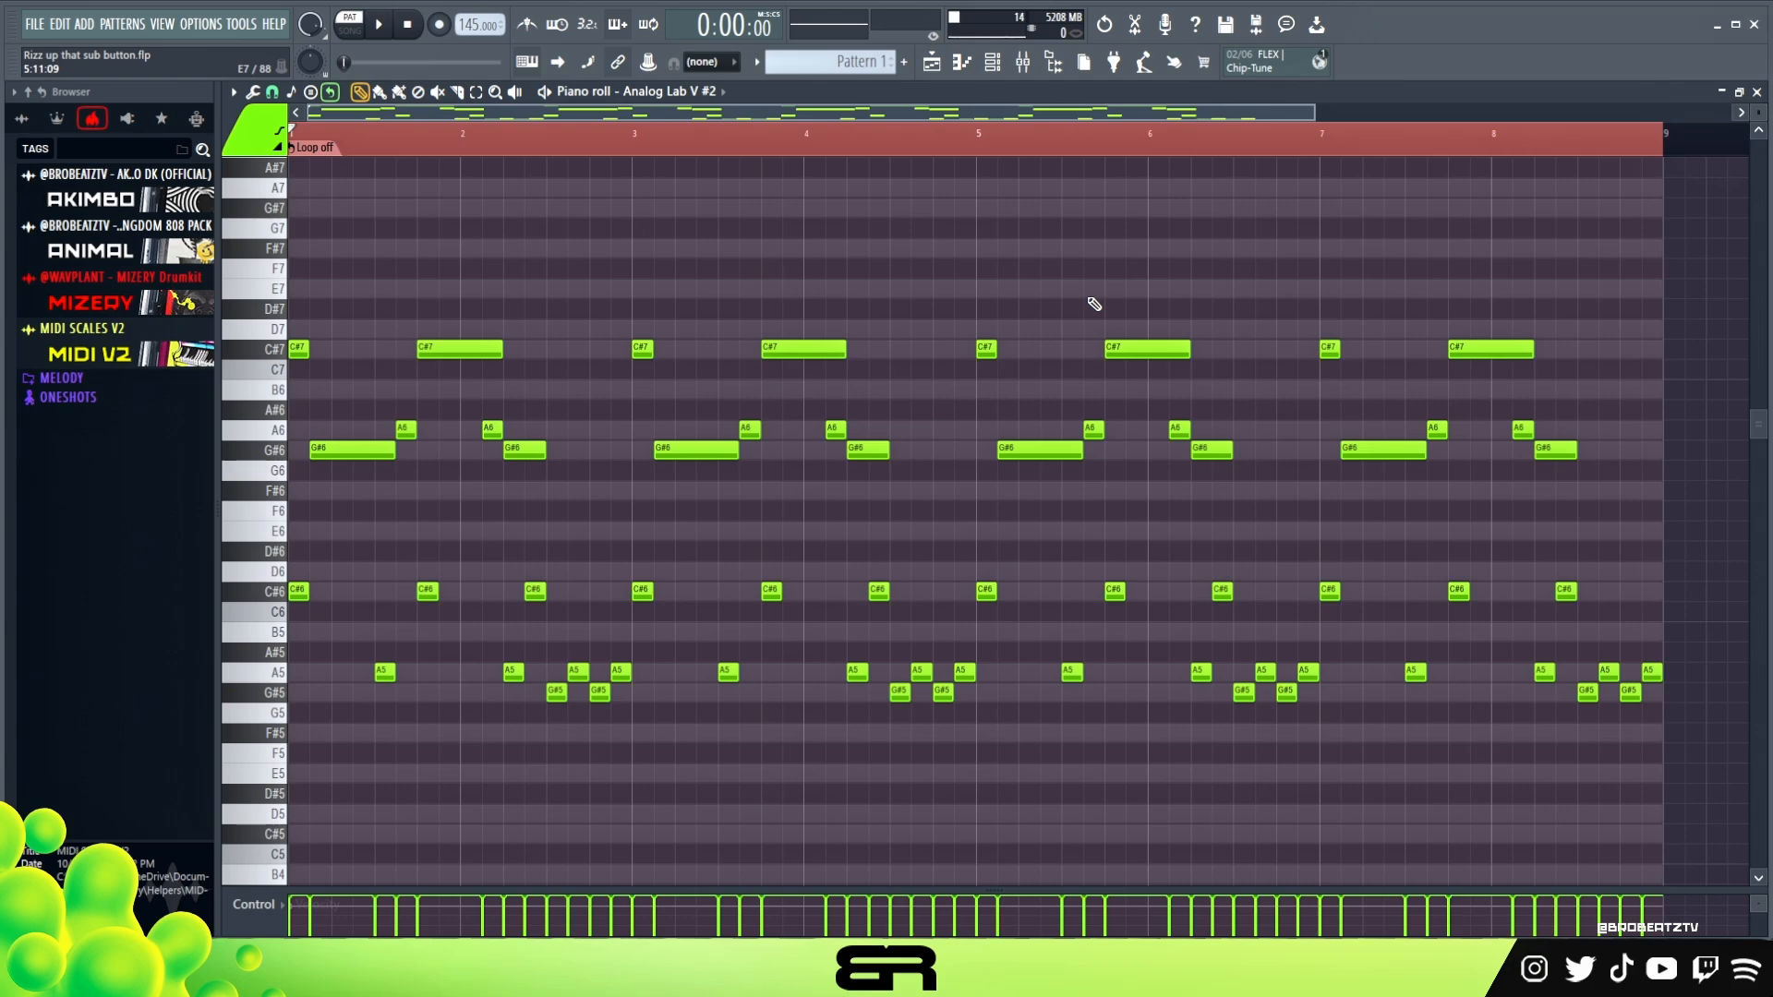
right_click(1093, 285)
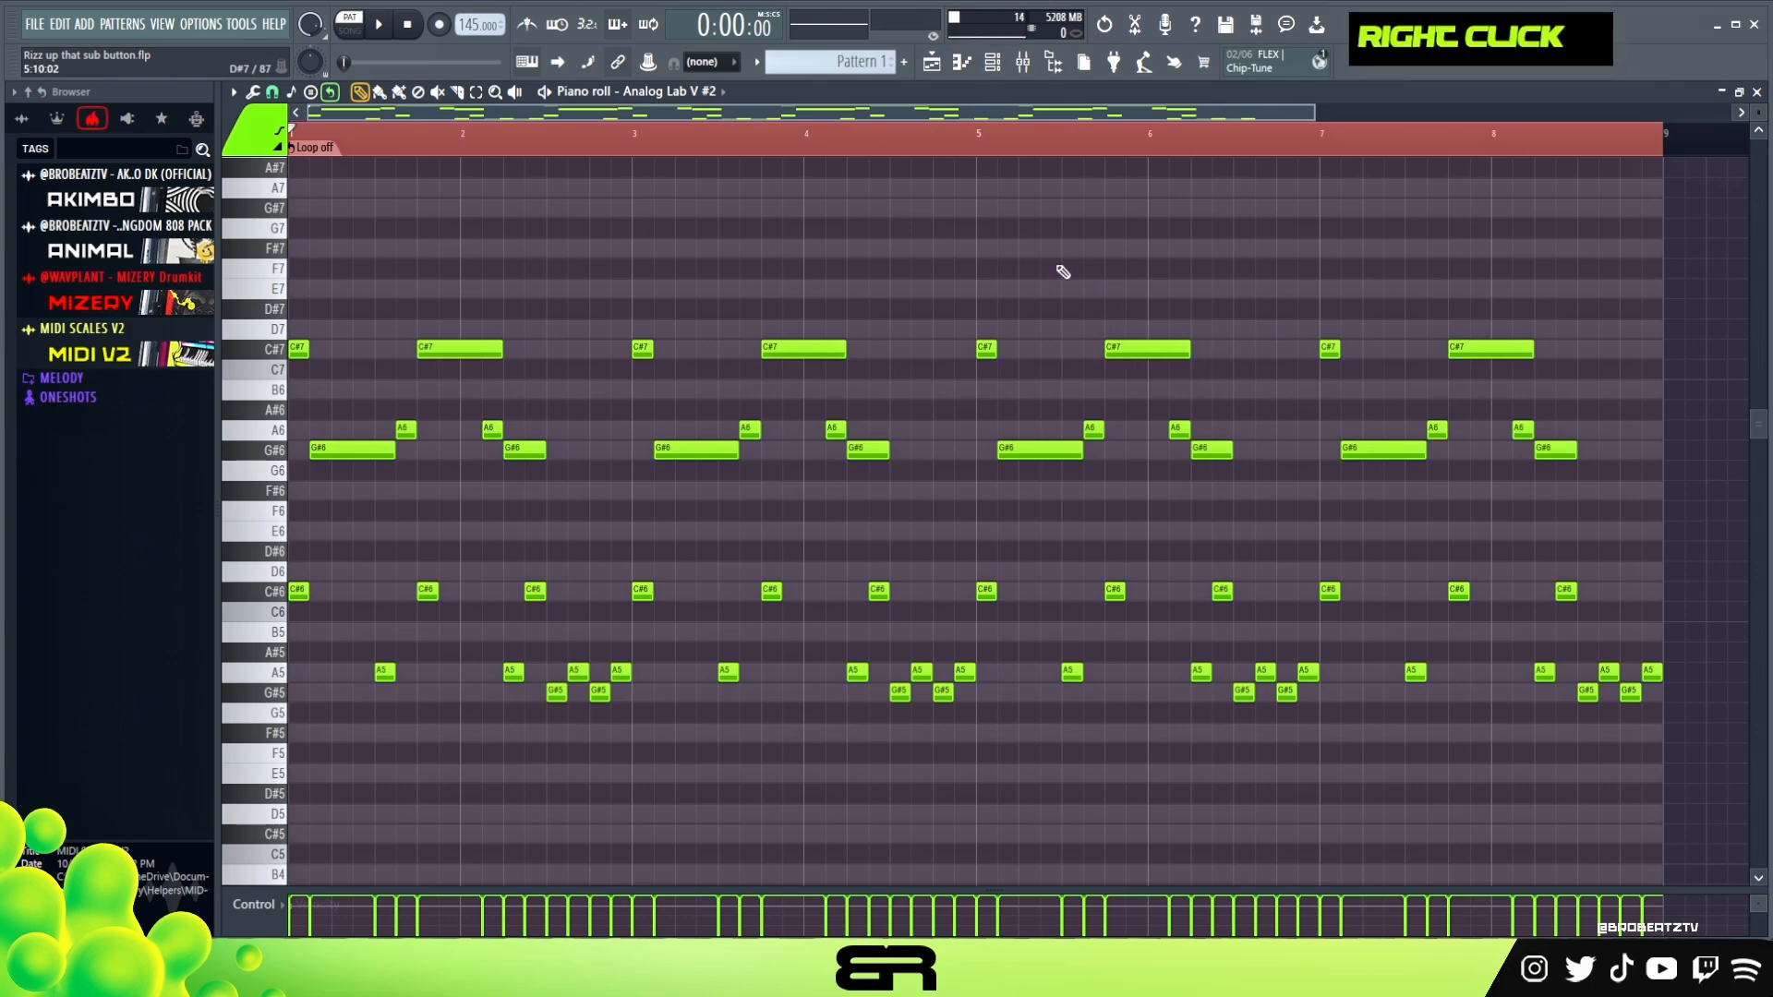
double_click(982, 146)
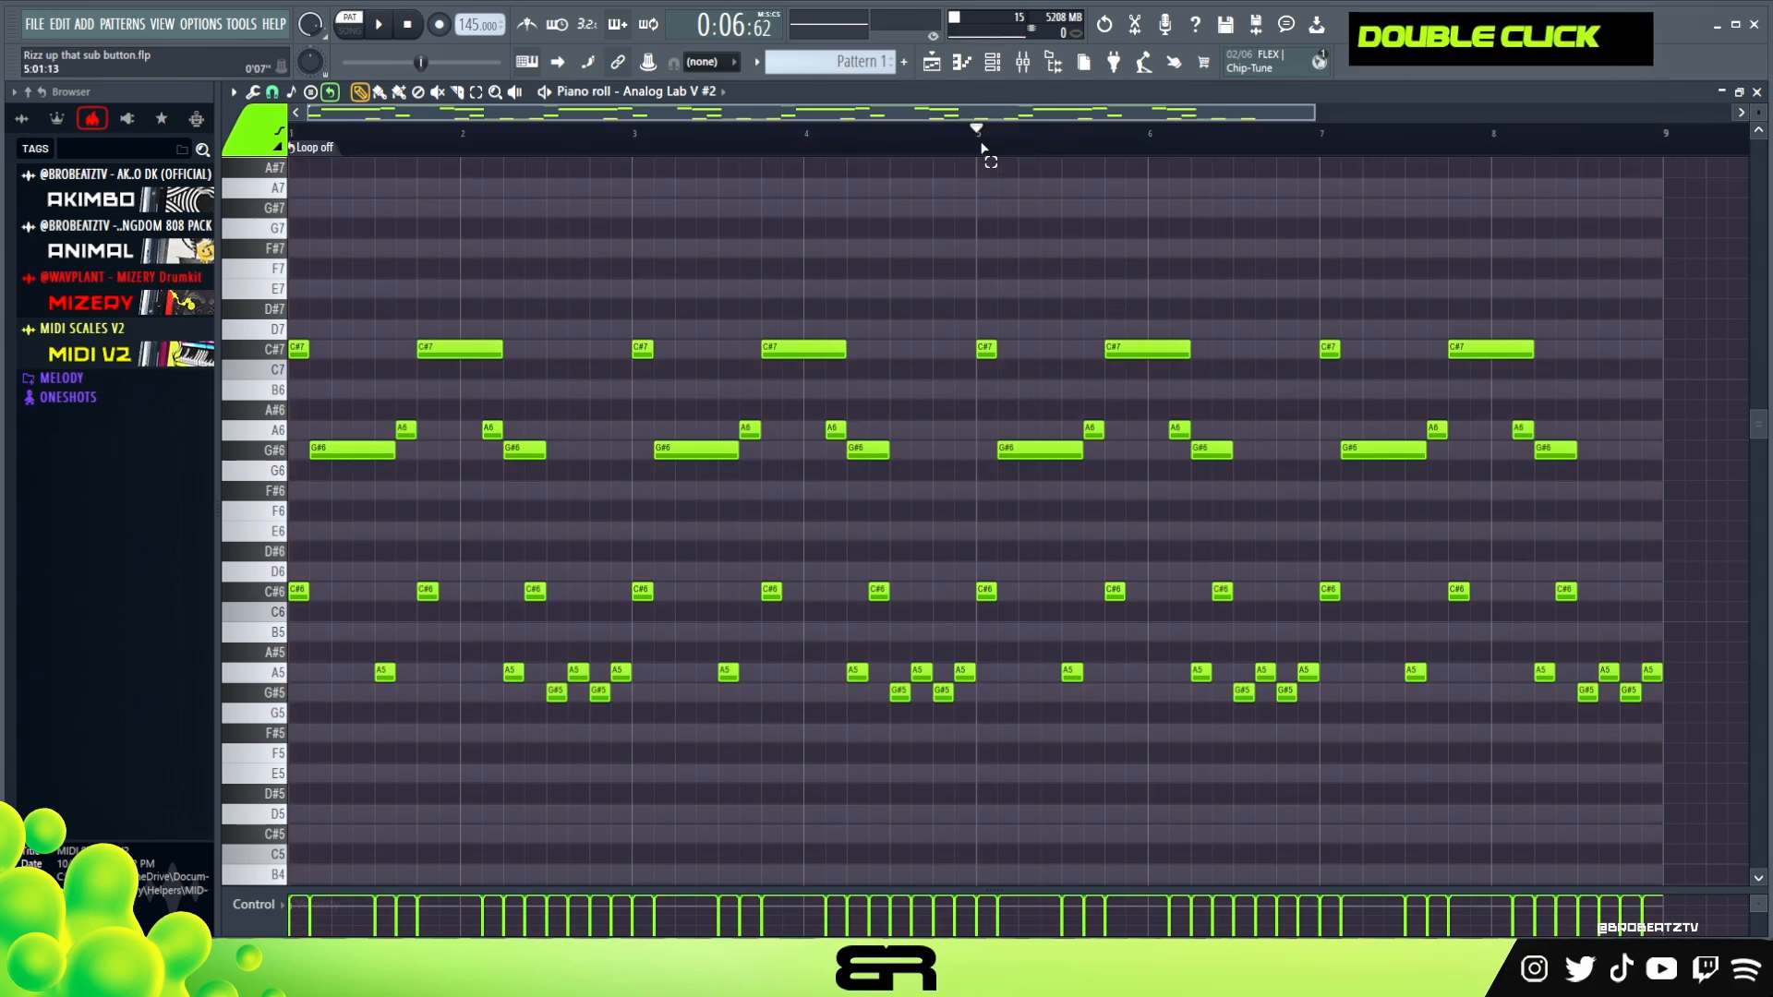
Copy the eight-bar melody from the Analog Lab V #2 channel to Analog Lab V, and return to the Analog Lab V #2 notes
left_click(995, 67)
right_click(523, 379)
left_click(712, 396)
right_click(519, 353)
left_click(727, 386)
left_click(719, 375)
left_click(718, 376)
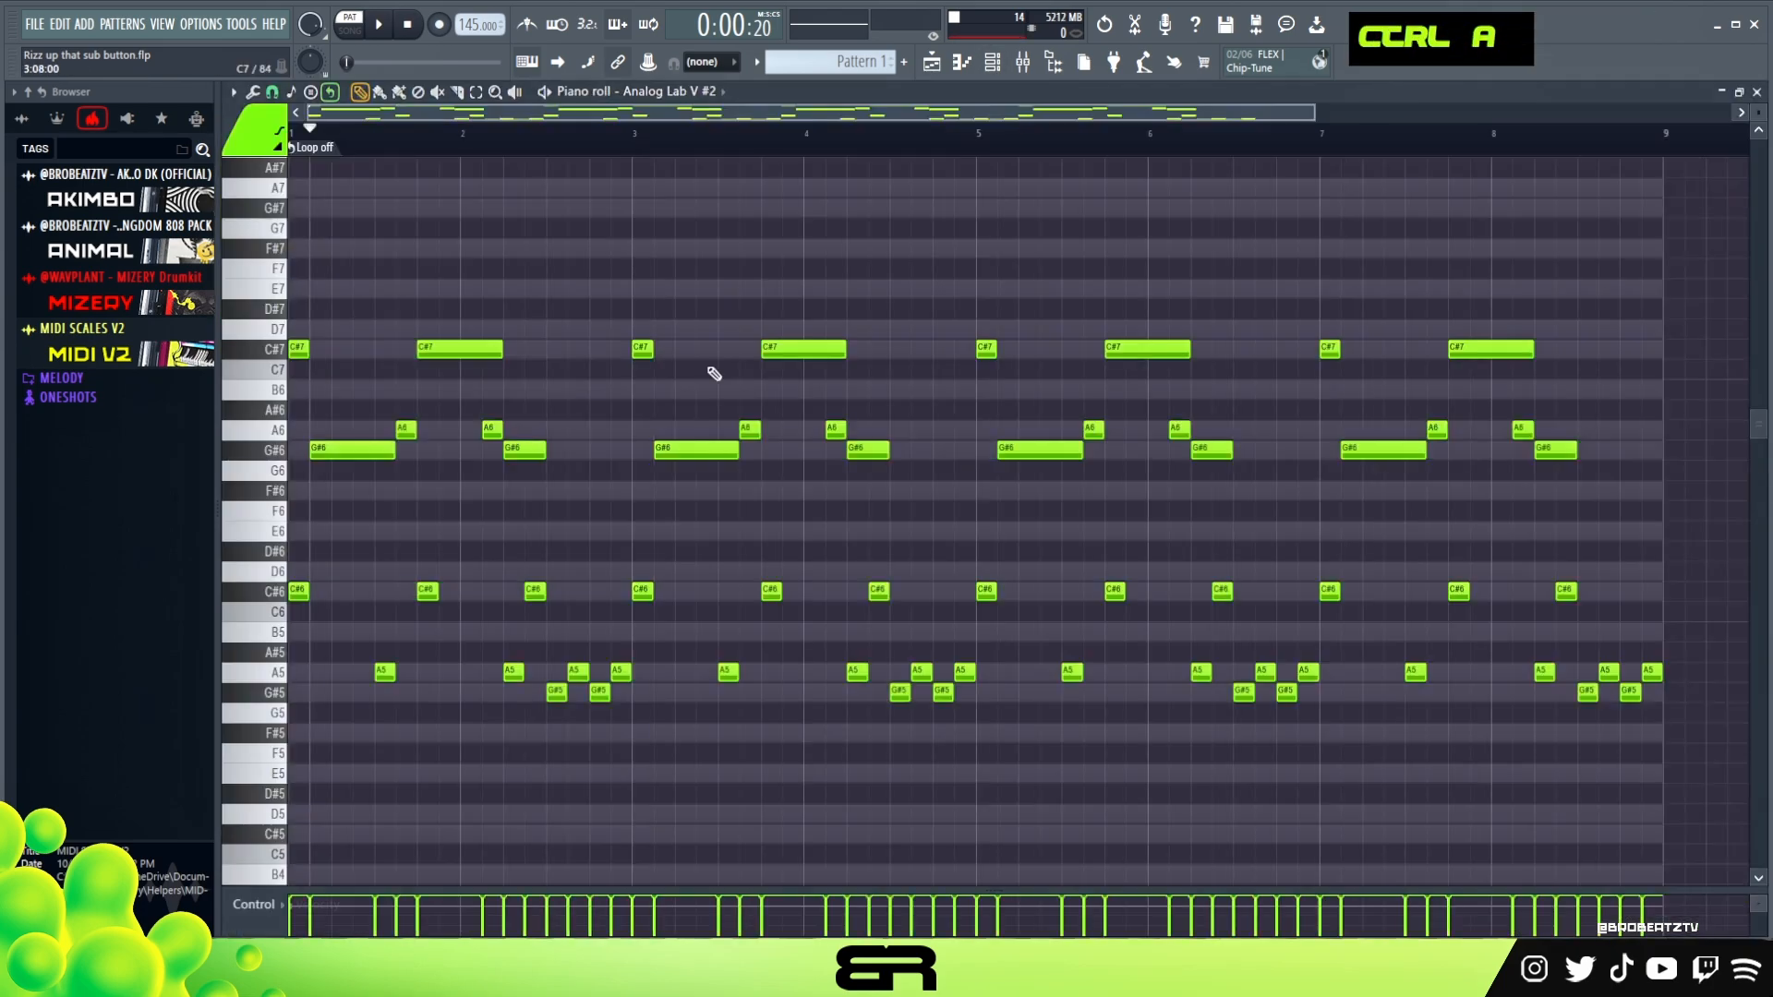
Try the whole Analog Lab V #2 melody an octave higher, comparing it in playback with the original octave
key("ctrl+a")
key("ctrl+Up")
key("space")
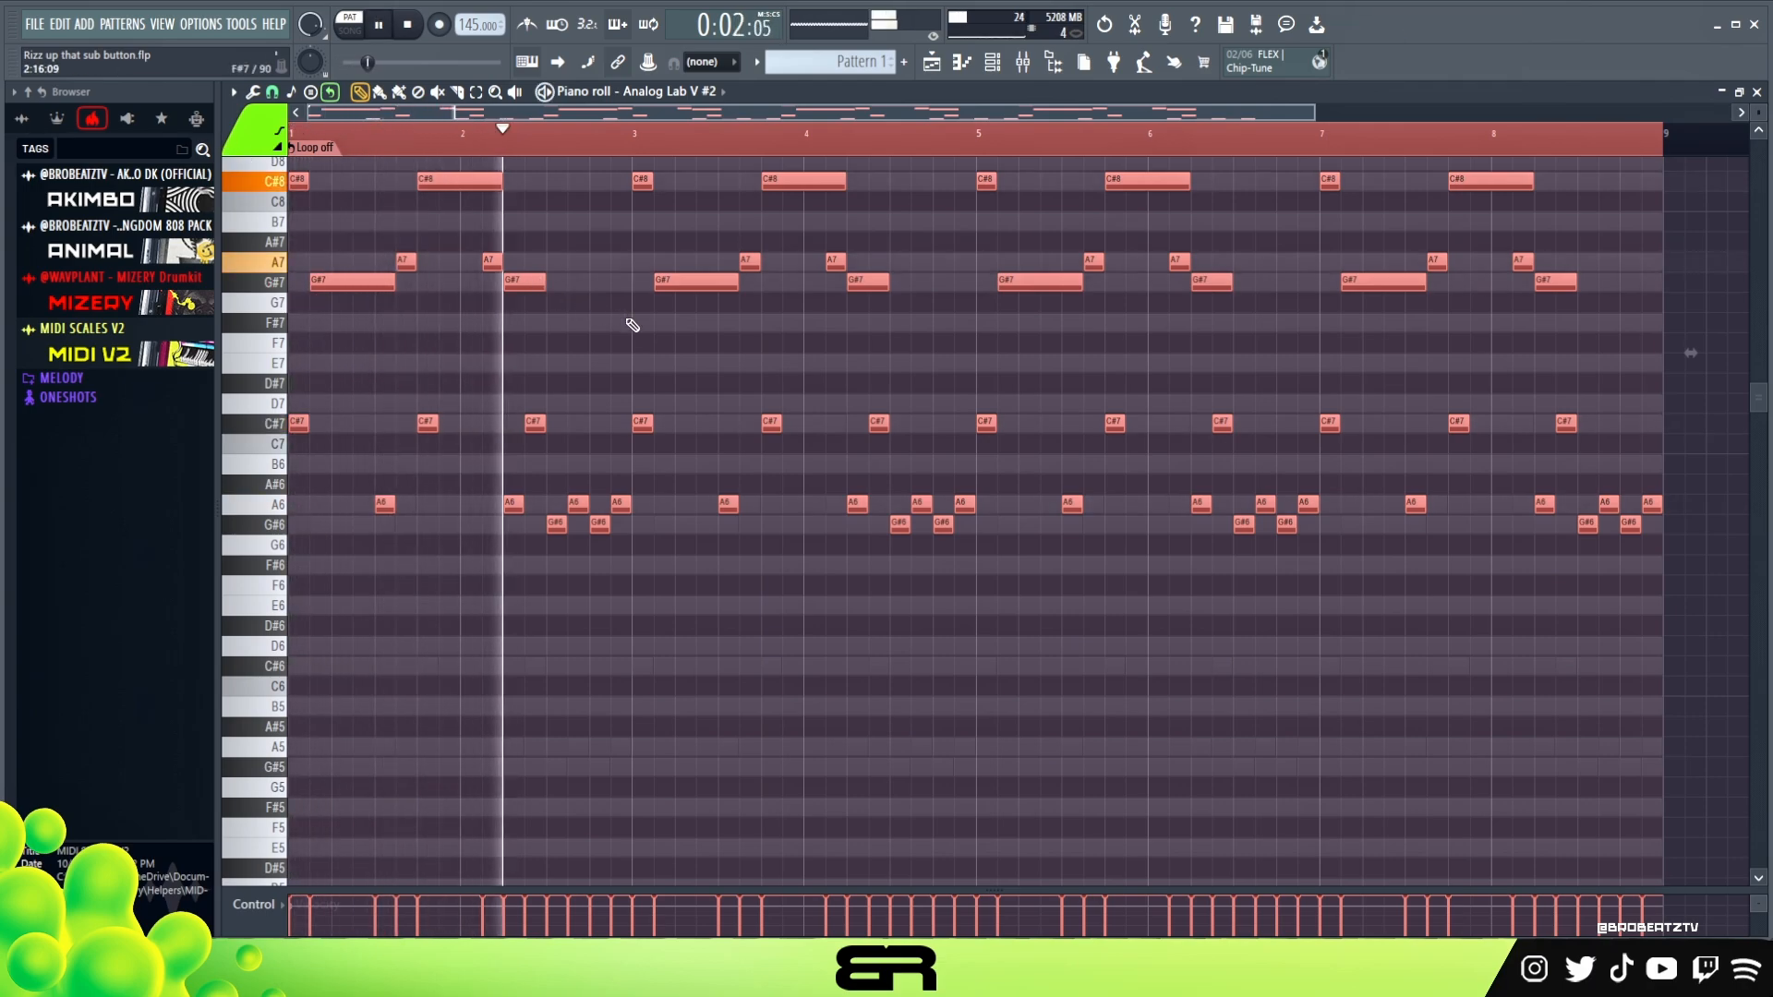
key("space")
key("space")
key("ctrl+Down")
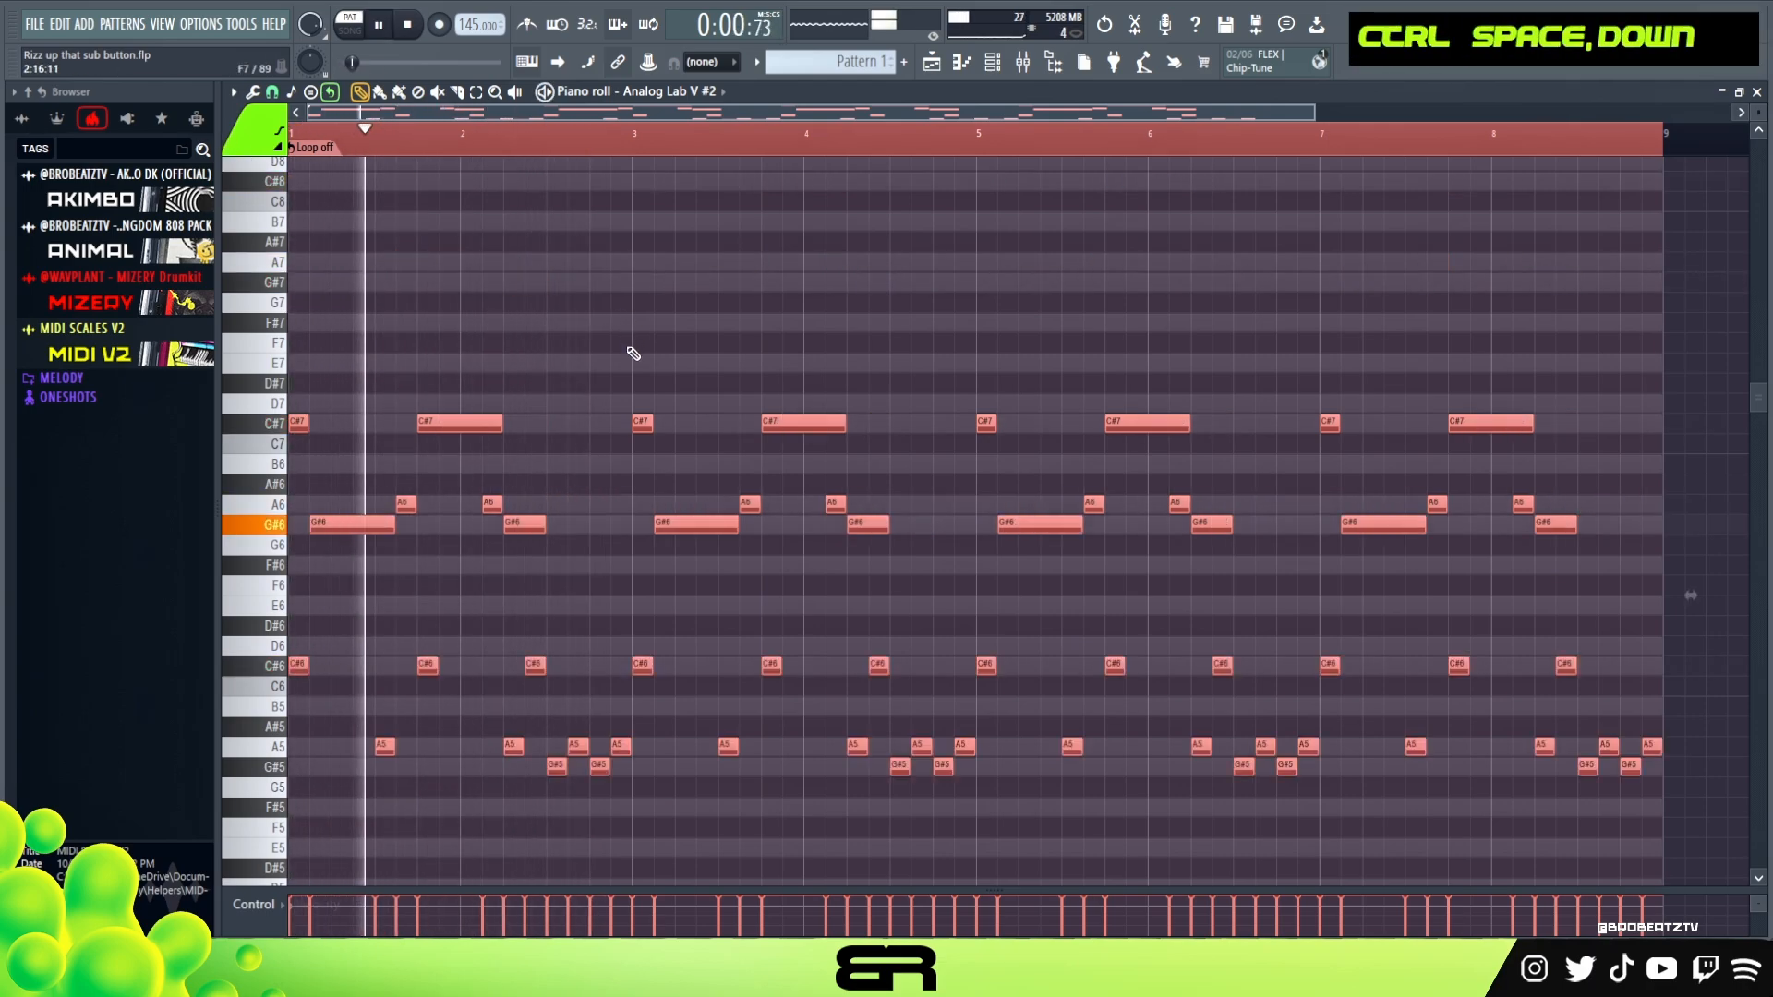
key("space")
key("space")
key("ctrl+Up")
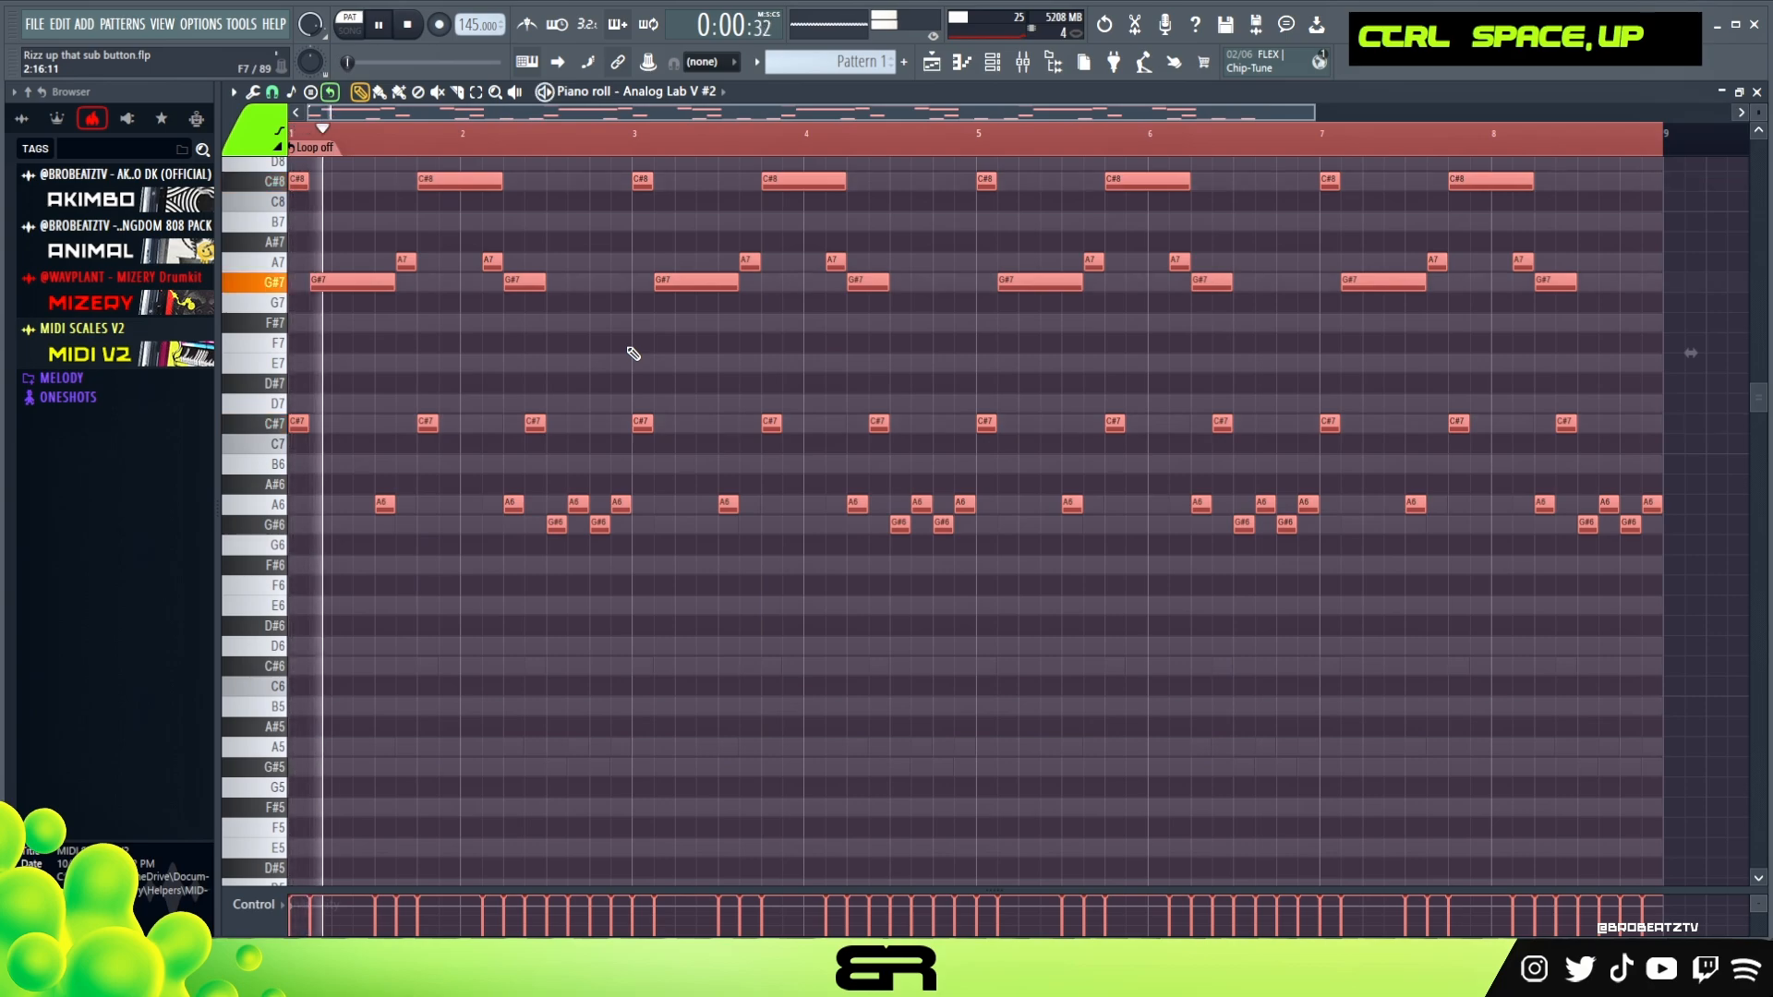
key("ctrl+Down")
Transpose all notes of the Analog Lab V channel up one octave and play back both layers together
left_click(1005, 71)
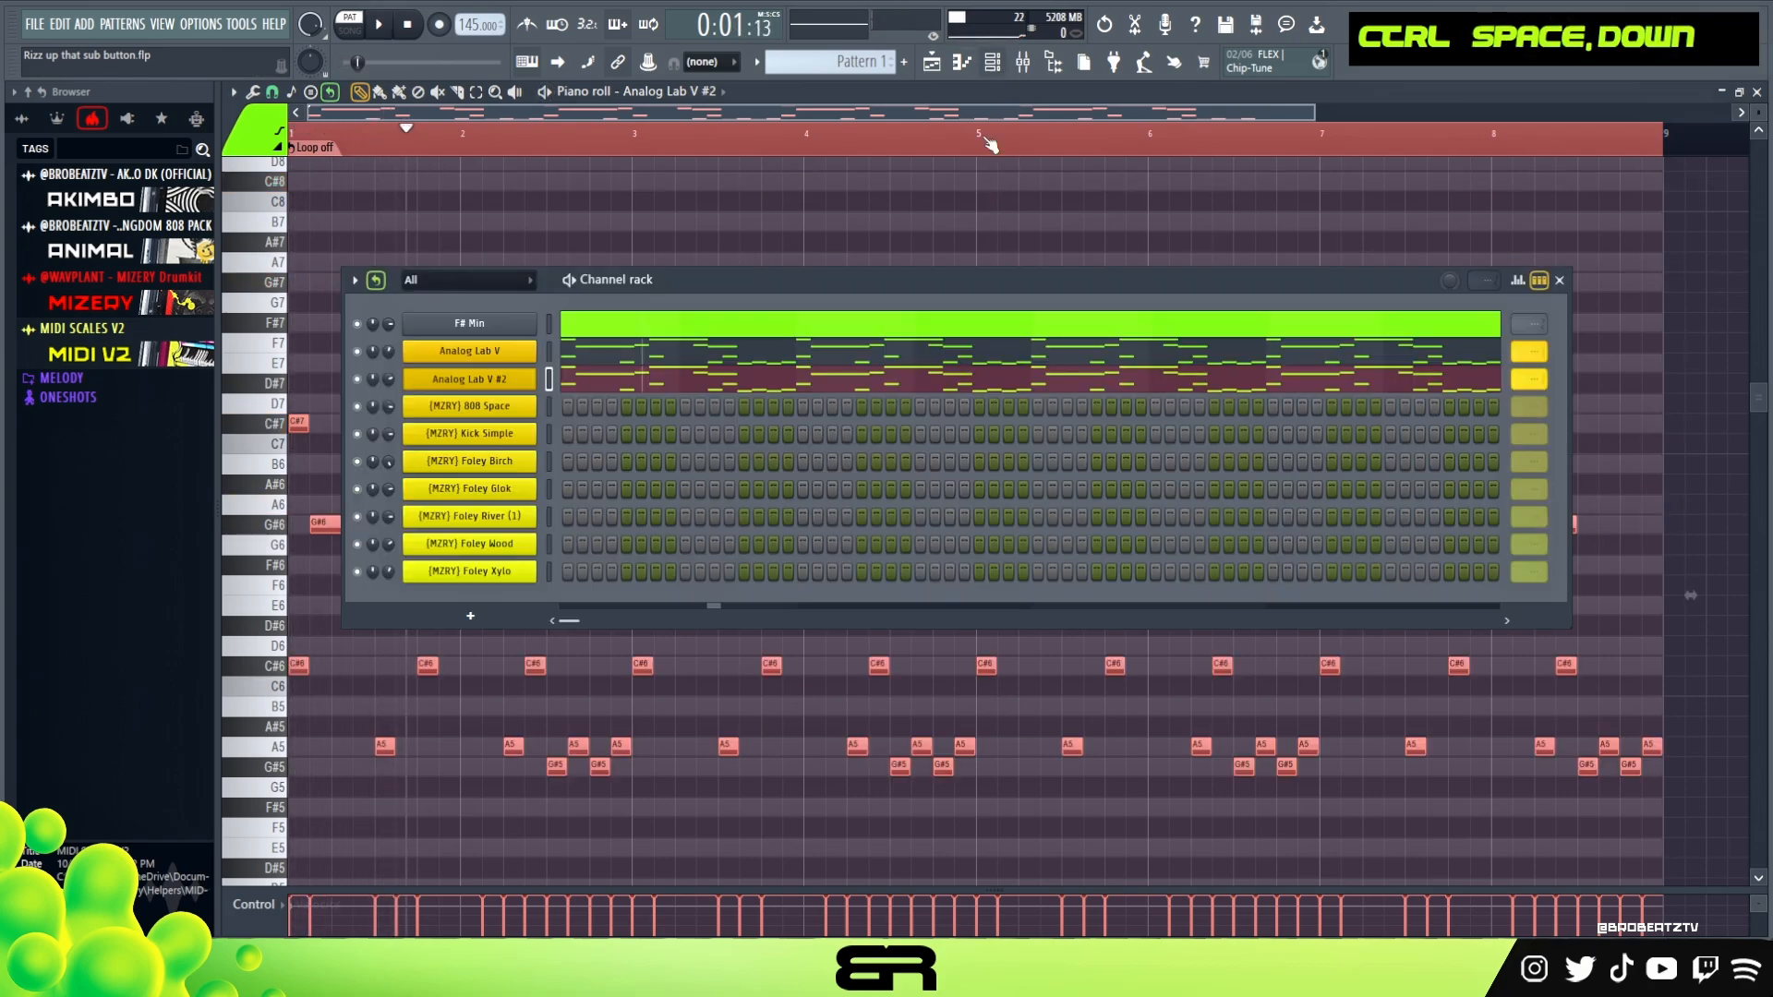
left_click(829, 349)
key("ctrl+a")
key("ctrl+Up")
key("ctrl+space")
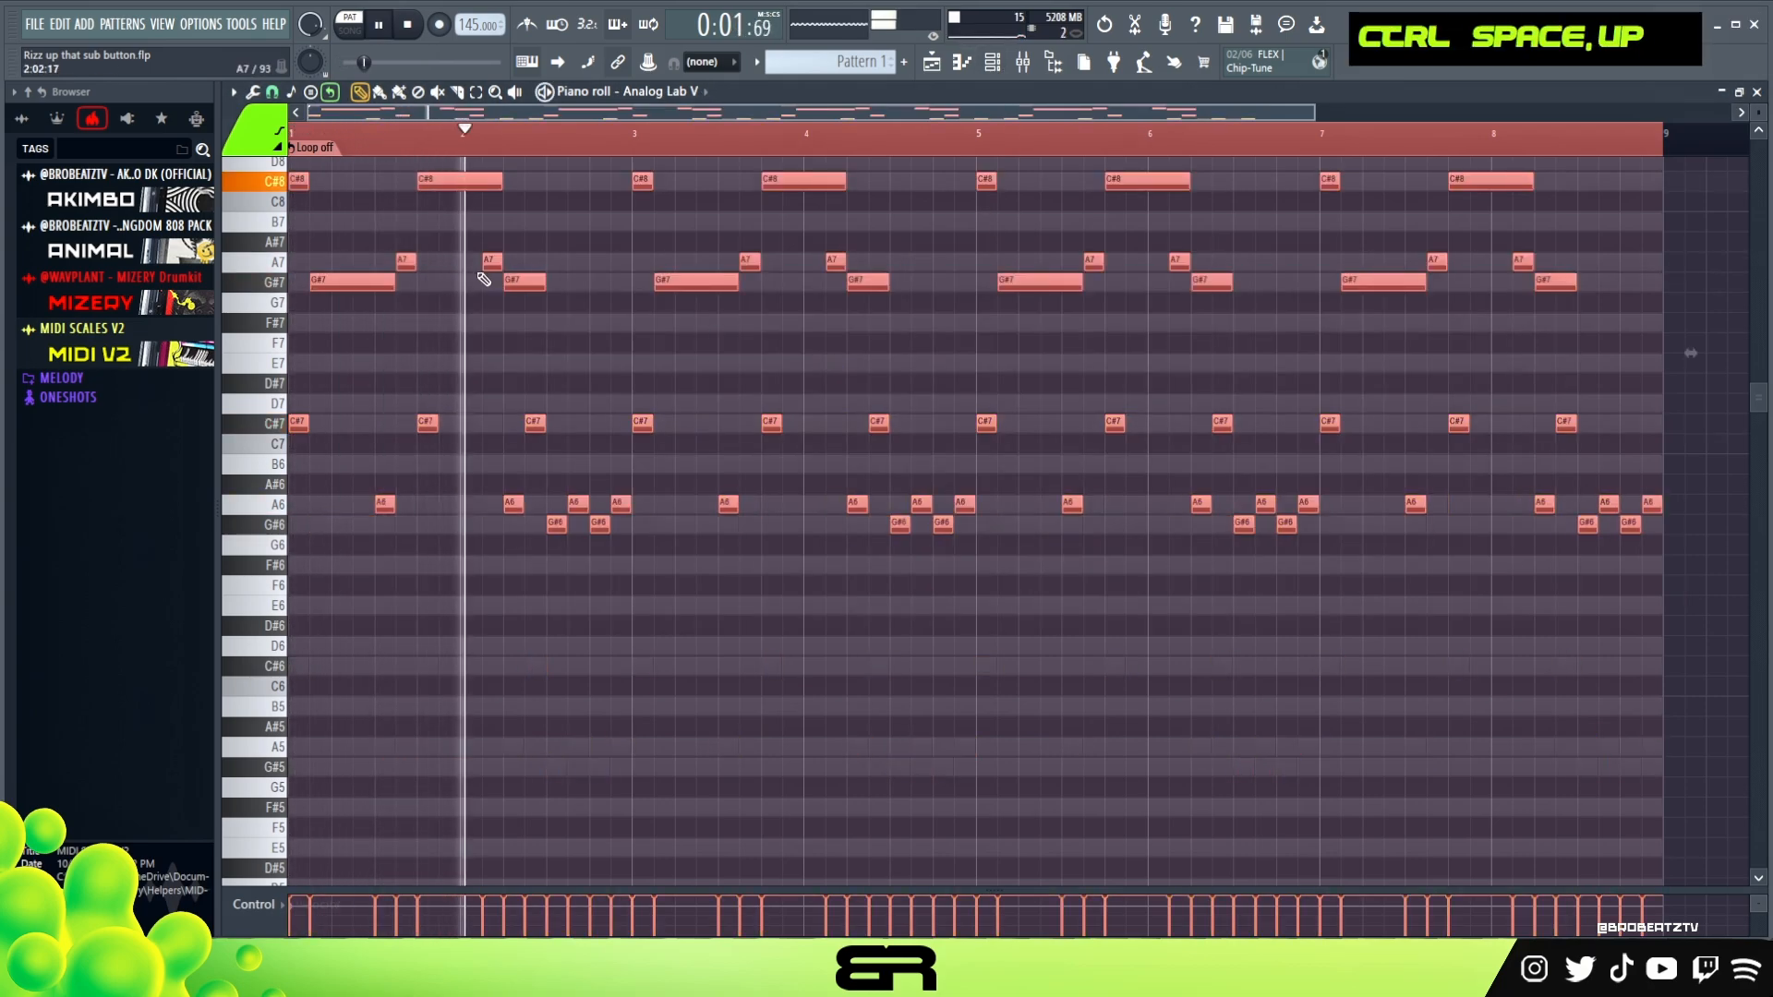
right_click(760, 587)
scroll(771, 587, "up", 3)
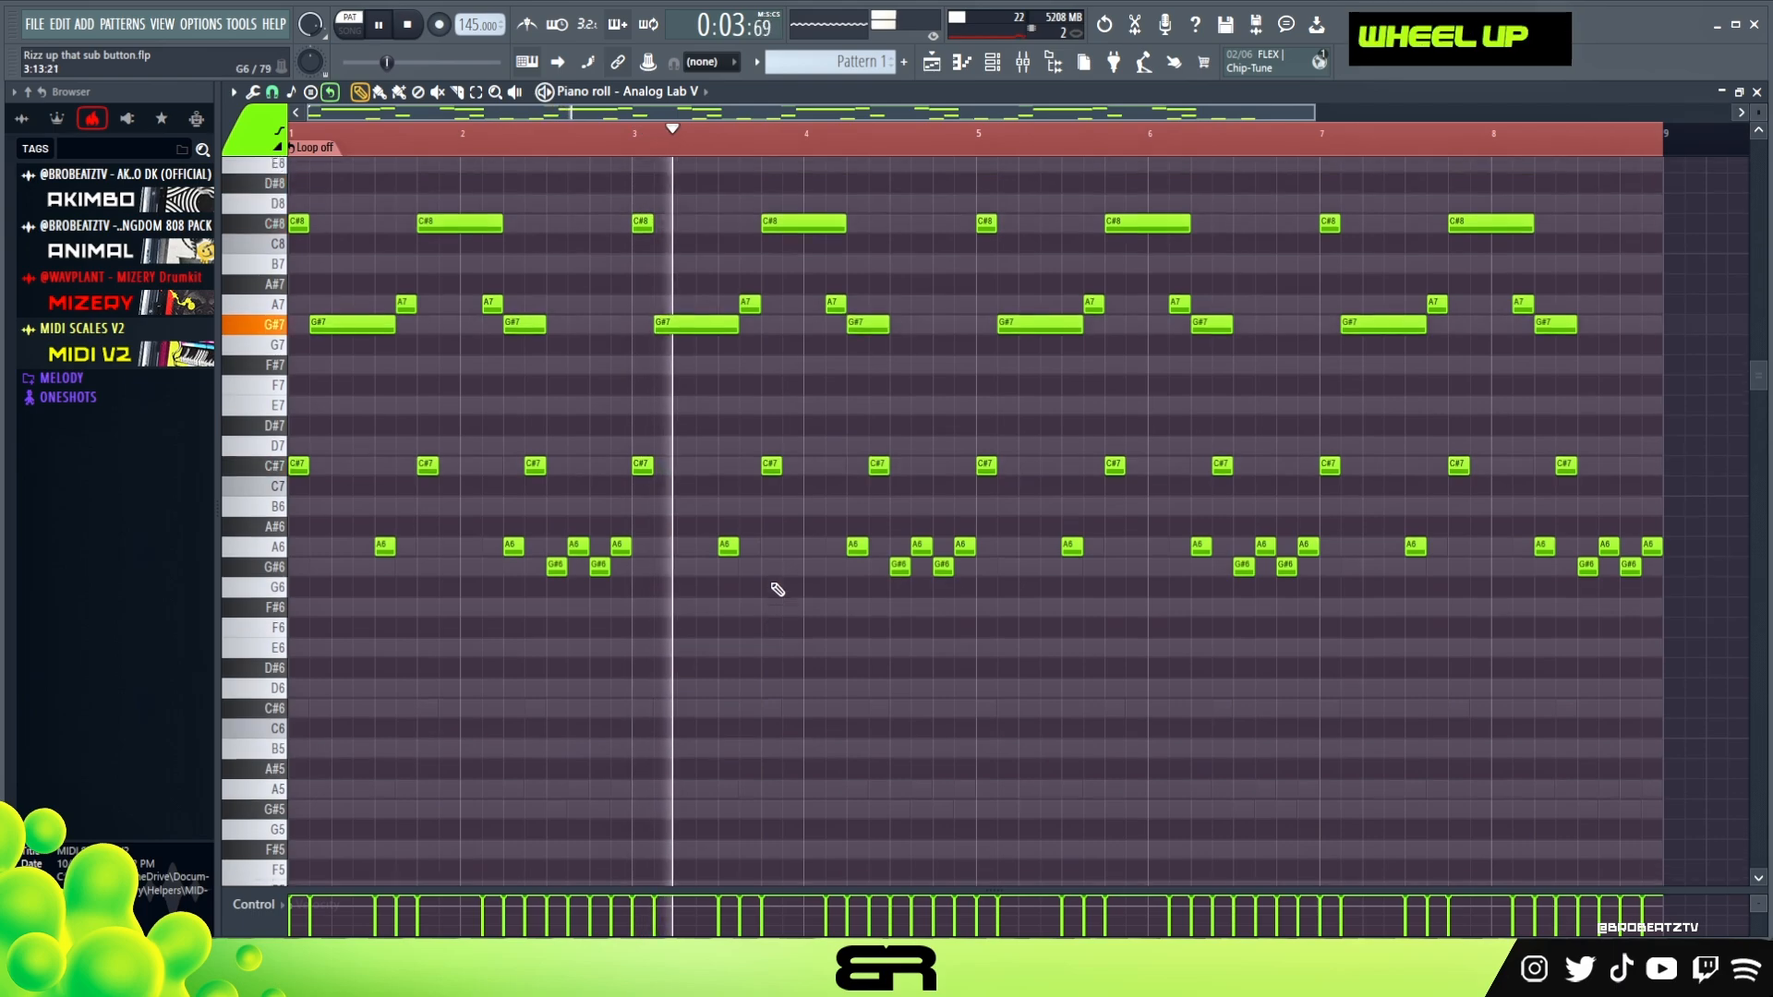
key("space")
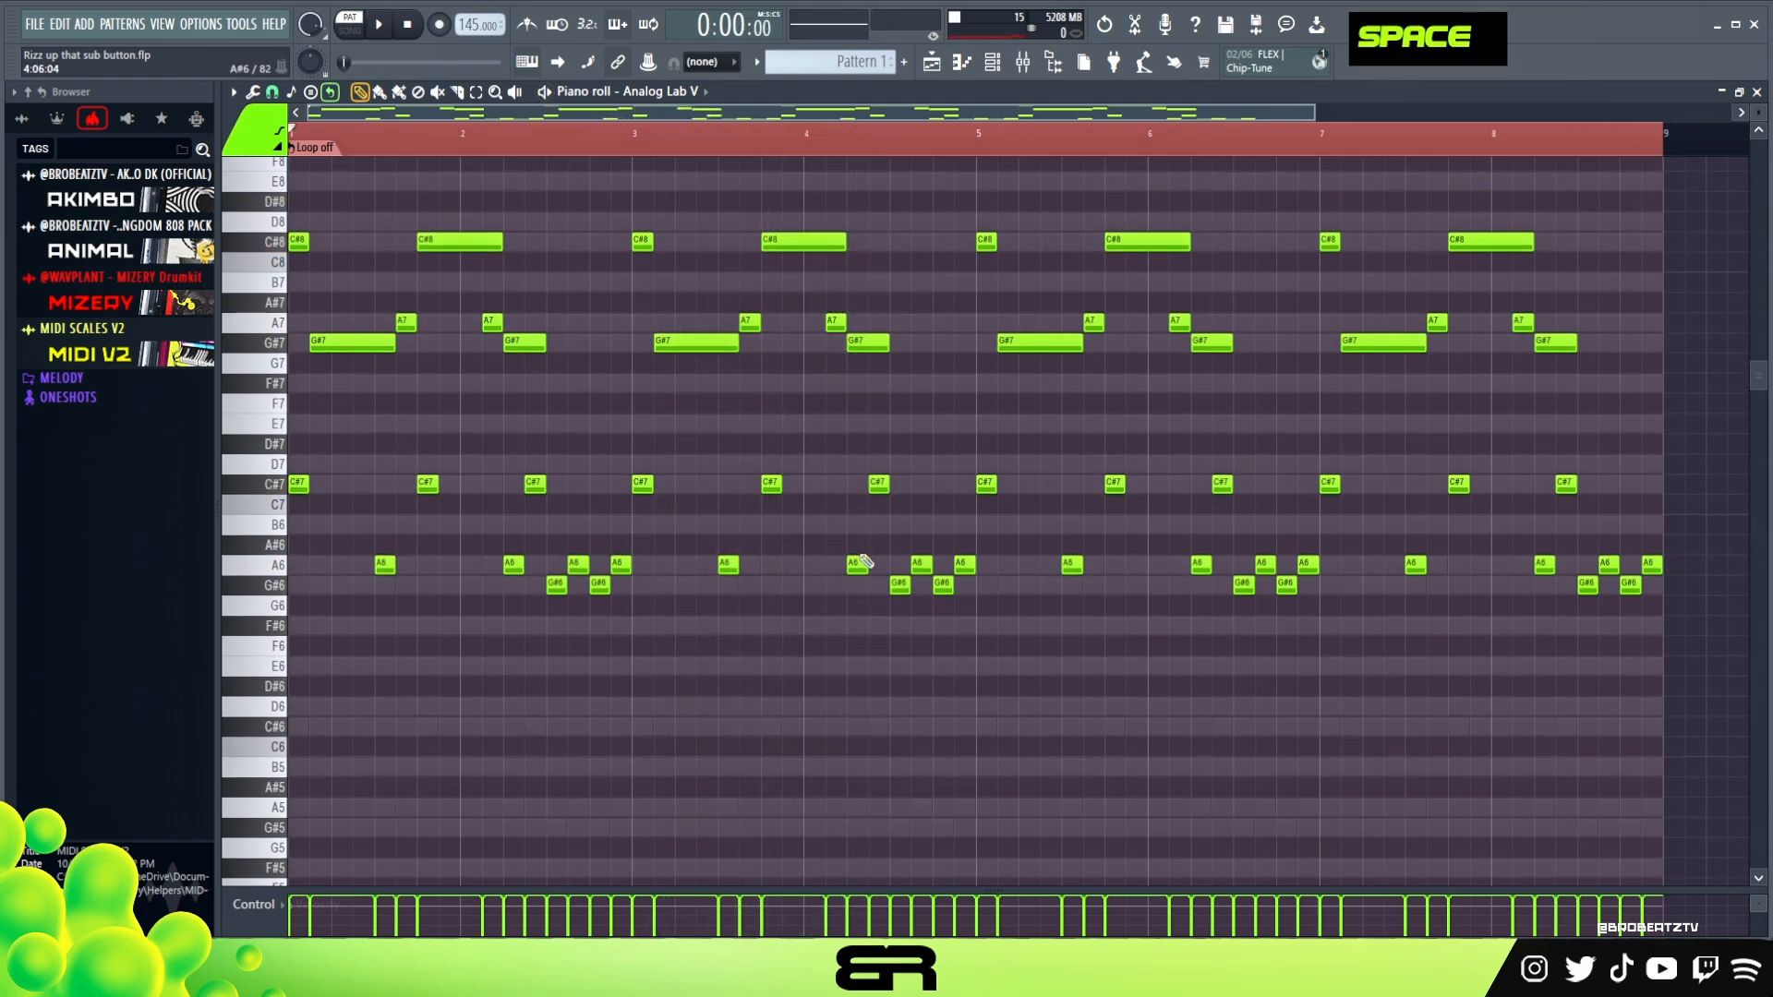
left_click_drag(834, 456, 642, 571)
Examine the Fruity Chorus and Fruity parametric EQ 2 settings on the BUS mixer track
left_click(992, 65)
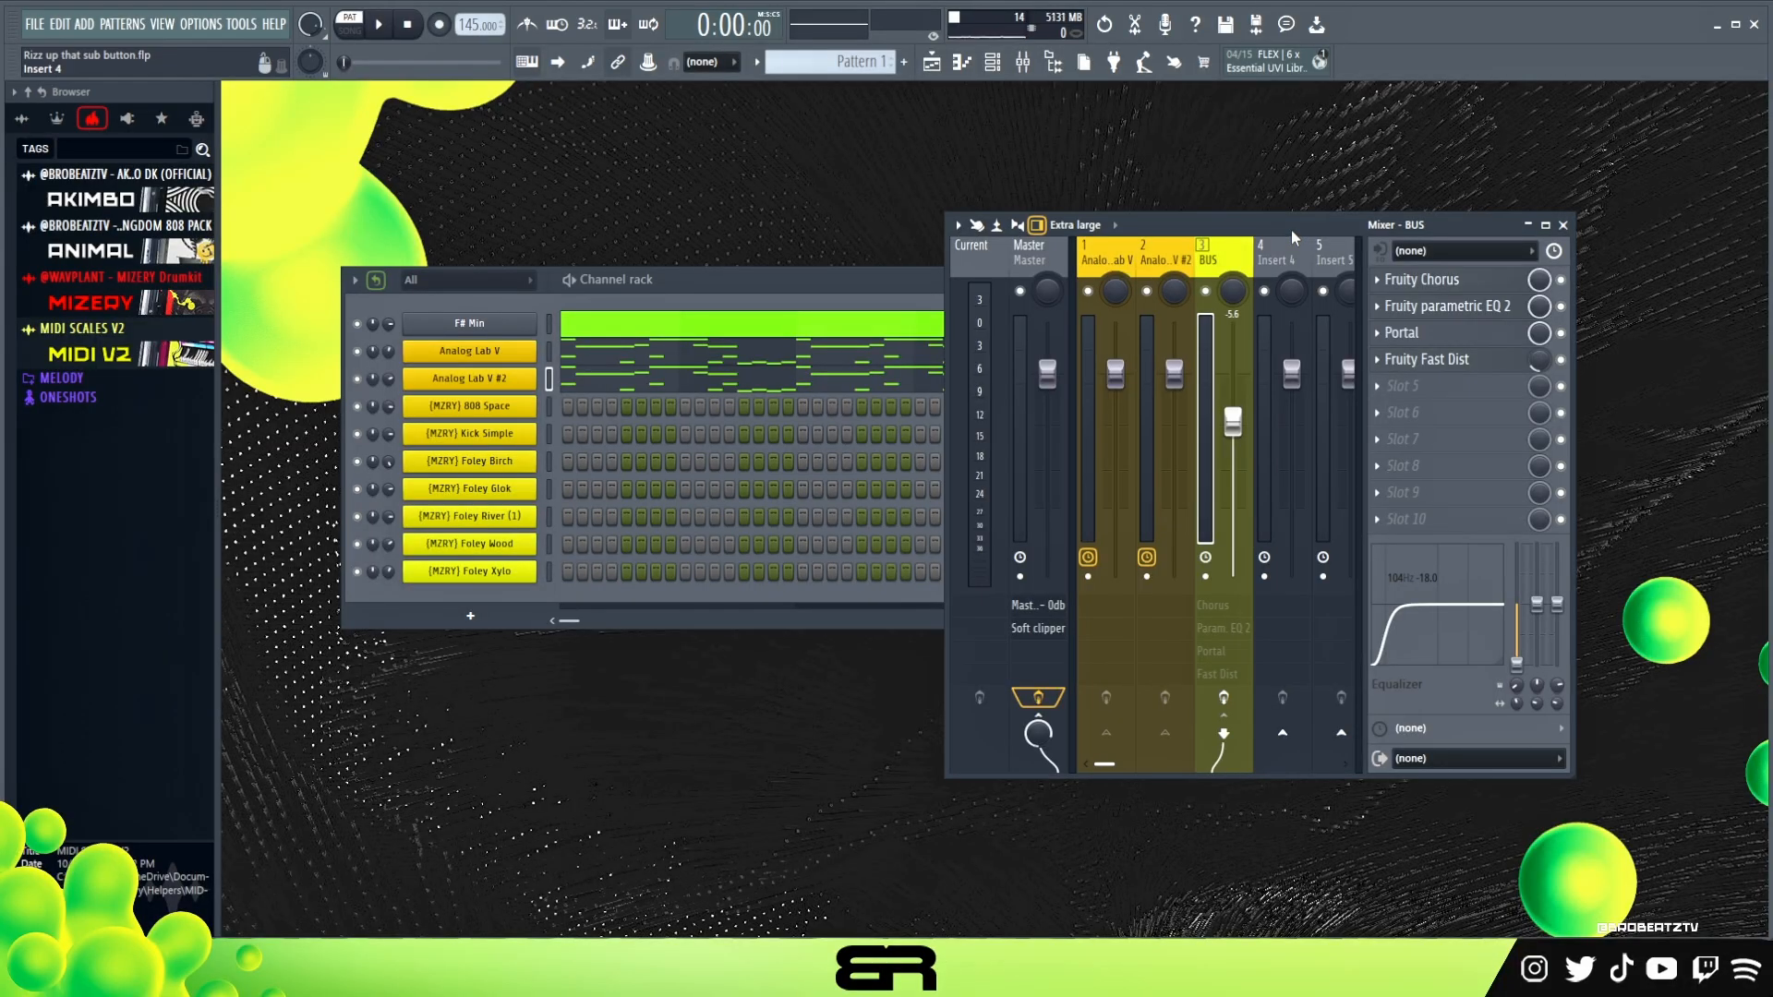
left_click_drag(1293, 237, 1013, 202)
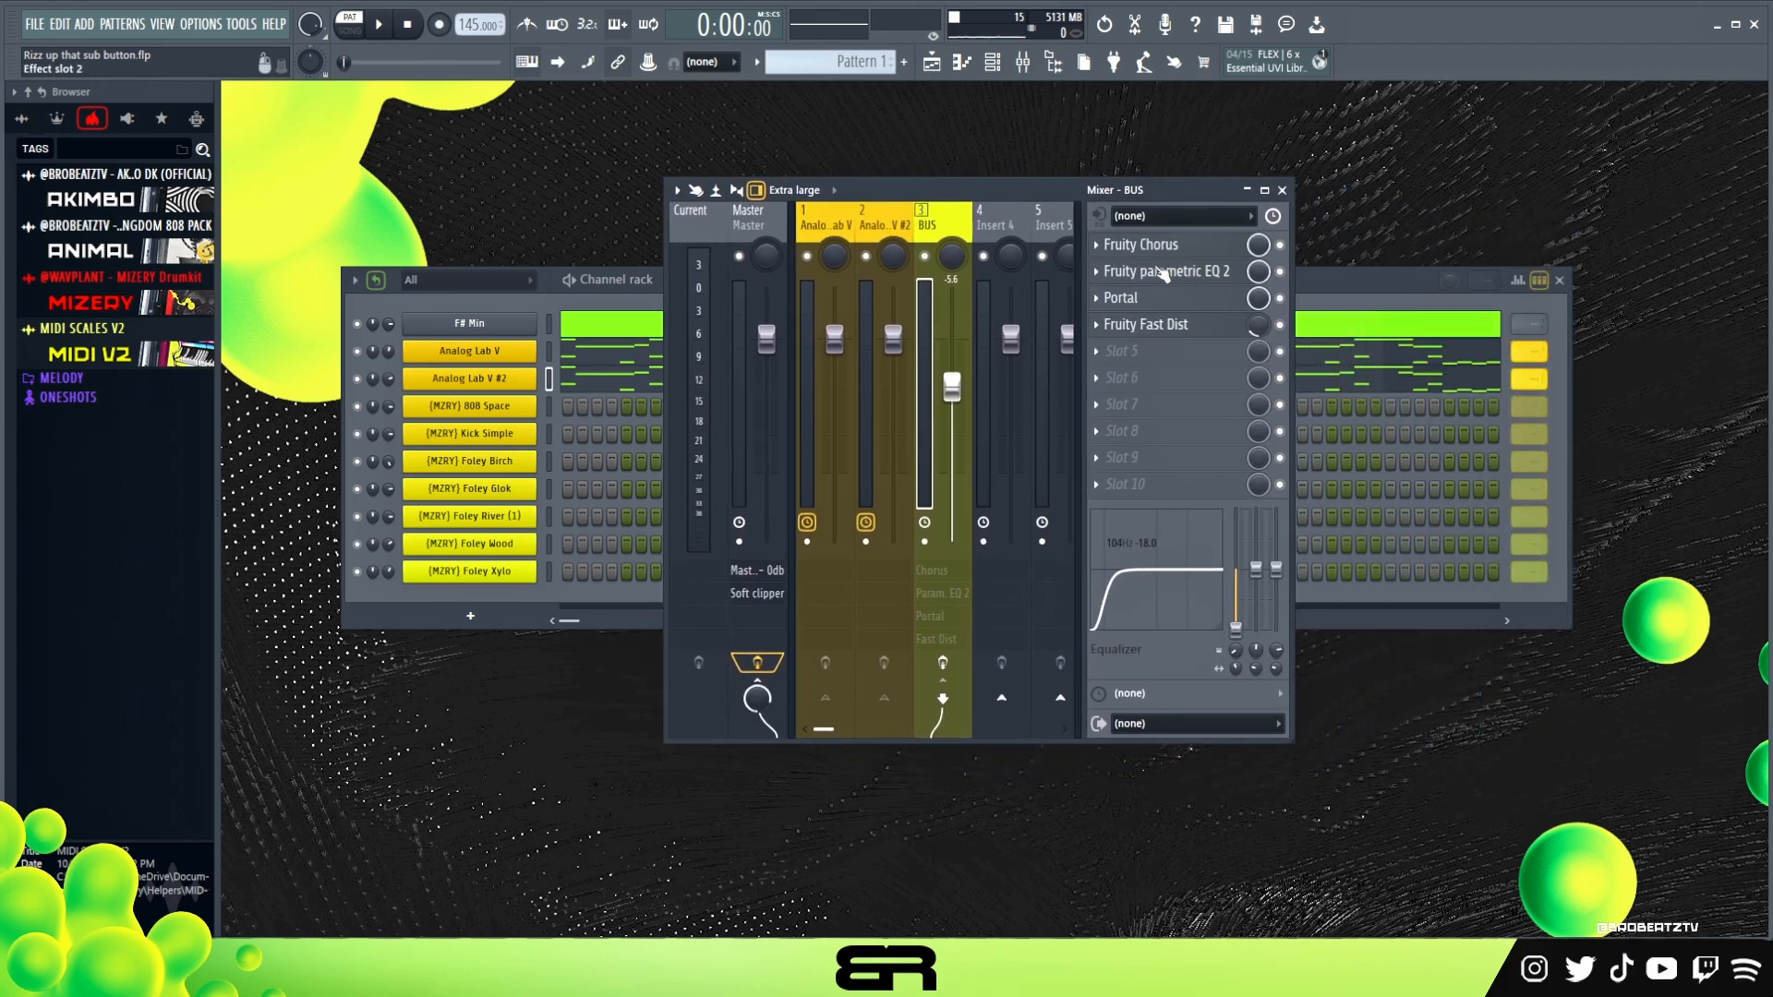
left_click(1168, 248)
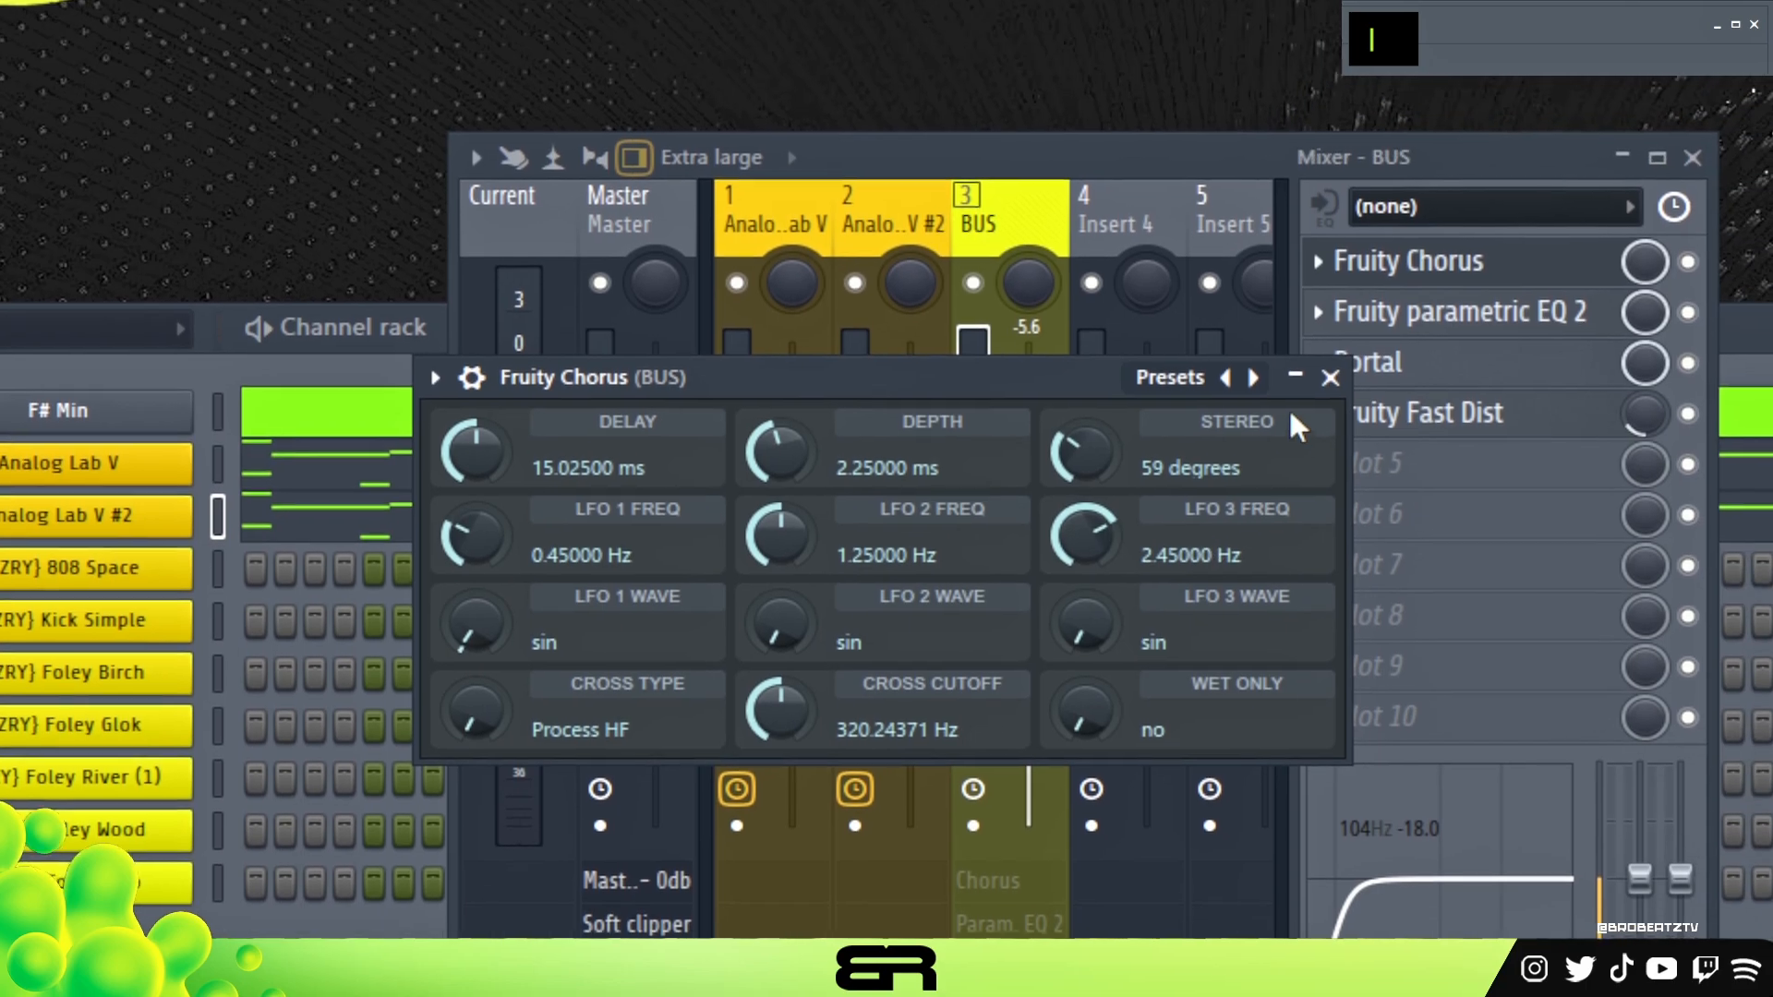
left_click(1417, 293)
left_click(1507, 231)
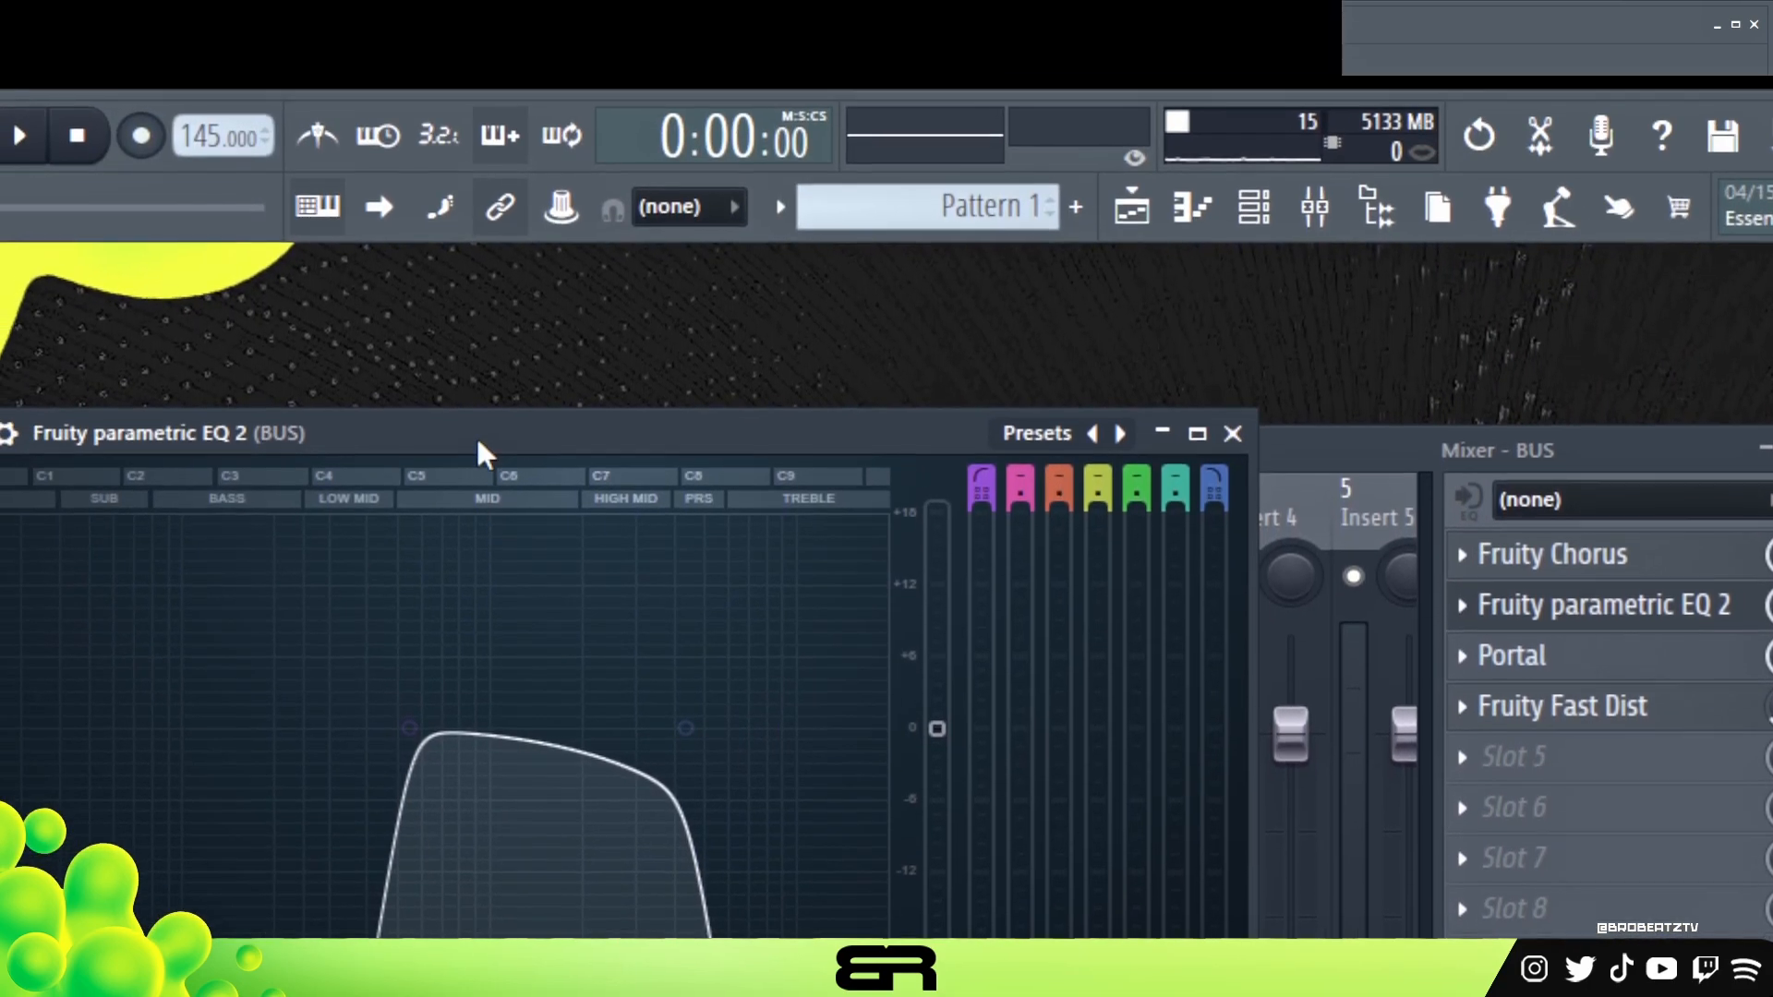
left_click_drag(197, 279, 735, 324)
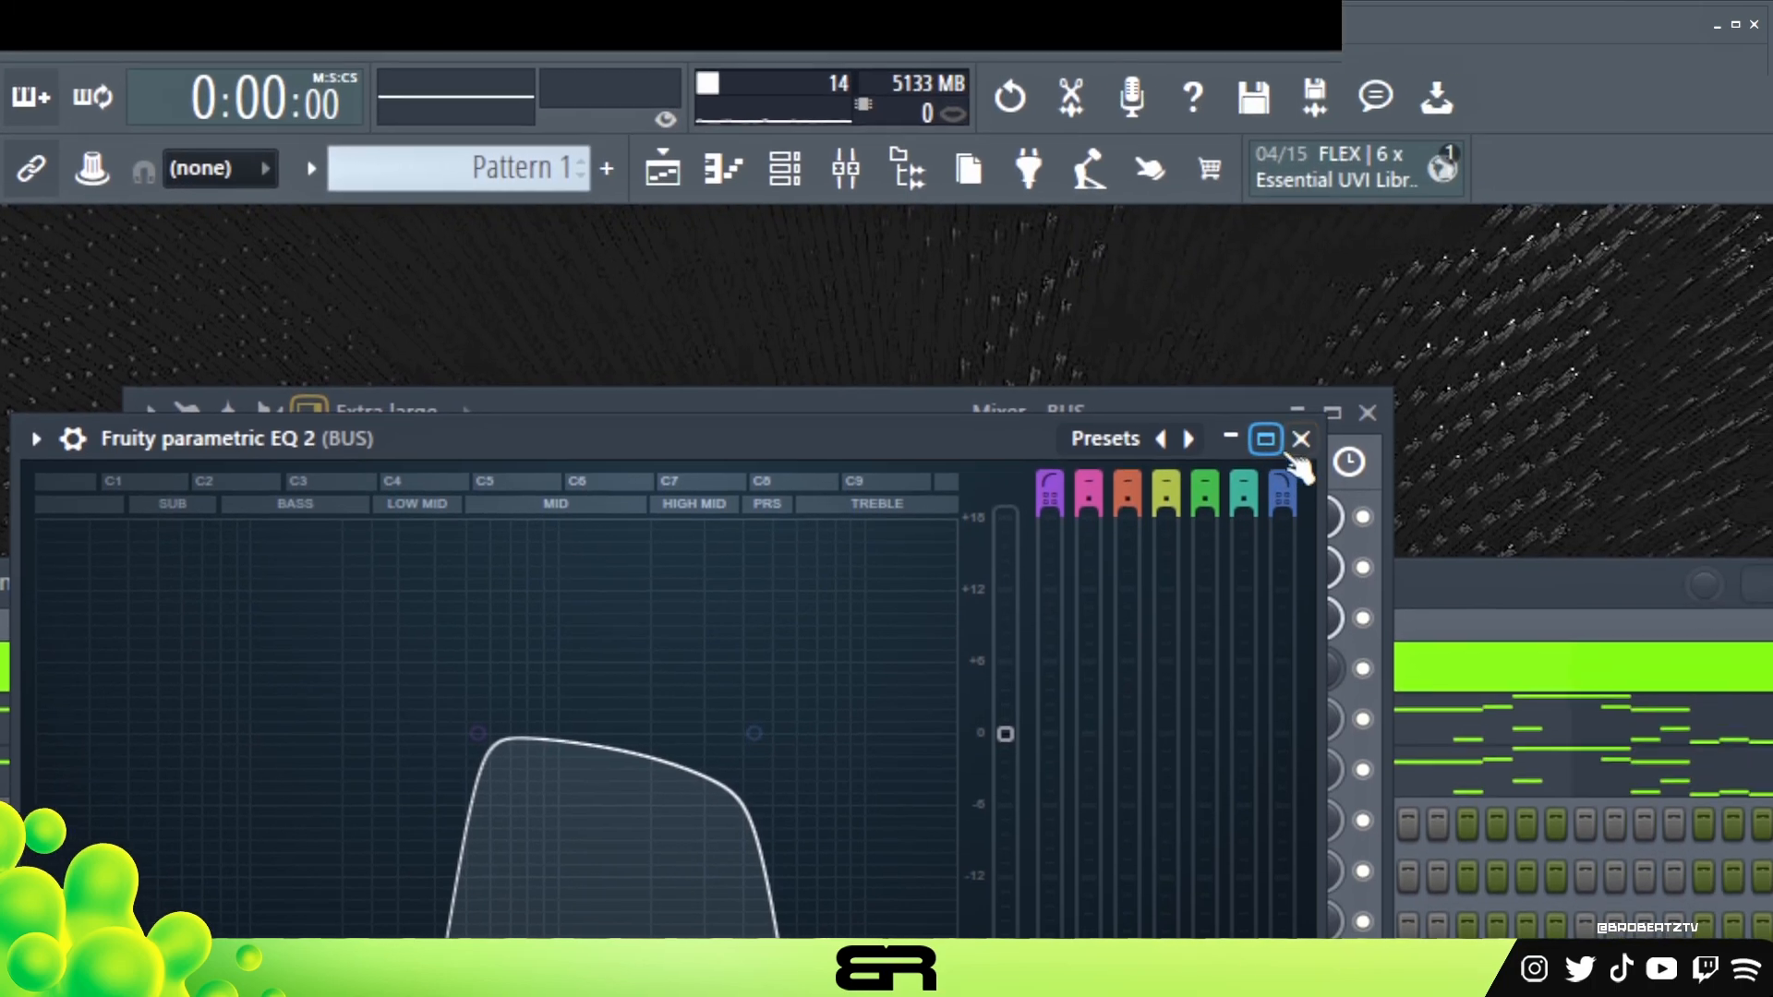
left_click(1567, 236)
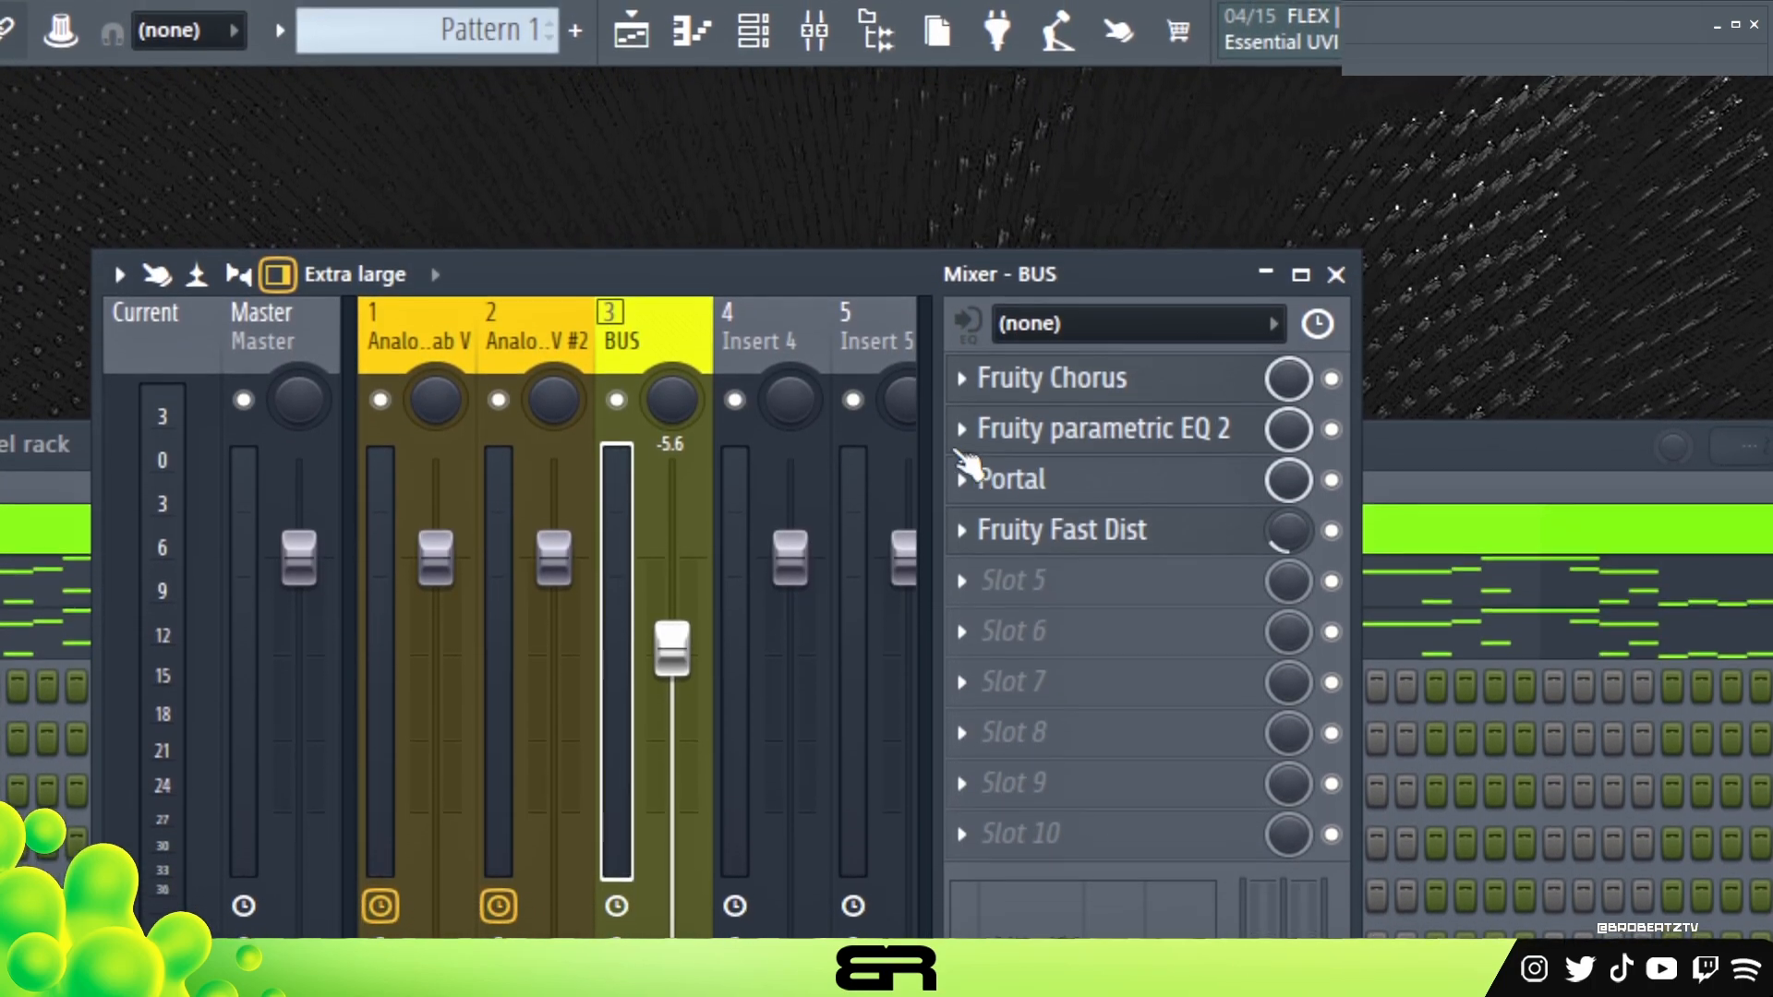
Examine the Portal preset and the Fruity Fast Dist settings on the BUS mixer track
left_click(981, 497)
left_click_drag(846, 177, 954, 143)
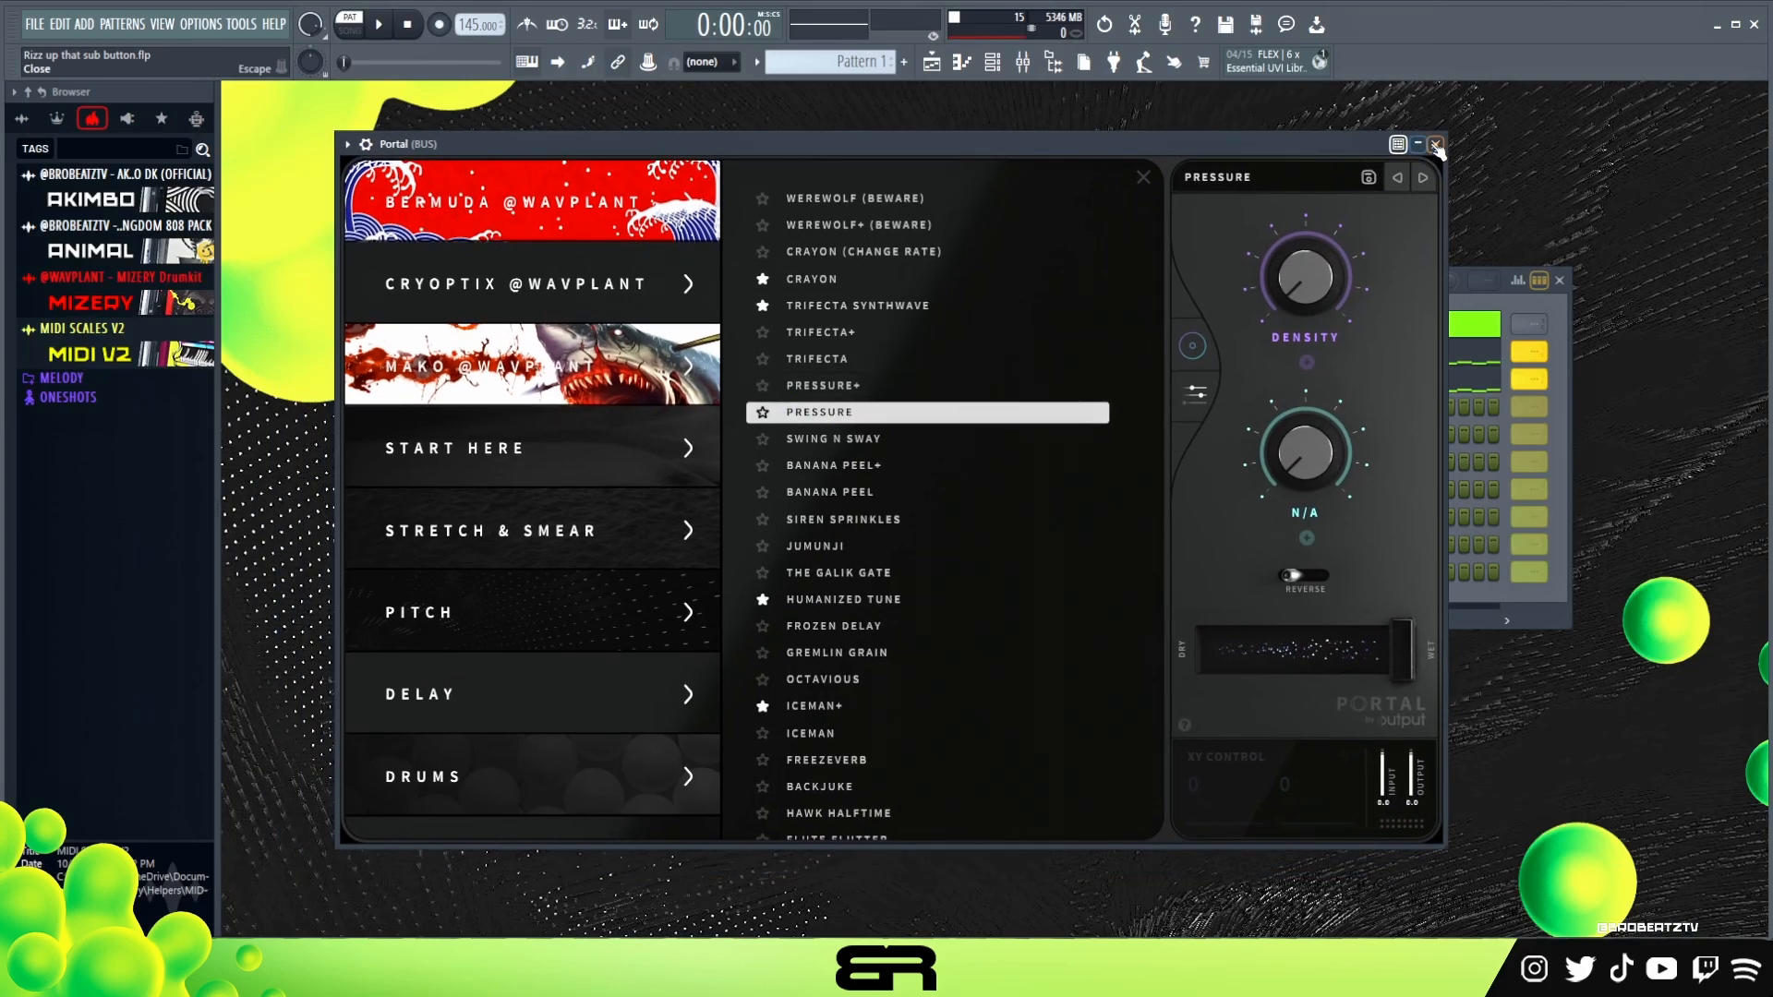
left_click(1436, 144)
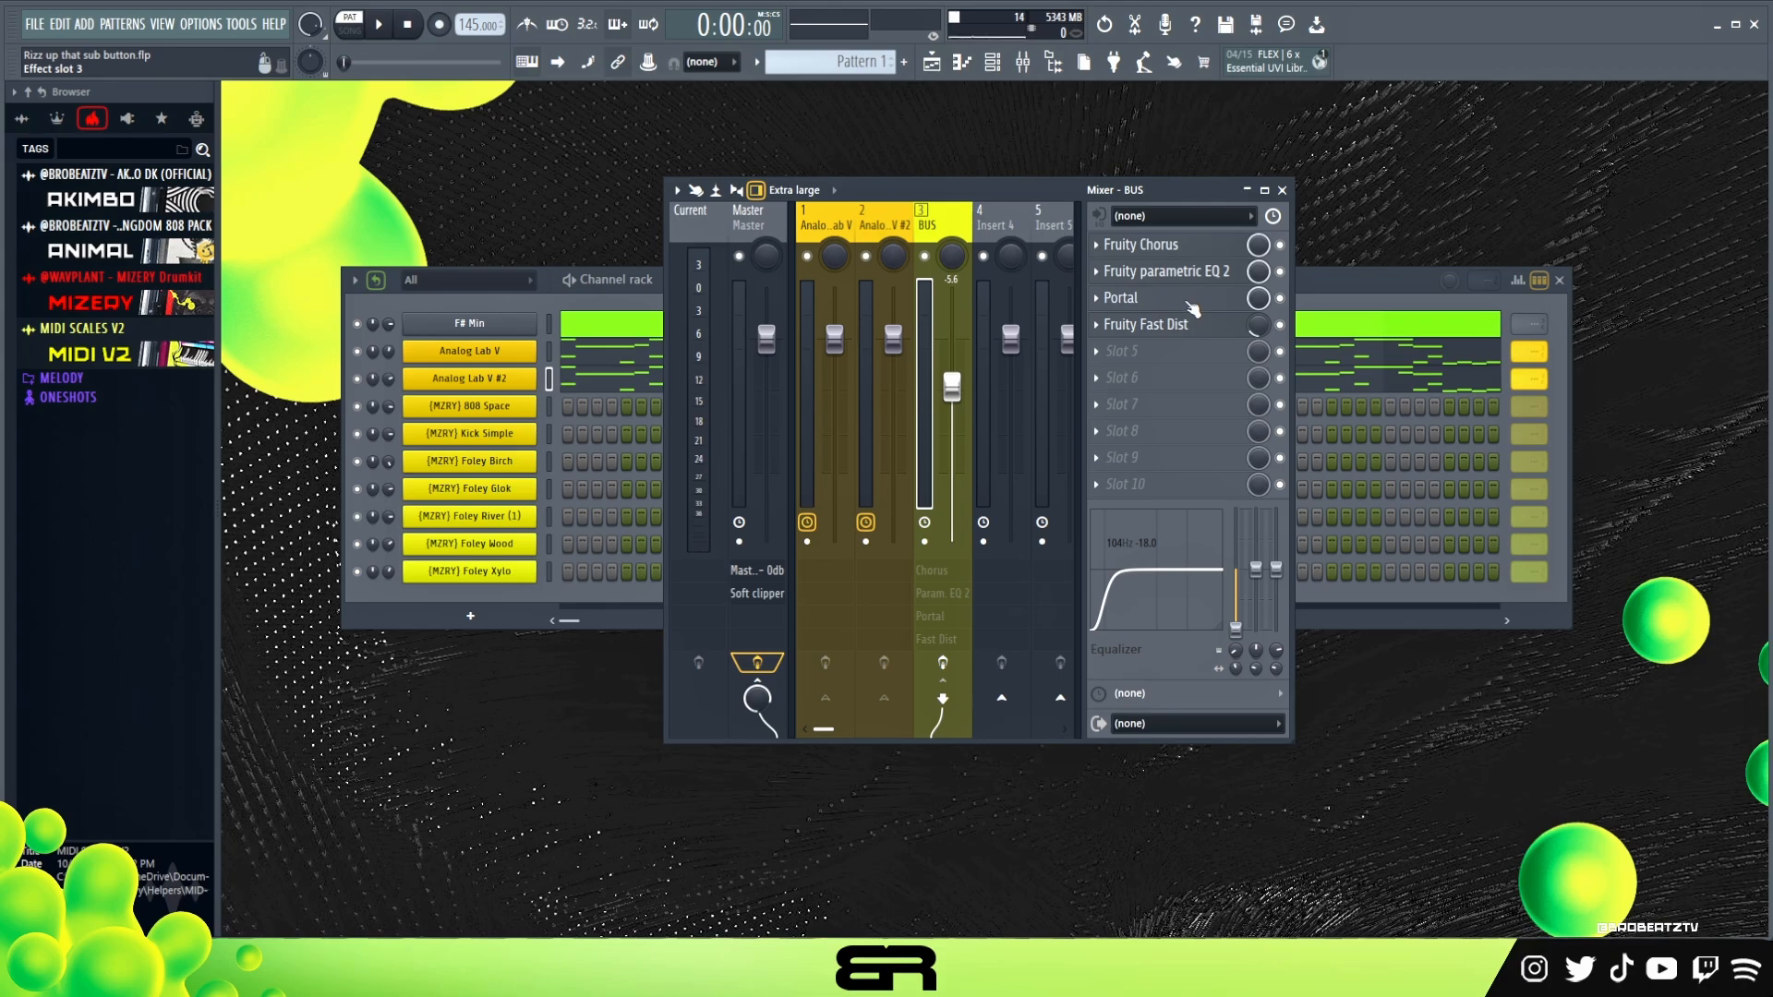
left_click(1204, 335)
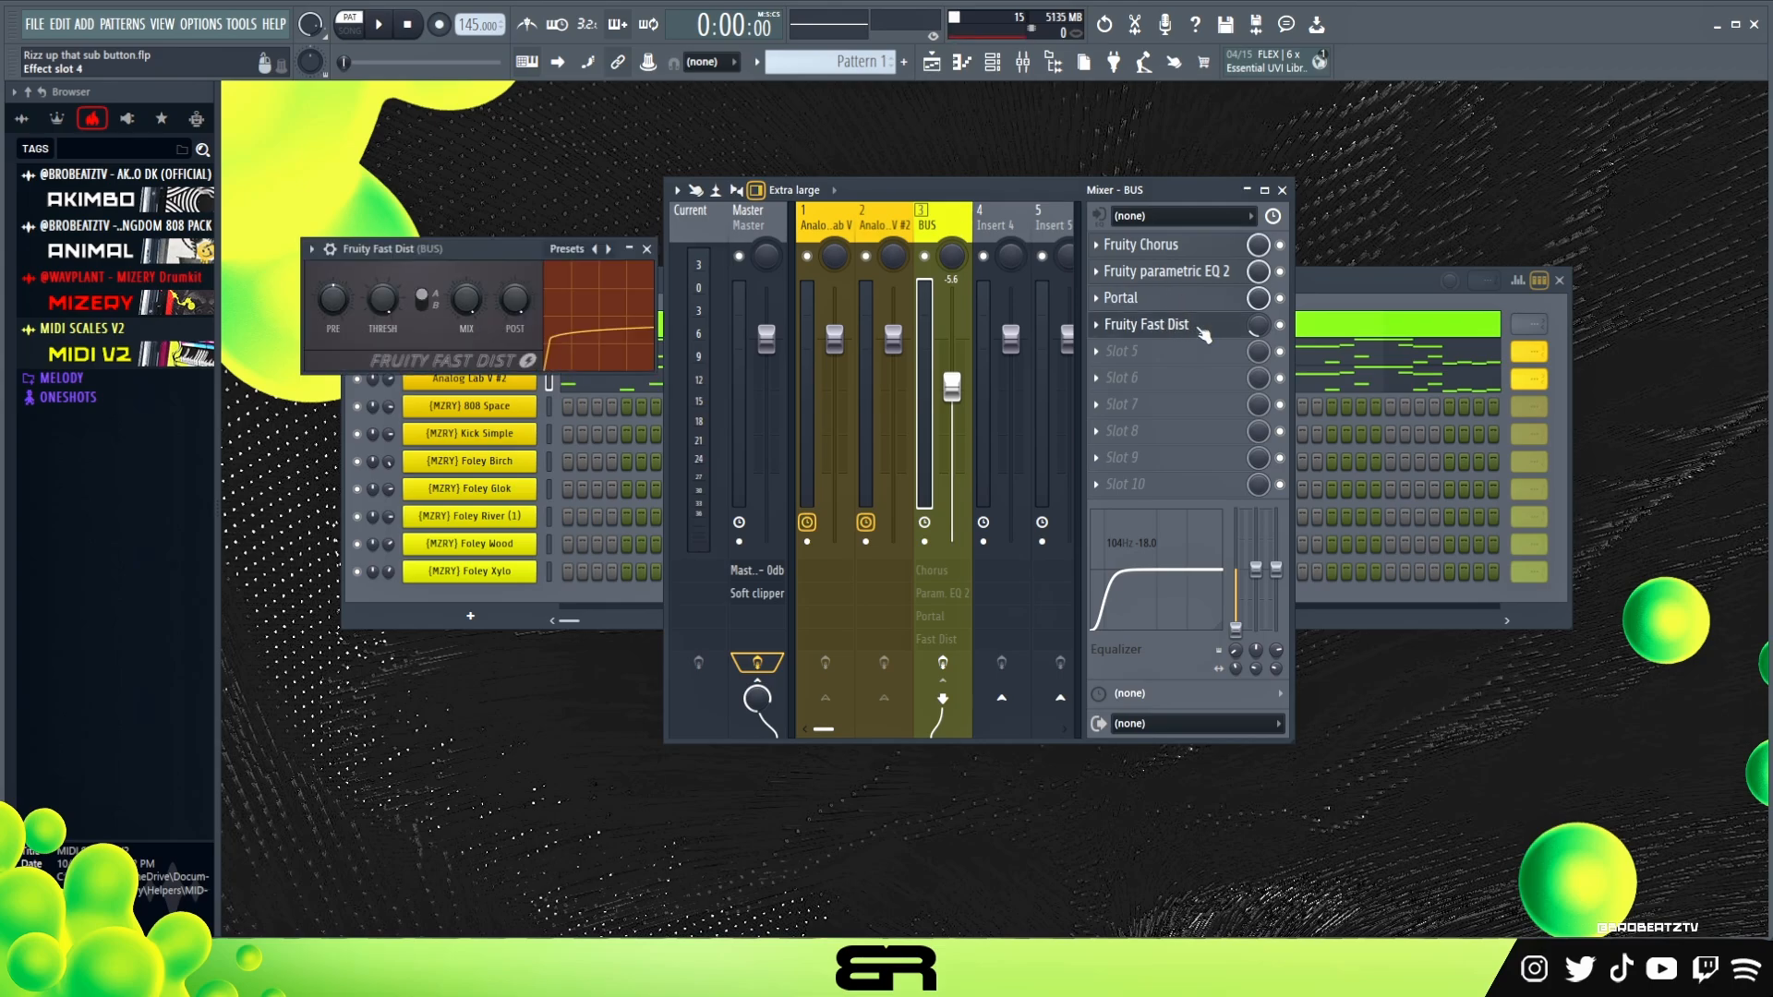
left_click_drag(515, 256, 975, 312)
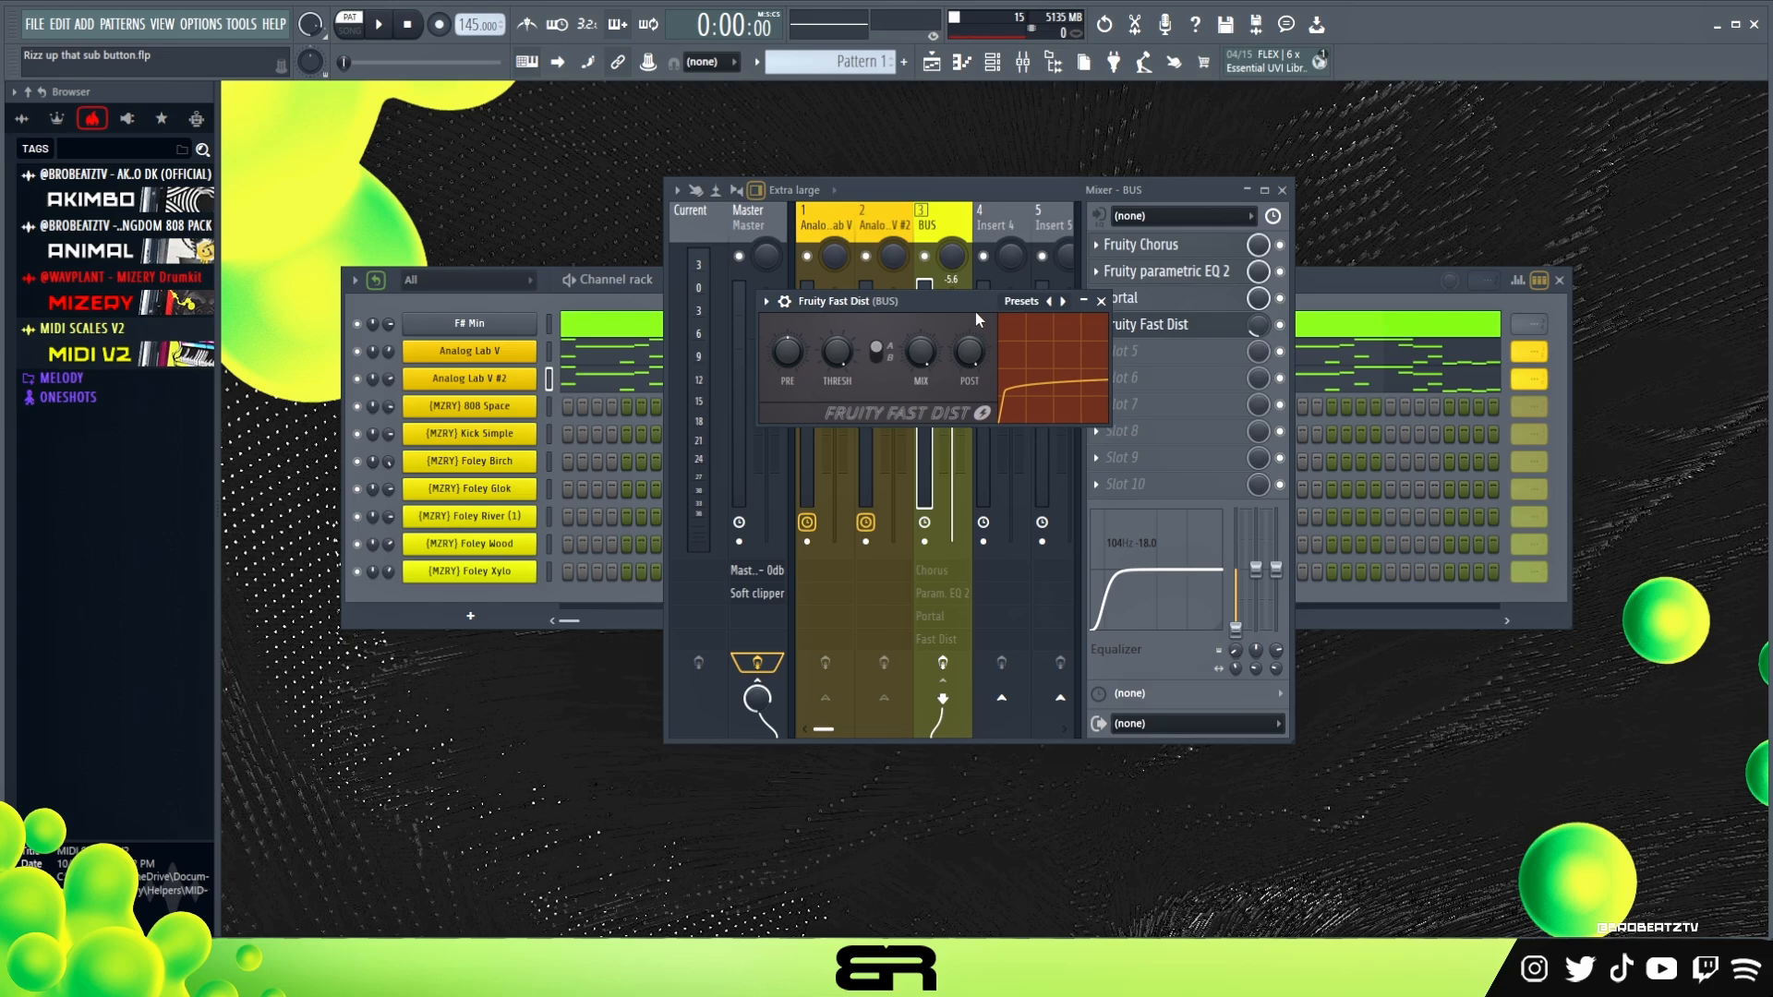
left_click(1100, 301)
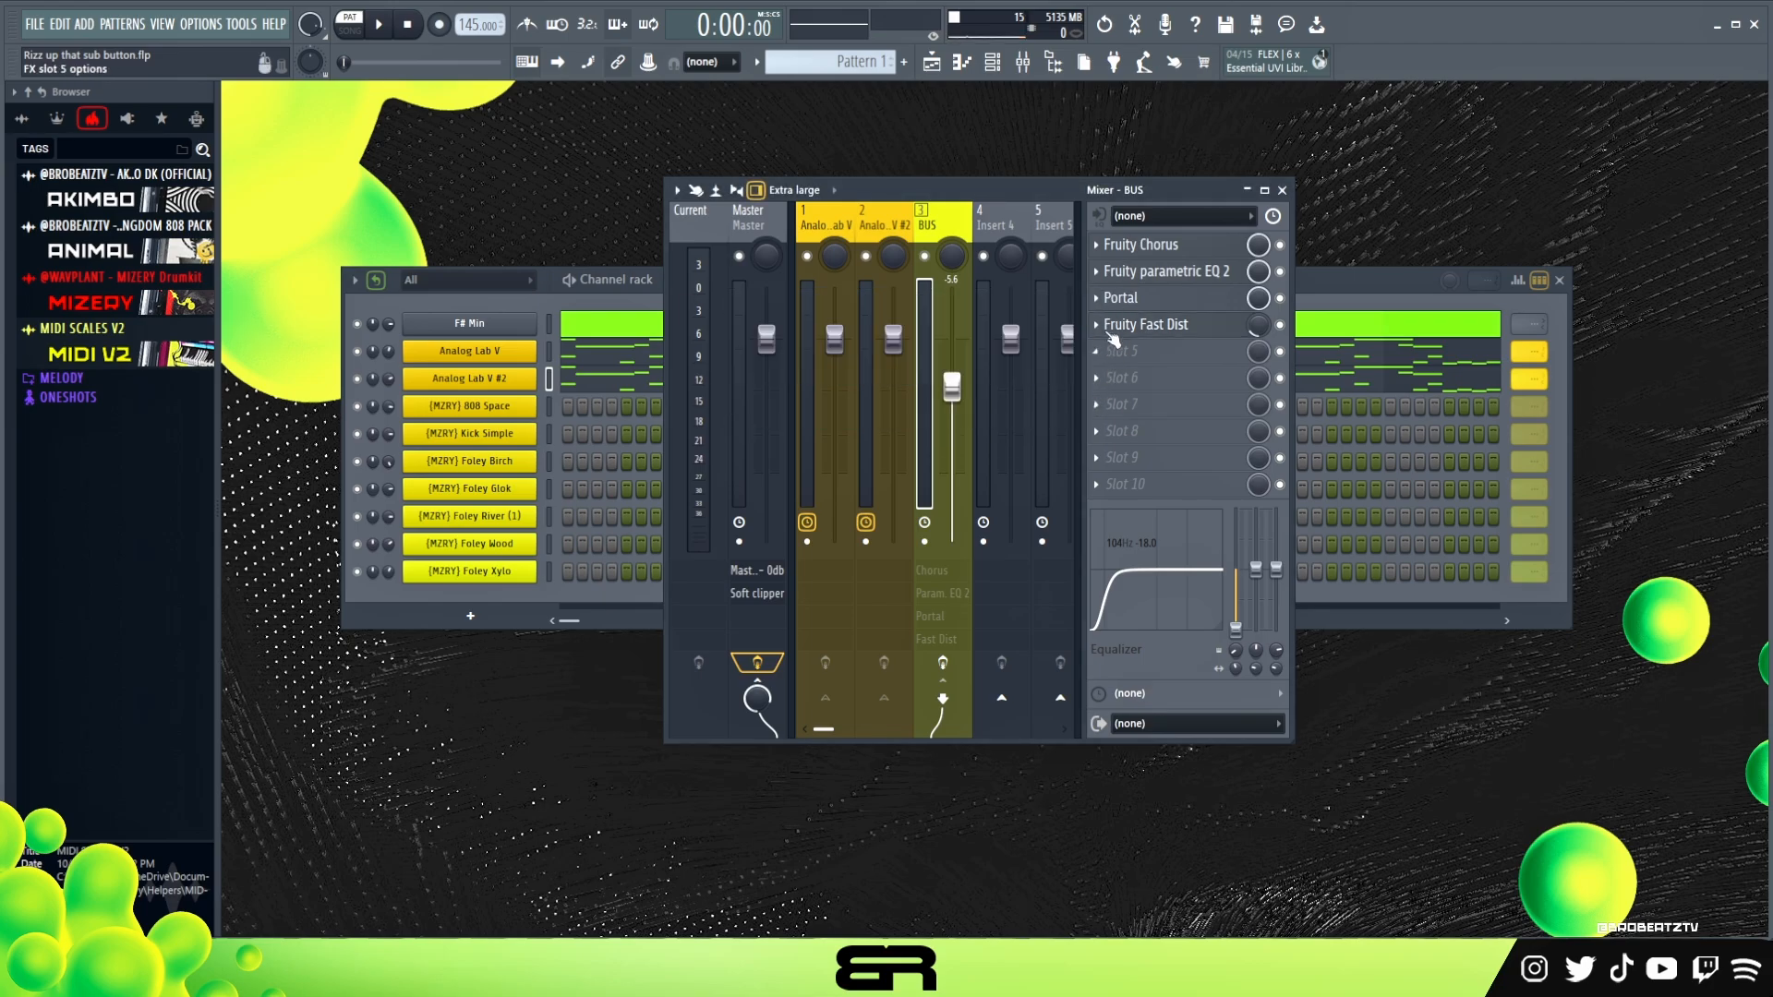
Play the melody and enable the BUS track's effects to hear the chain in action
key("space")
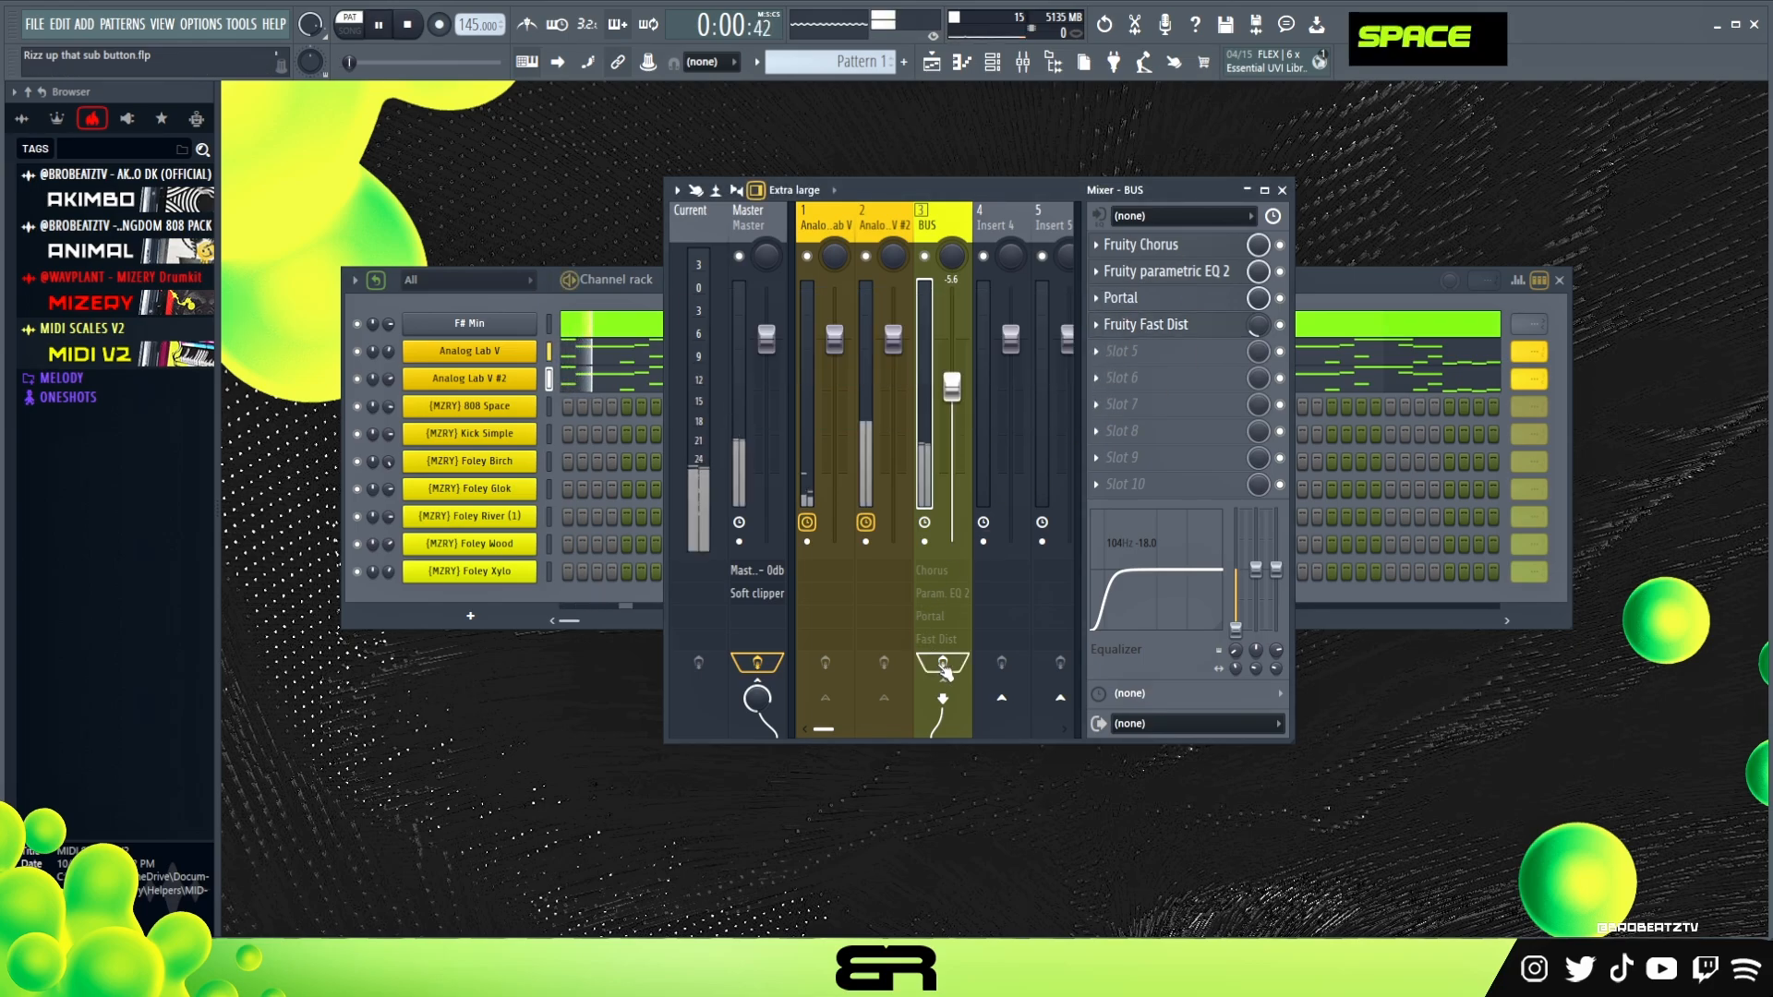
left_click(943, 662)
key("space")
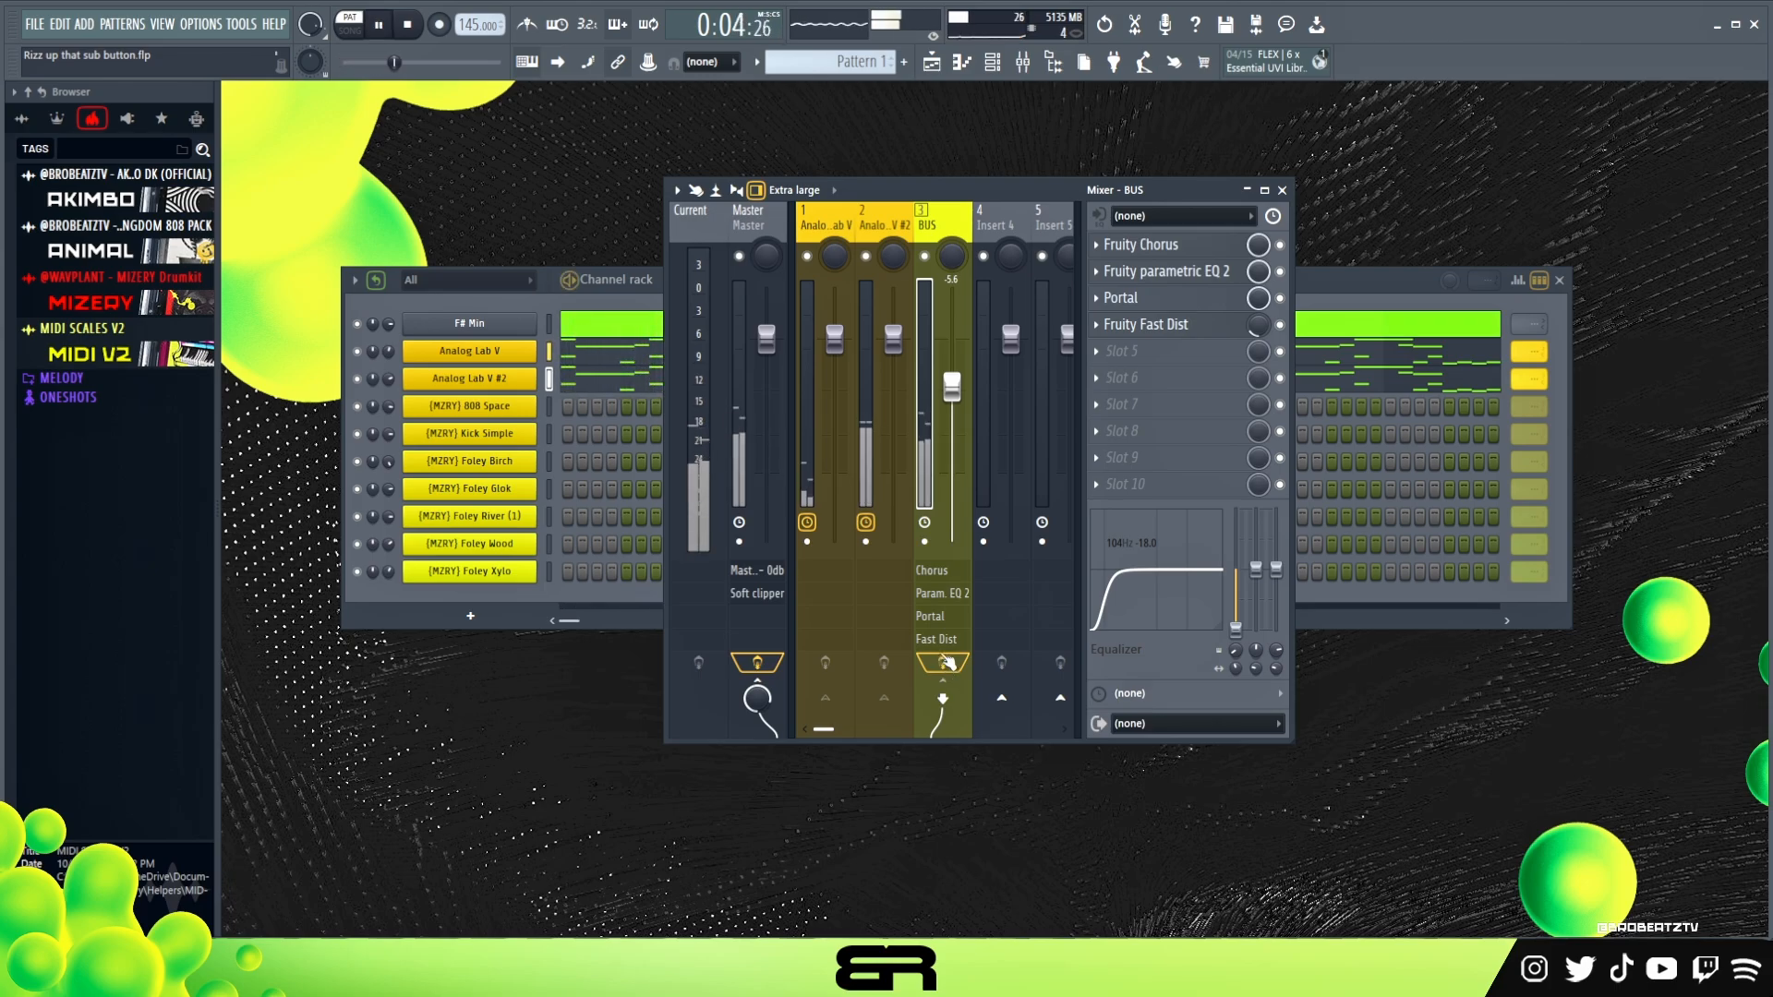
Audition the foley samples and place Foley Birch hits on steps 9, 25, 41 and 57
key("space")
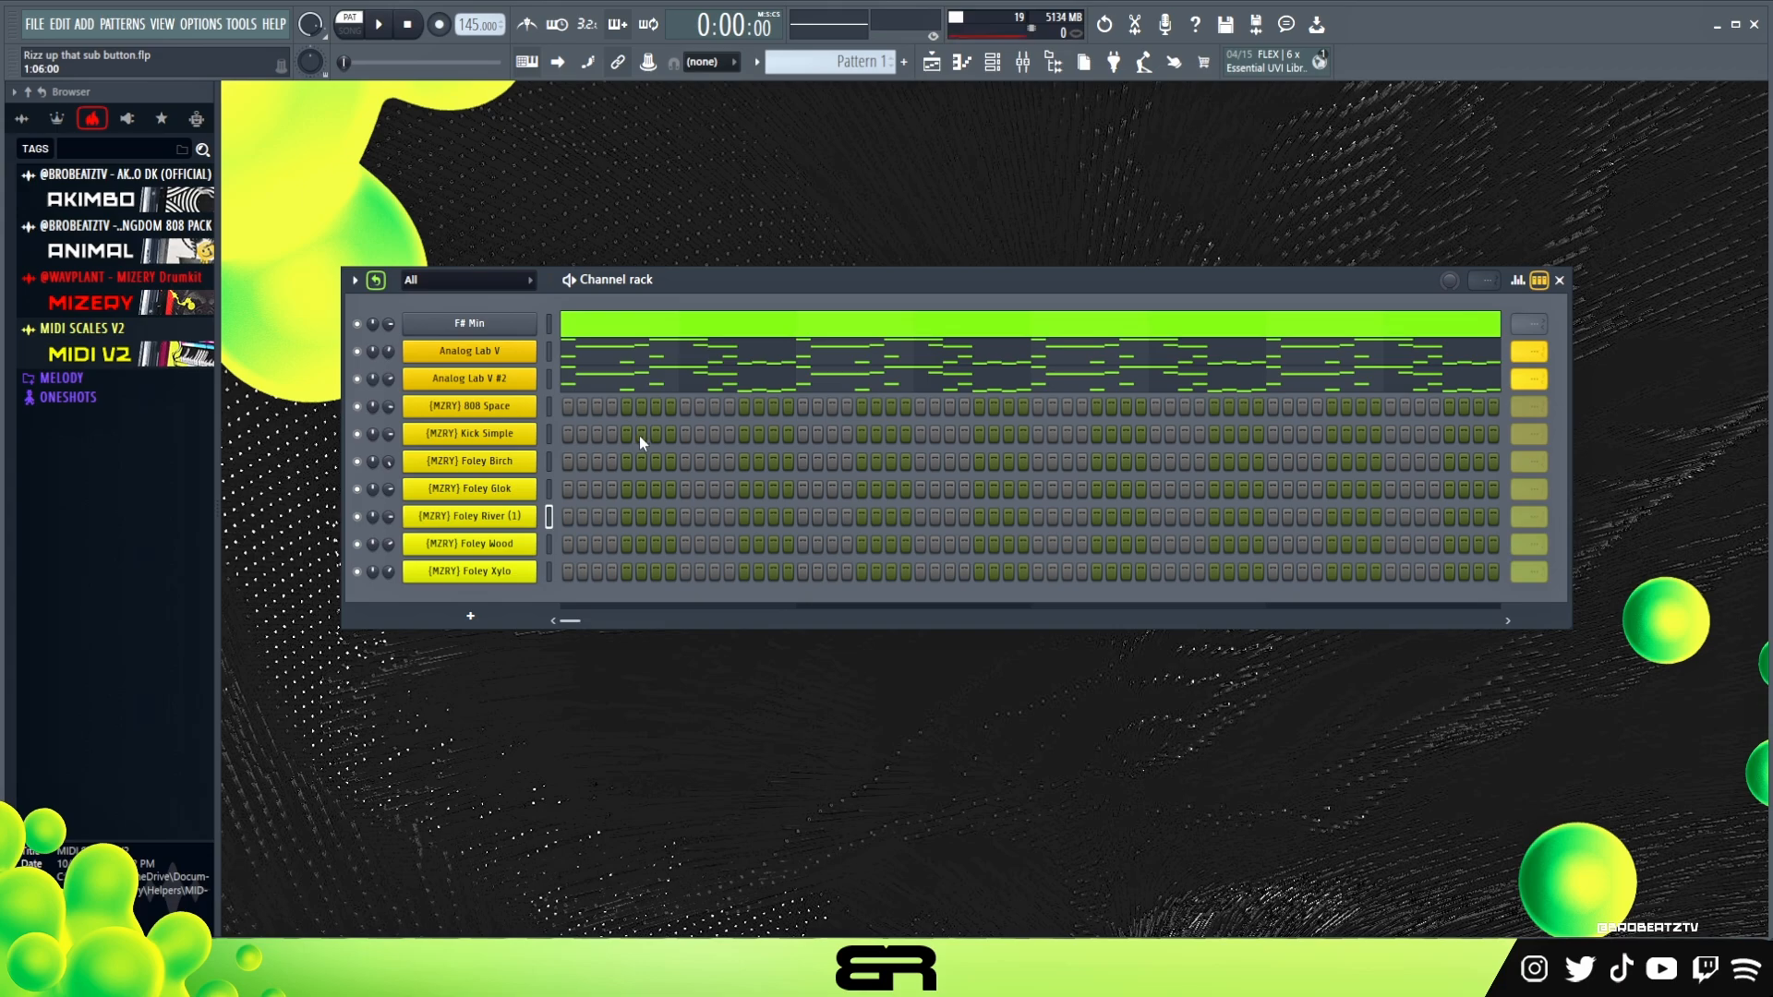
left_click(530, 481, "ctrl")
left_click(527, 519, "ctrl")
left_click(508, 467, "ctrl")
left_click(685, 462)
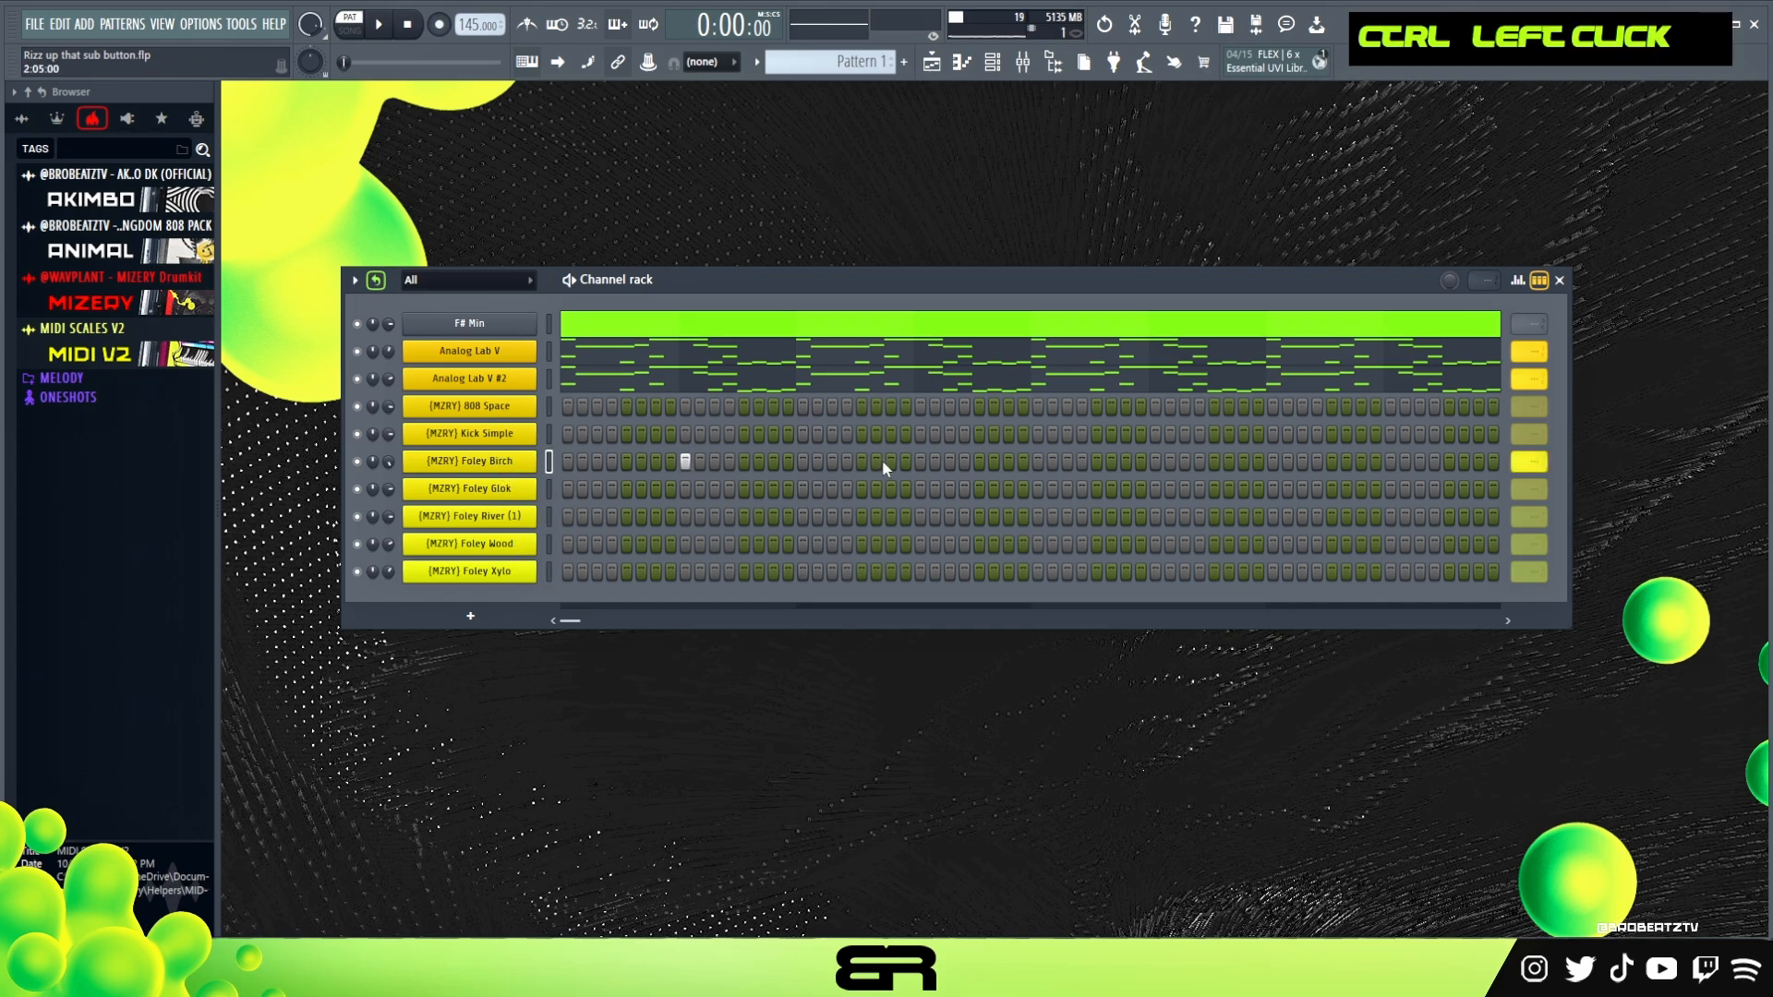
left_click(920, 462)
right_click(907, 462)
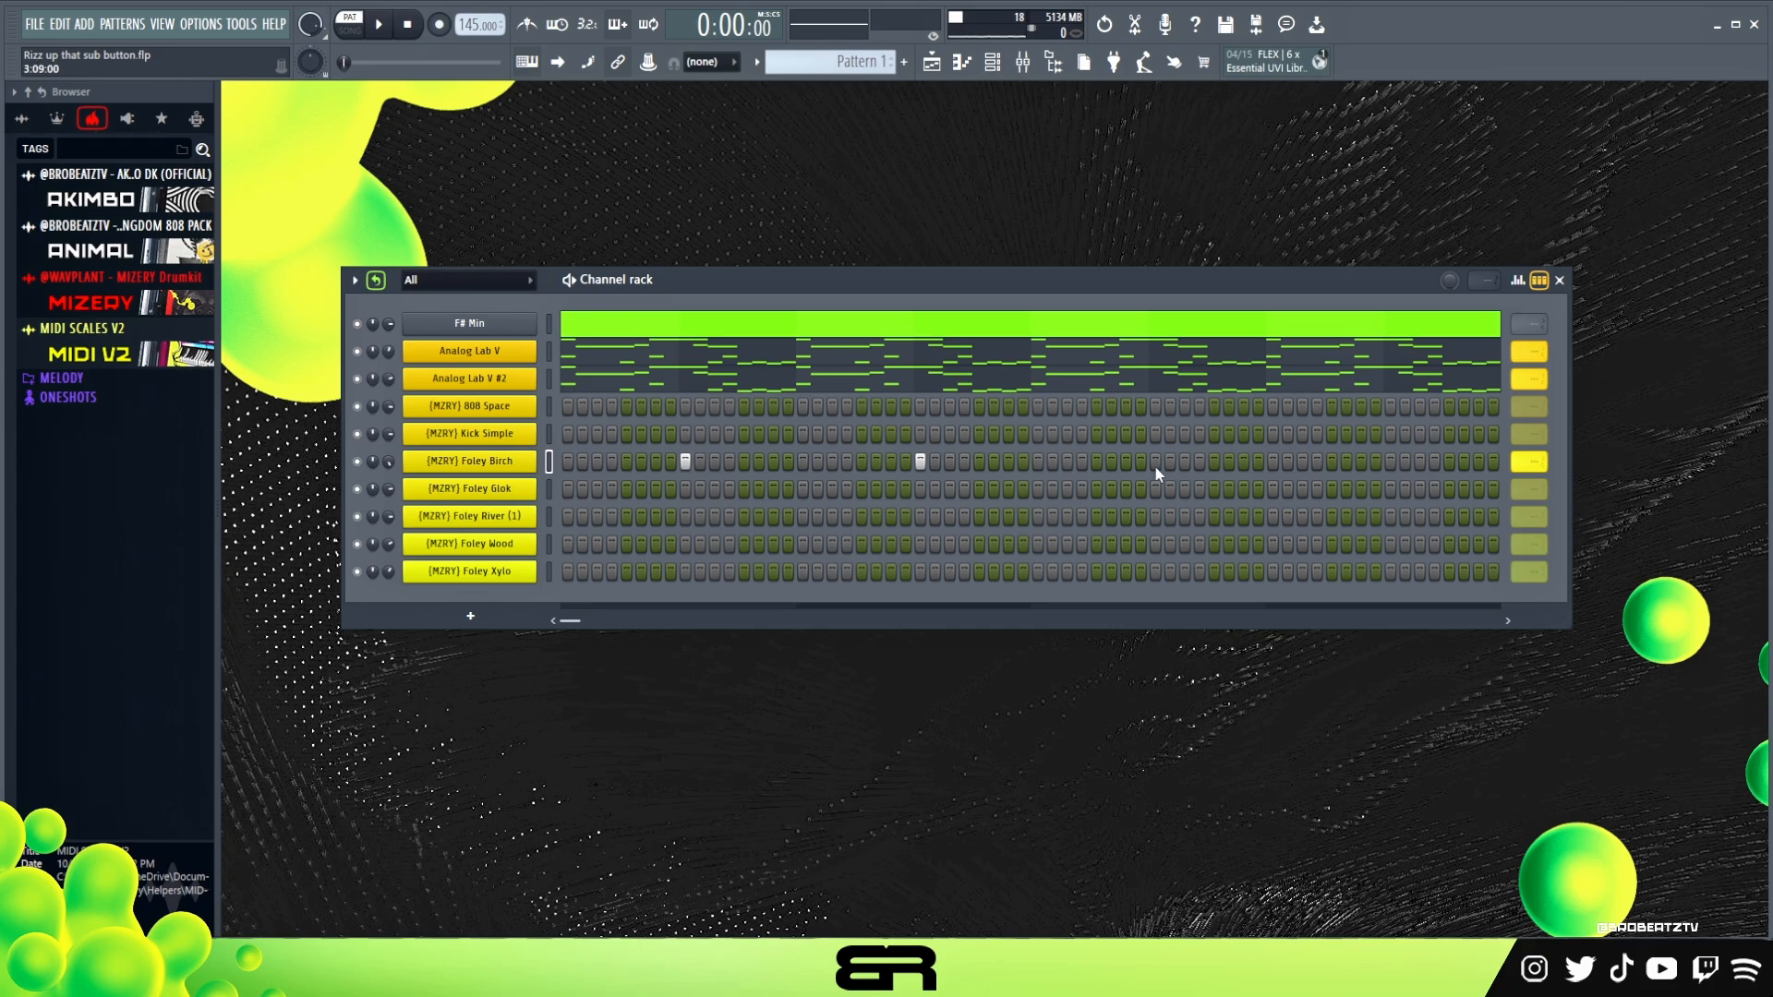
scroll(1522, 464, "down", 1)
Program Kick Simple hits on steps 1, 7 and 21, and remove the one on step 13
left_click(567, 434)
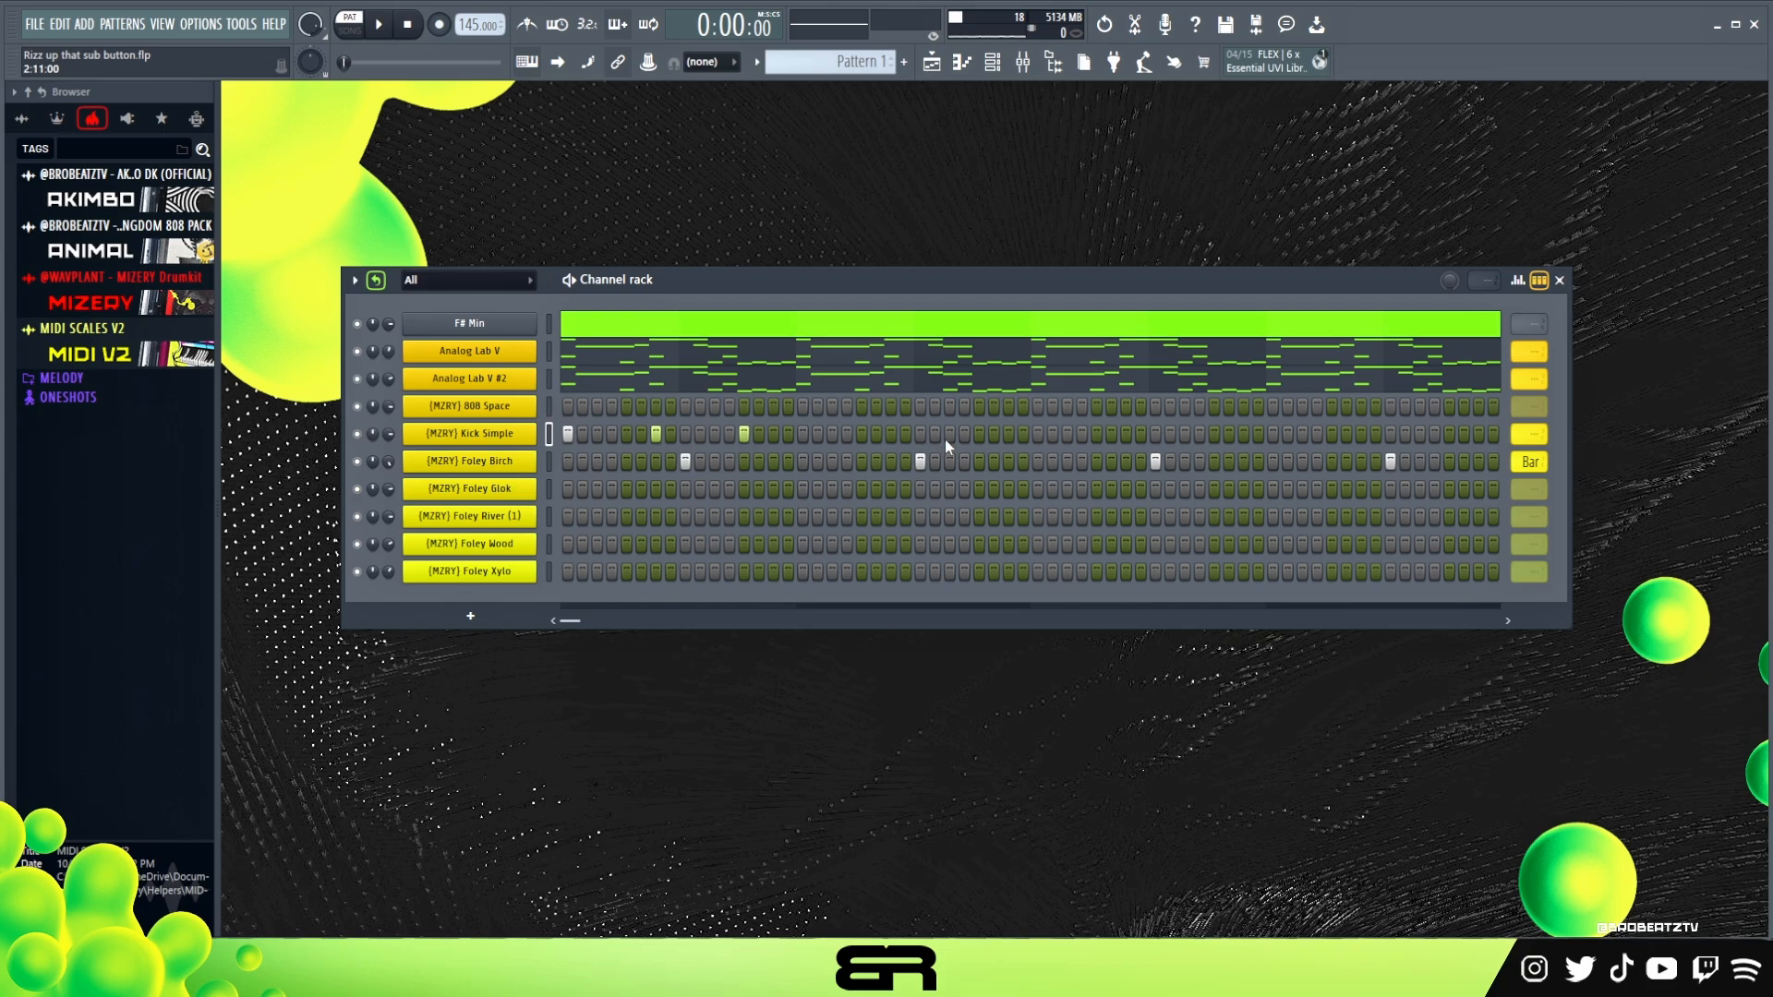
key("space")
key("space")
right_click(744, 434)
key("space")
left_click(862, 434)
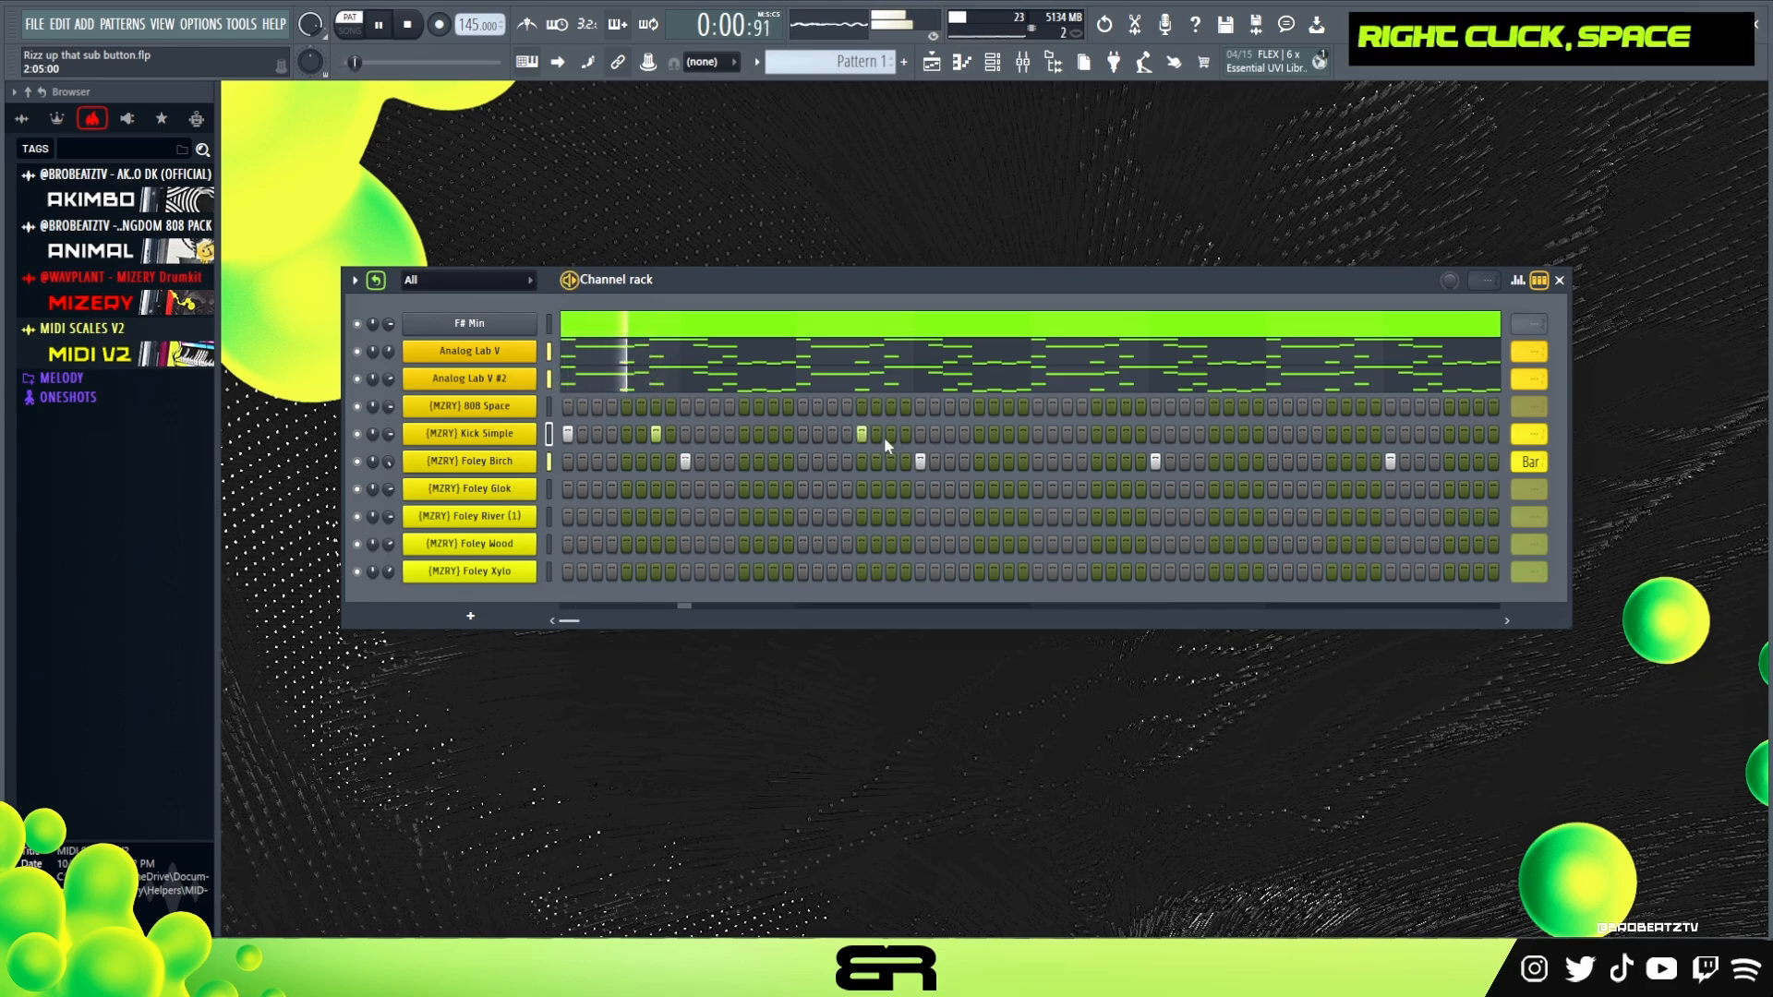
Add Kick Simple hits on steps 33, 39 and 45 and set the channel's loop point to 64
left_click(1036, 434)
left_click(1140, 435)
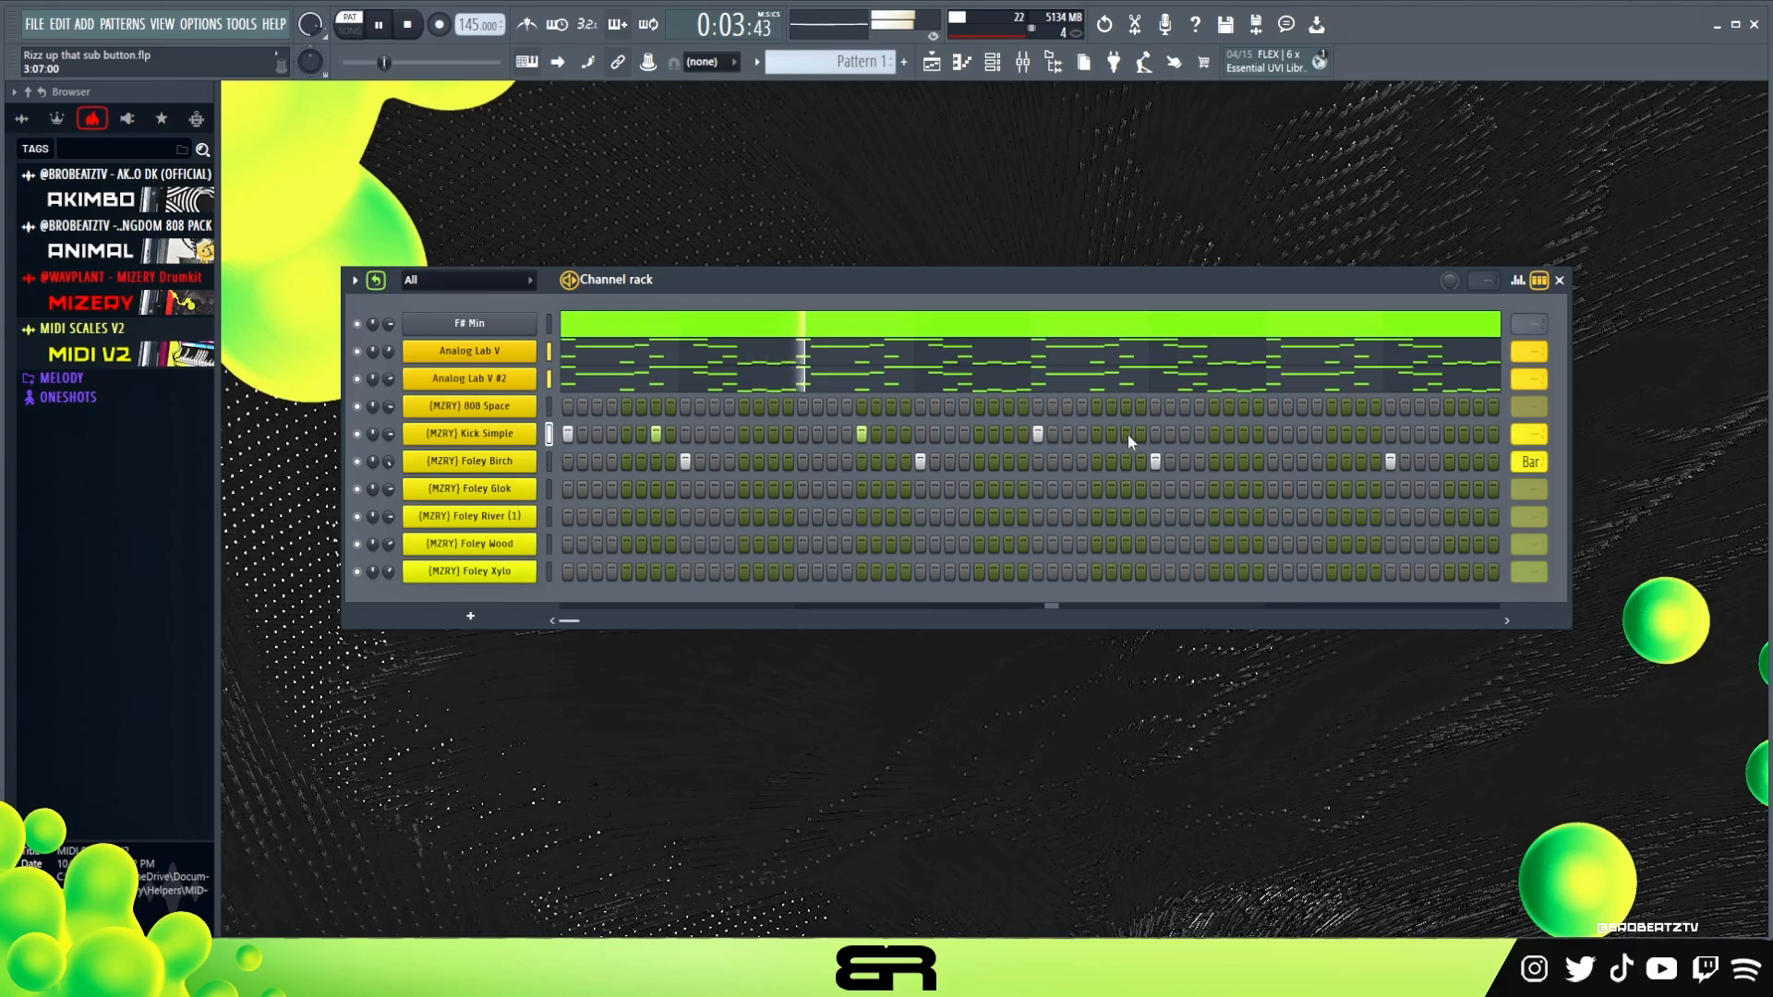
key("space")
left_click(1126, 434)
right_click(1141, 434)
left_click(1214, 434)
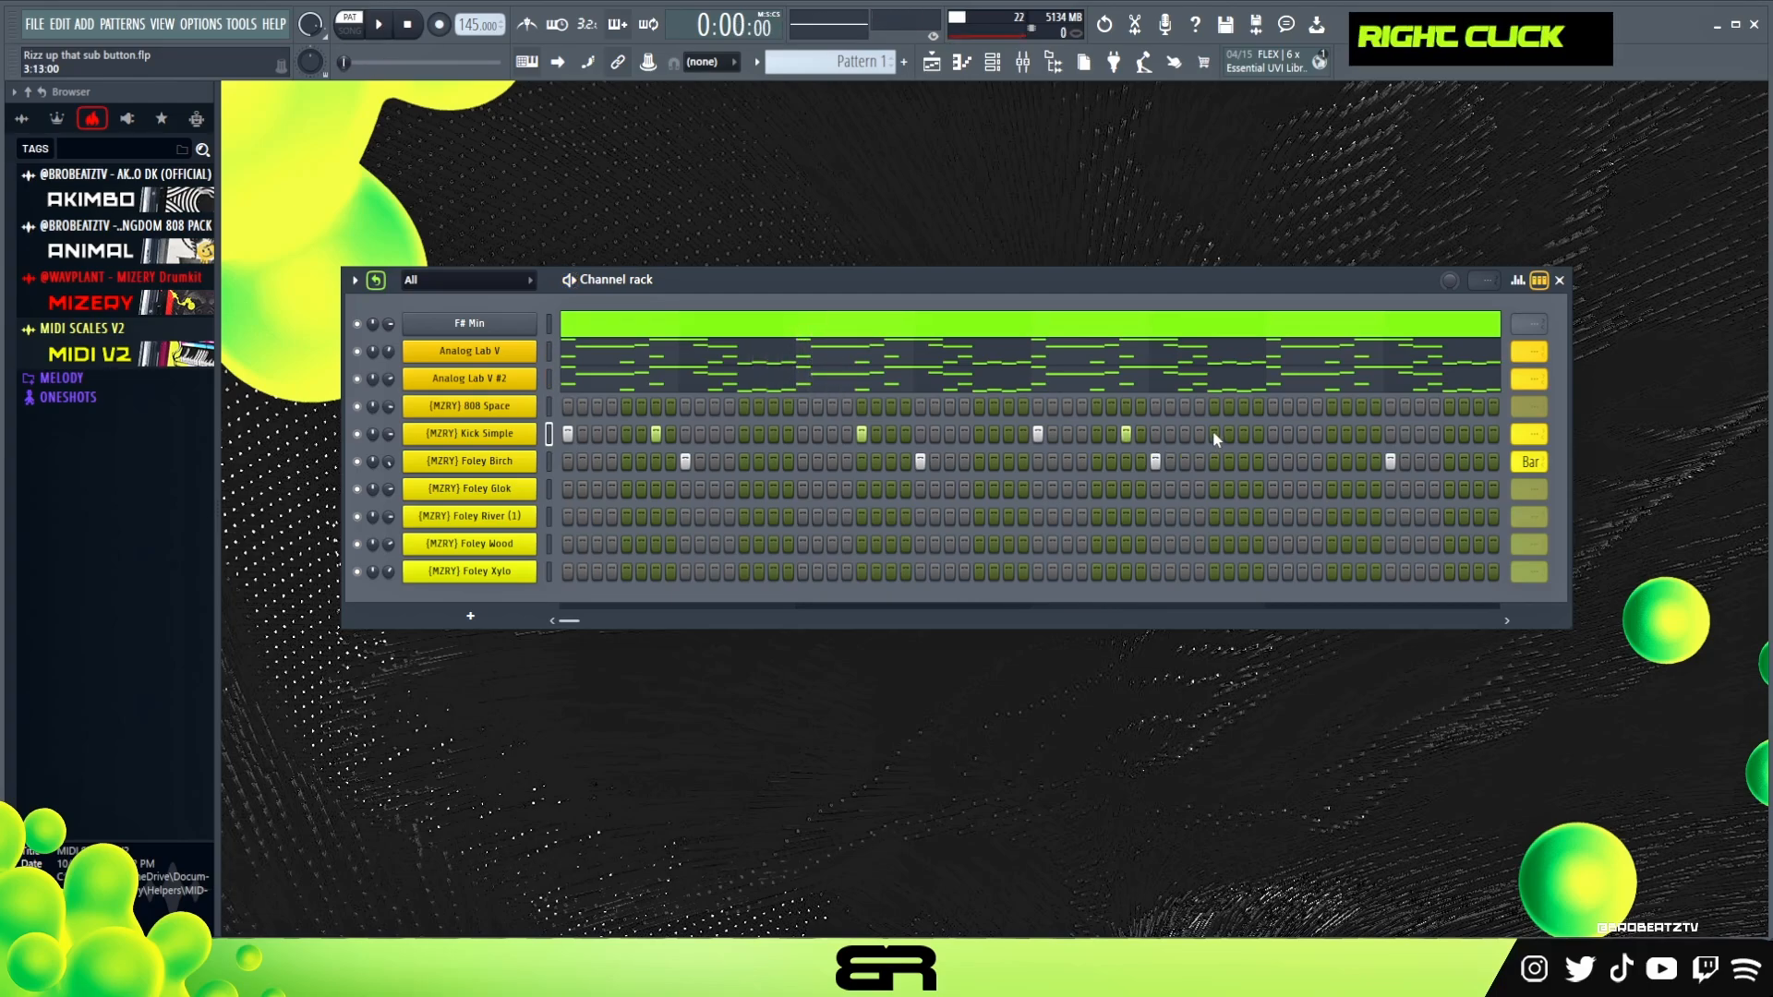
left_click_drag(1529, 434, 1529, 323)
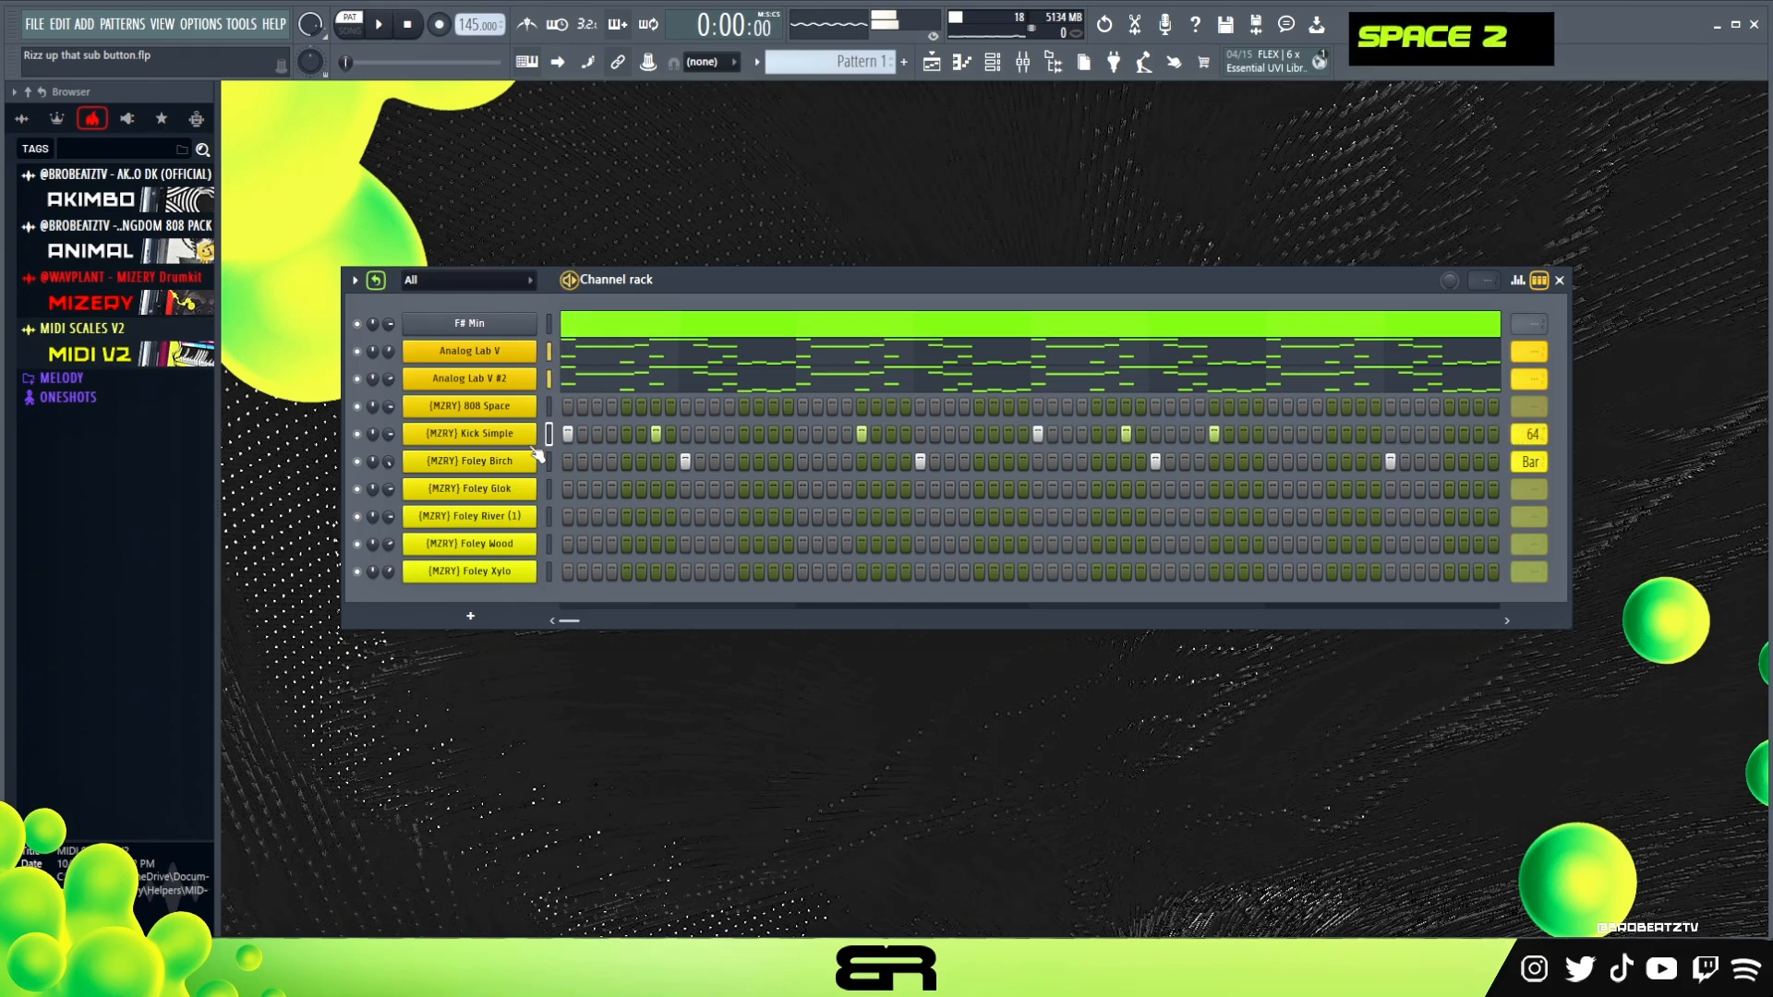
Check the Kick Simple velocities in the graph editor and play the drum pattern
left_click(1519, 282)
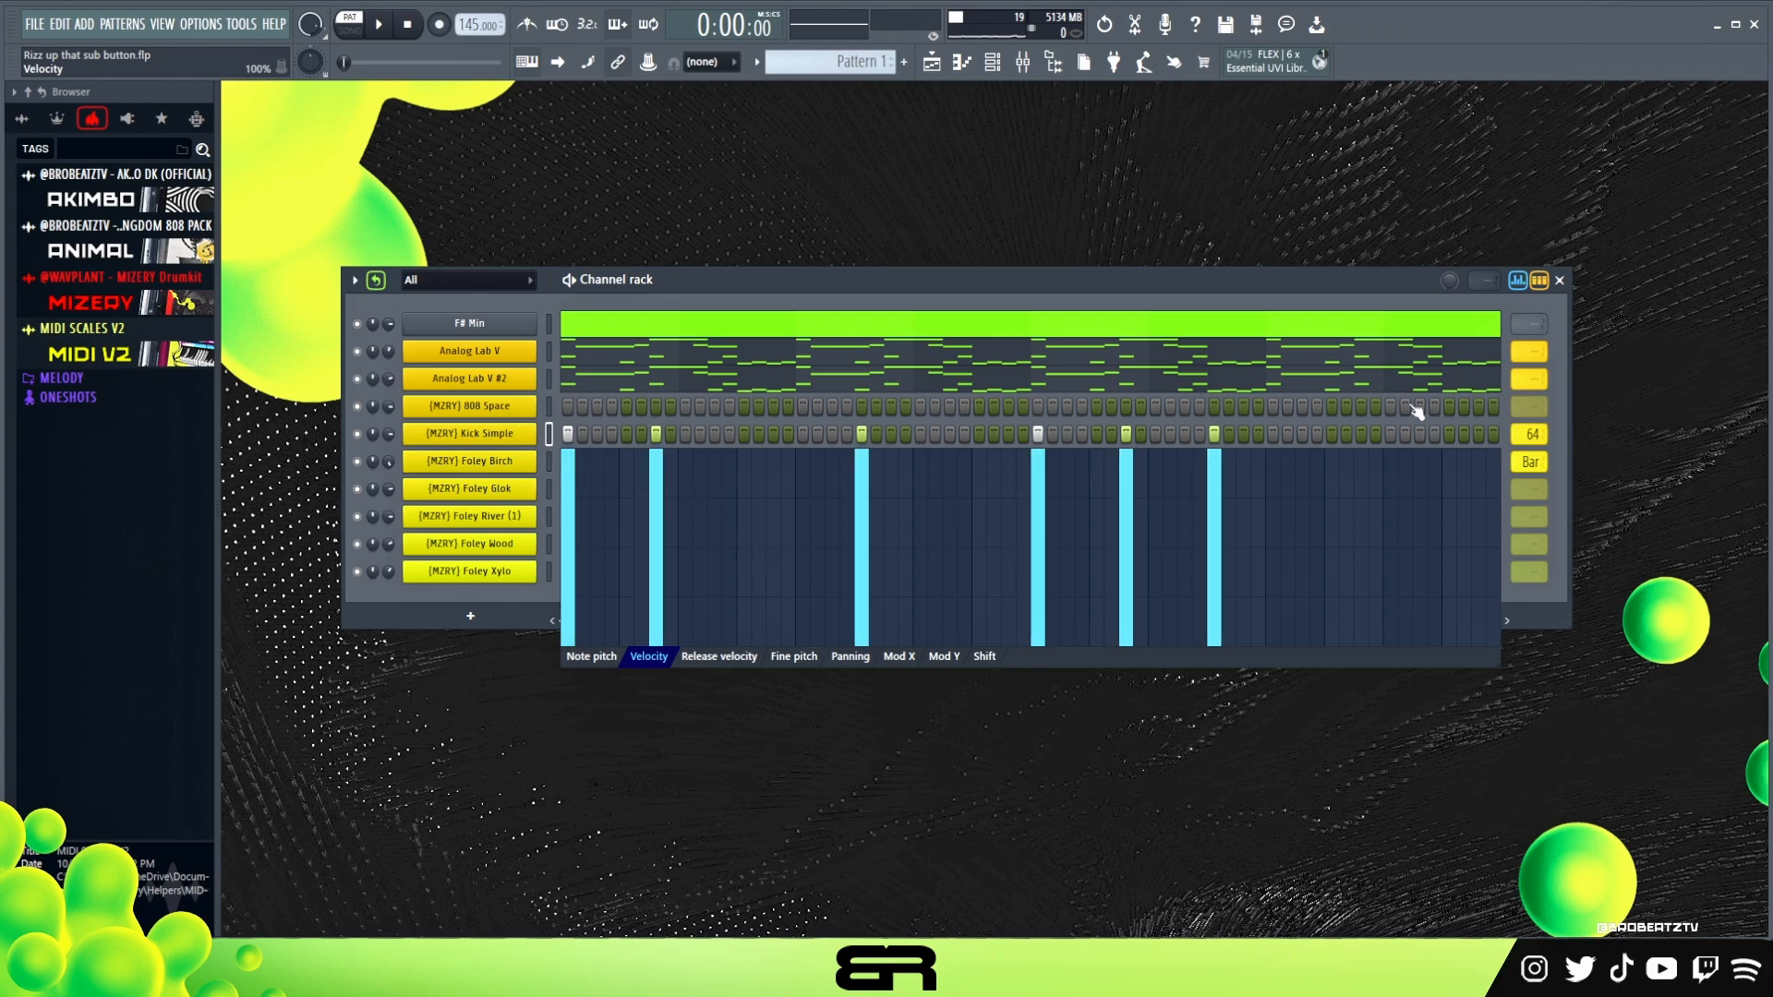
left_click(1519, 281)
key("space")
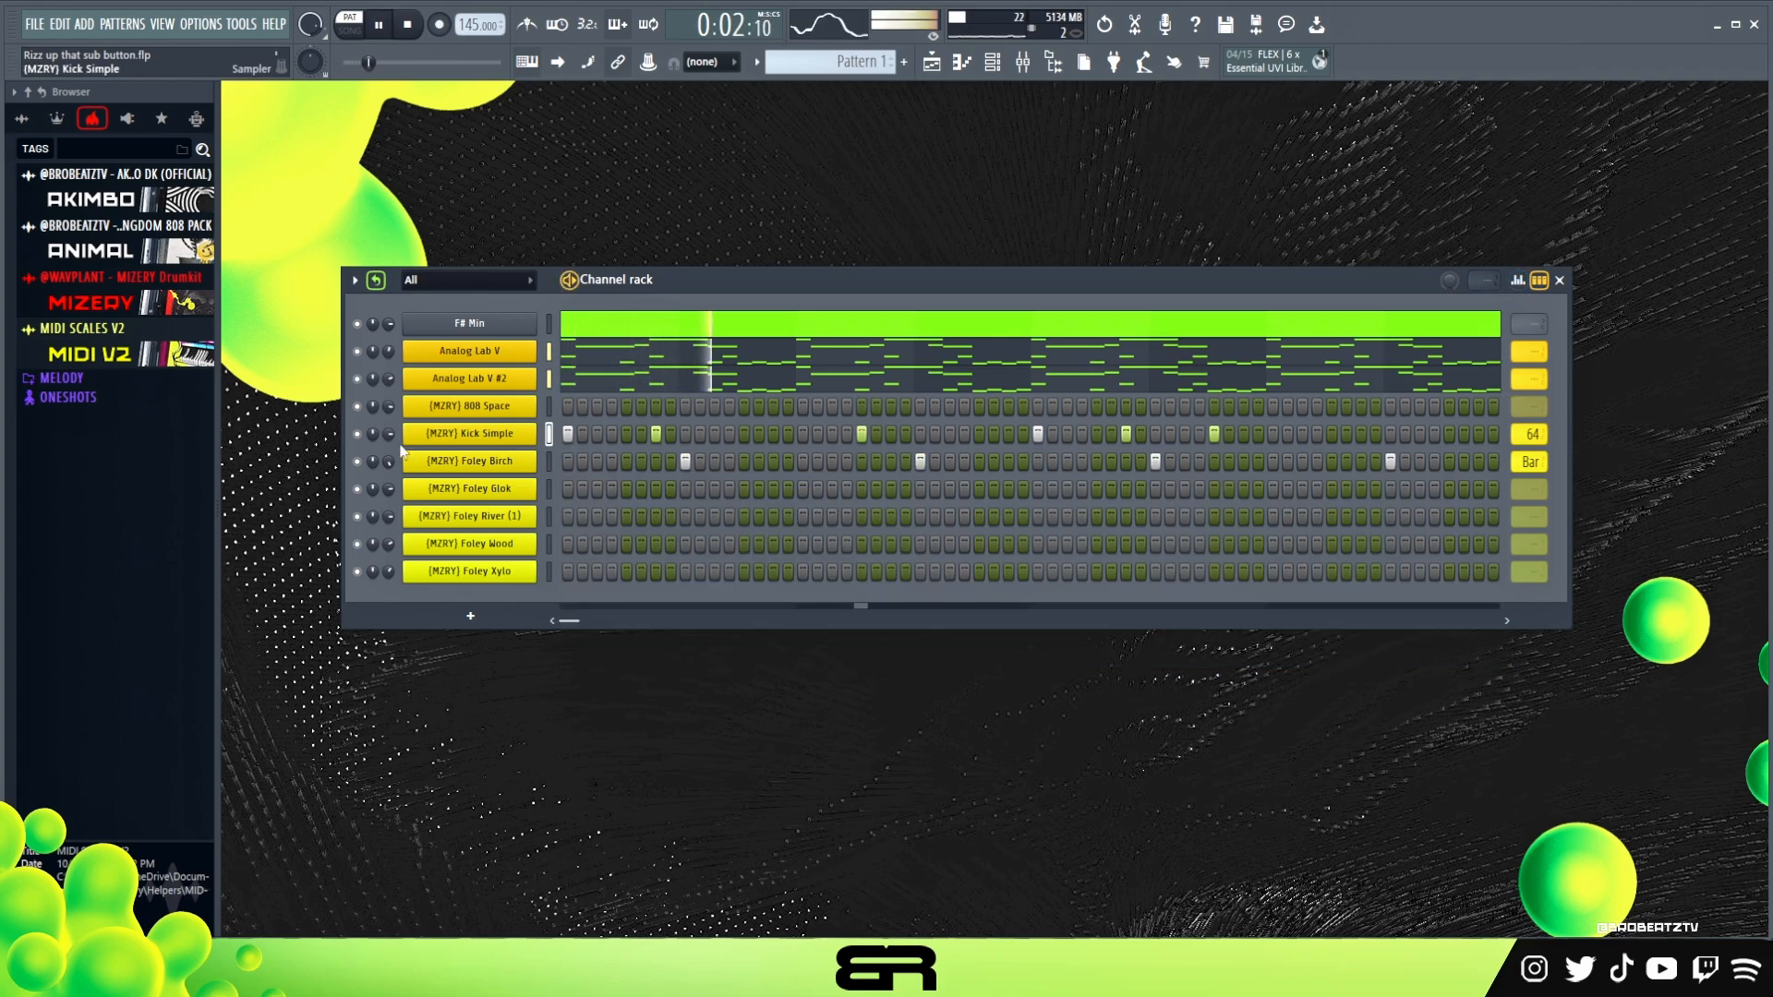
scroll(388, 434, "down", 2)
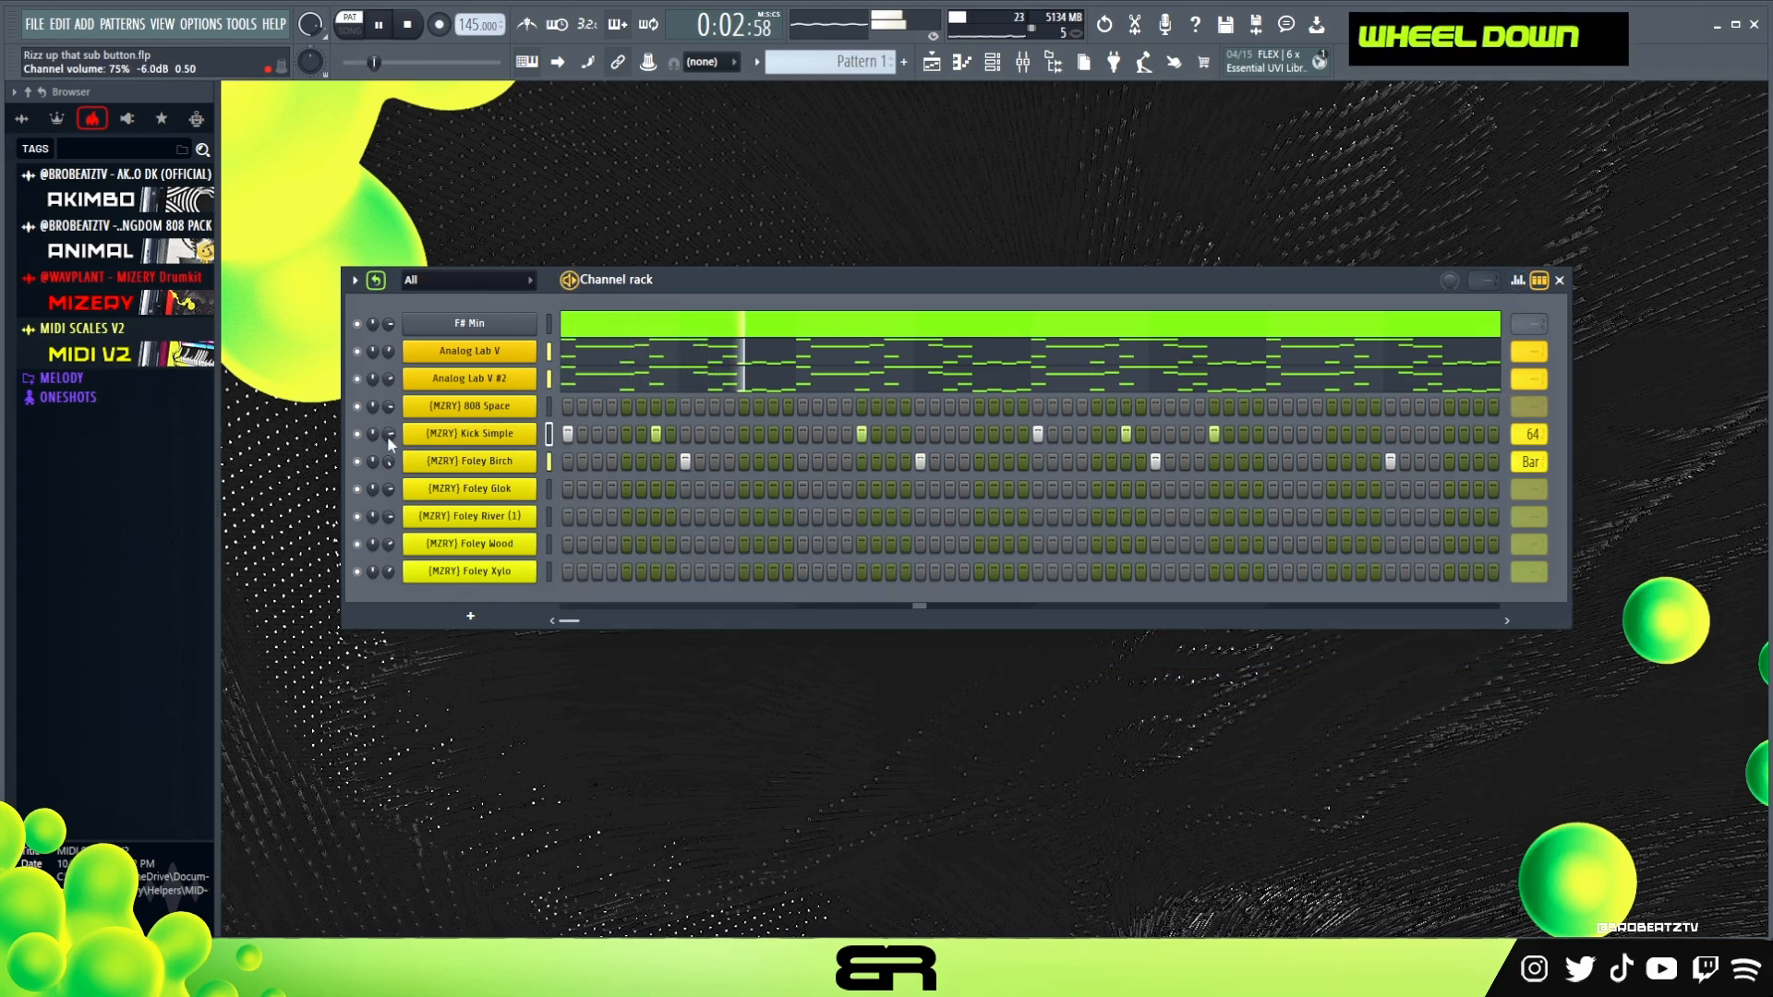
key("space")
Place Foley River (1) and Foley Xylo hits on step 1 and a Foley Wood hit on step 7
left_click(567, 517)
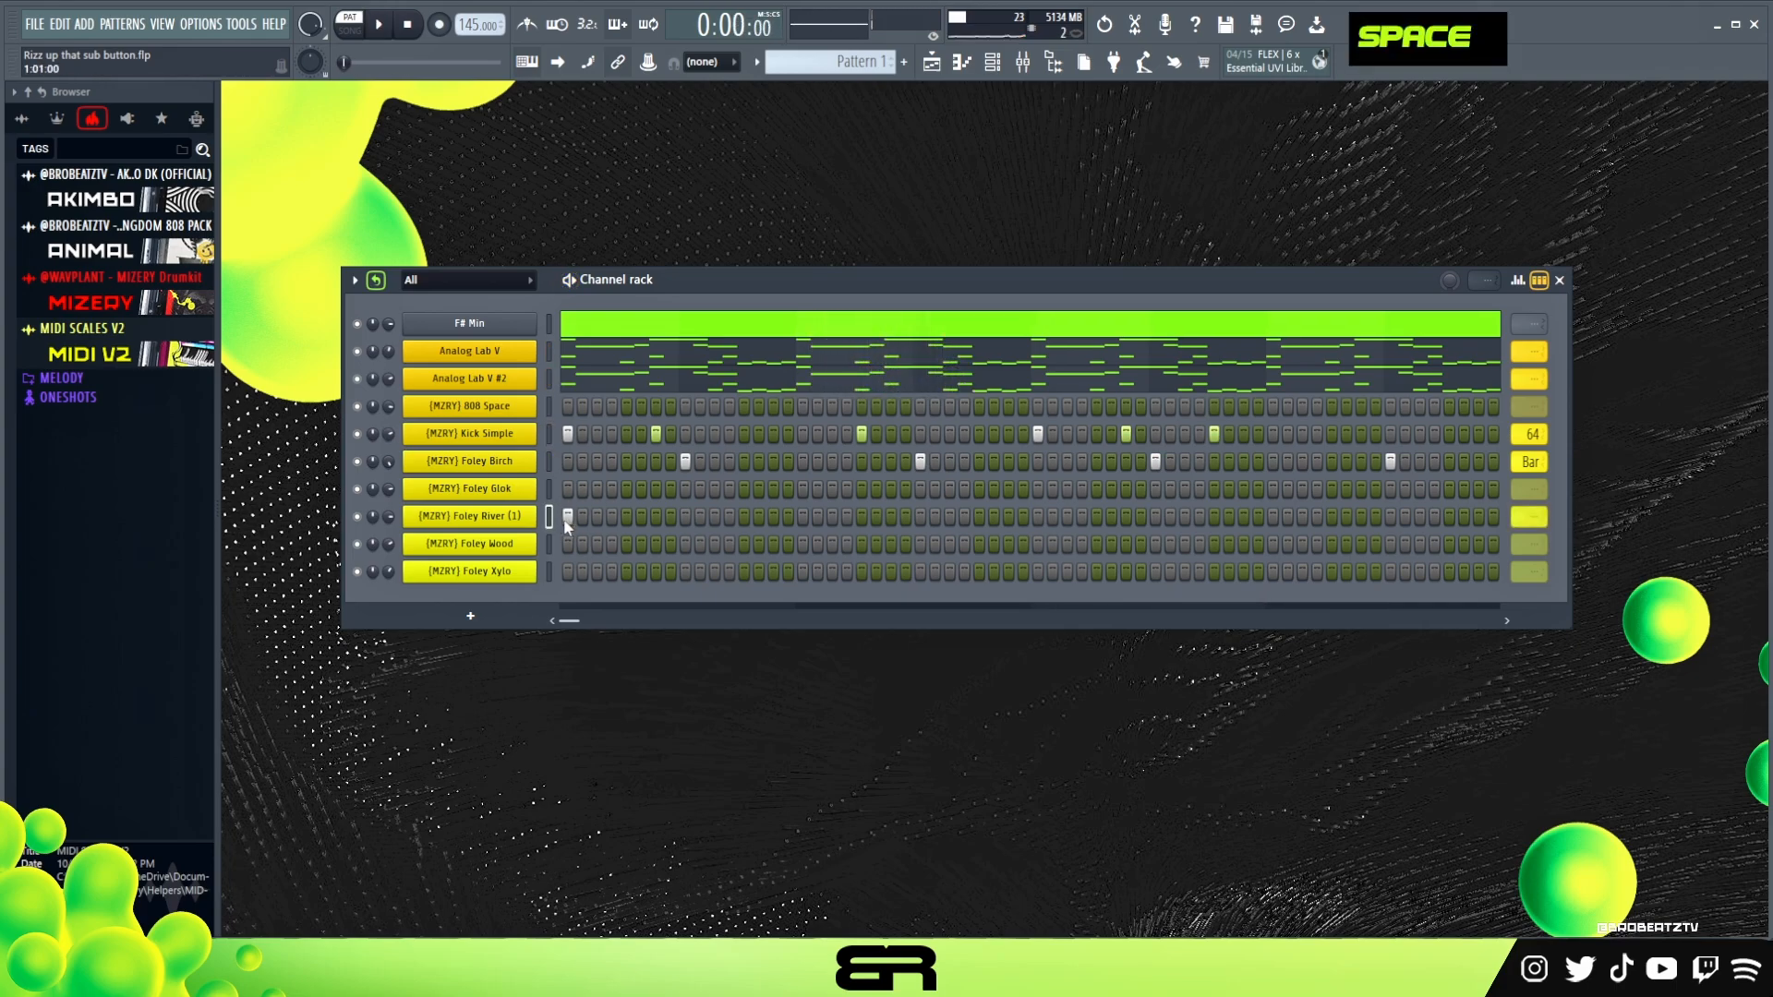
left_click(567, 572)
left_click(655, 544)
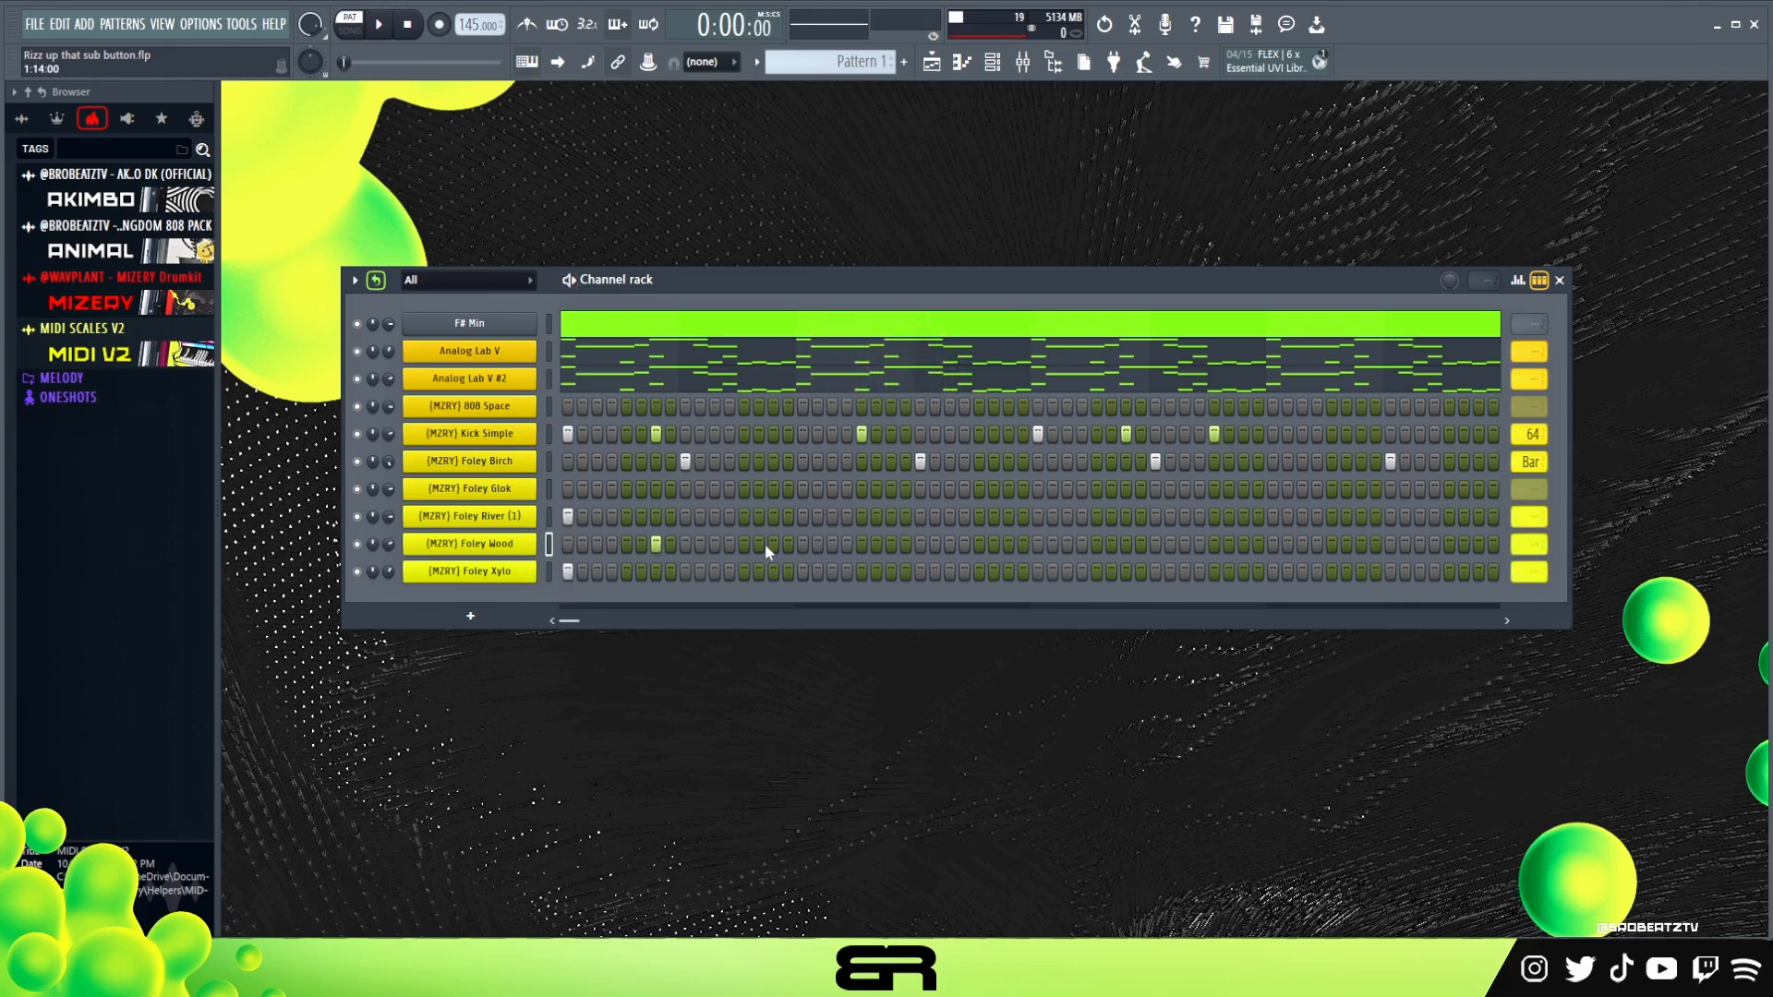
Replay the start of the pattern several times to check the timing of the foley hits
key("space")
key("space")
key("space")
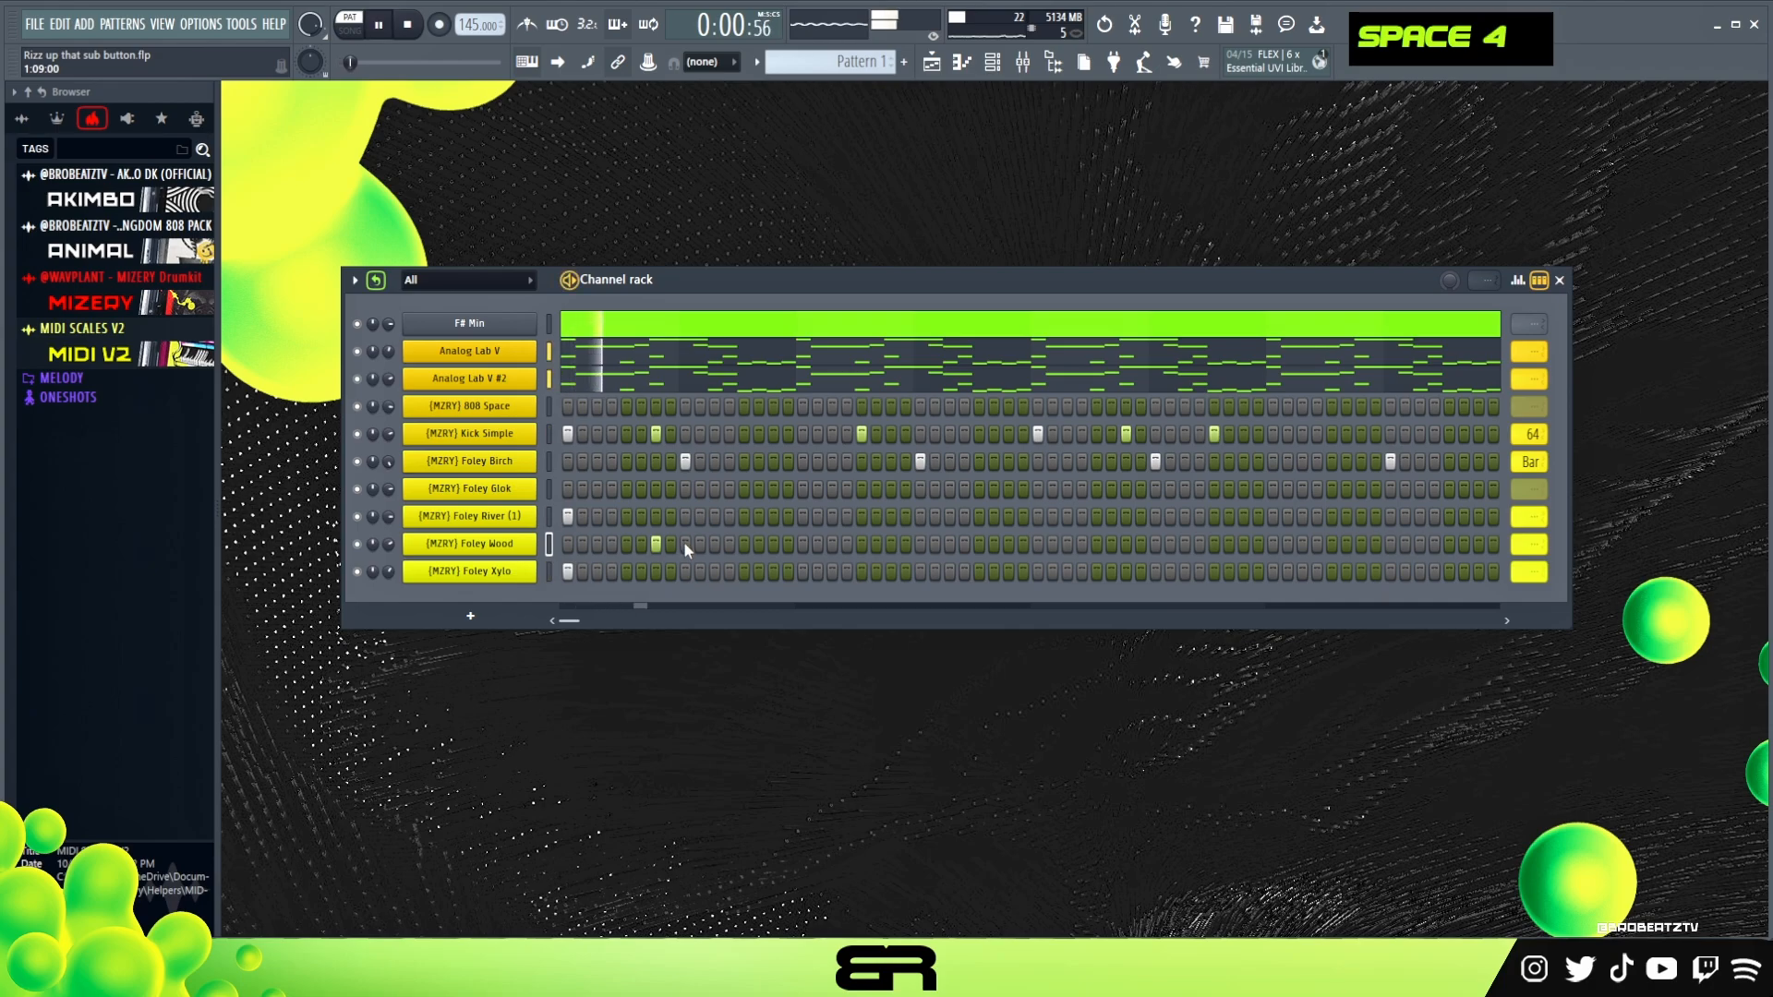
key("space")
key("space")
key("space")
key("space")
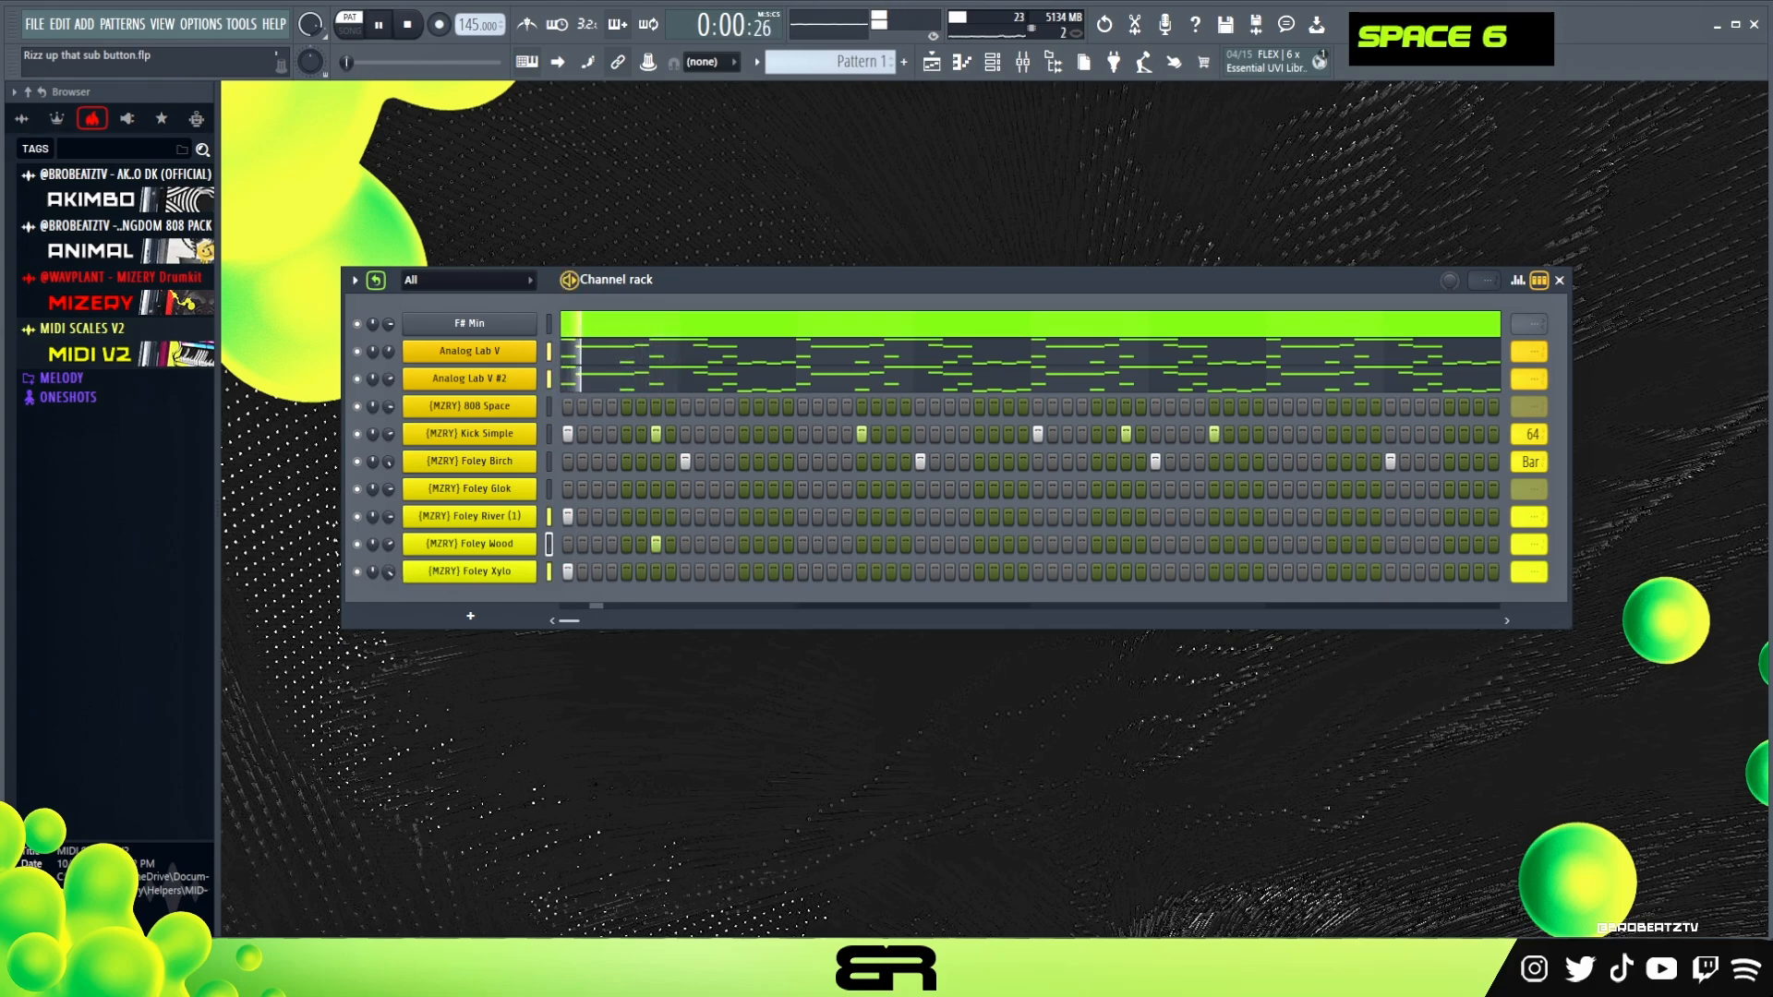
key("space")
key("space")
key("space")
key("space")
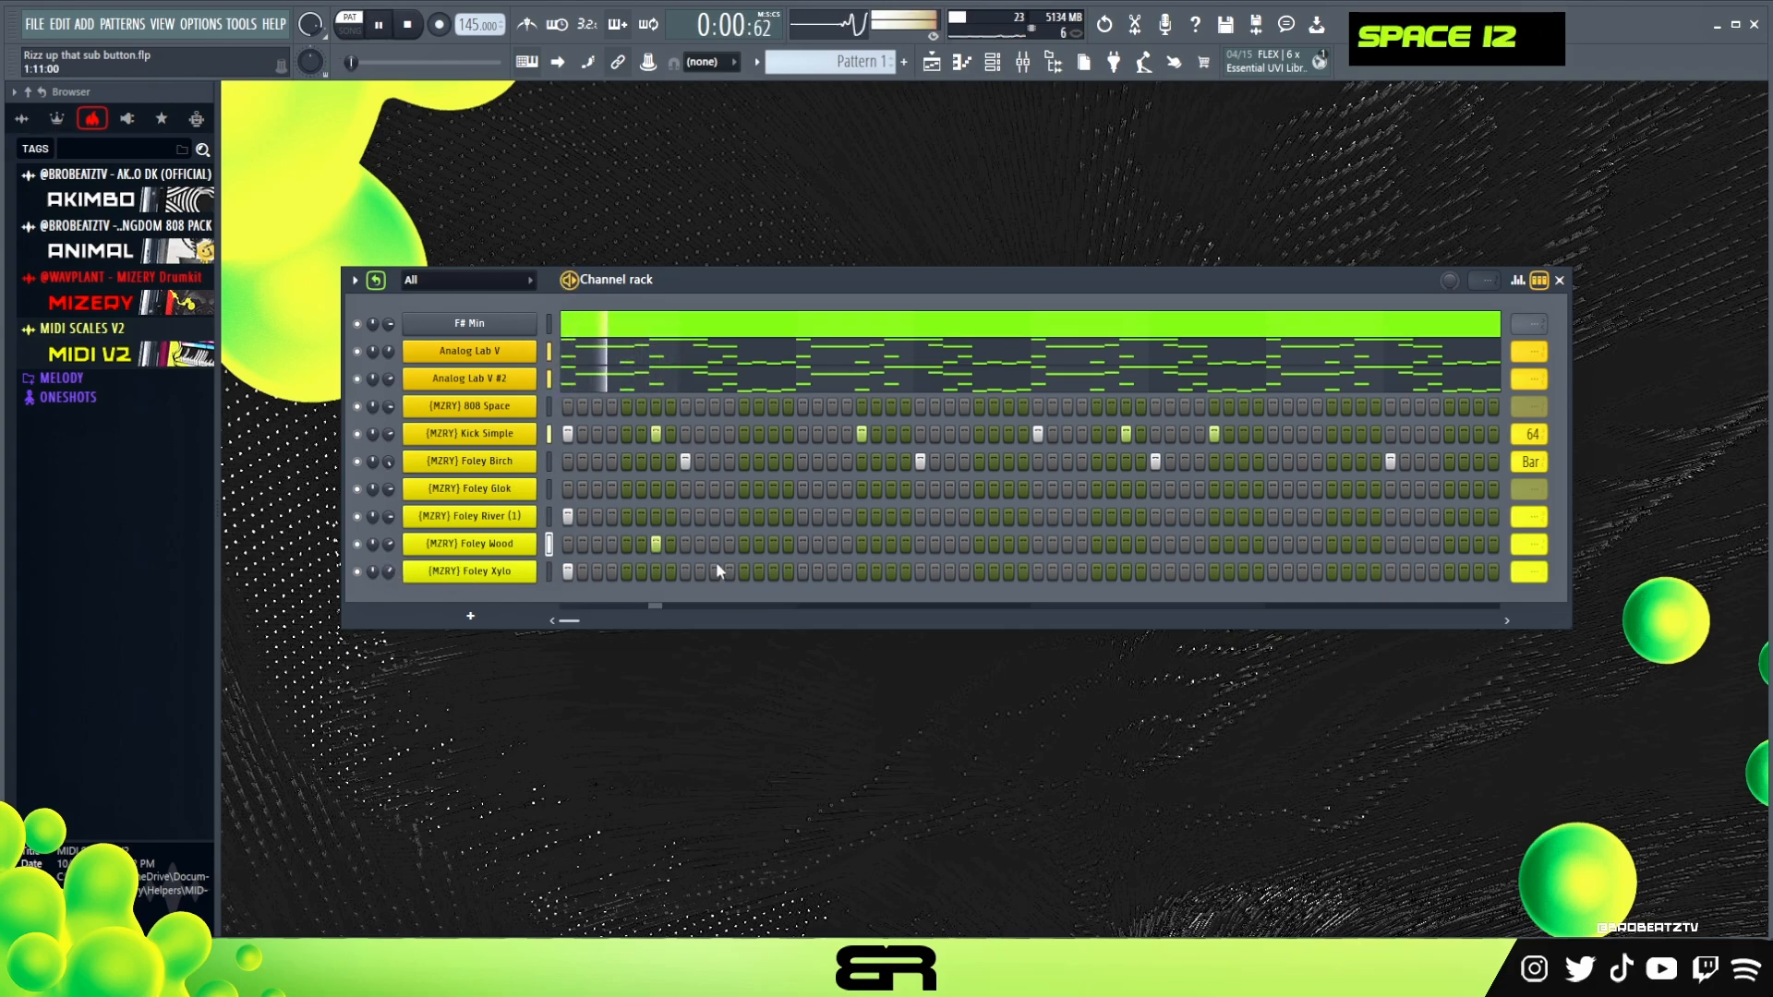
Add Foley Xylo on step 17, Foley Wood on step 23 and Foley River (1) on step 13 during playback
left_click(802, 571)
key("space")
left_click(891, 544)
key("space")
left_click(744, 516)
key("space")
key("space")
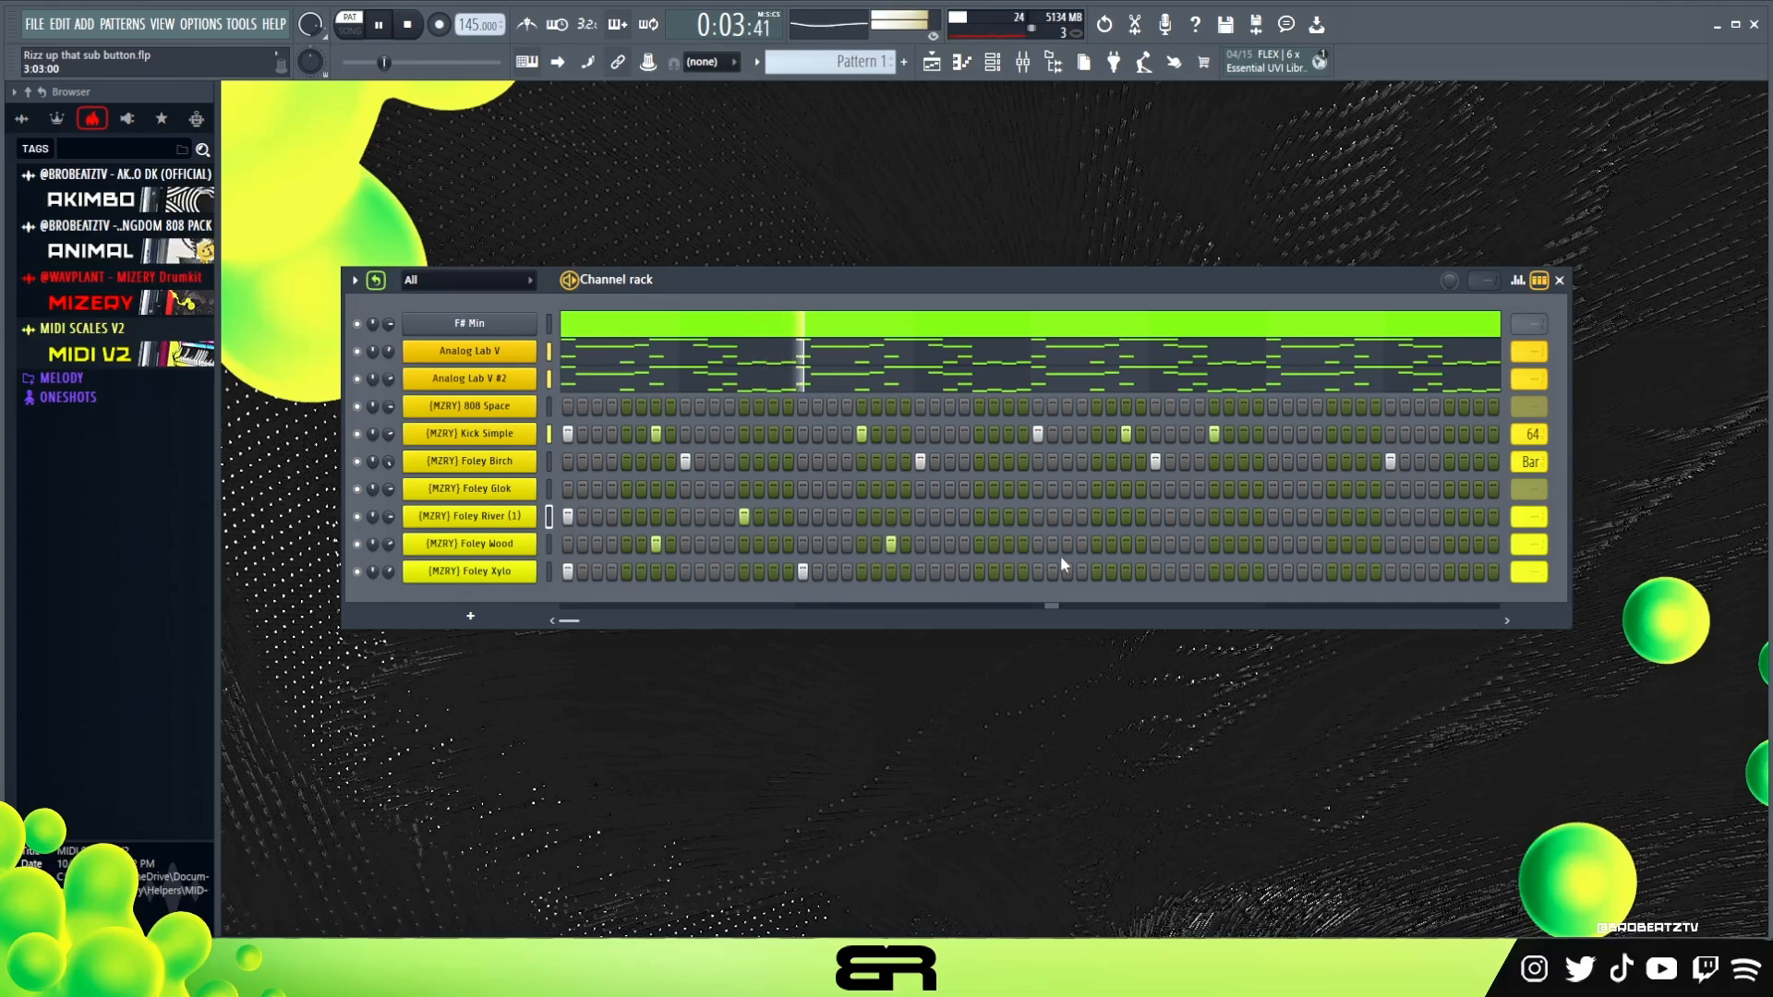
Stop playback and set the loop point of Foley River (1) to 32 and of Foley Wood and Foley Xylo to Bar
key("space")
left_click_drag(1530, 517, 1530, 458)
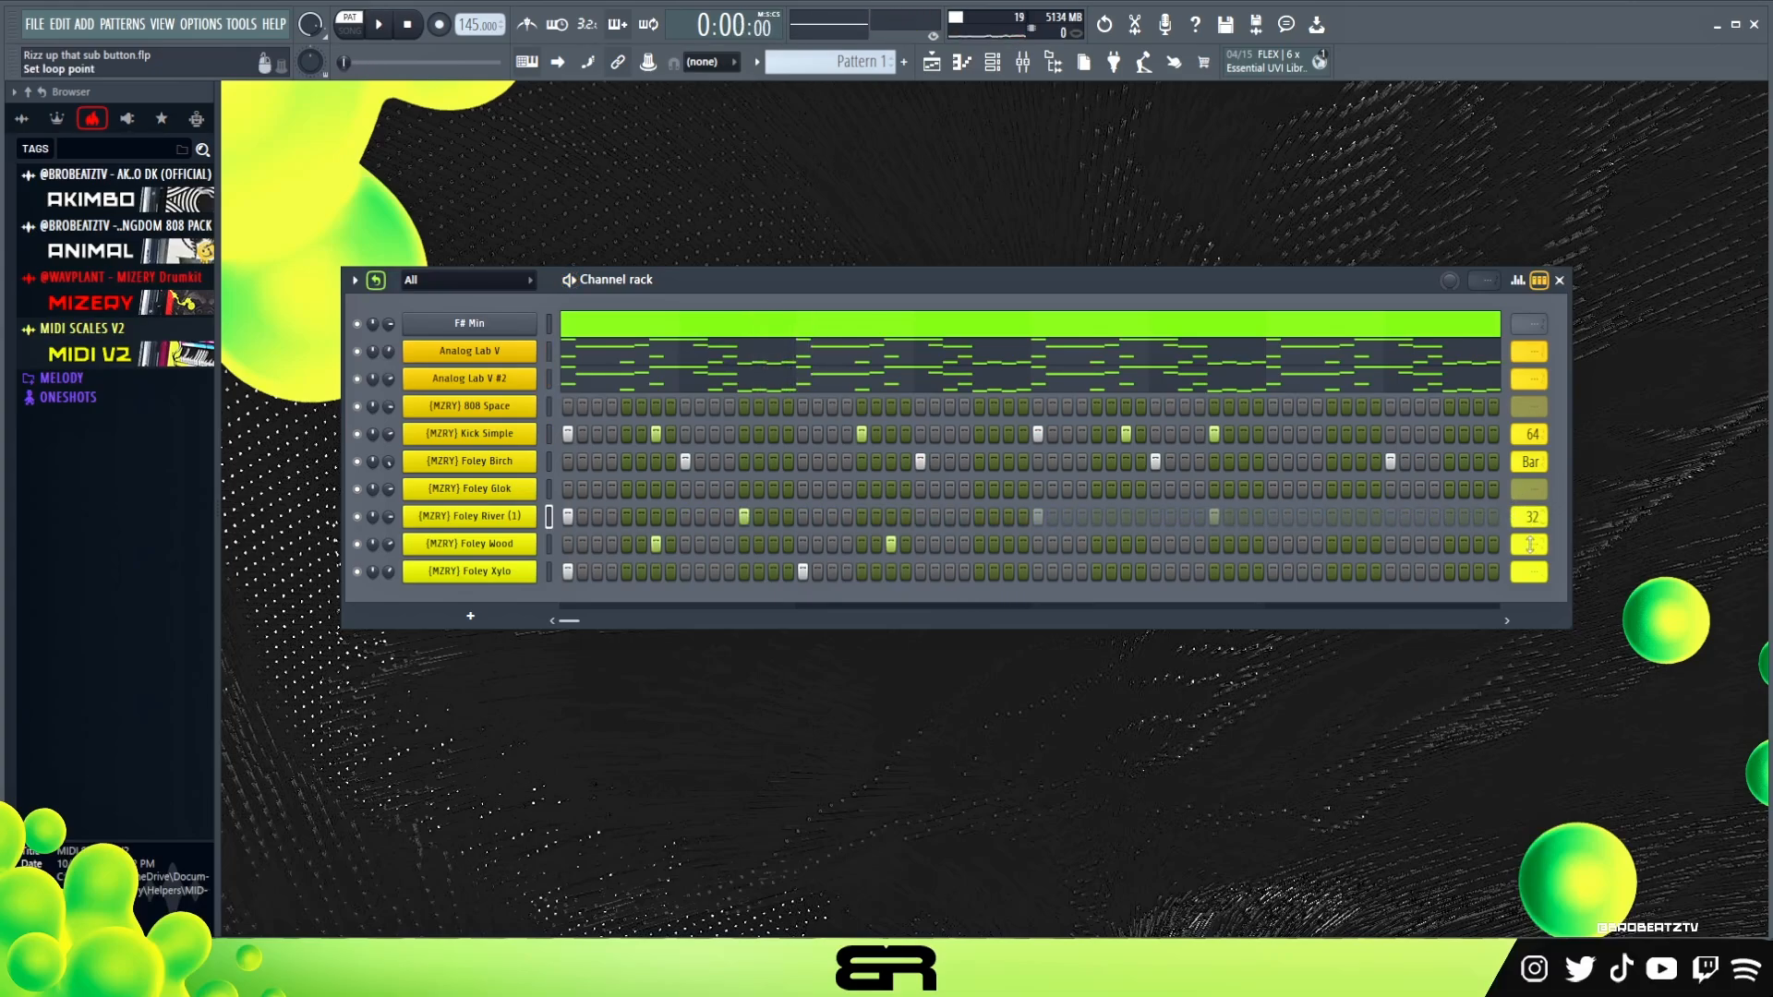
scroll(1529, 545, "down", 2)
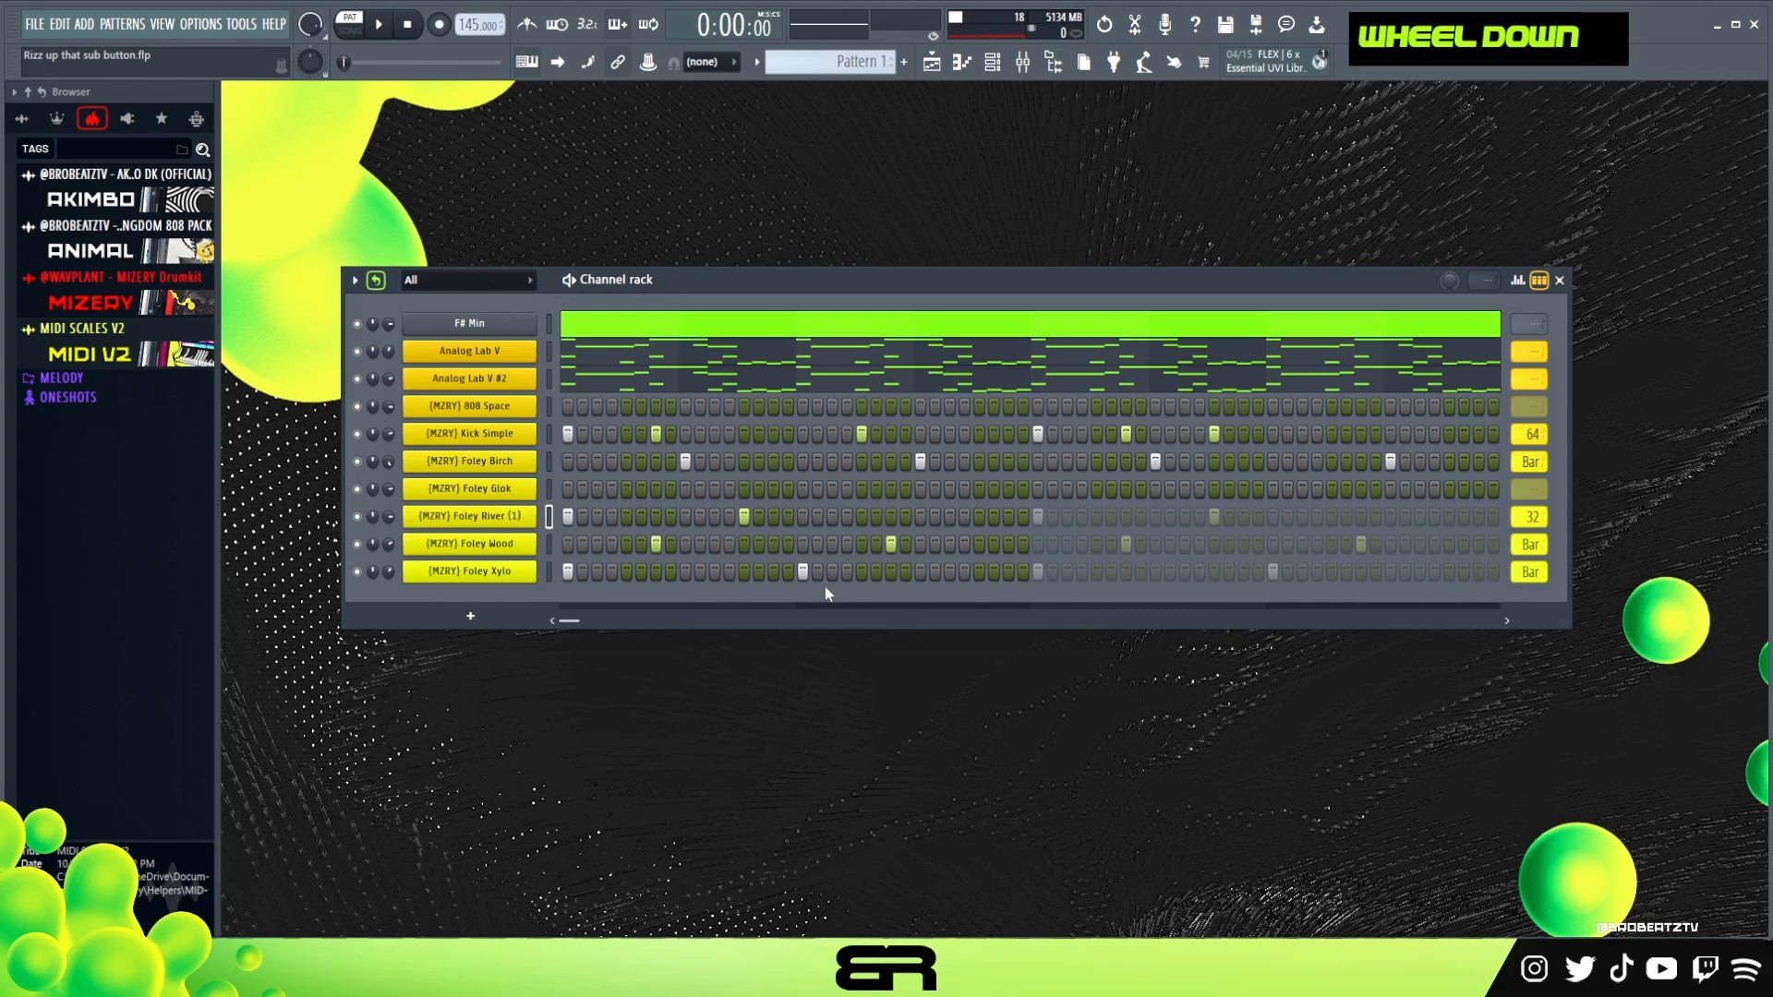
right_click(546, 492)
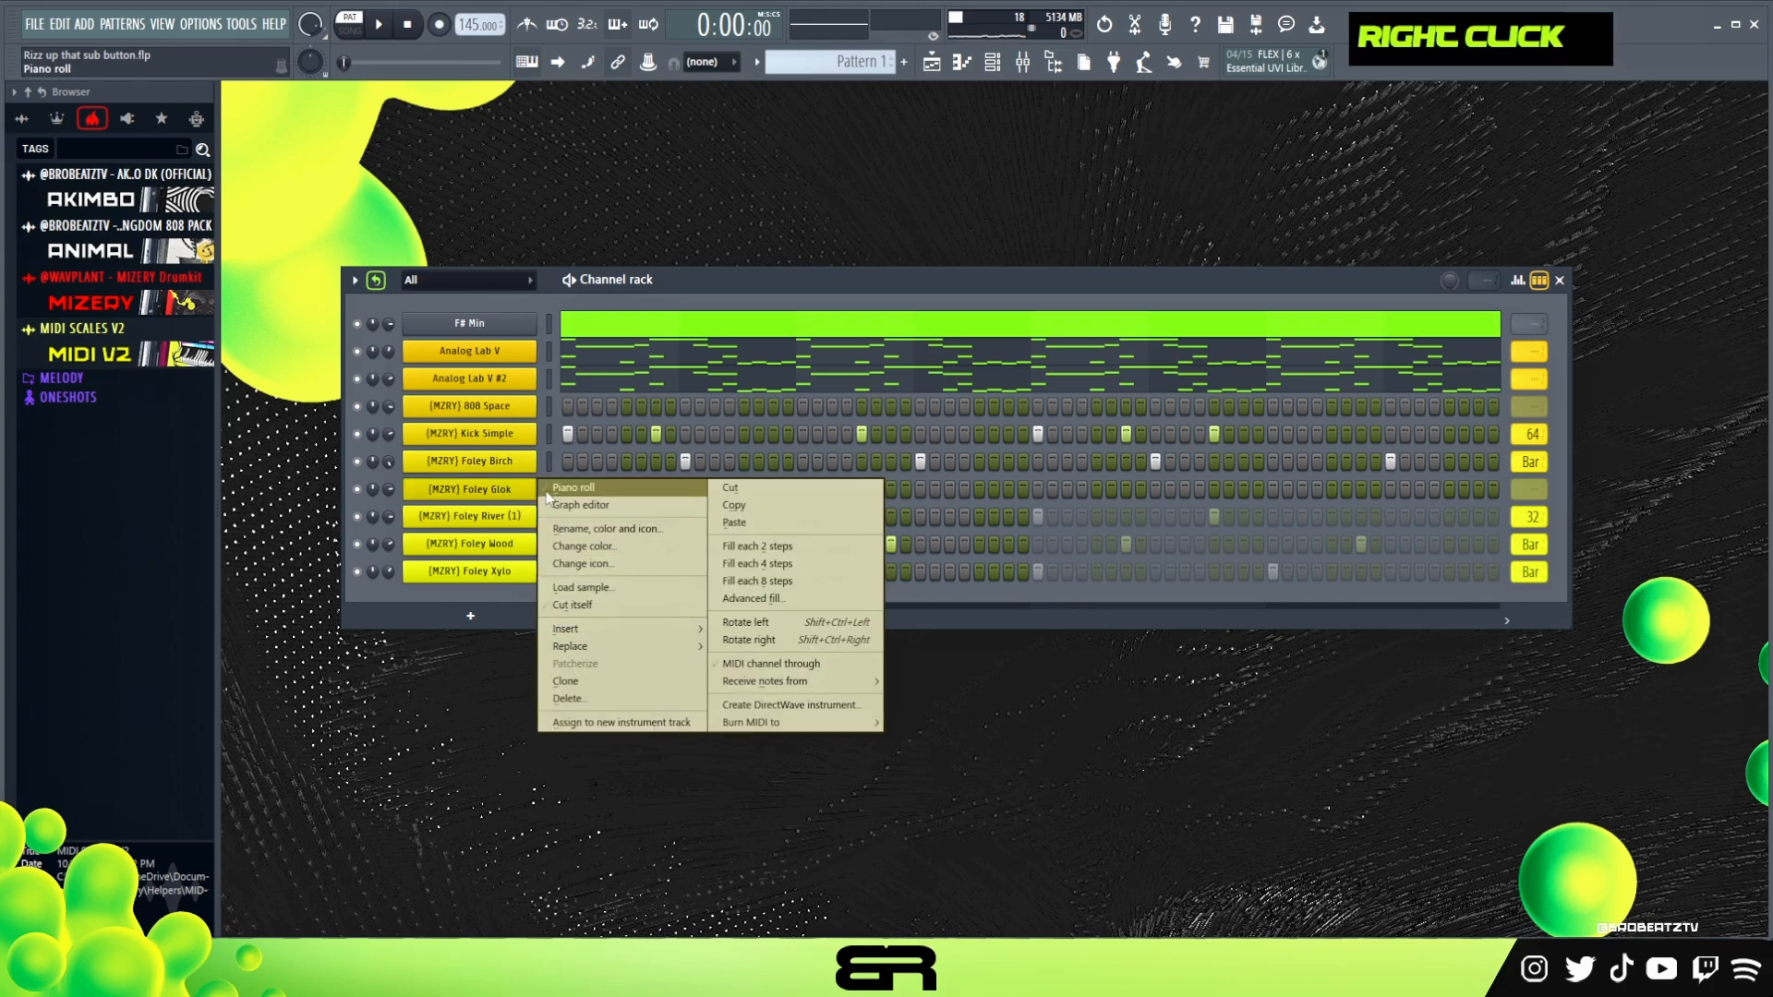
left_click(585, 461)
right_click(586, 461)
Program Foley Glok hits on steps 1, 2, 3 and every second step from 5 to 21, and play the pattern
left_click(569, 491)
left_click(584, 492)
left_click(598, 492)
left_click(628, 491)
left_click(653, 495)
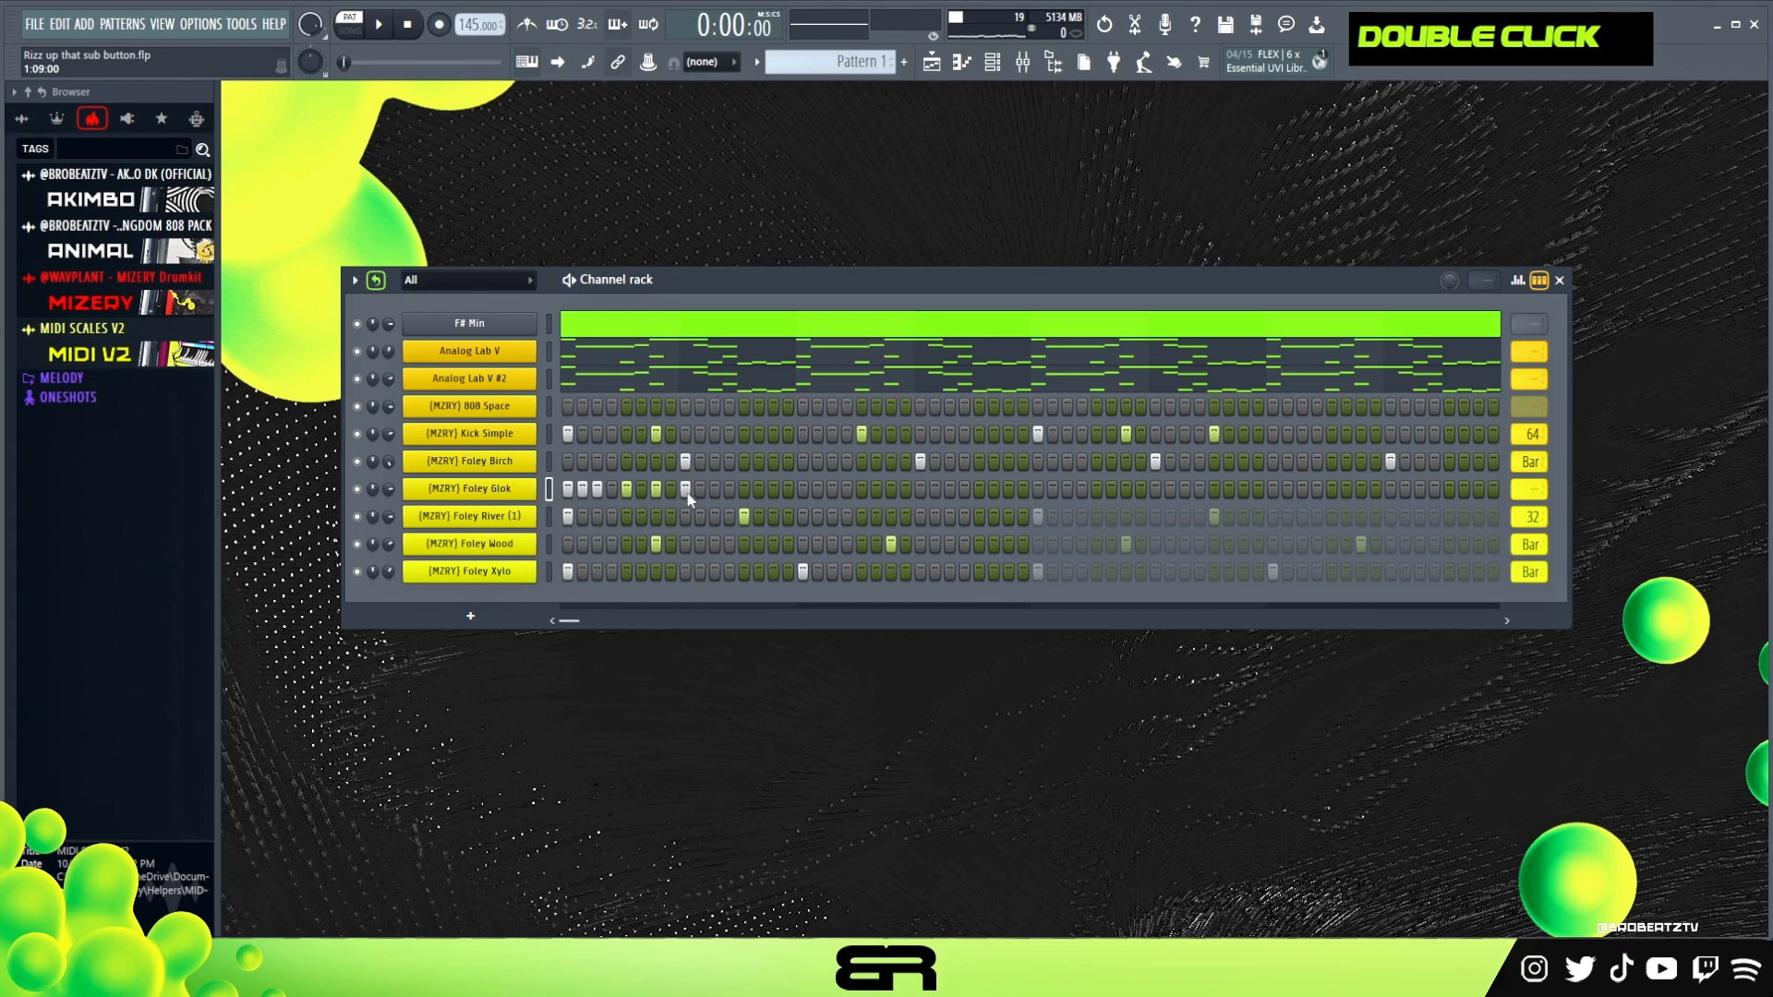
right_click(761, 491)
left_click(774, 491)
left_click(802, 490)
key("space")
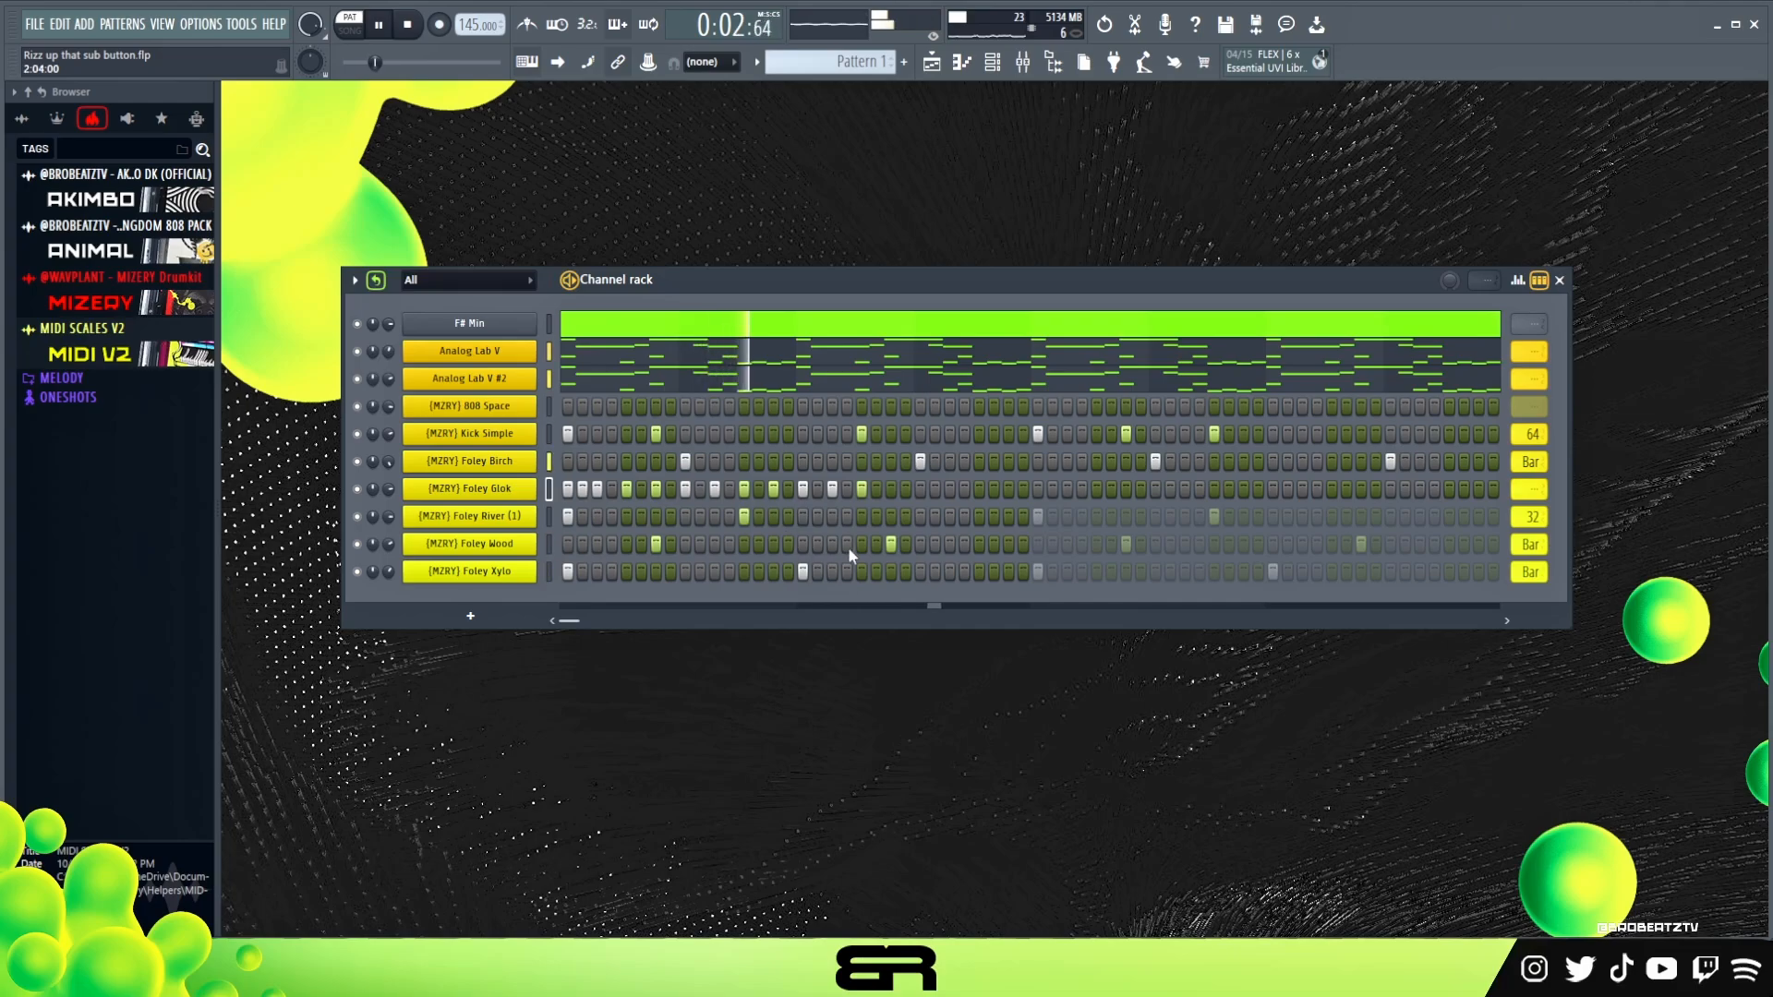
key("space")
Open the Foley Glok channel's notes in the piano roll
right_click(534, 484)
left_click(565, 489)
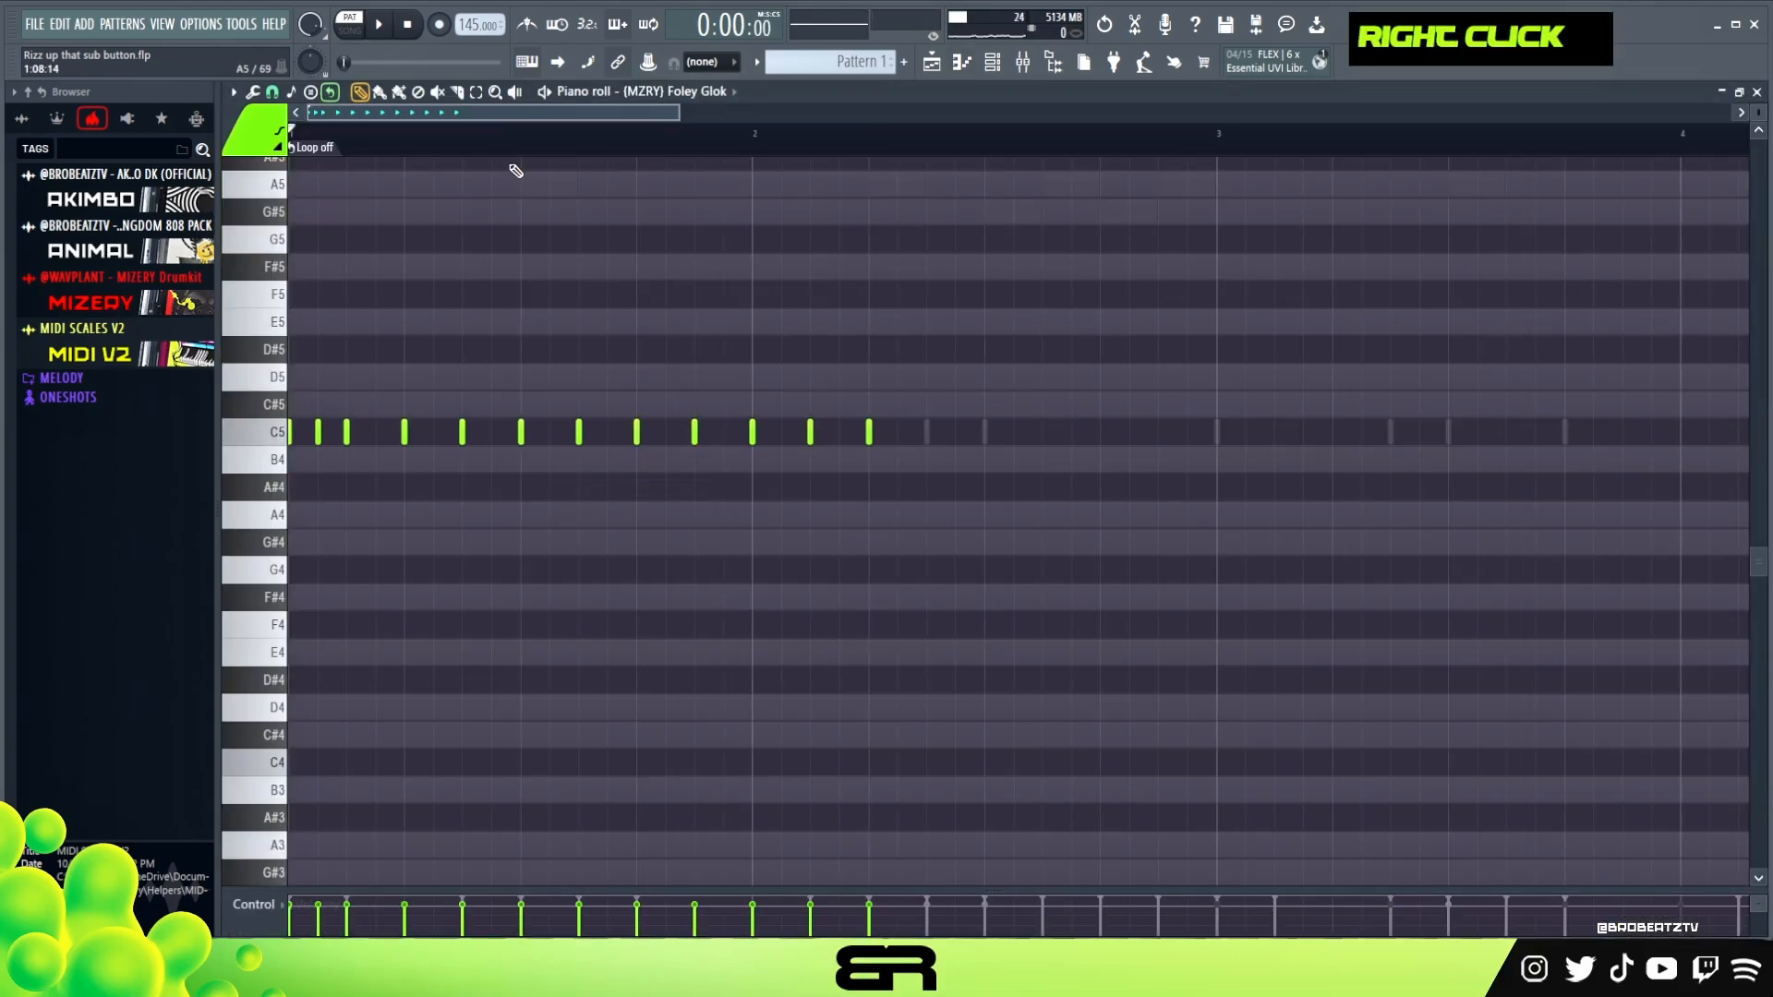
left_click_drag(605, 360, 781, 480)
scroll(332, 118, "up", 1)
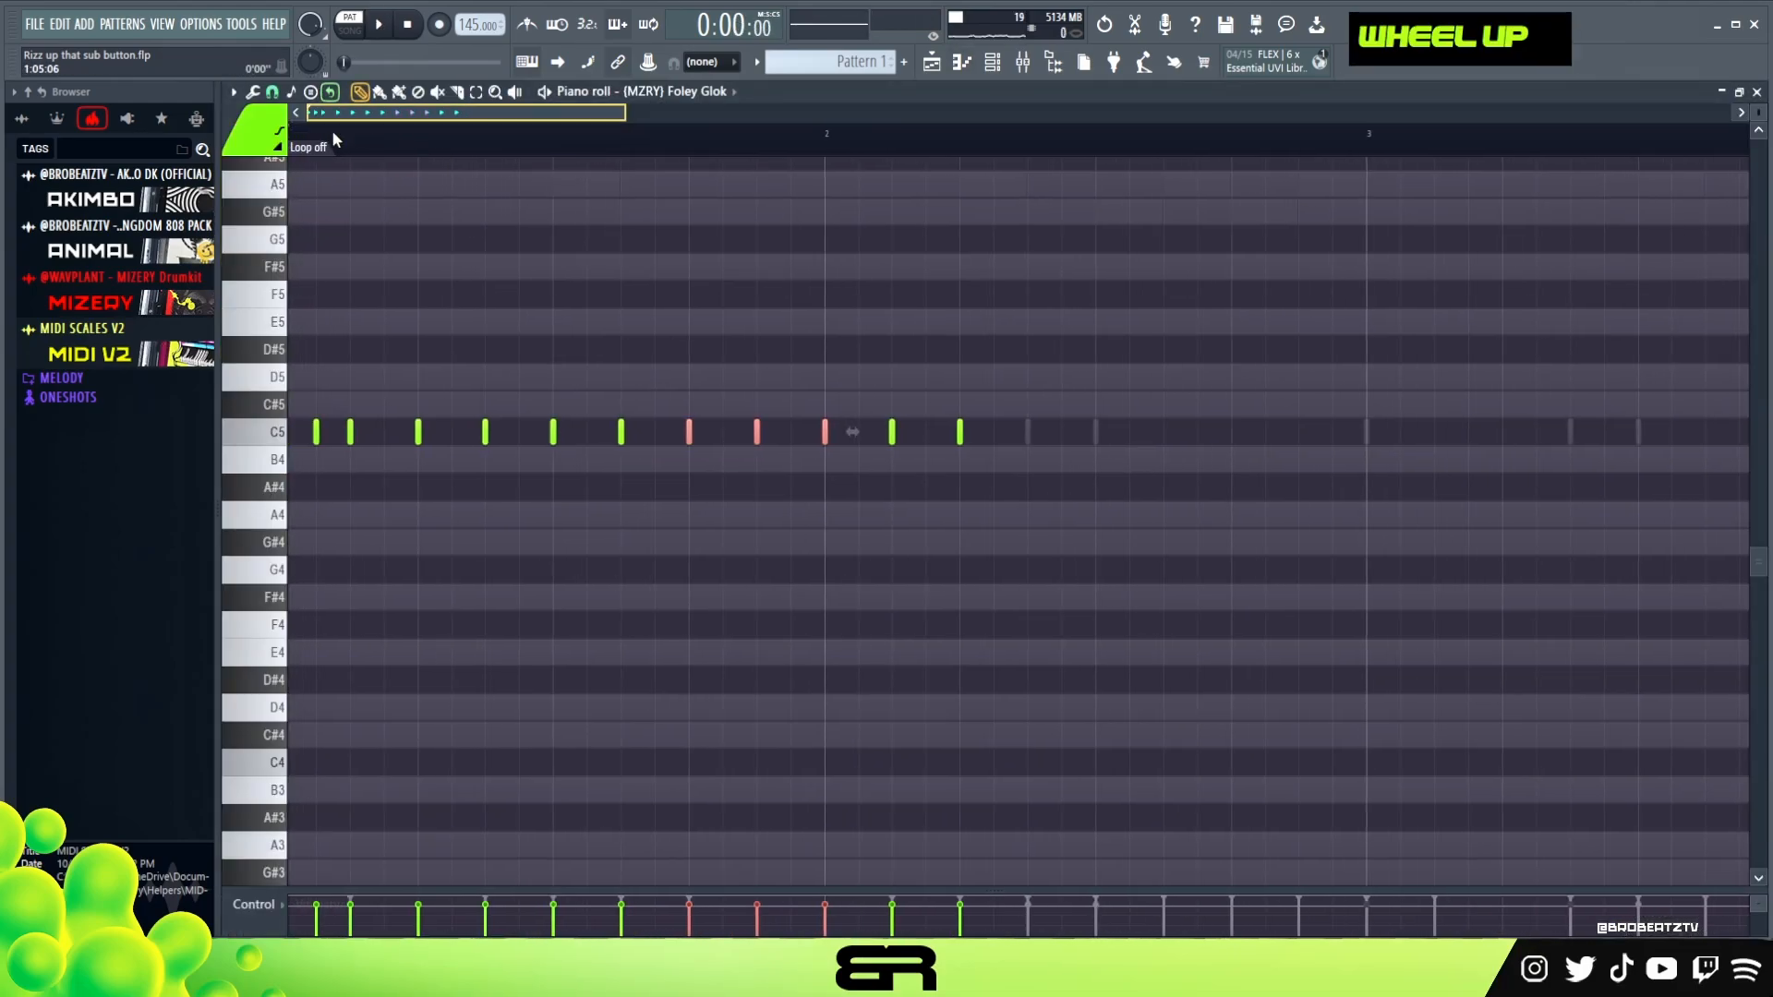
right_click(639, 540)
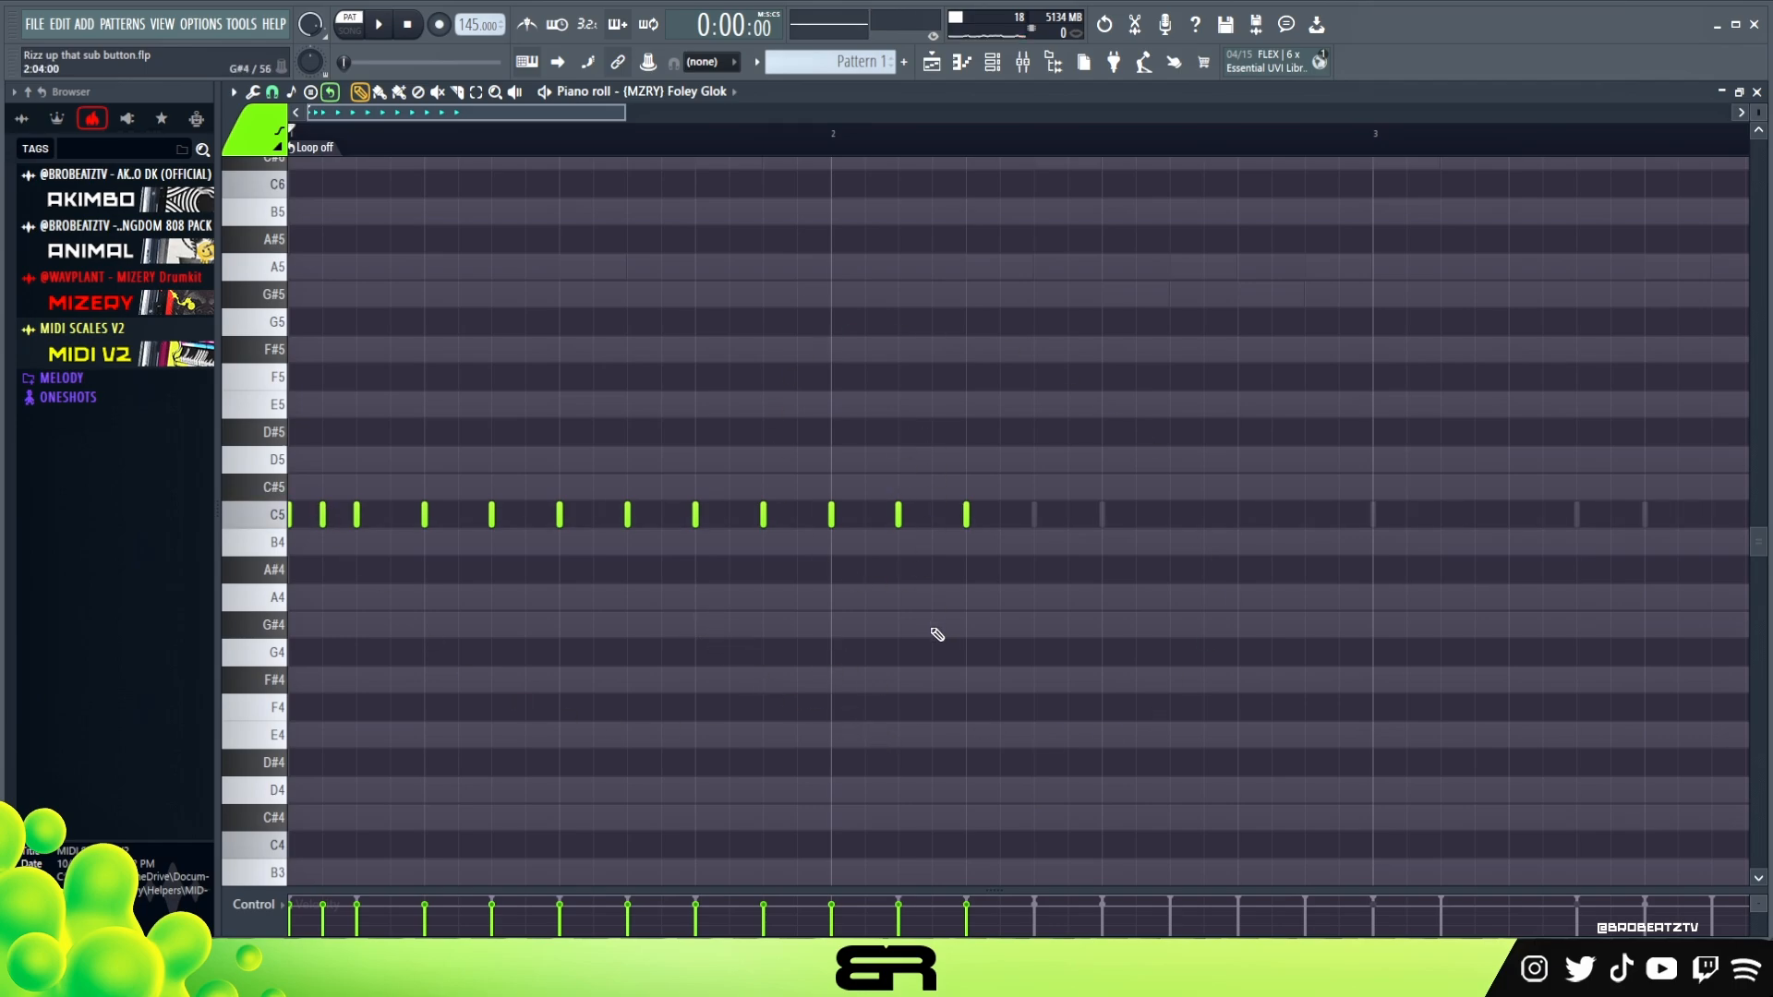
Try a pitch variation in bar 2 with short notes descending from G#4 to G3 and rising from F4 to A#4
scroll(939, 634, "up", 1)
scroll(902, 634, "down", 1)
left_click(834, 625)
left_click(863, 680)
left_click(931, 764)
scroll(946, 702, "down", 3)
left_click(966, 626)
left_click(1000, 735)
left_click(1170, 459)
left_click(1239, 377)
left_click(1304, 322)
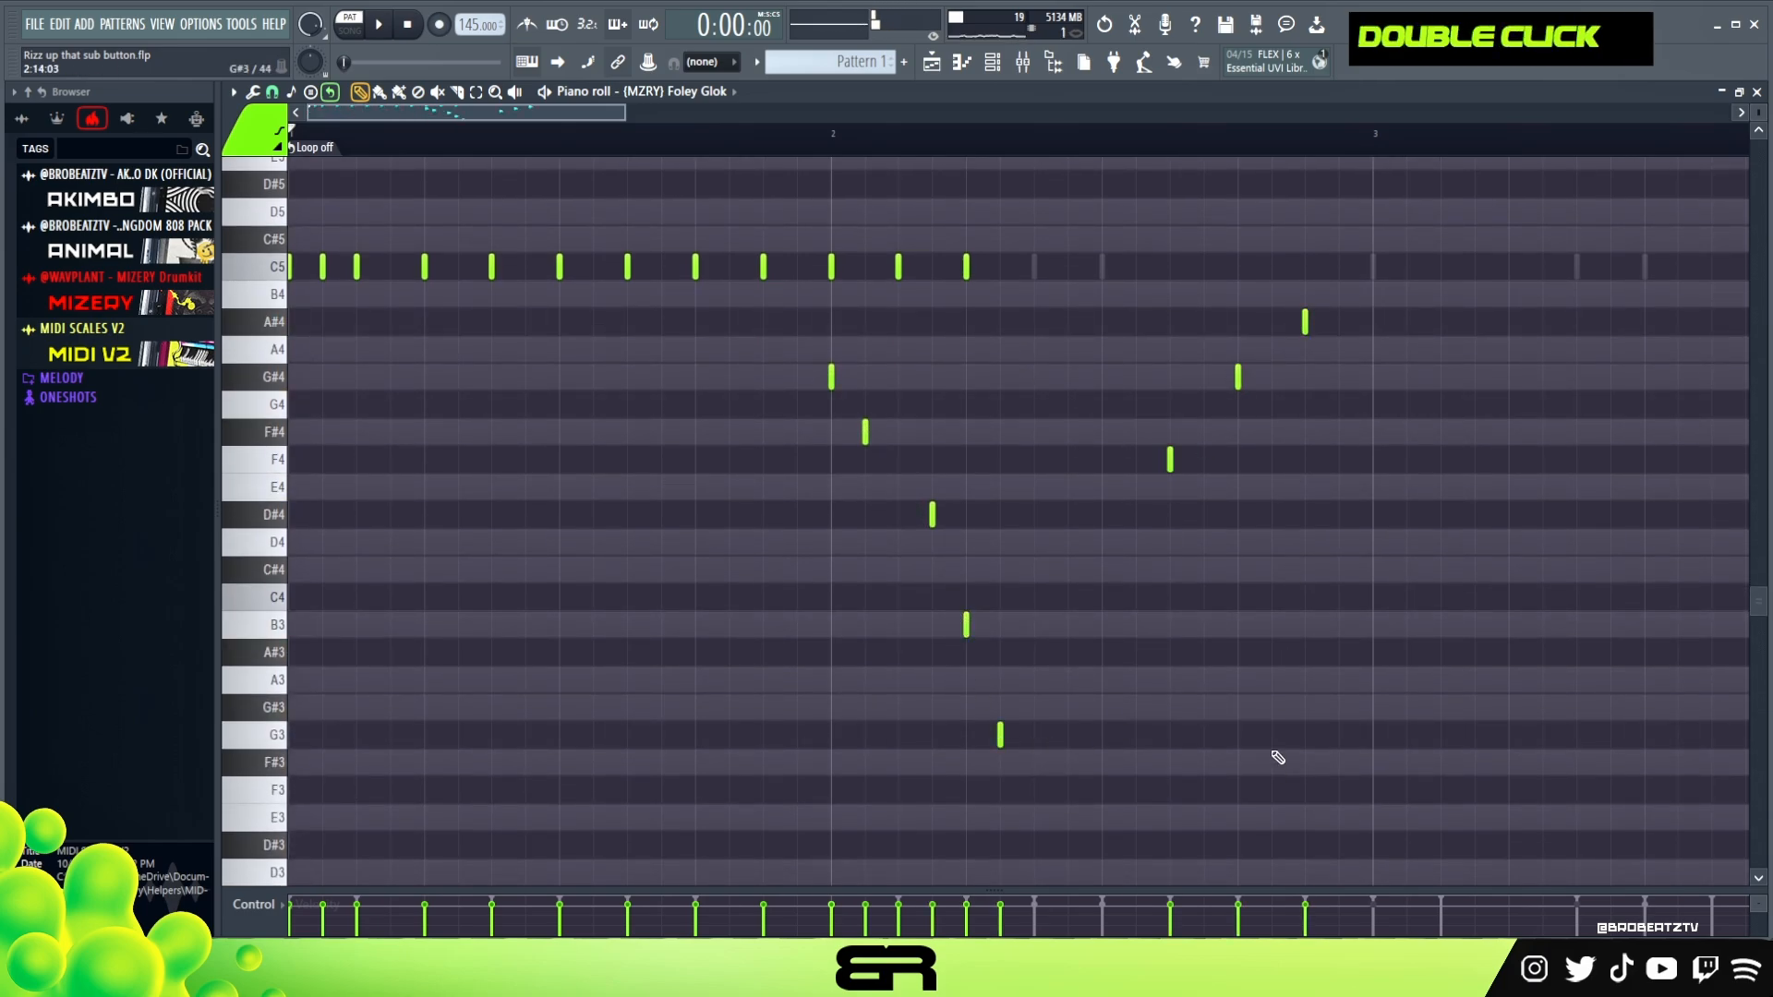
Delete the trial notes in bar 2, keeping only the short G#4 and F#4 notes below the C5 row
right_click(1305, 321)
right_click(1238, 377)
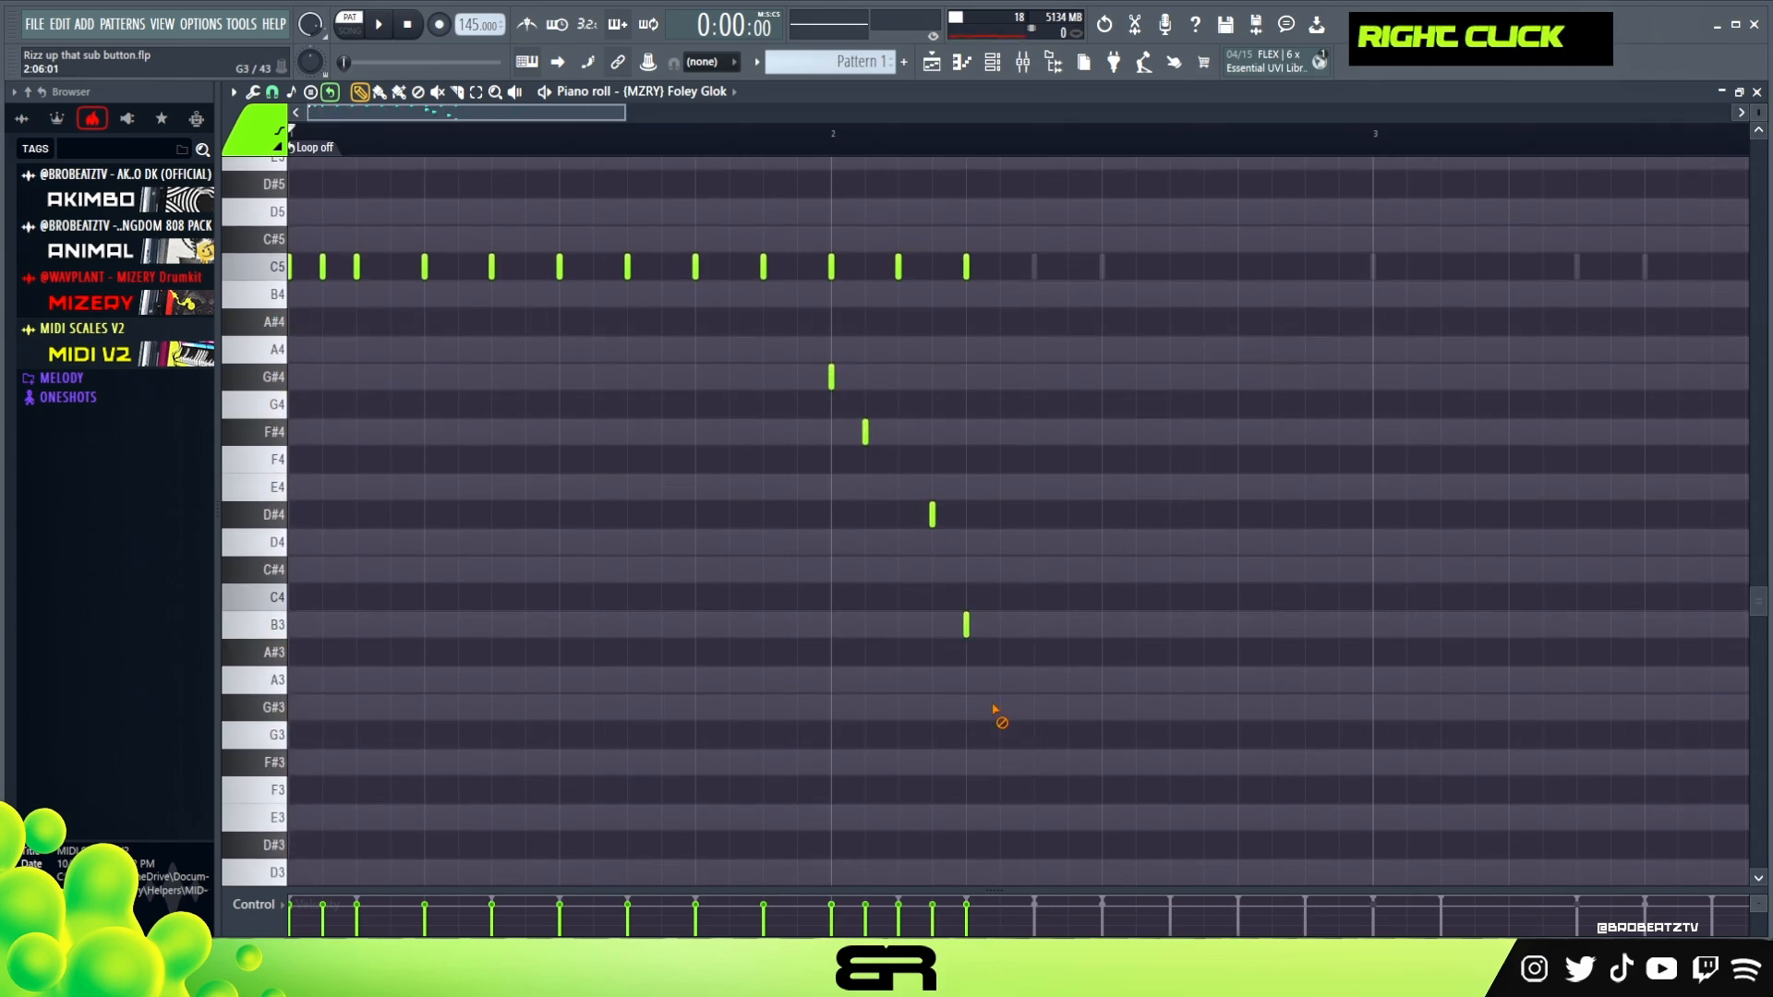
right_click(932, 514)
right_click(966, 625)
Try lengthening the G#4 note and splitting it into rapid repeats with the chopper, and delete the chopped notes
scroll(934, 618, "up", 1)
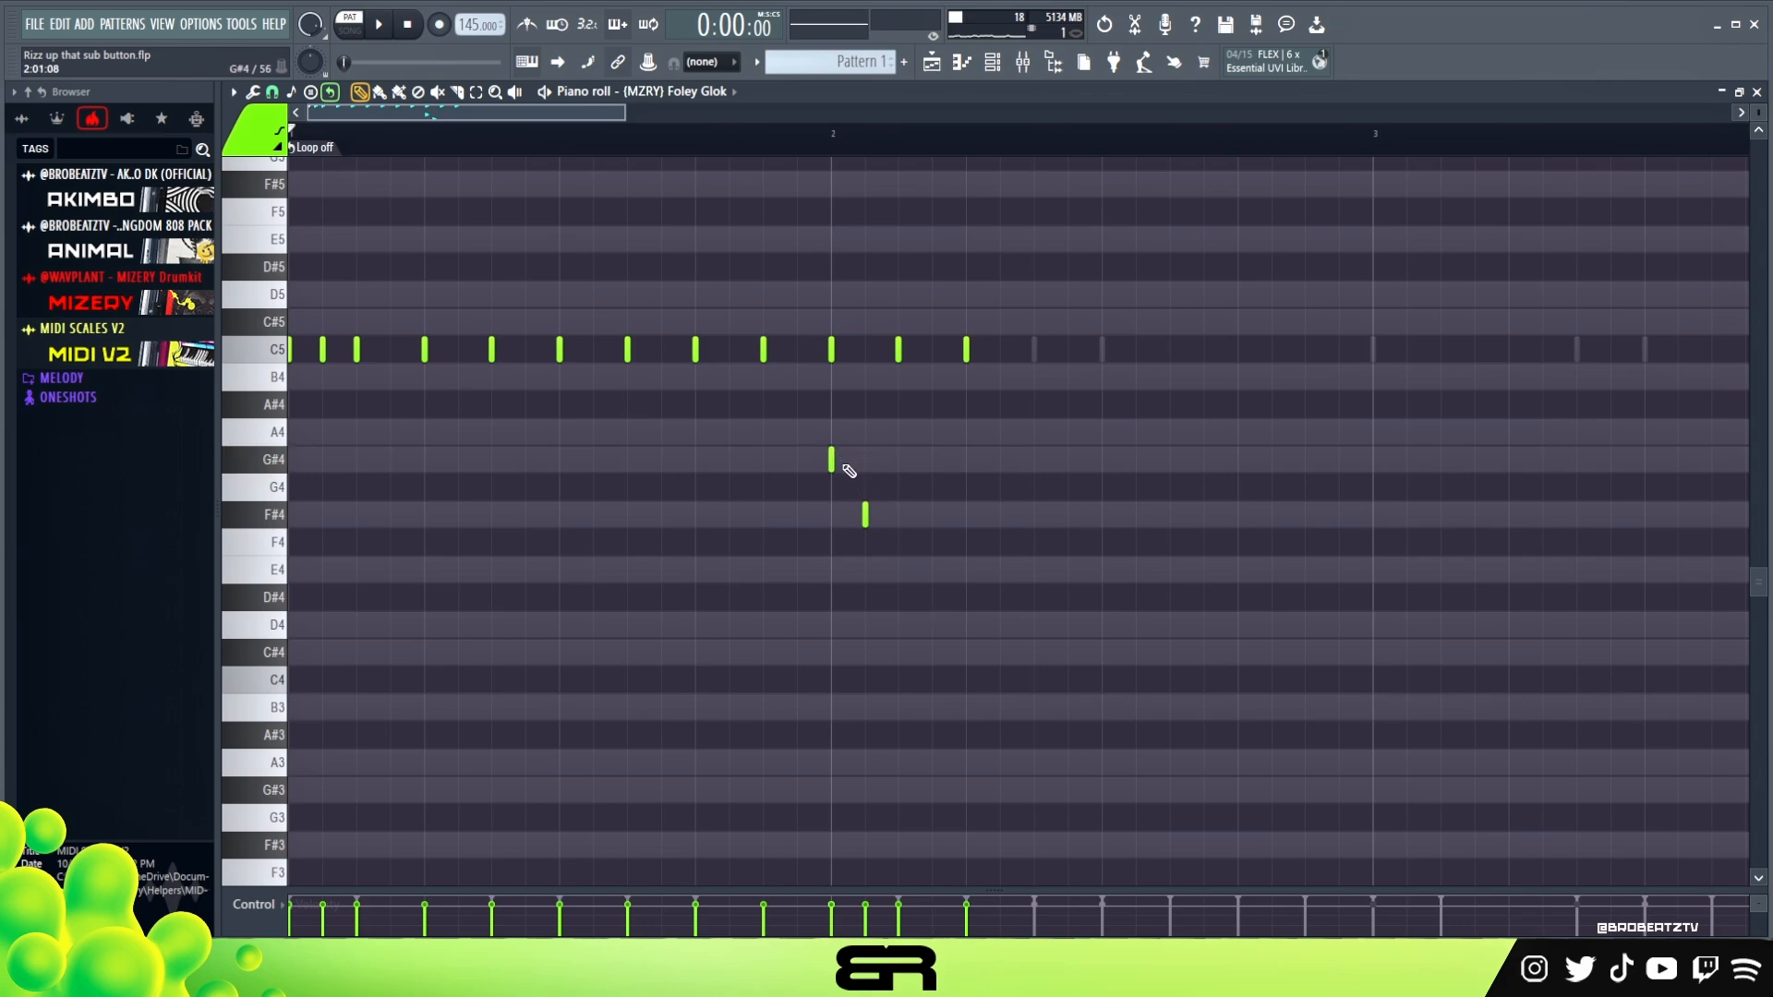
left_click_drag(835, 465, 966, 461)
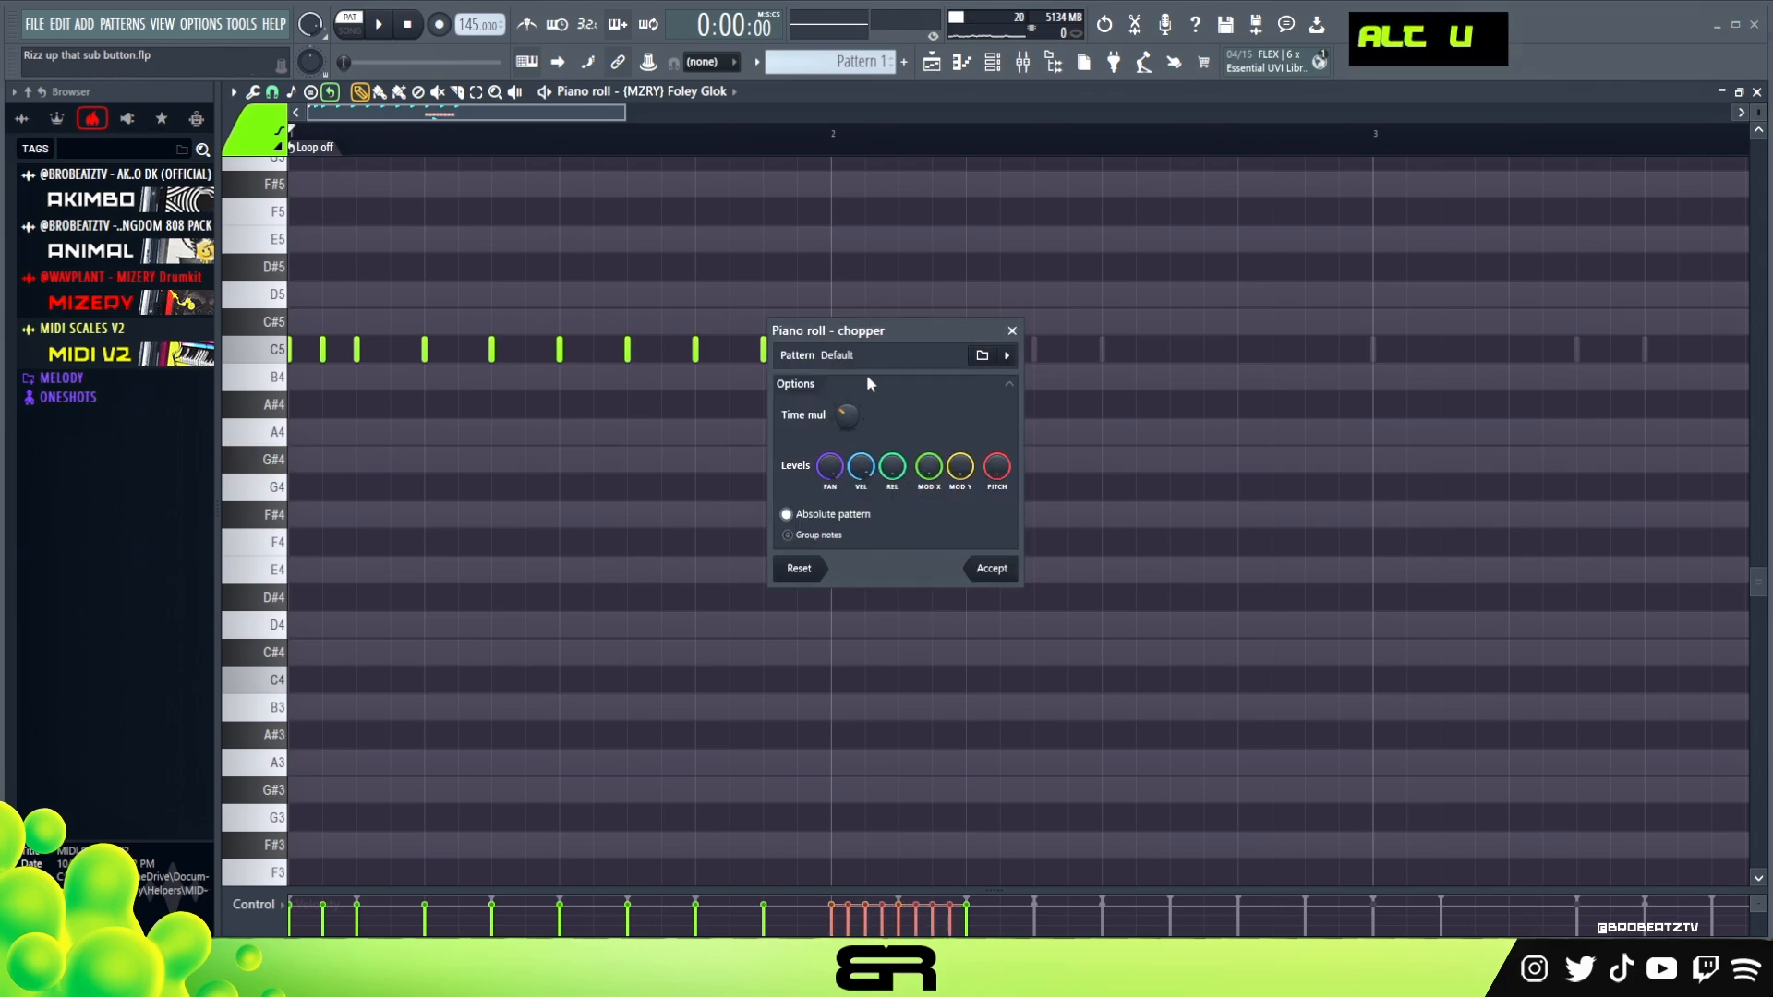
left_click_drag(868, 389, 1136, 411)
scroll(1112, 434, "up", 1)
scroll(1112, 434, "down", 2)
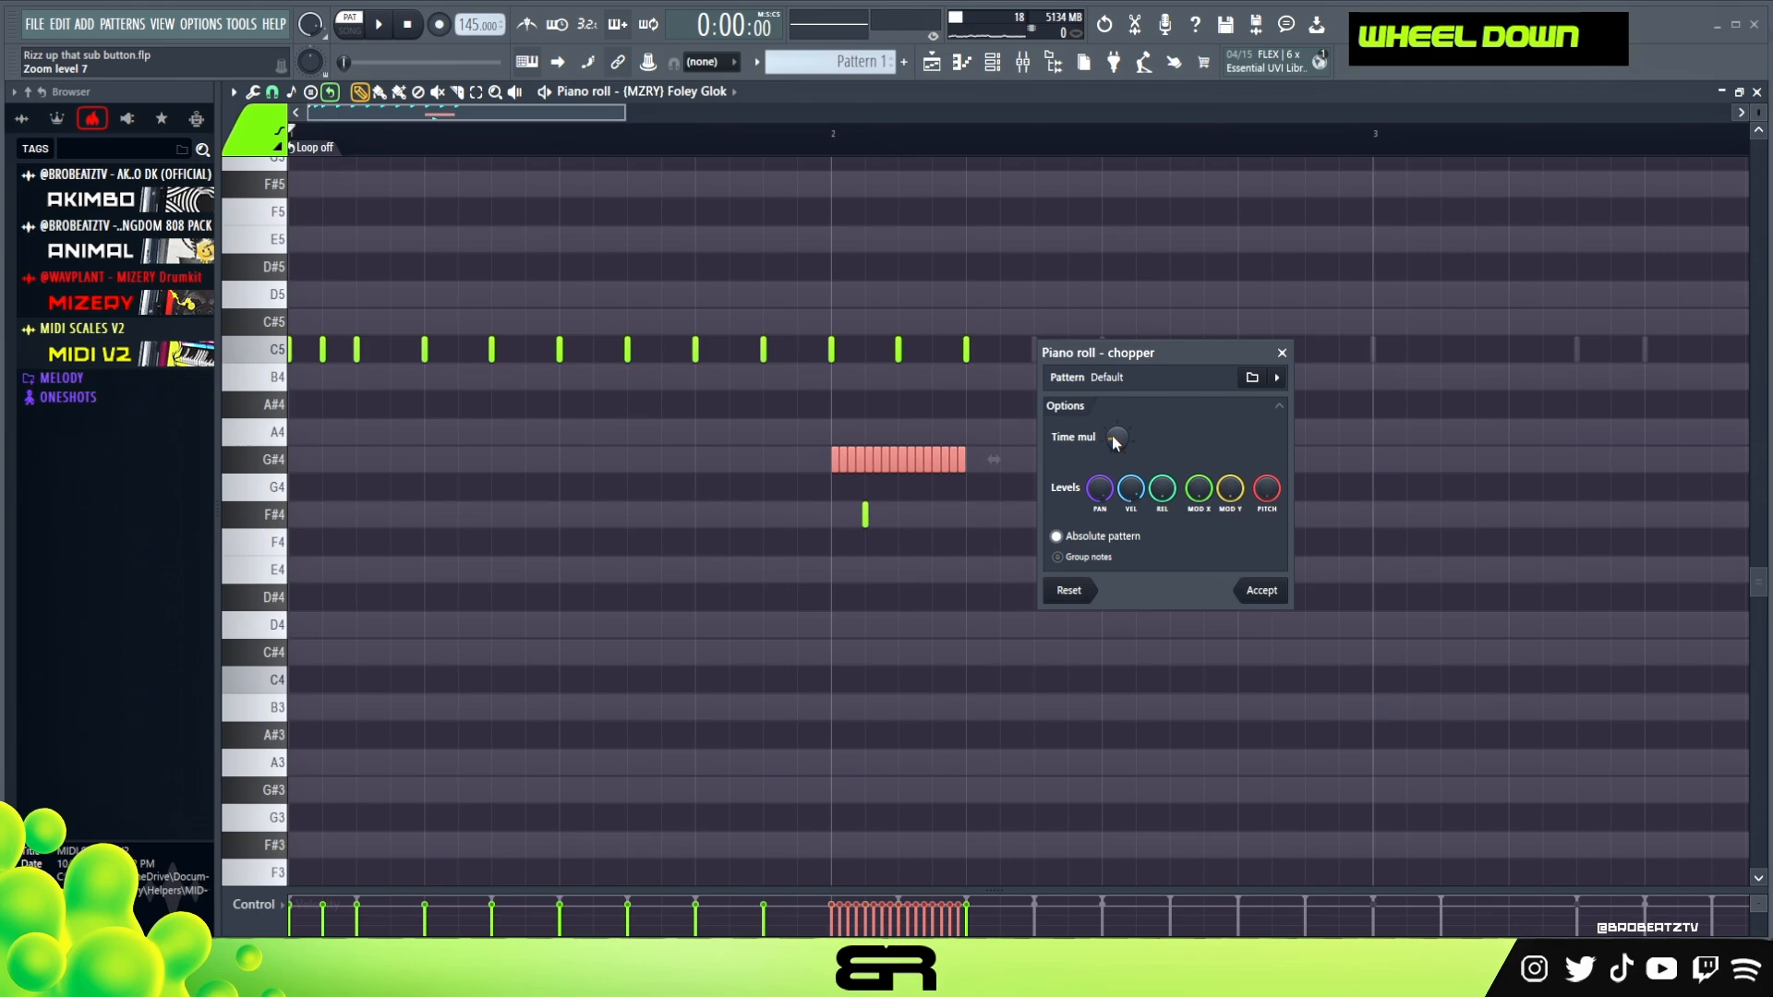
left_click(1249, 588)
right_click(961, 526)
left_click_drag(1003, 460, 864, 458)
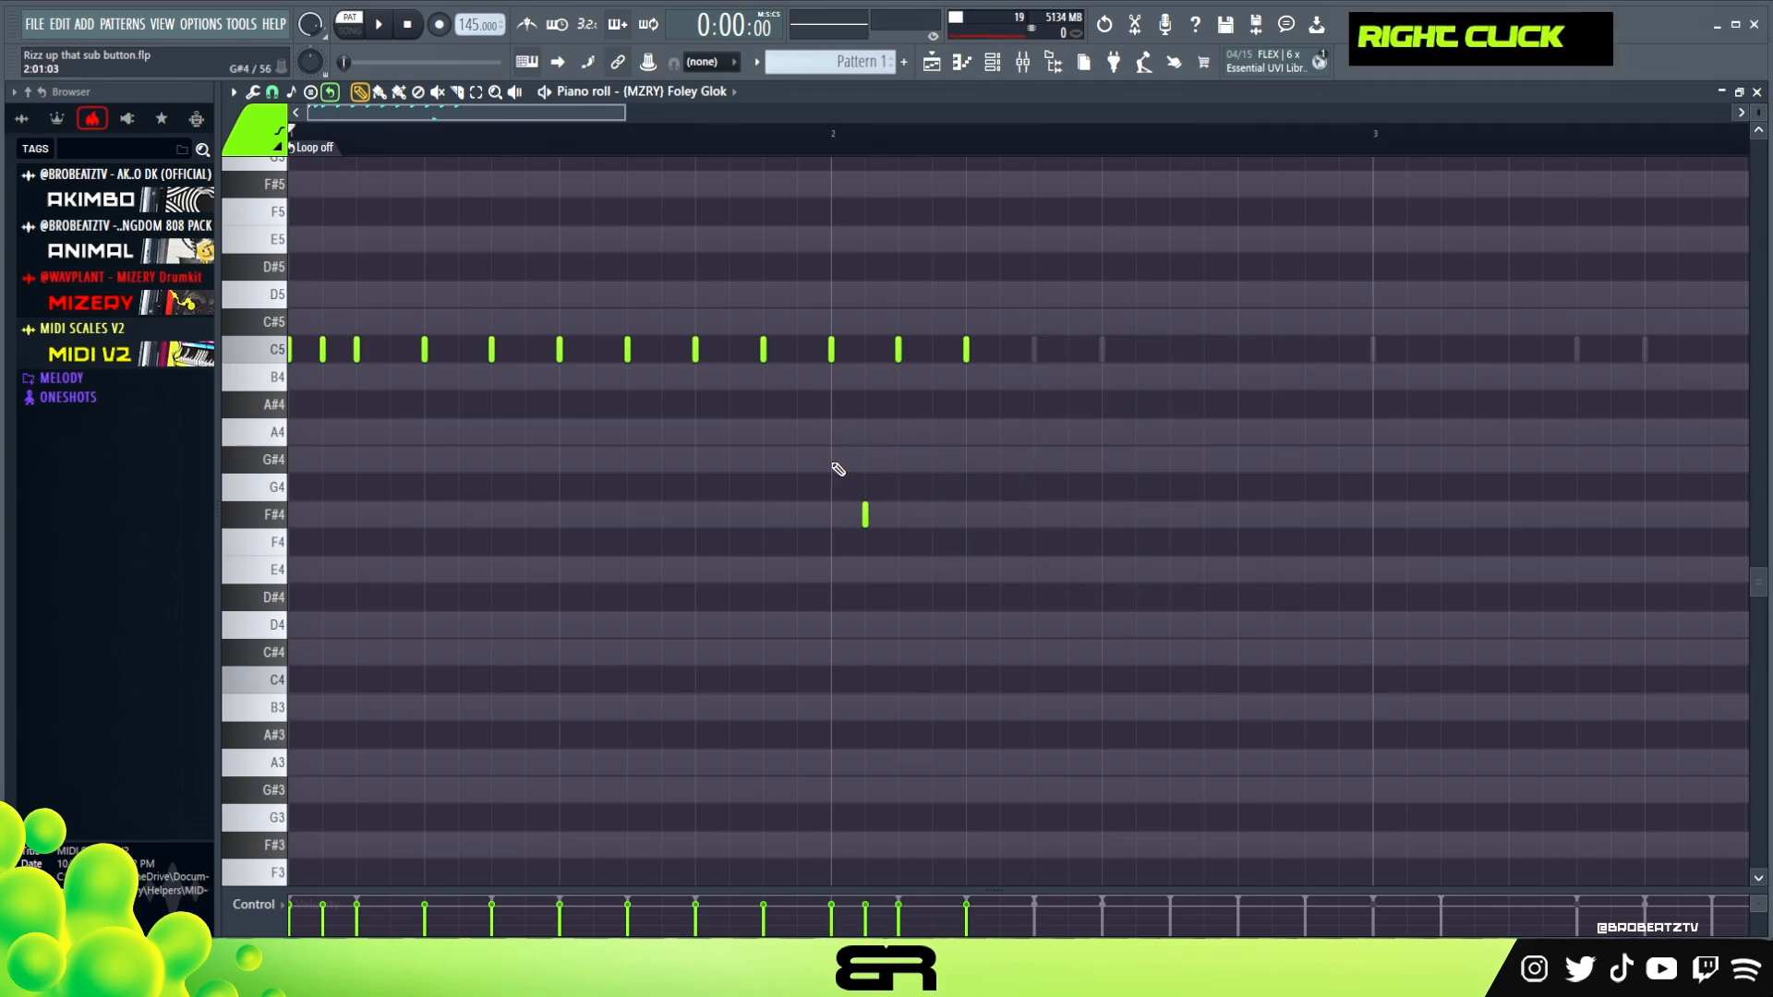
Add a C5 note on the last step of bar 1 and delete the short F#4 note in bar 2
scroll(840, 468, "up", 3)
double_click(795, 435)
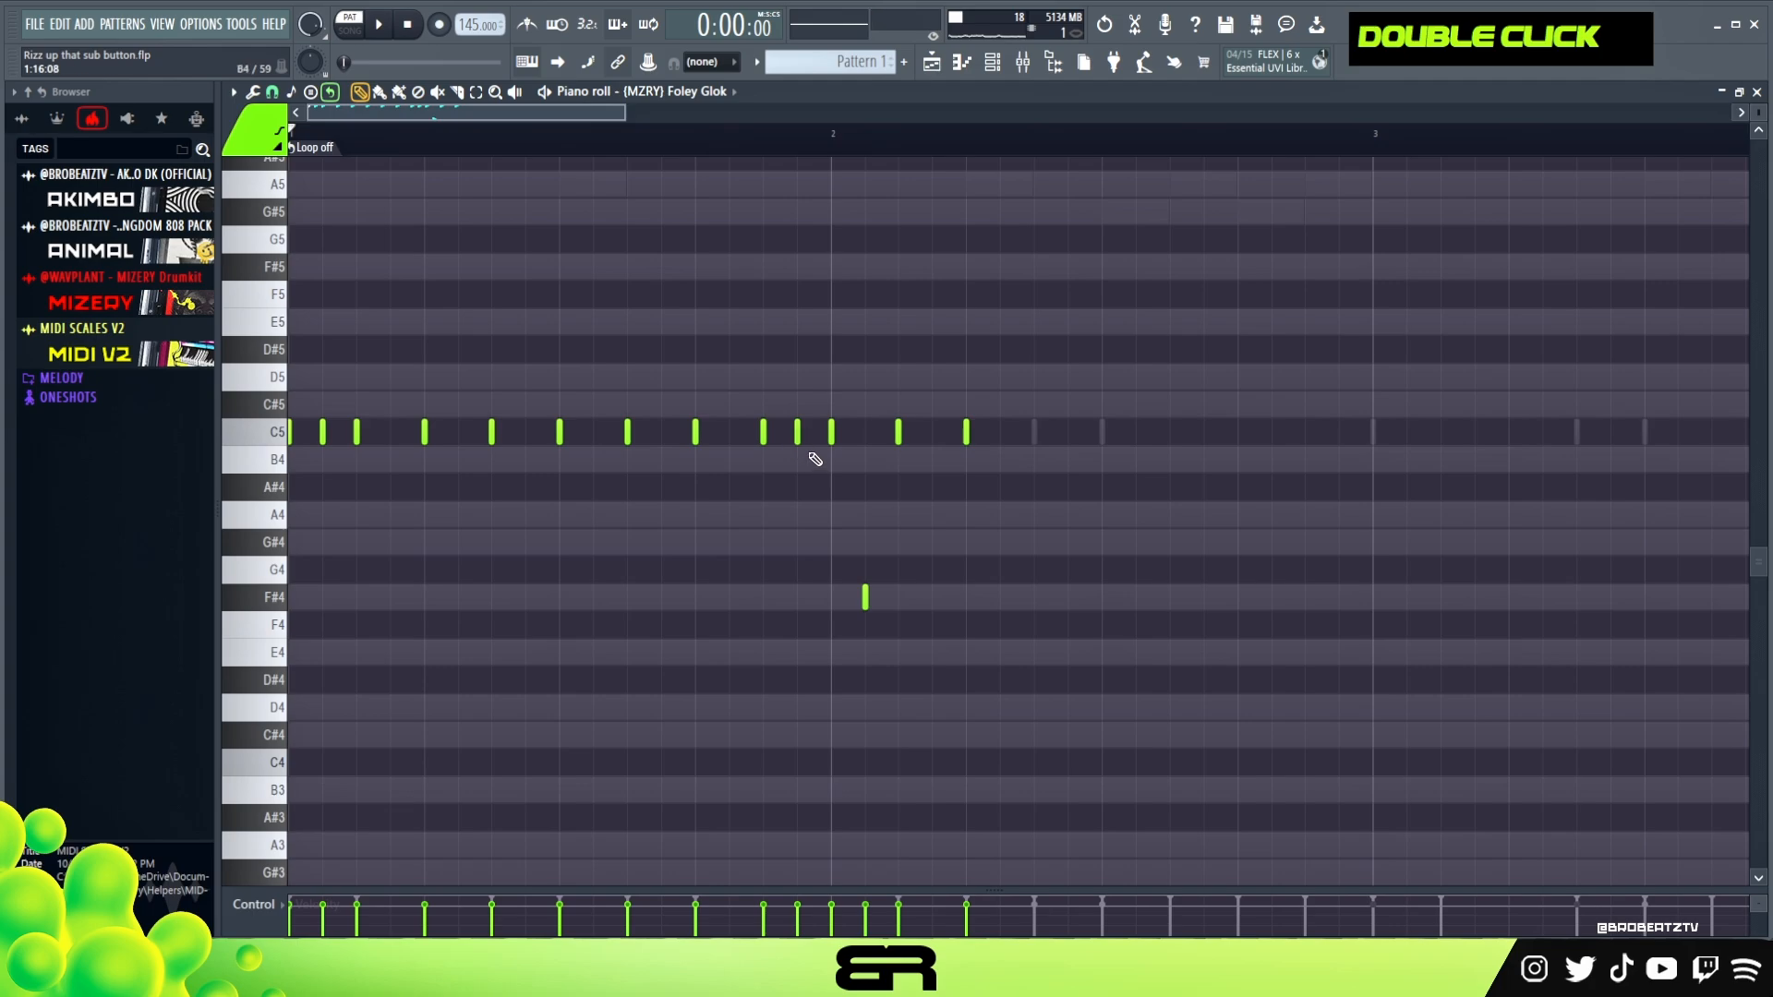
right_click(865, 598)
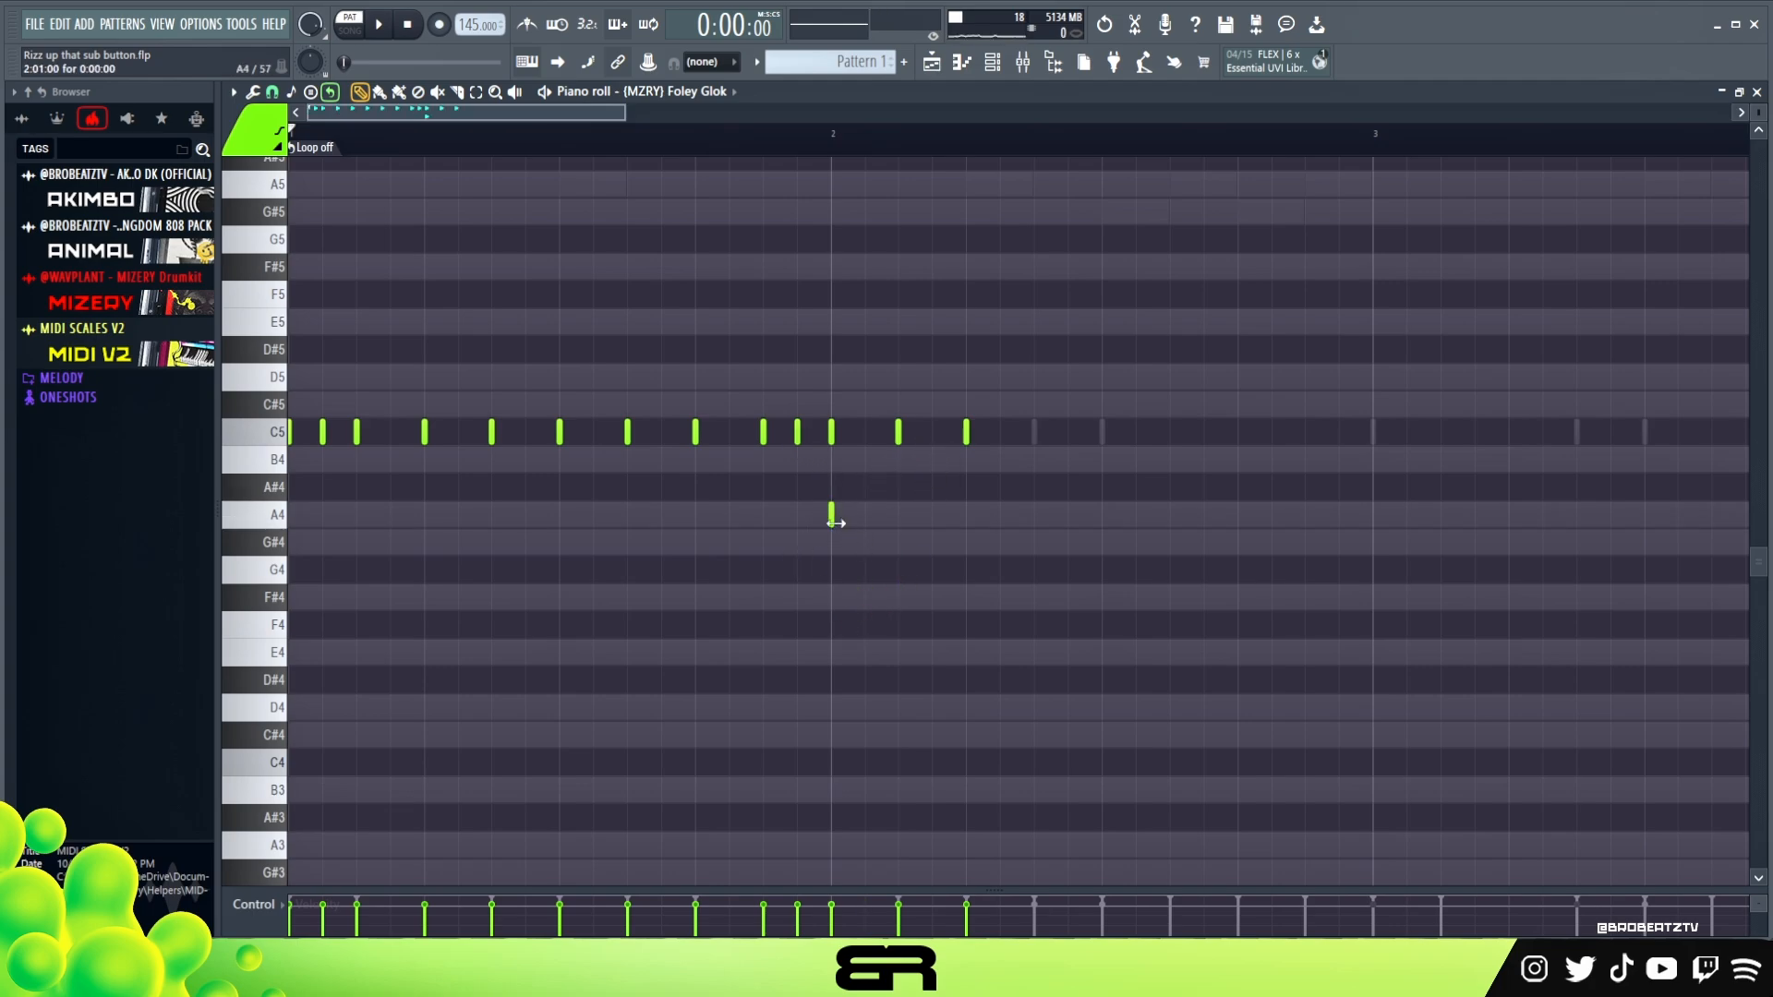
Write a descending run of two-step notes, G#4, F#4 and E4, from the start of bar 2
left_click_drag(880, 523, 910, 522)
left_click_drag(877, 521, 941, 591)
key("shift+Down")
key("shift+Down")
key("shift+Down")
left_click(1019, 620, "ctrl")
key("shift+Down")
key("shift+Down")
key("shift+Up")
key("shift+Up")
left_click(1013, 618, "ctrl")
key("shift+Down")
key("shift+Down")
key("shift+Down")
key("shift+Down")
Select the descending G#4, F#4 and E4 notes, adjust their velocity and clear the selection
left_click_drag(1025, 721, 871, 530)
scroll(961, 648, "up", 3)
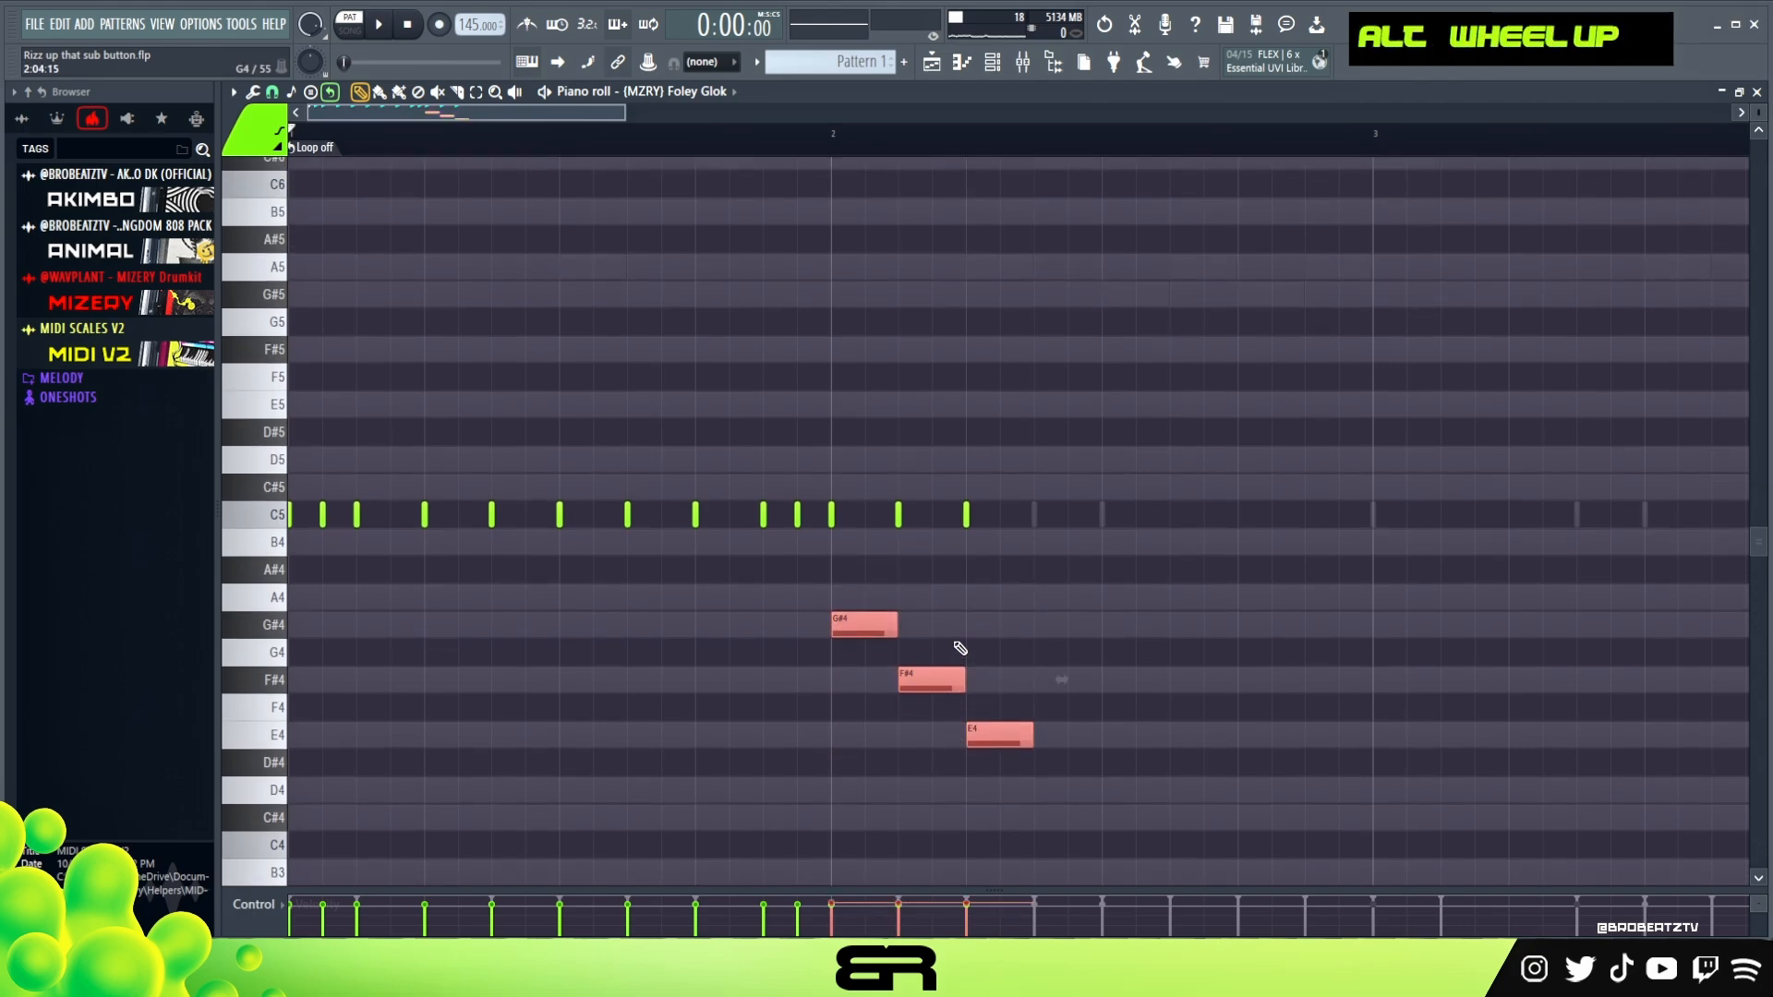
scroll(961, 649, "down", 3)
right_click(1106, 648)
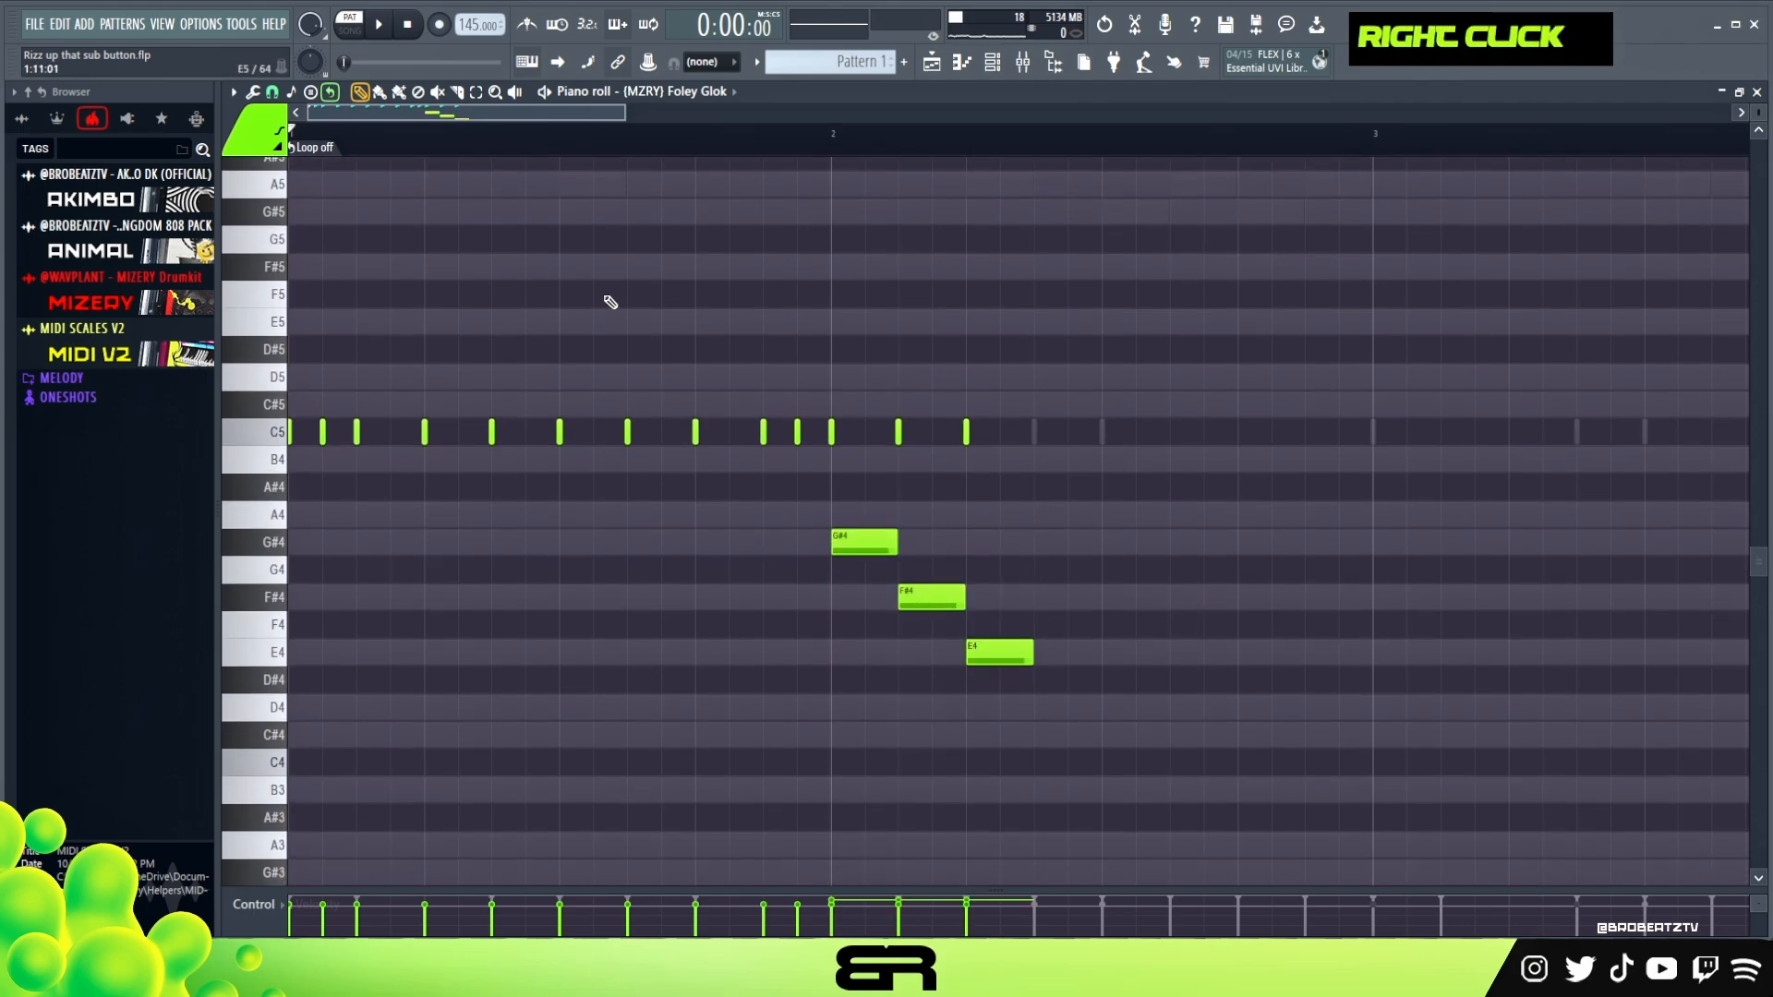
Play the pattern, raise the velocity of the descending G#4, F#4 and E4 notes and clear the selection
key("space")
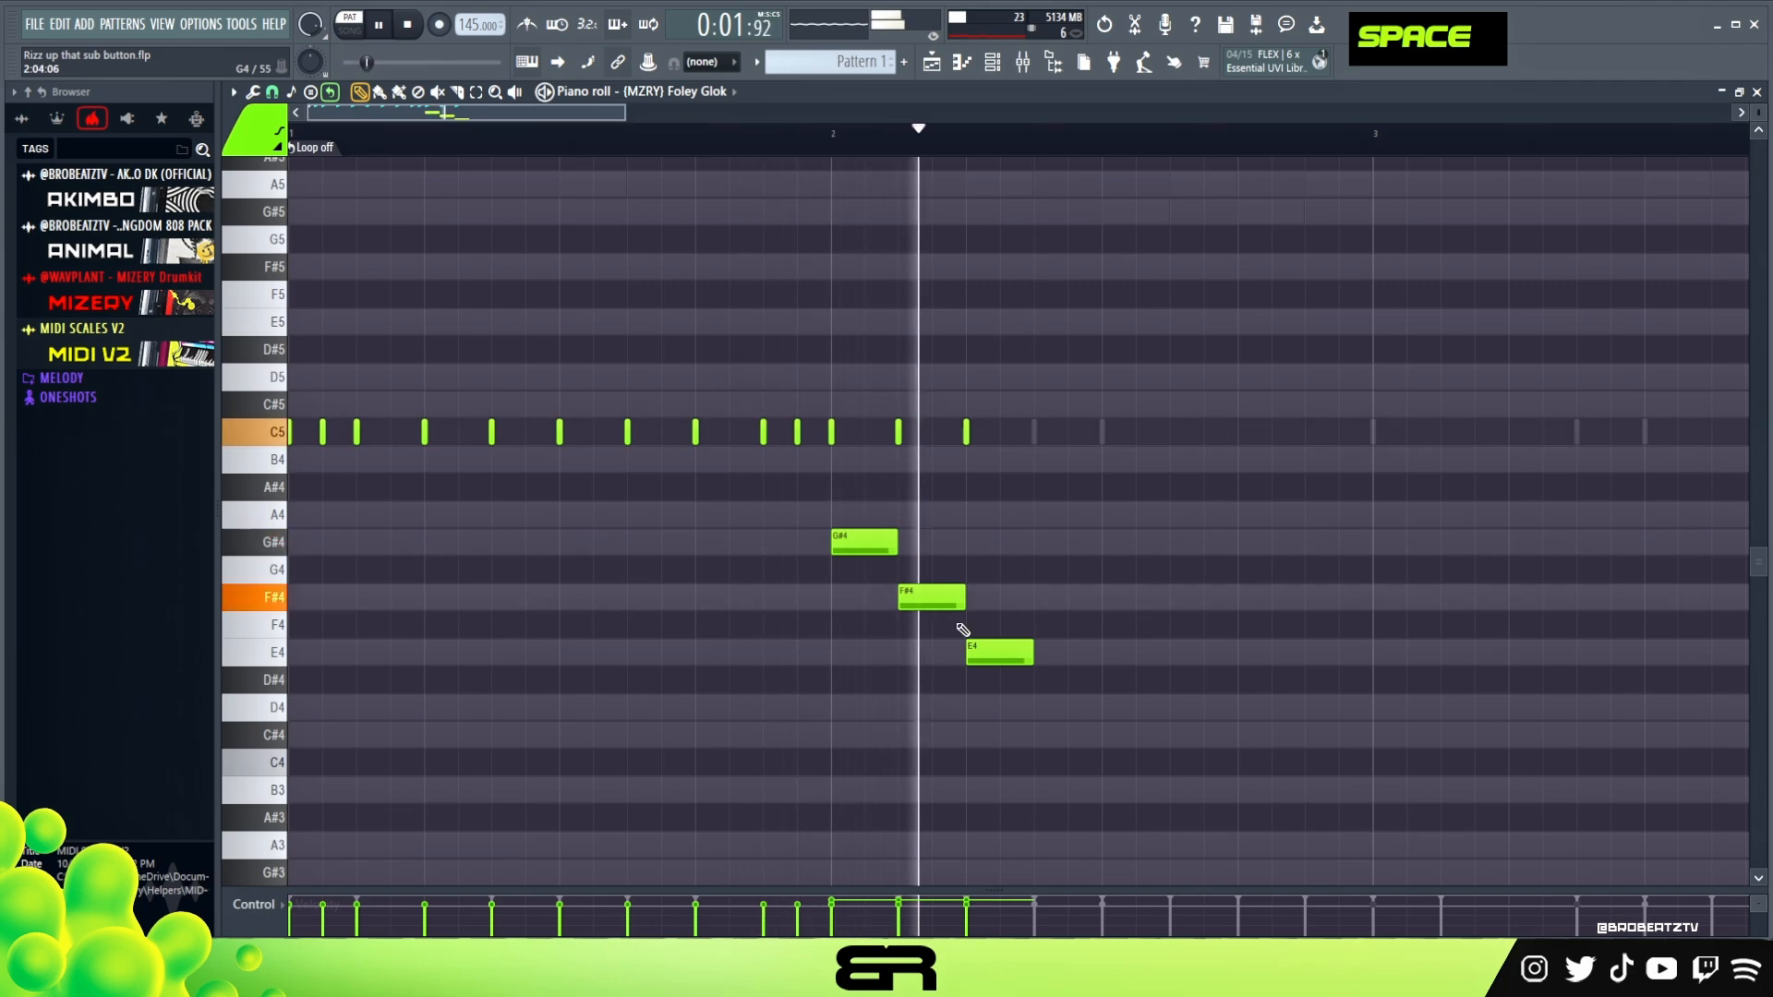
key("space")
left_click_drag(1069, 723, 812, 499)
scroll(980, 579, "up", 2)
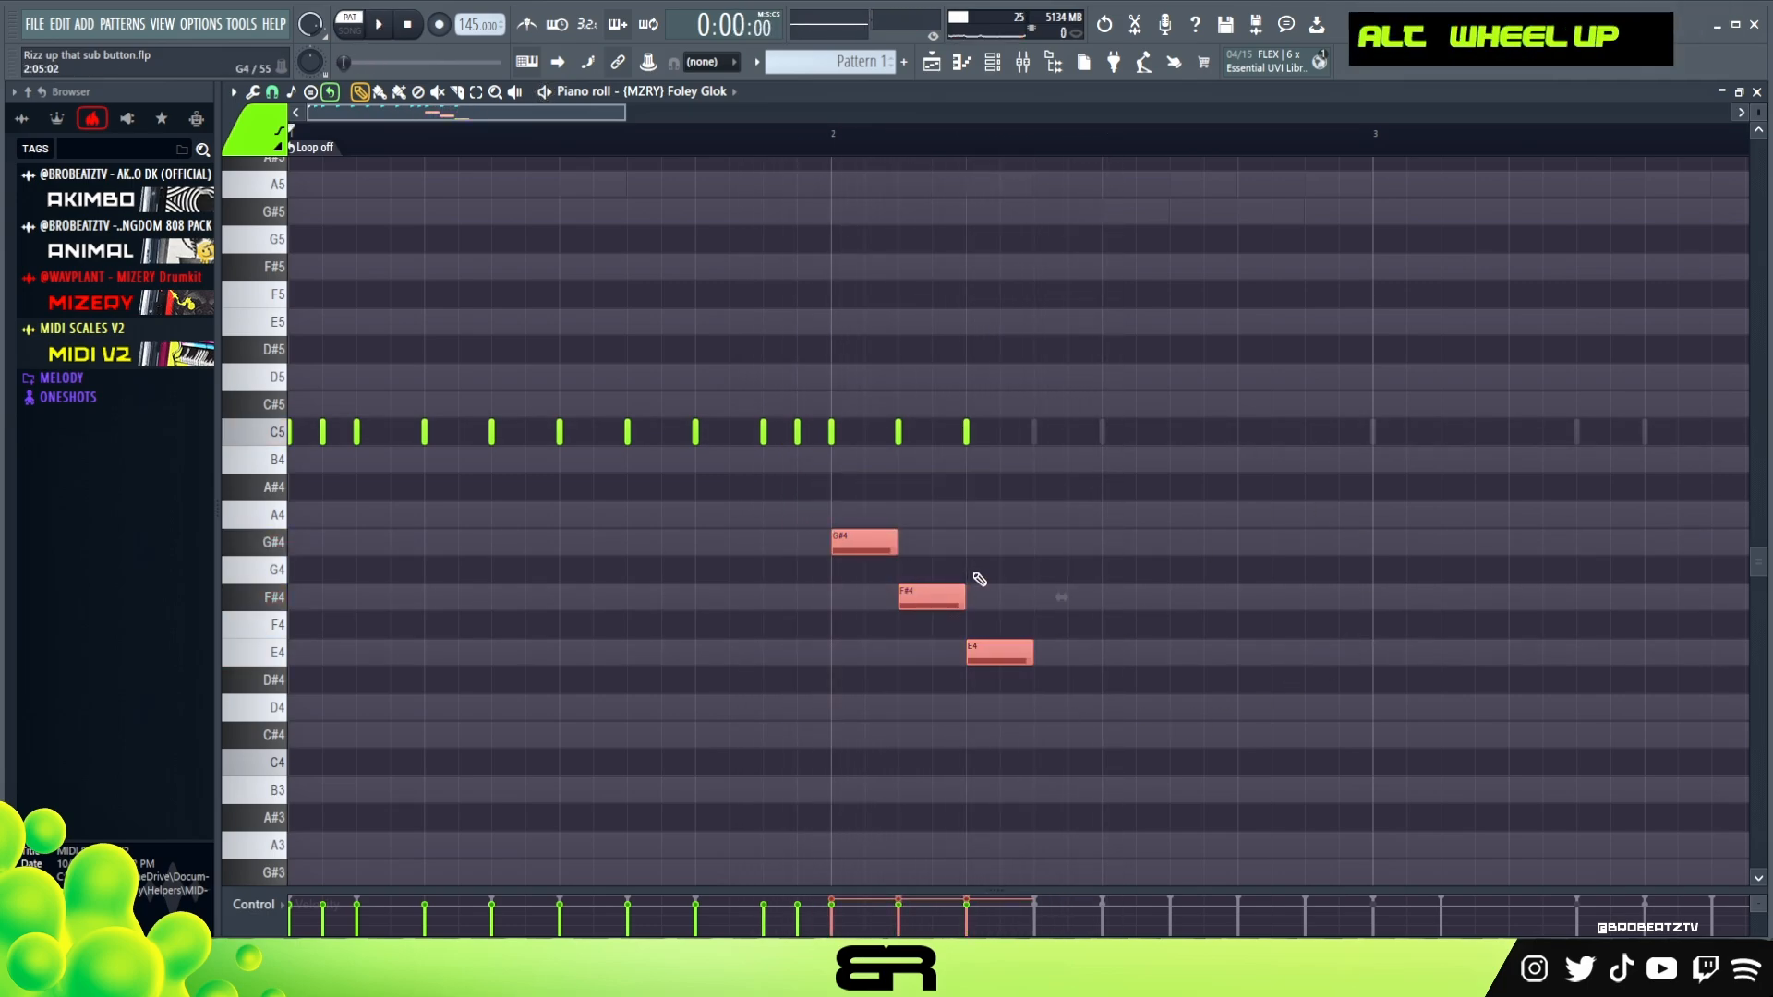
right_click(1025, 571)
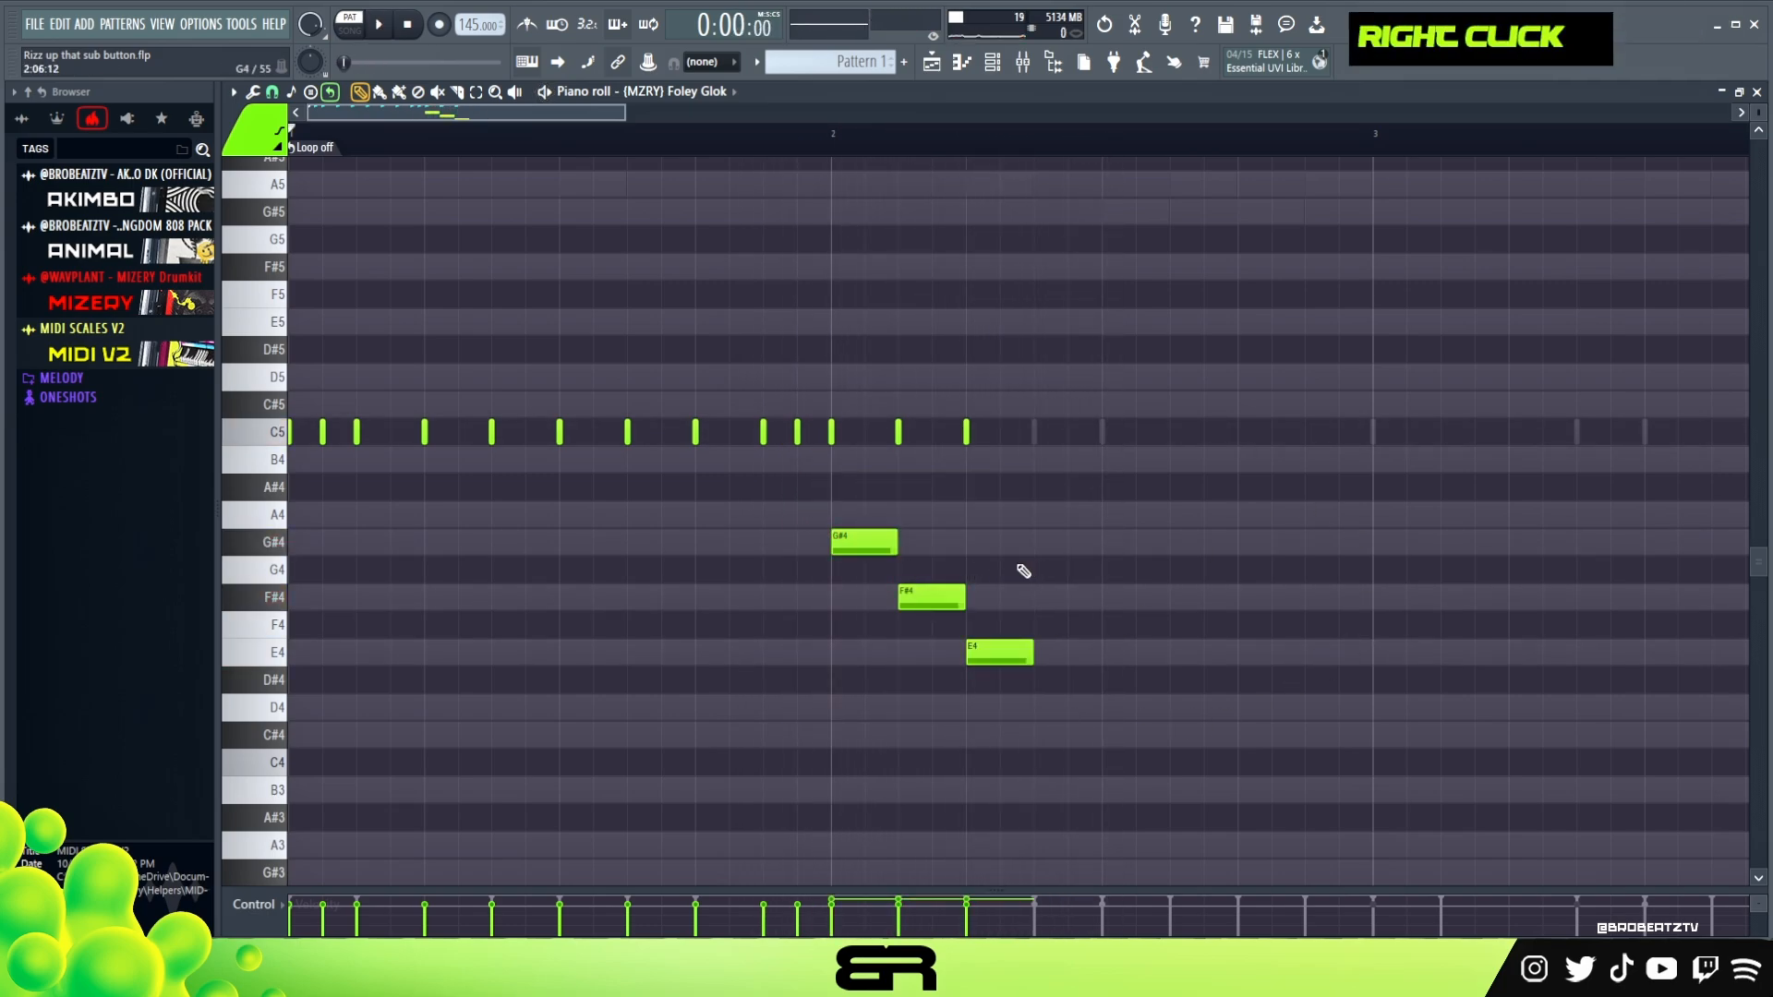
Listen to the pattern again and place an E4 note on the last beat of bar 2
left_click_drag(625, 115, 748, 163)
right_click(817, 701)
key("ctrl+a")
right_click(697, 313)
key("space")
right_click(1077, 324)
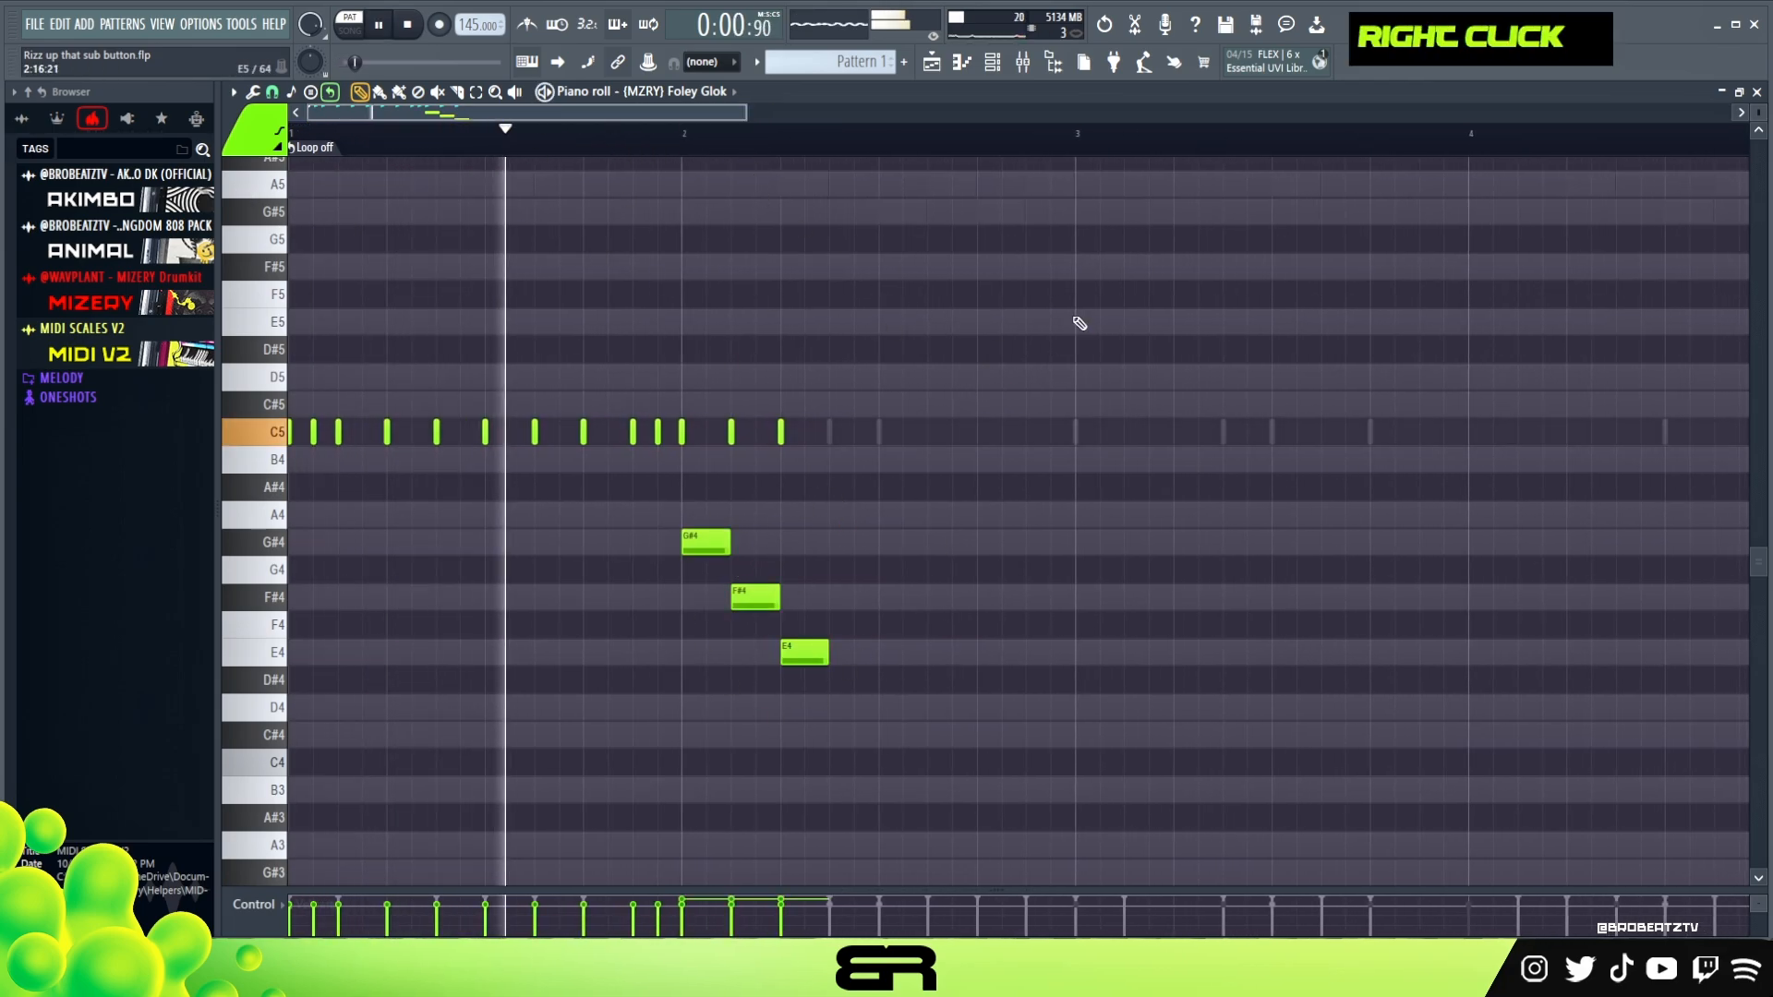
left_click(978, 647)
key("space")
key("ctrl")
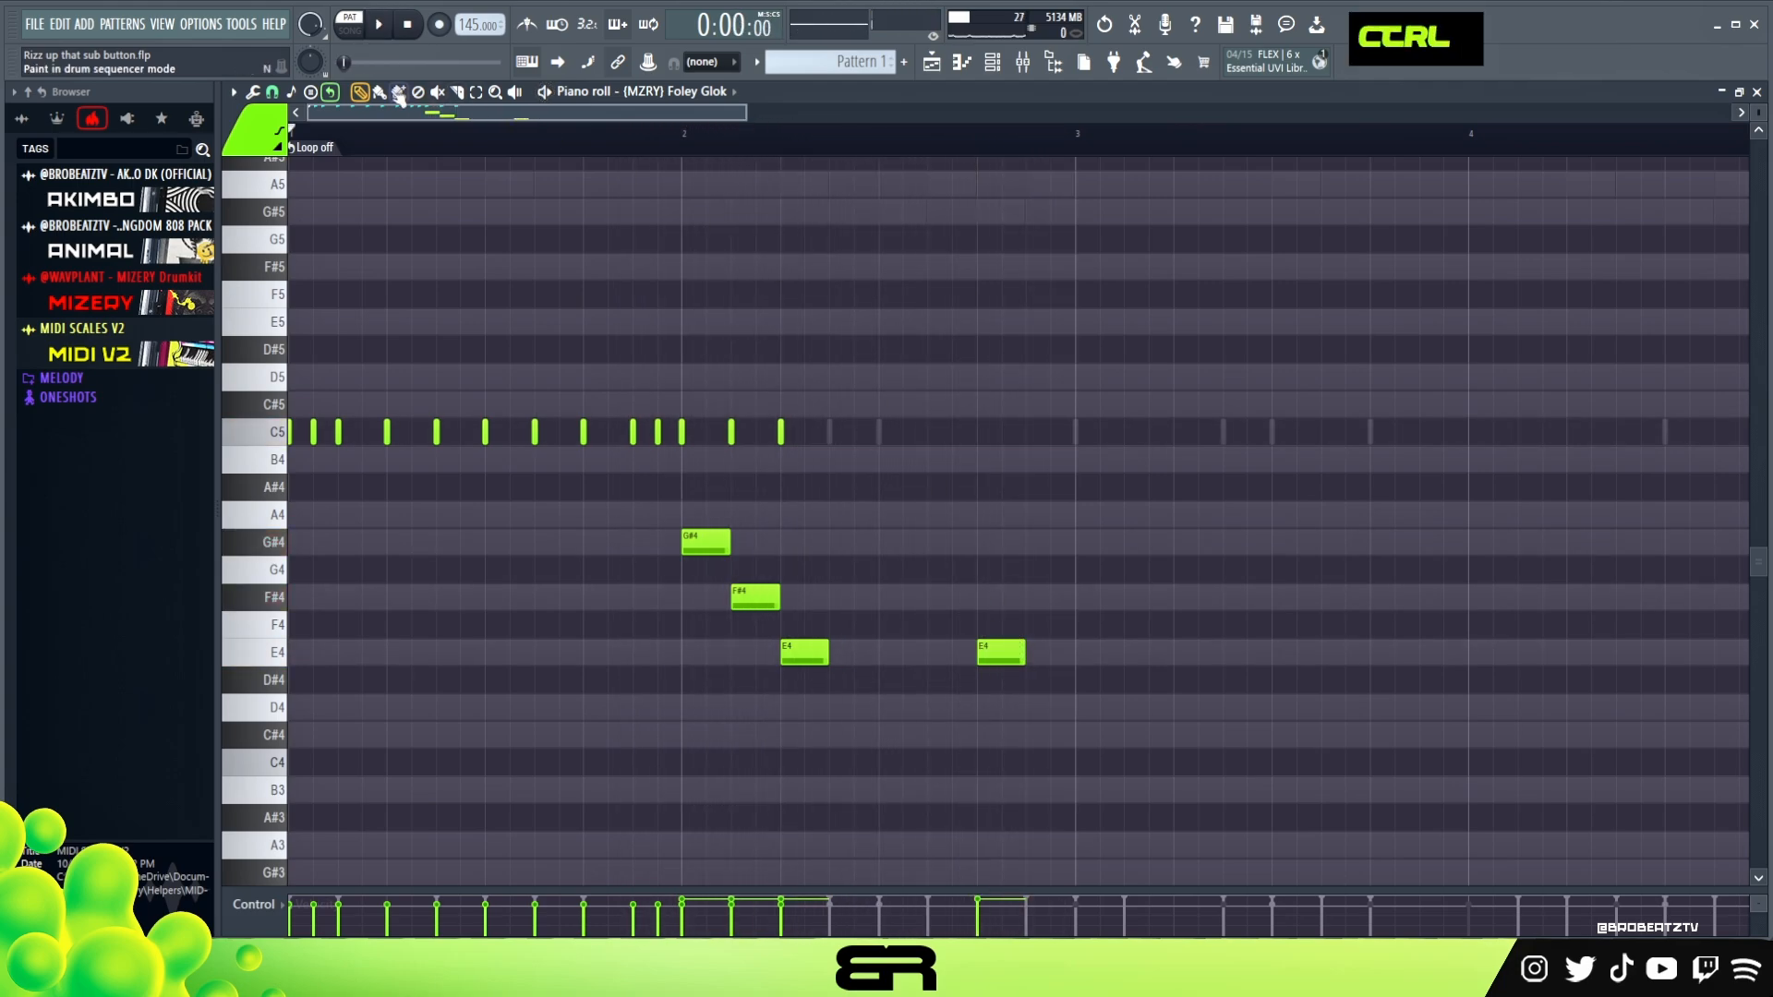
Set the snap to 1/6 beat and shorten the E4 note at the end of bar 2 to that length
left_click(272, 92)
left_click(301, 285)
left_click(1018, 653, "ctrl")
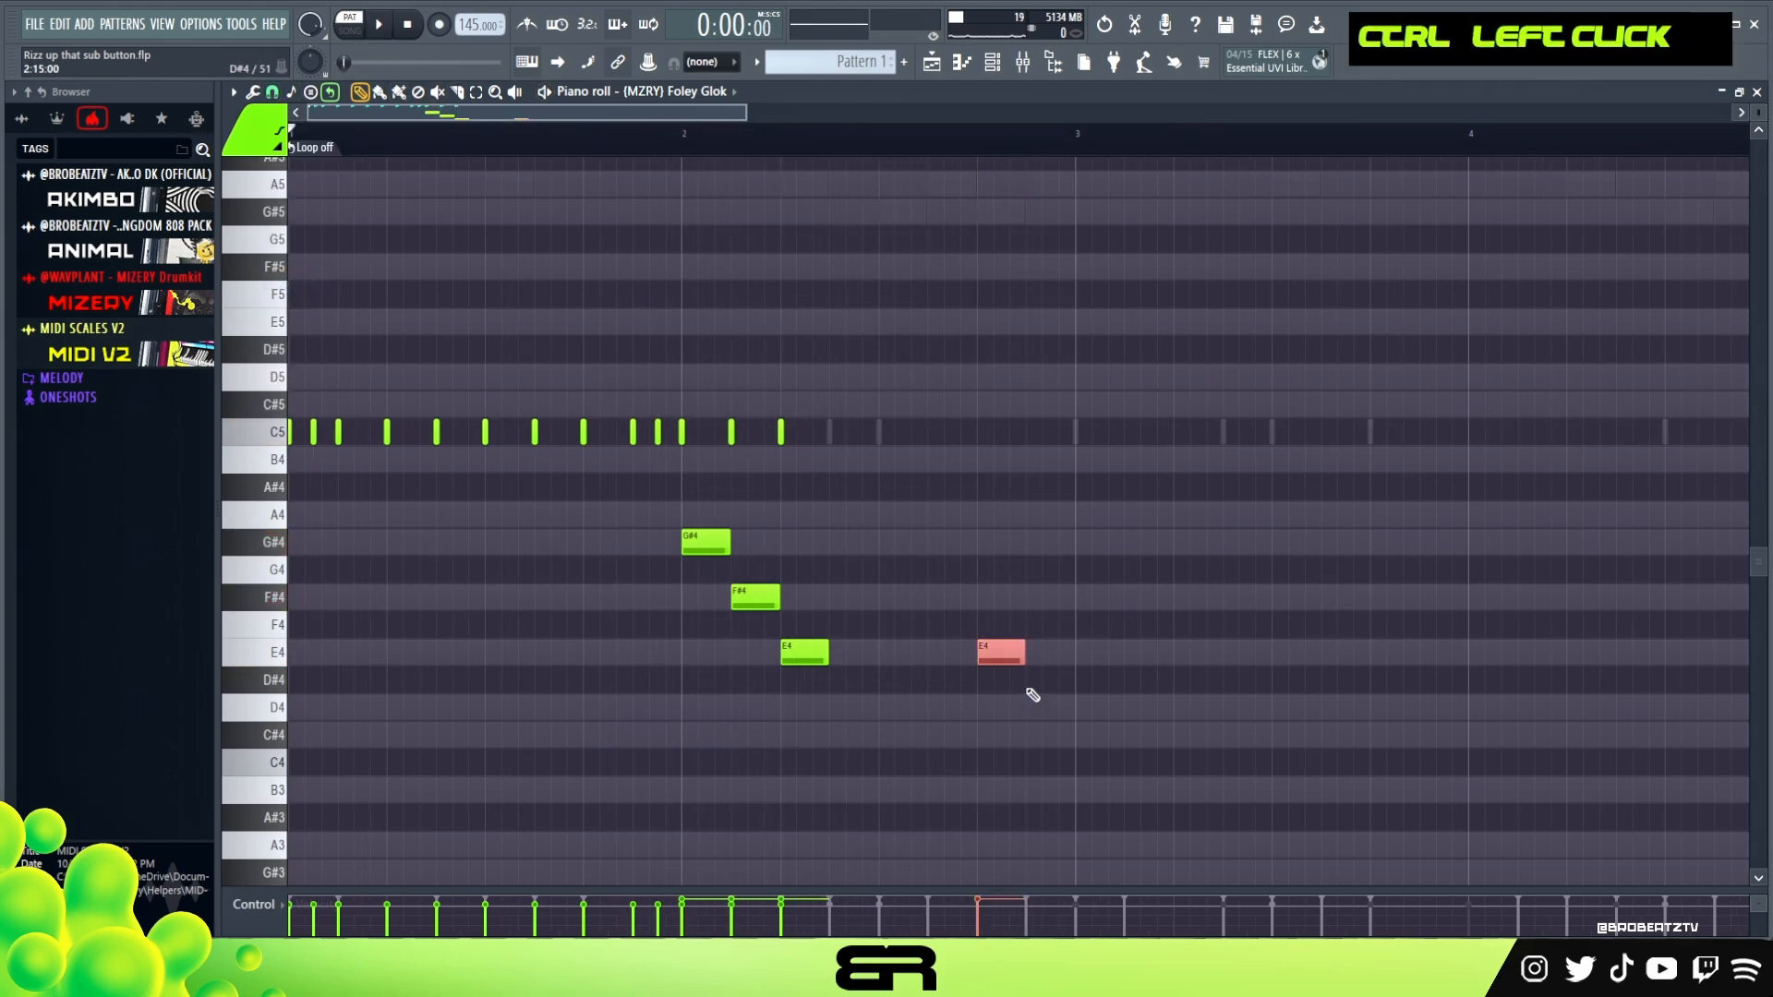
key("shift+d")
right_click(1039, 660)
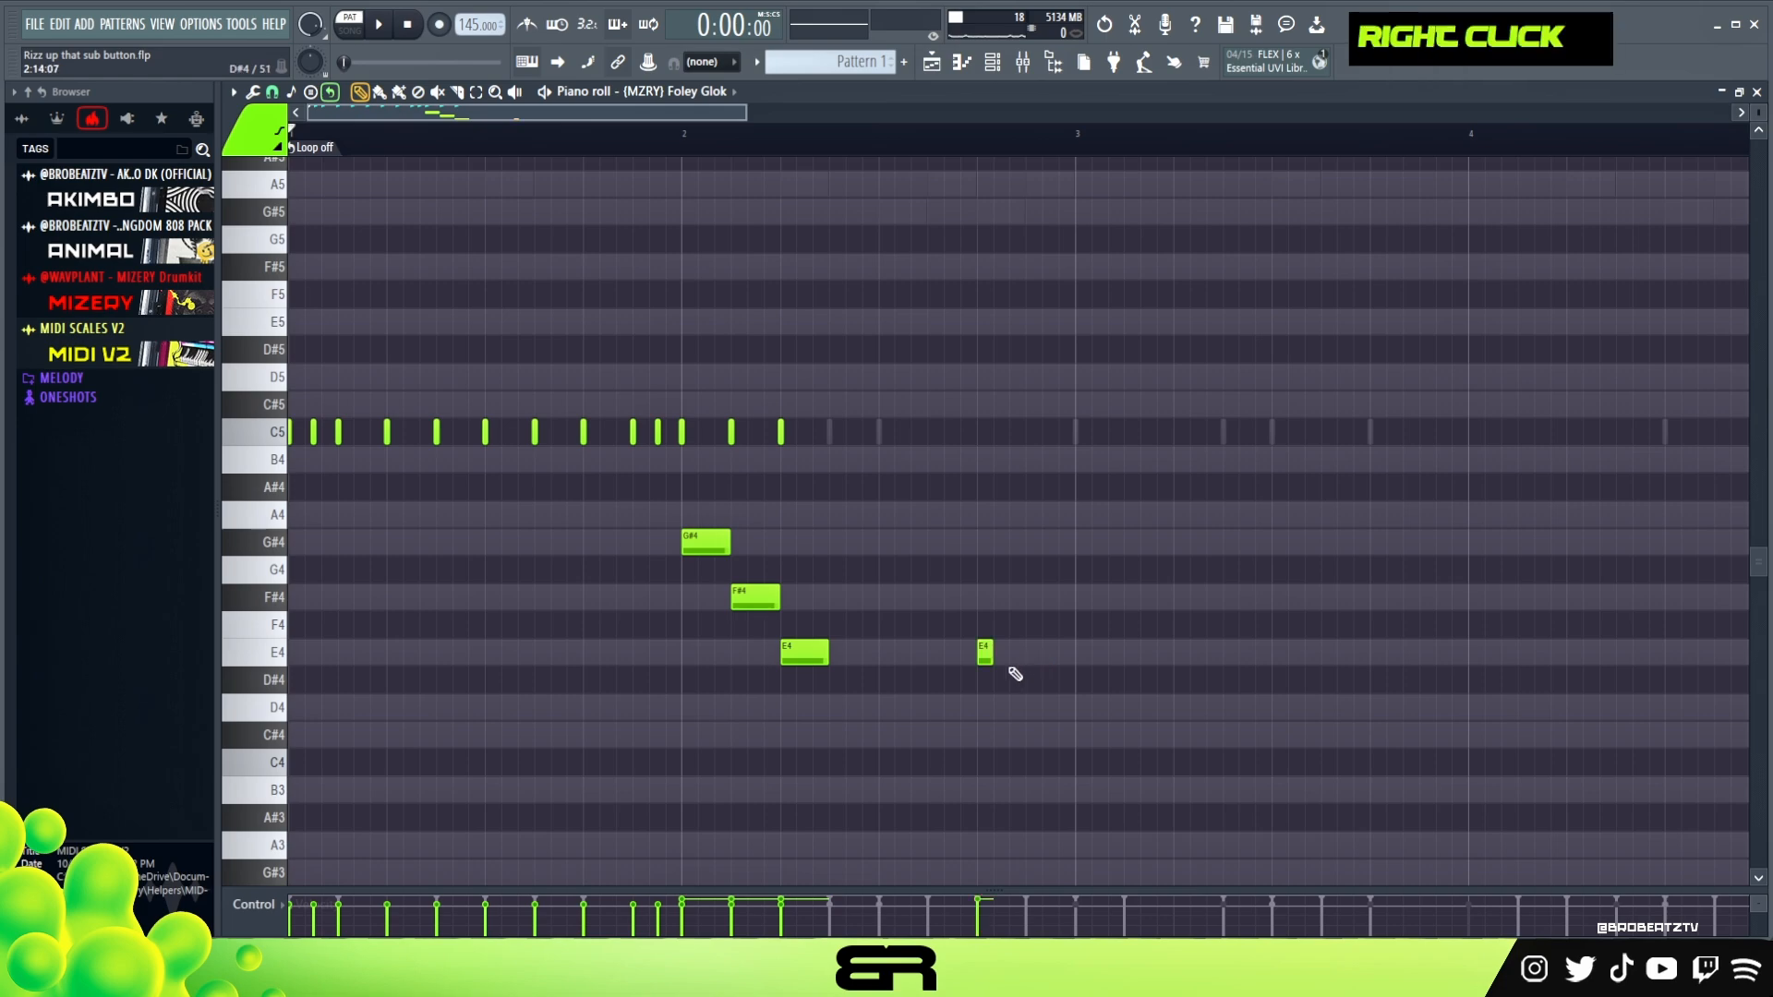
Add another short E4 and a short F#4 directly after it and play back the roll
double_click(983, 656)
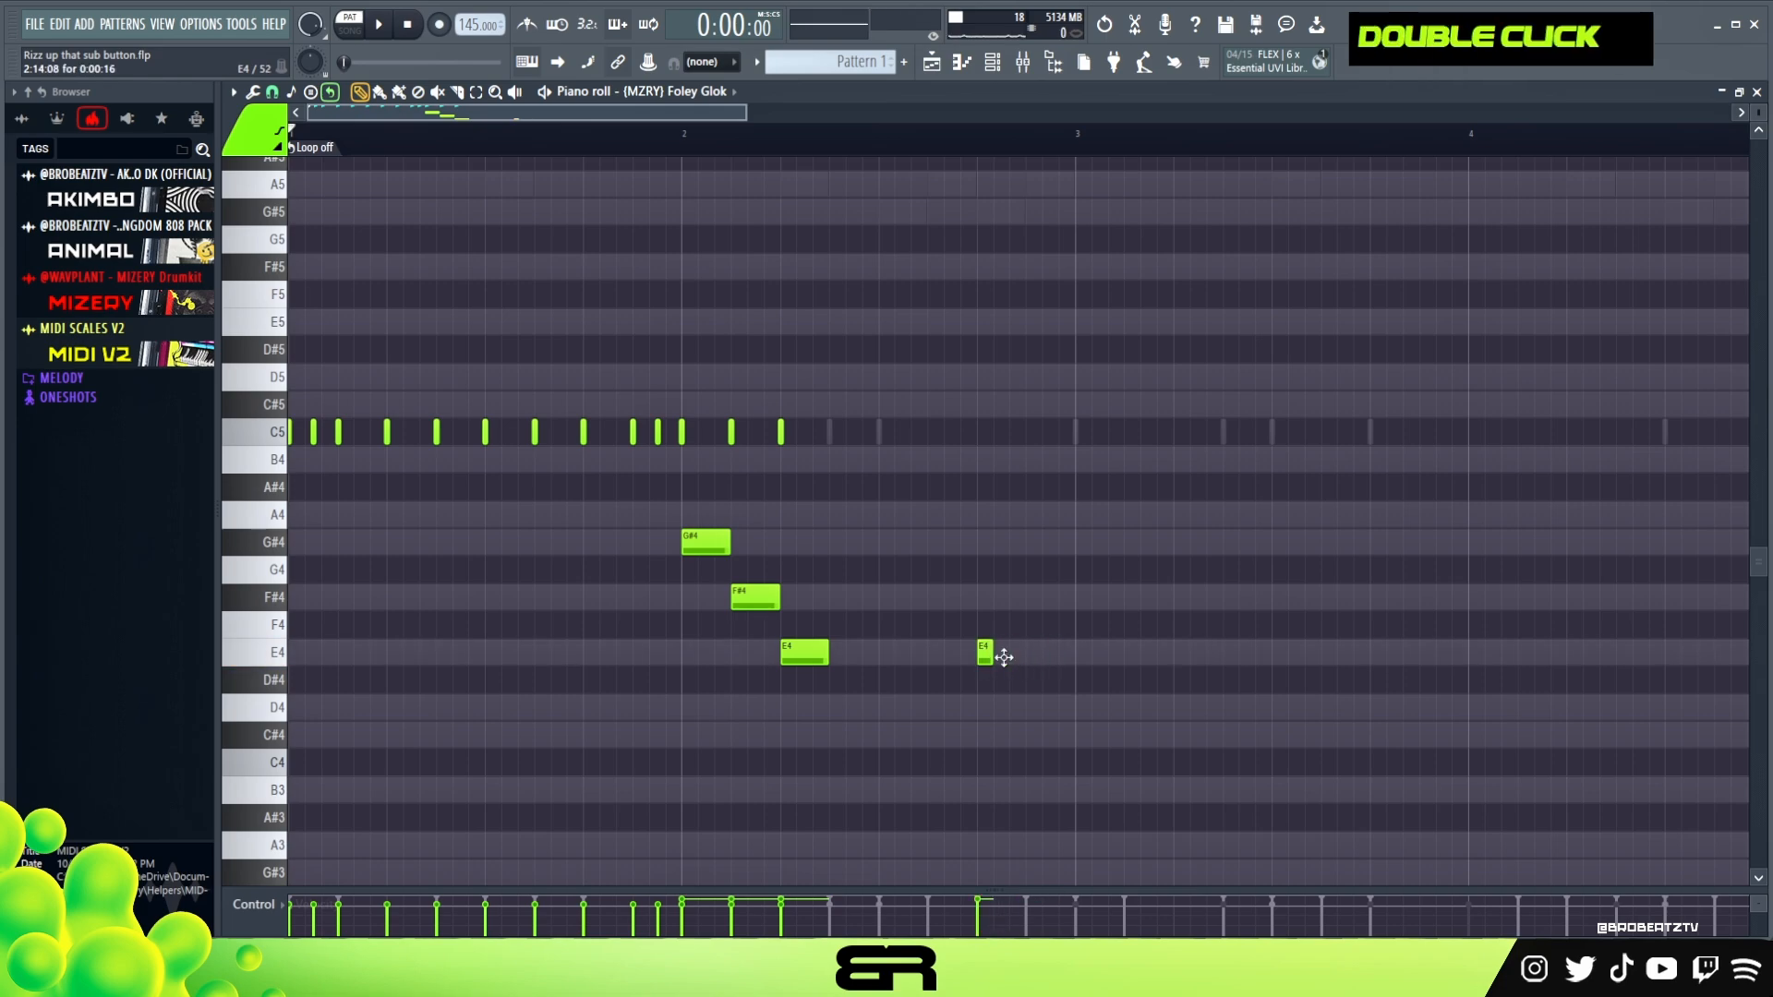
right_click(1013, 649)
left_click(1001, 652)
left_click(1016, 599)
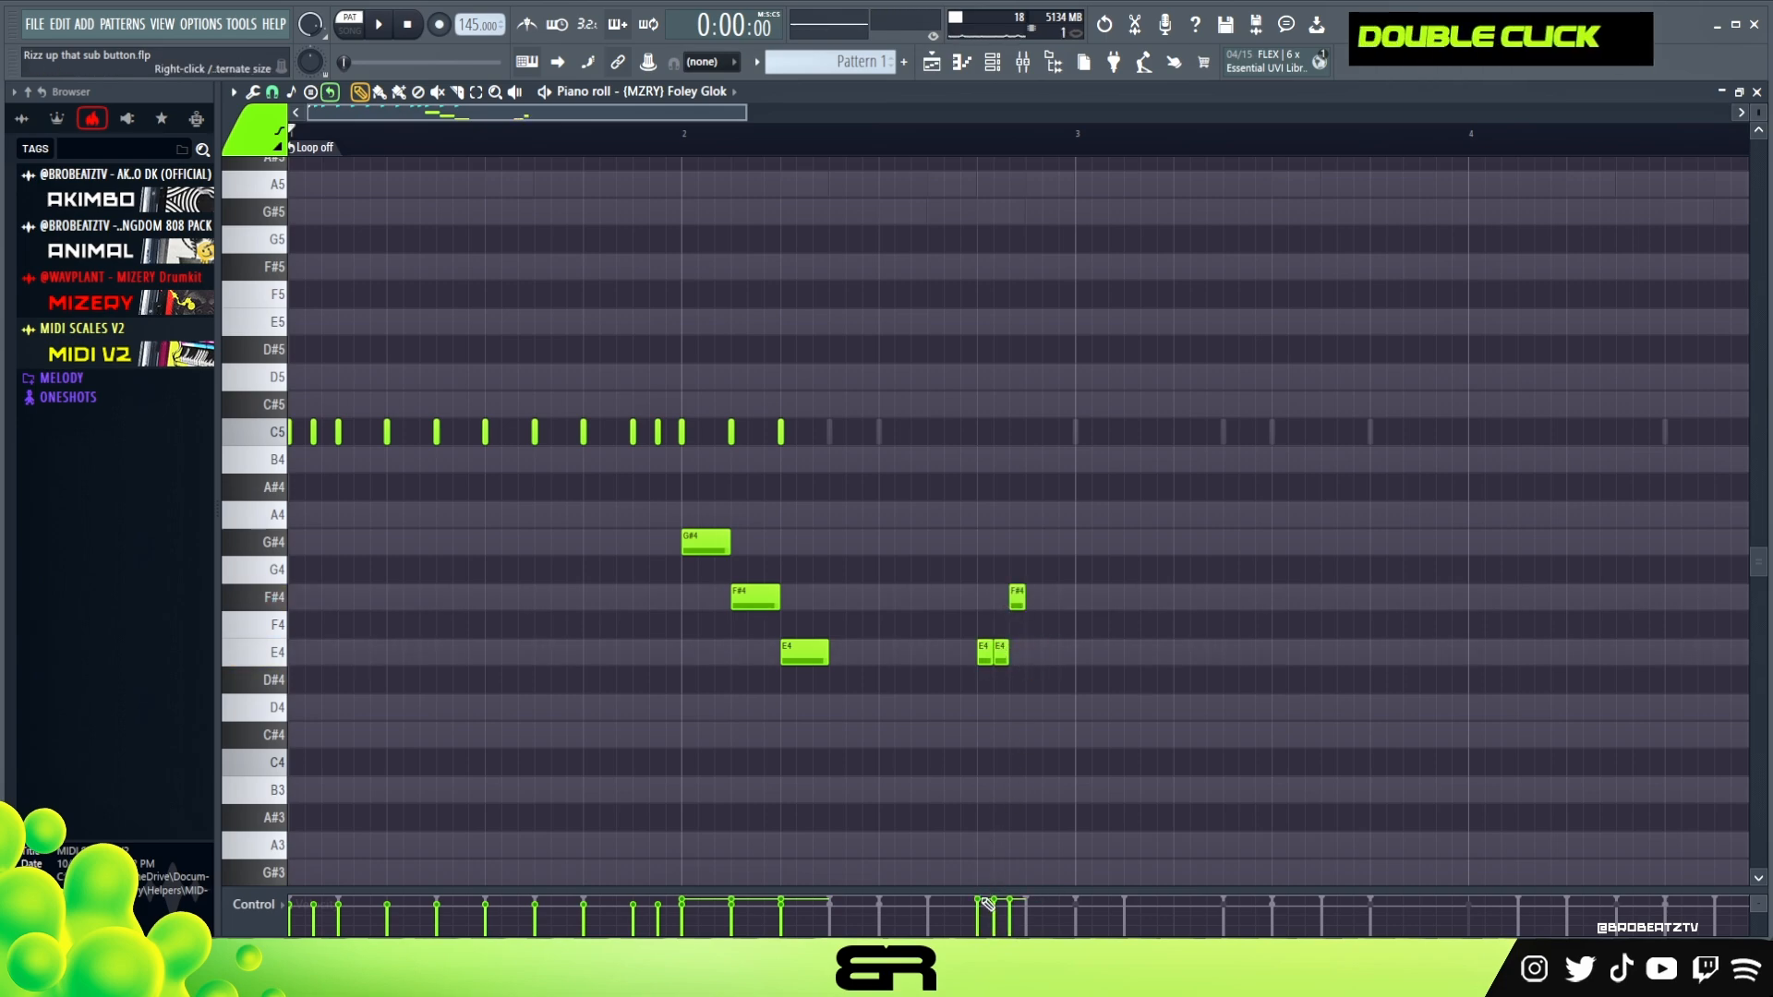
key("space")
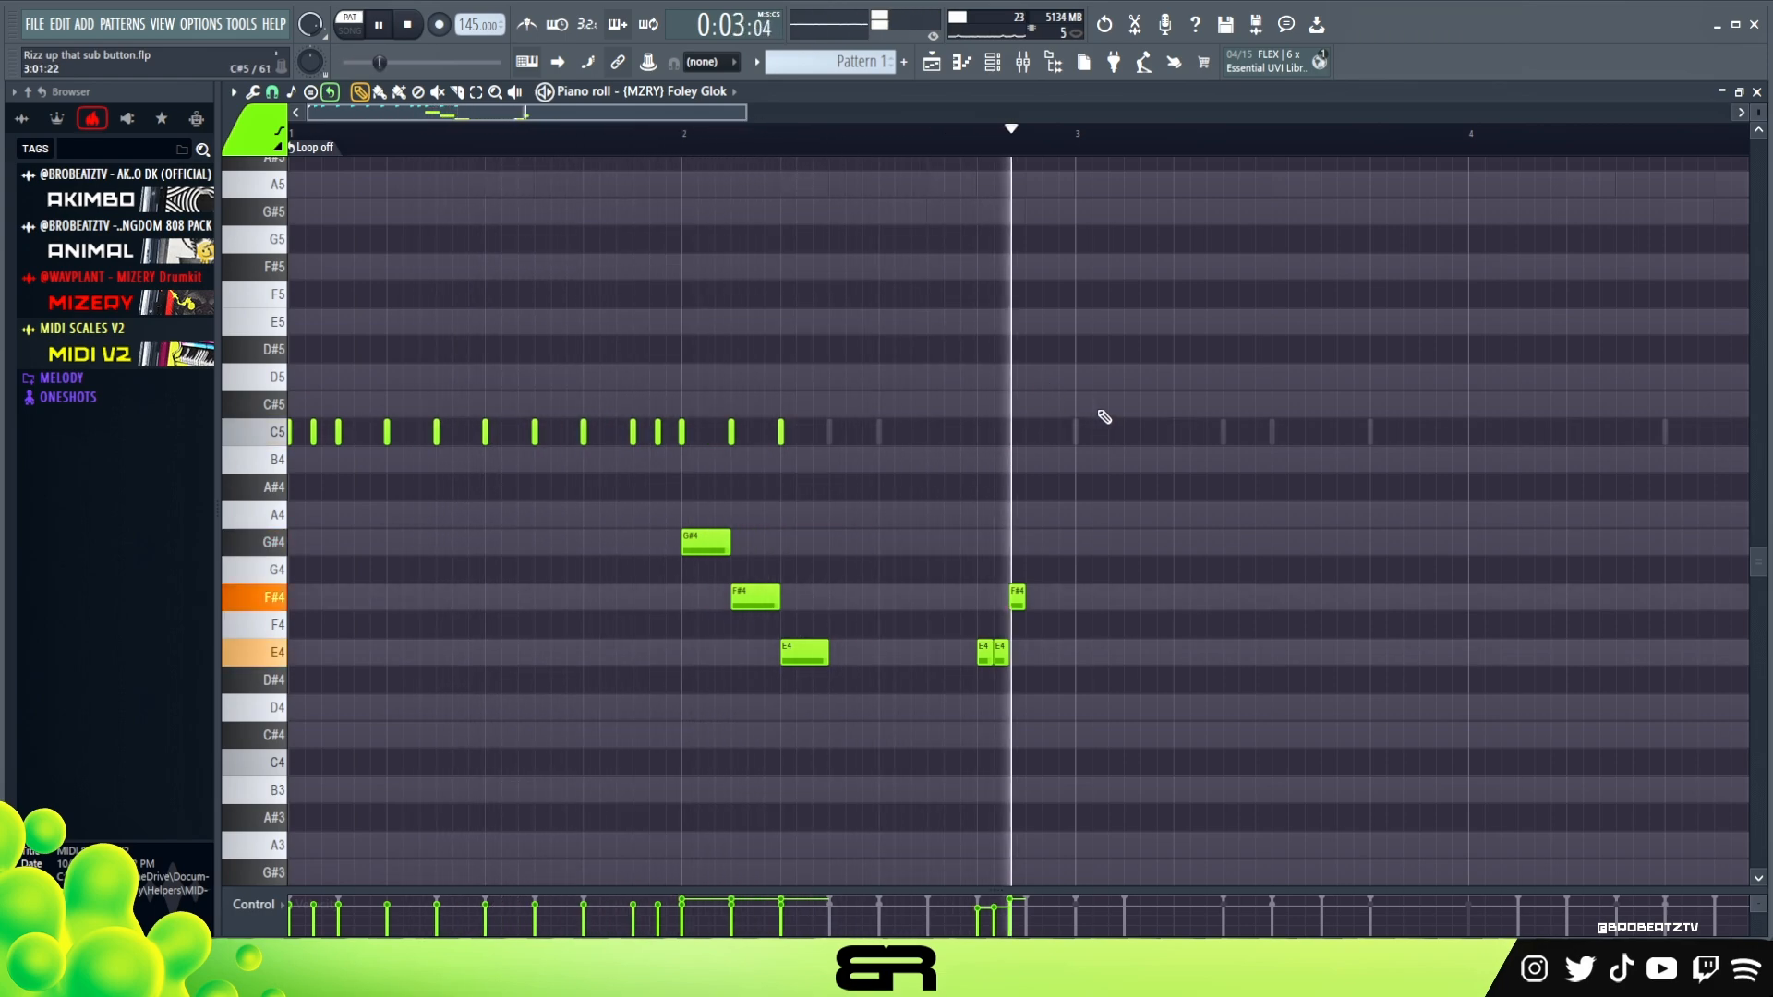
key("space")
key("space")
Try two short G#4 notes at the very end of bar 2, listen to them and delete both
left_click(1050, 542)
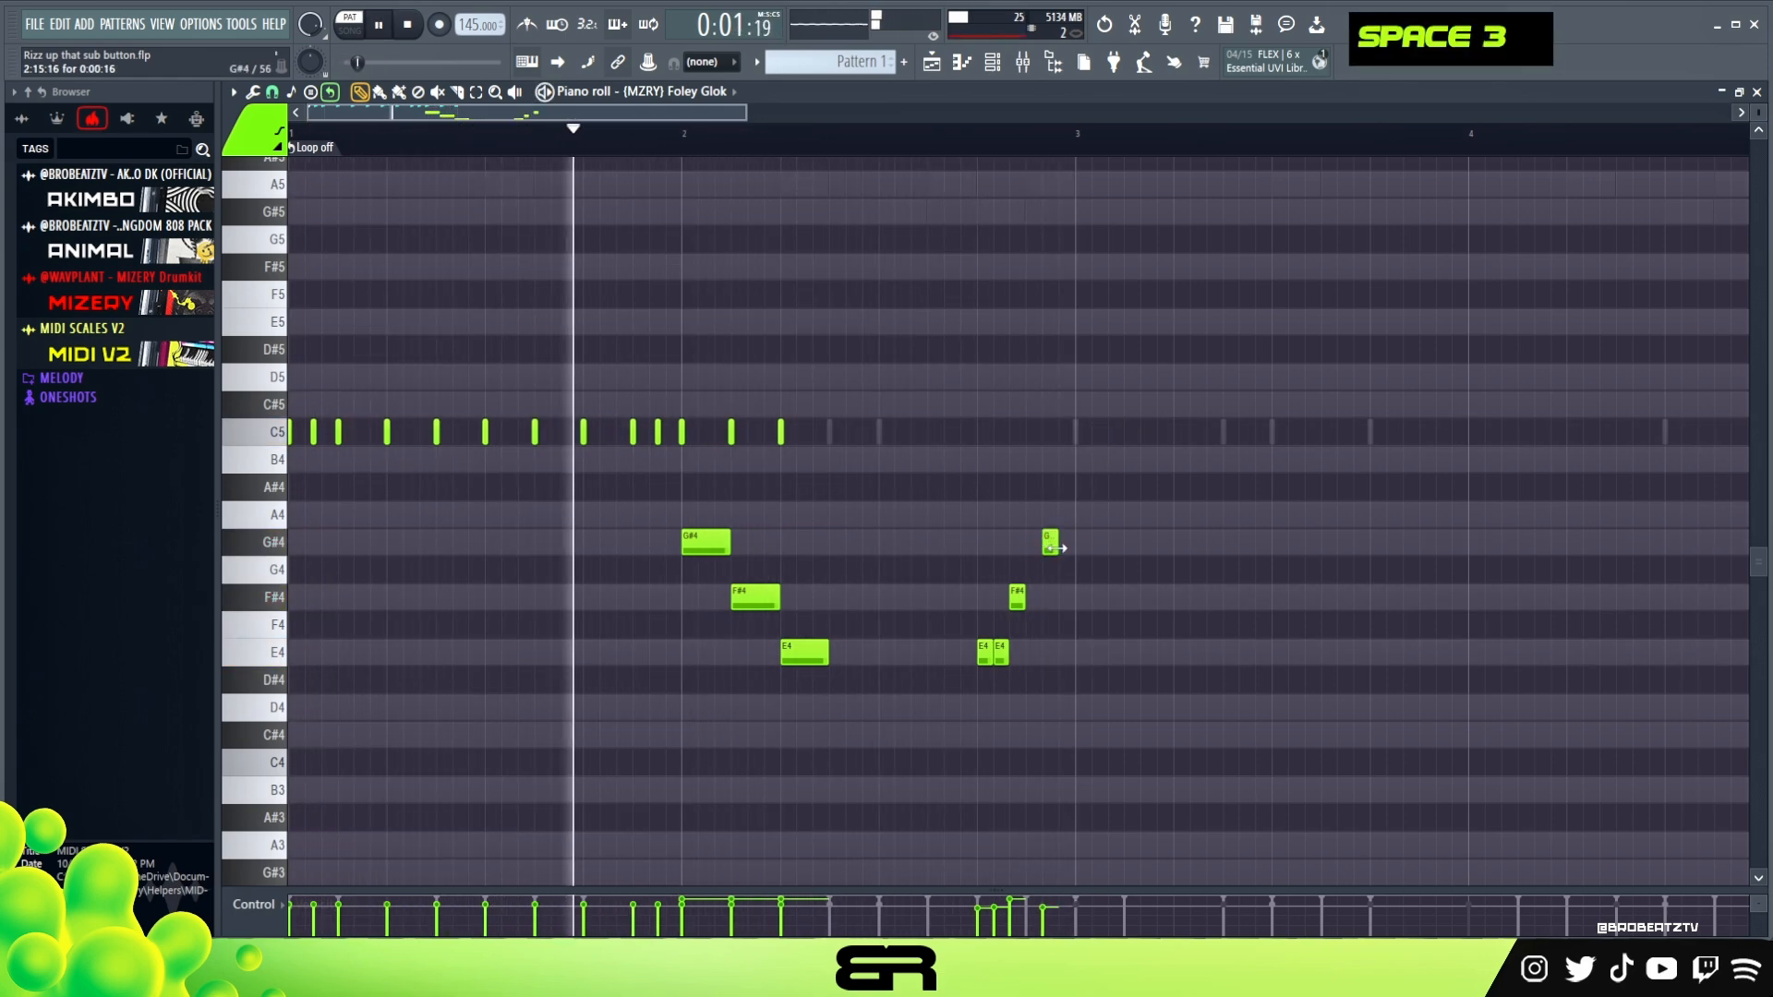
left_click(1066, 542)
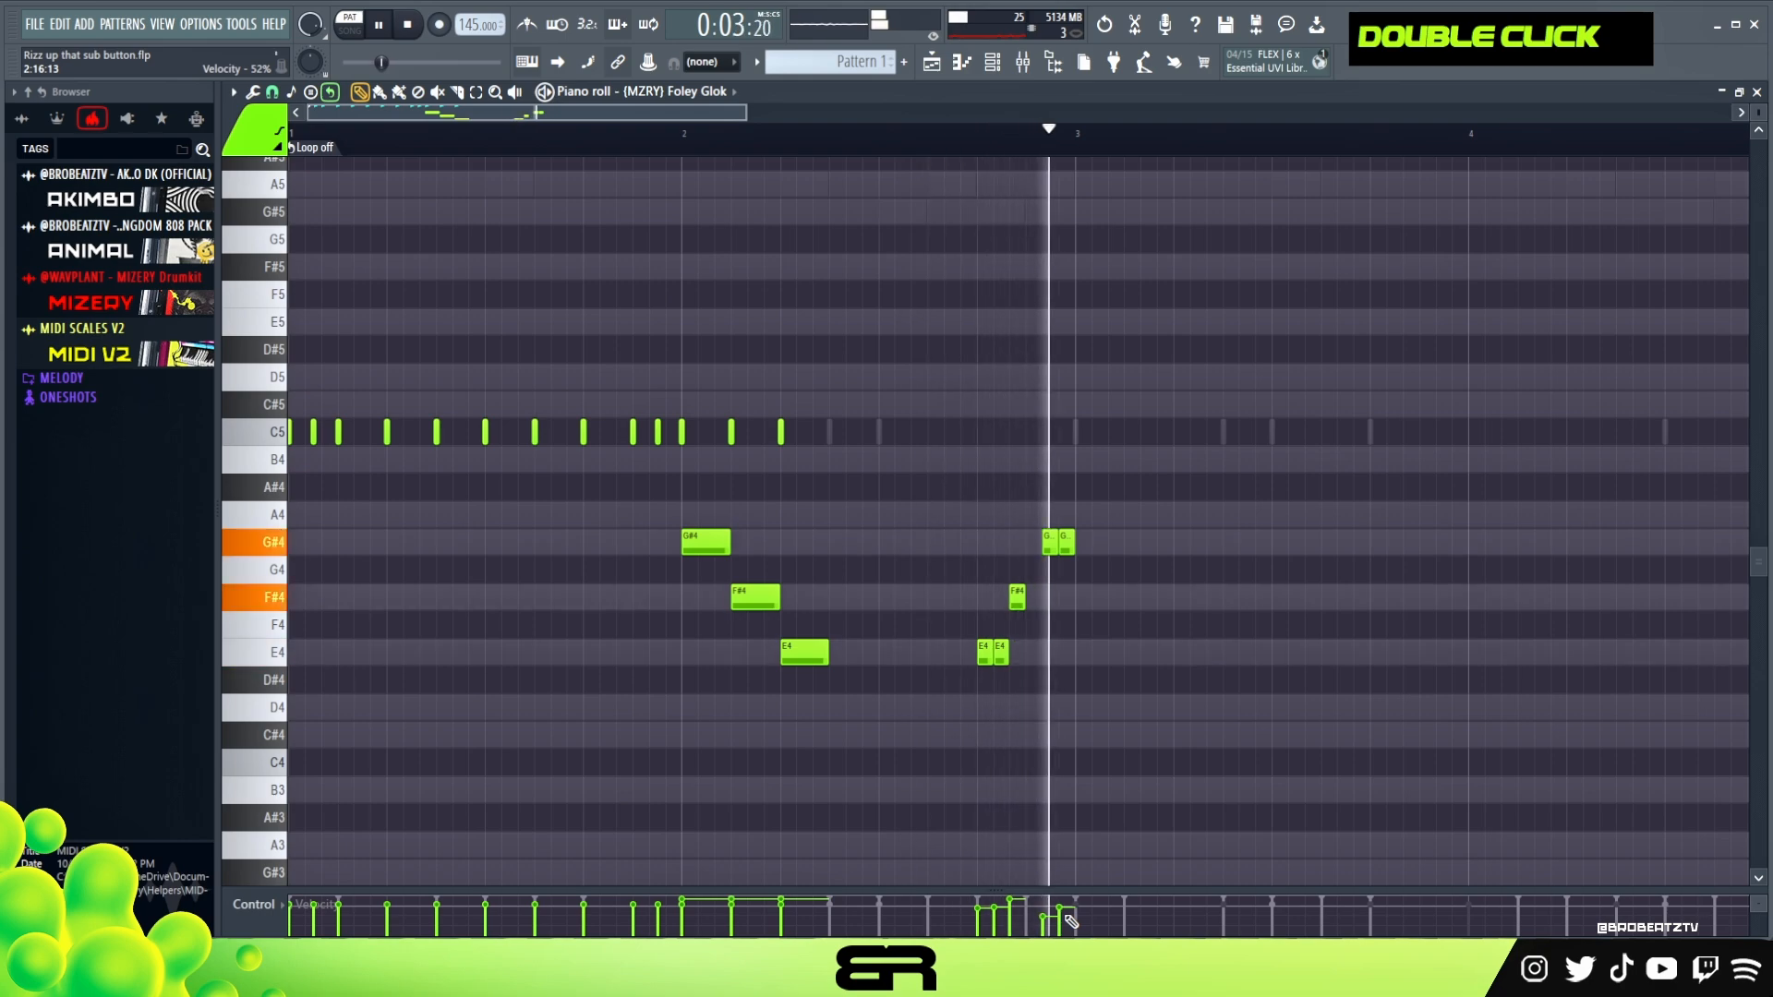
key("space")
right_click(1066, 542)
right_click(1050, 542)
Place a single short G#4 directly after the roll's F#4, with reduced velocity, and play it back
key("space")
left_click(1033, 542)
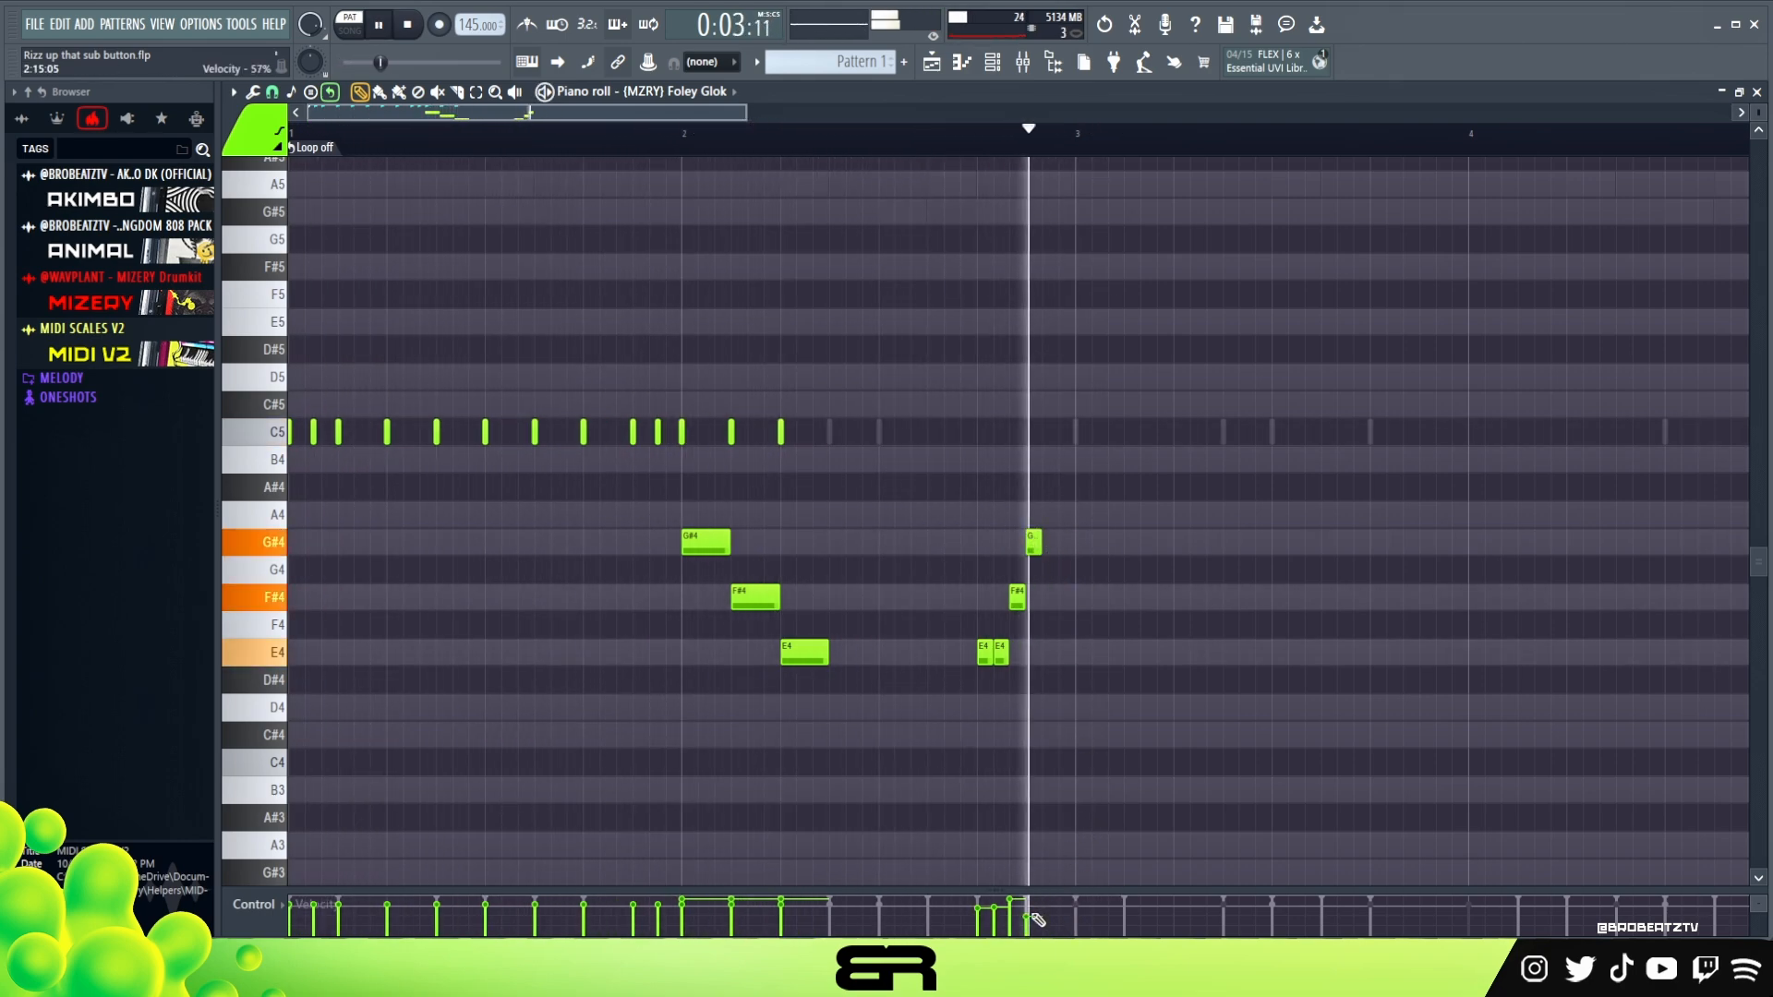
key("space")
right_click(1044, 345)
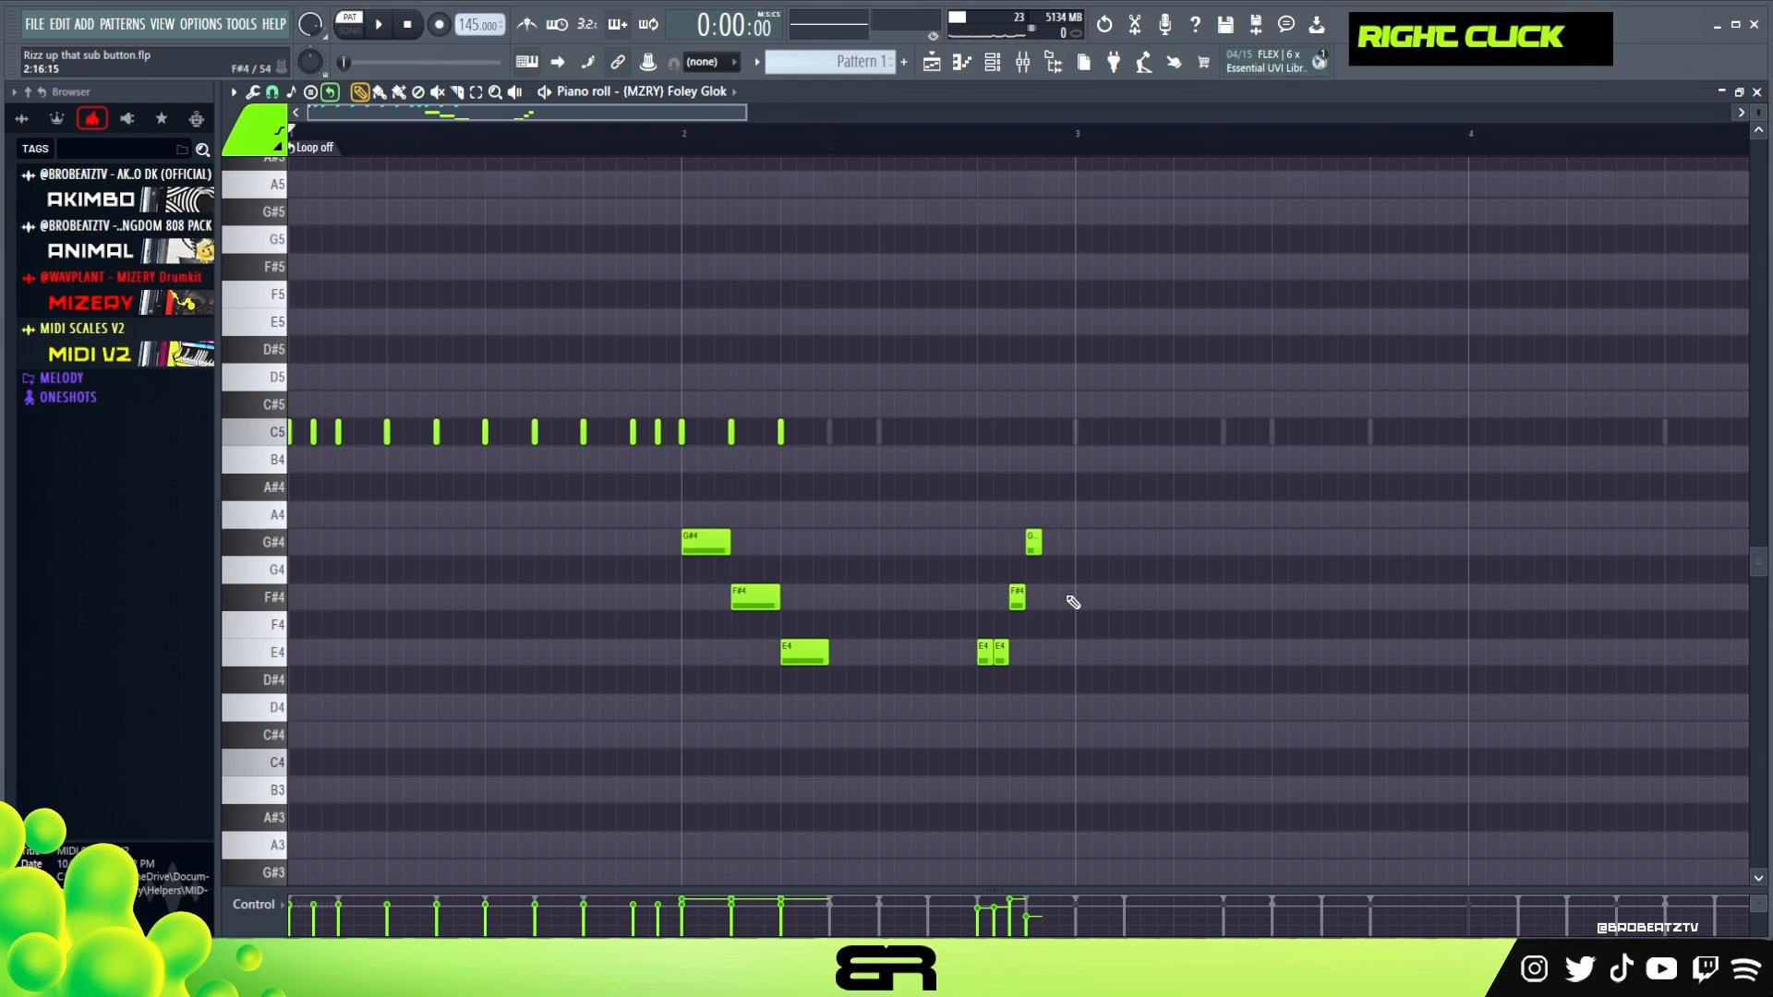
Duplicate all Foley Glok notes from bars 1 and 2 into bars 3 and 4
key("ctrl+a")
left_click_drag(384, 434, 1121, 437)
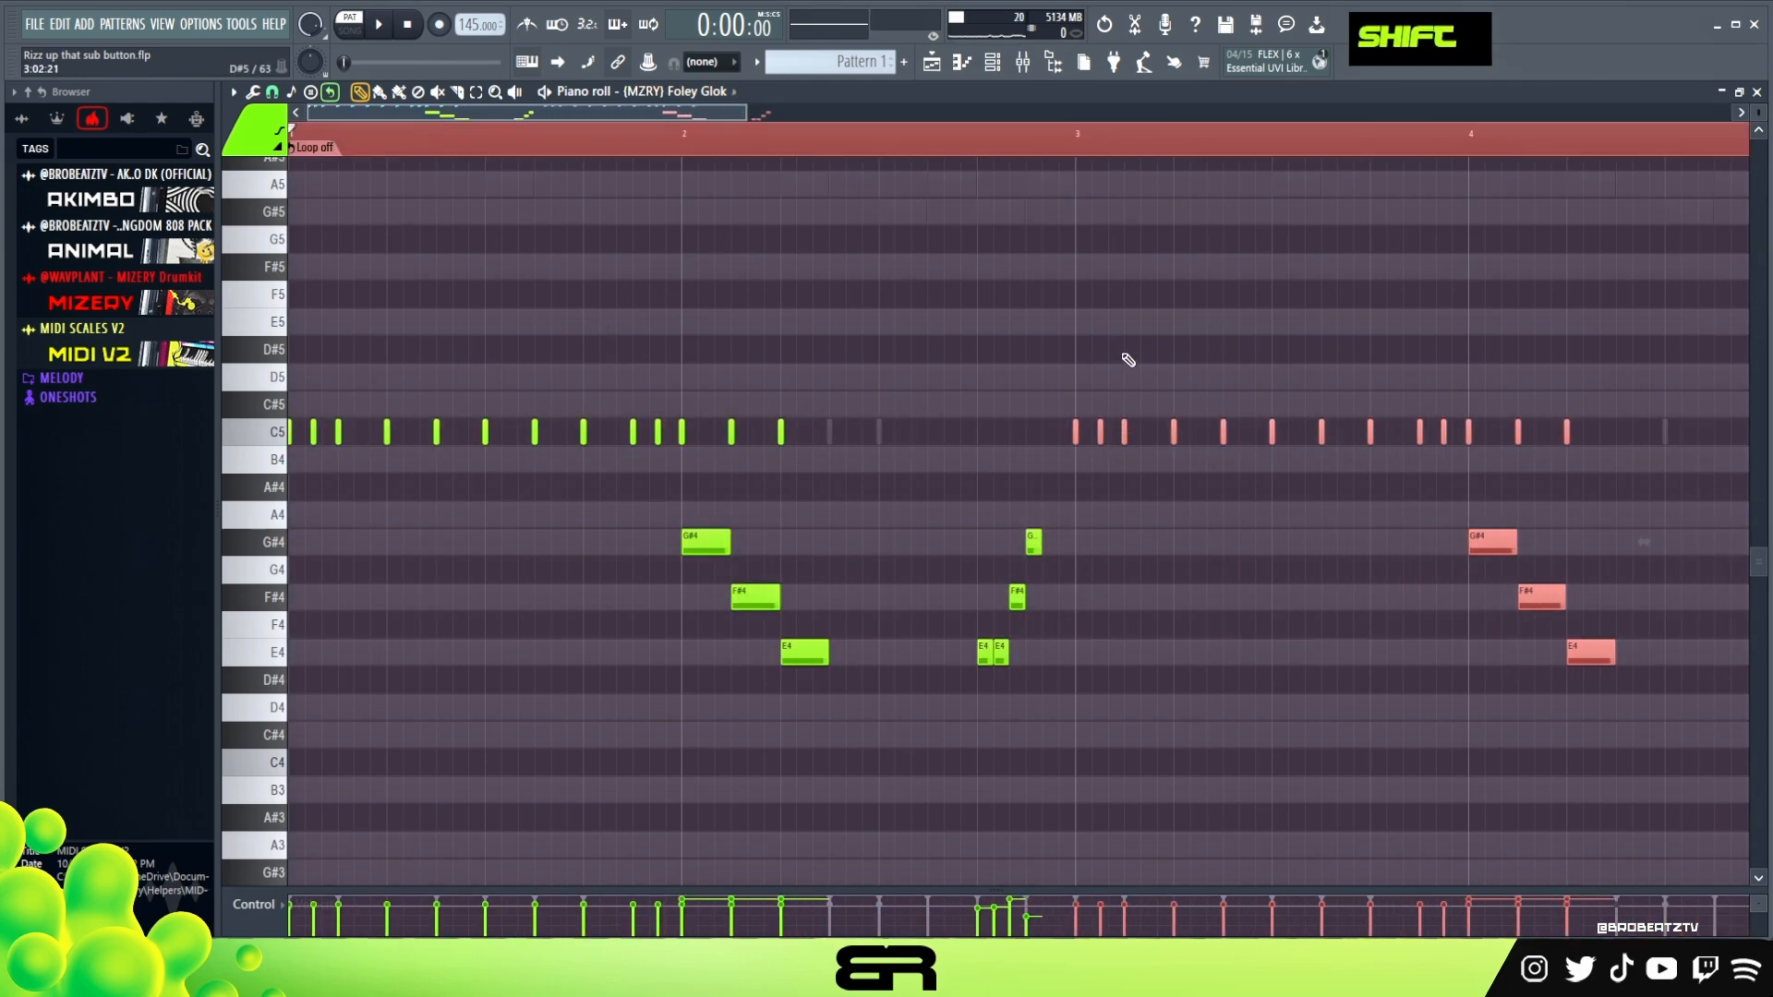
right_click(1124, 355)
Rework the roll at the end of bar 4 into three short F#4 notes followed by G#4, A4 and B4
left_click_drag(677, 116, 908, 202)
left_click_drag(1060, 520, 984, 663)
key("shift+Up")
key("shift+Up")
right_click(1059, 591)
left_click(1029, 597)
left_click_drag(1025, 545, 1058, 520)
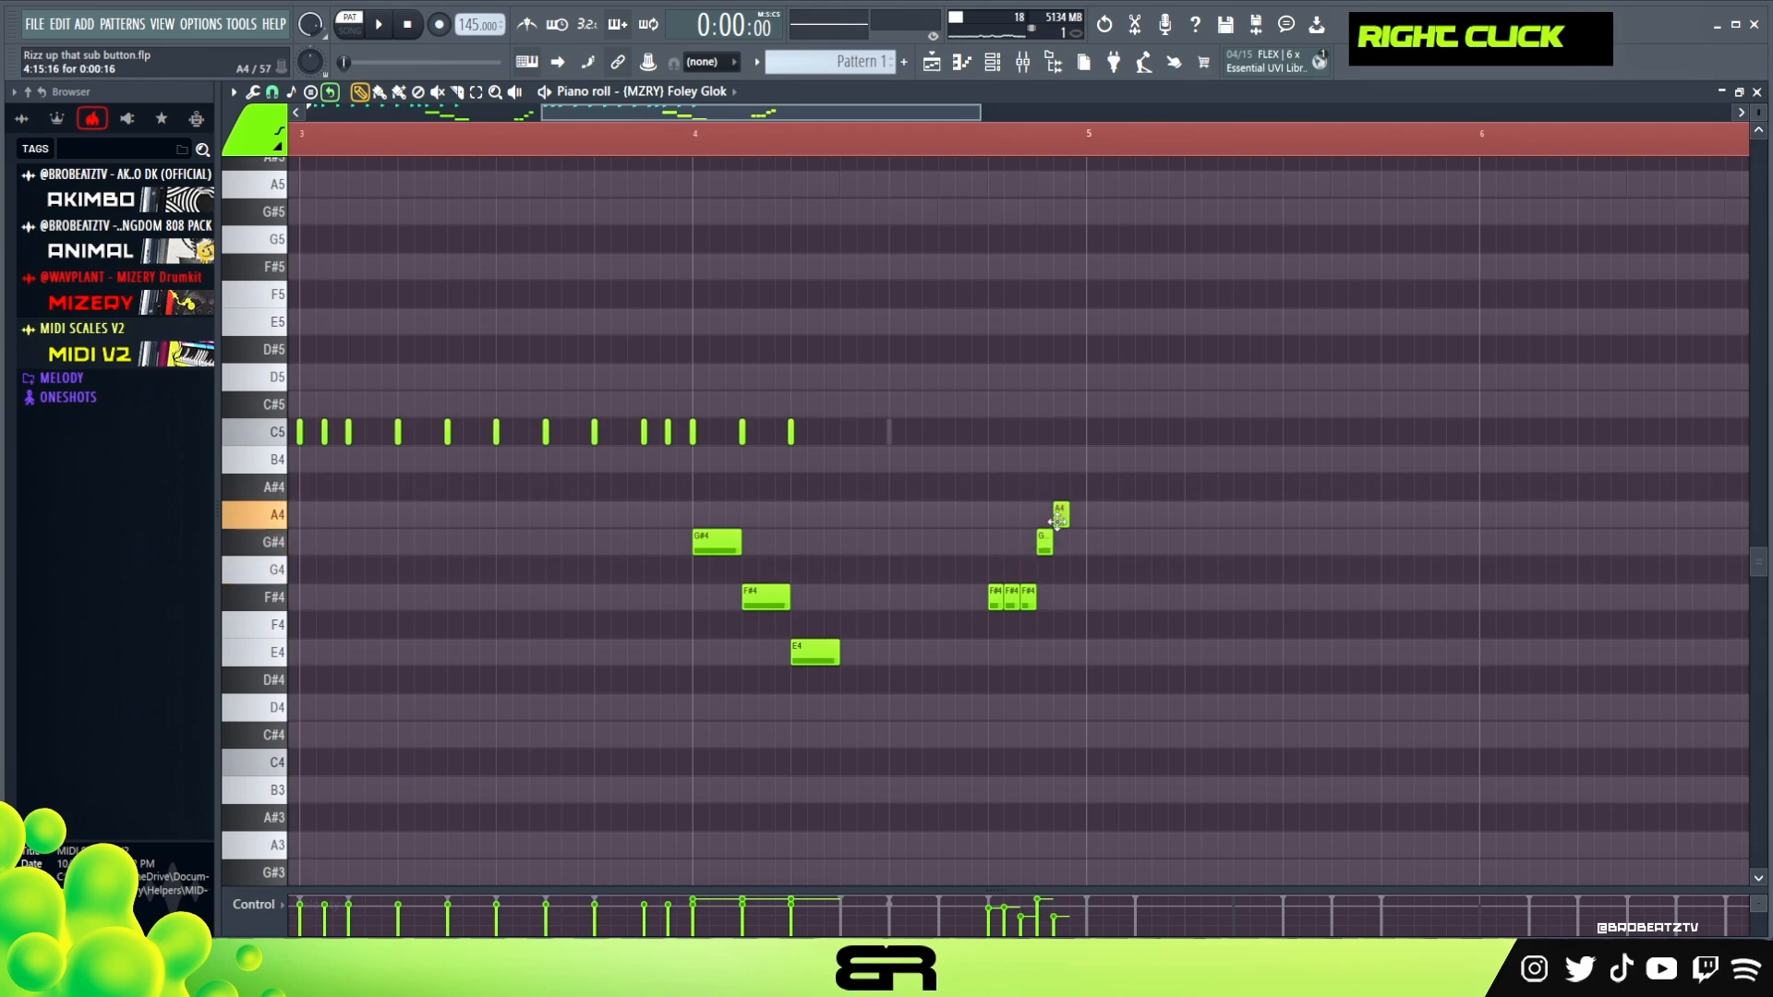
left_click_drag(1069, 444, 1071, 462)
Shape the bar 4 roll's velocities into a rising ramp in an enlarged velocity lane and play it back
left_click_drag(1148, 365, 994, 635)
left_click_drag(1020, 888, 1016, 616)
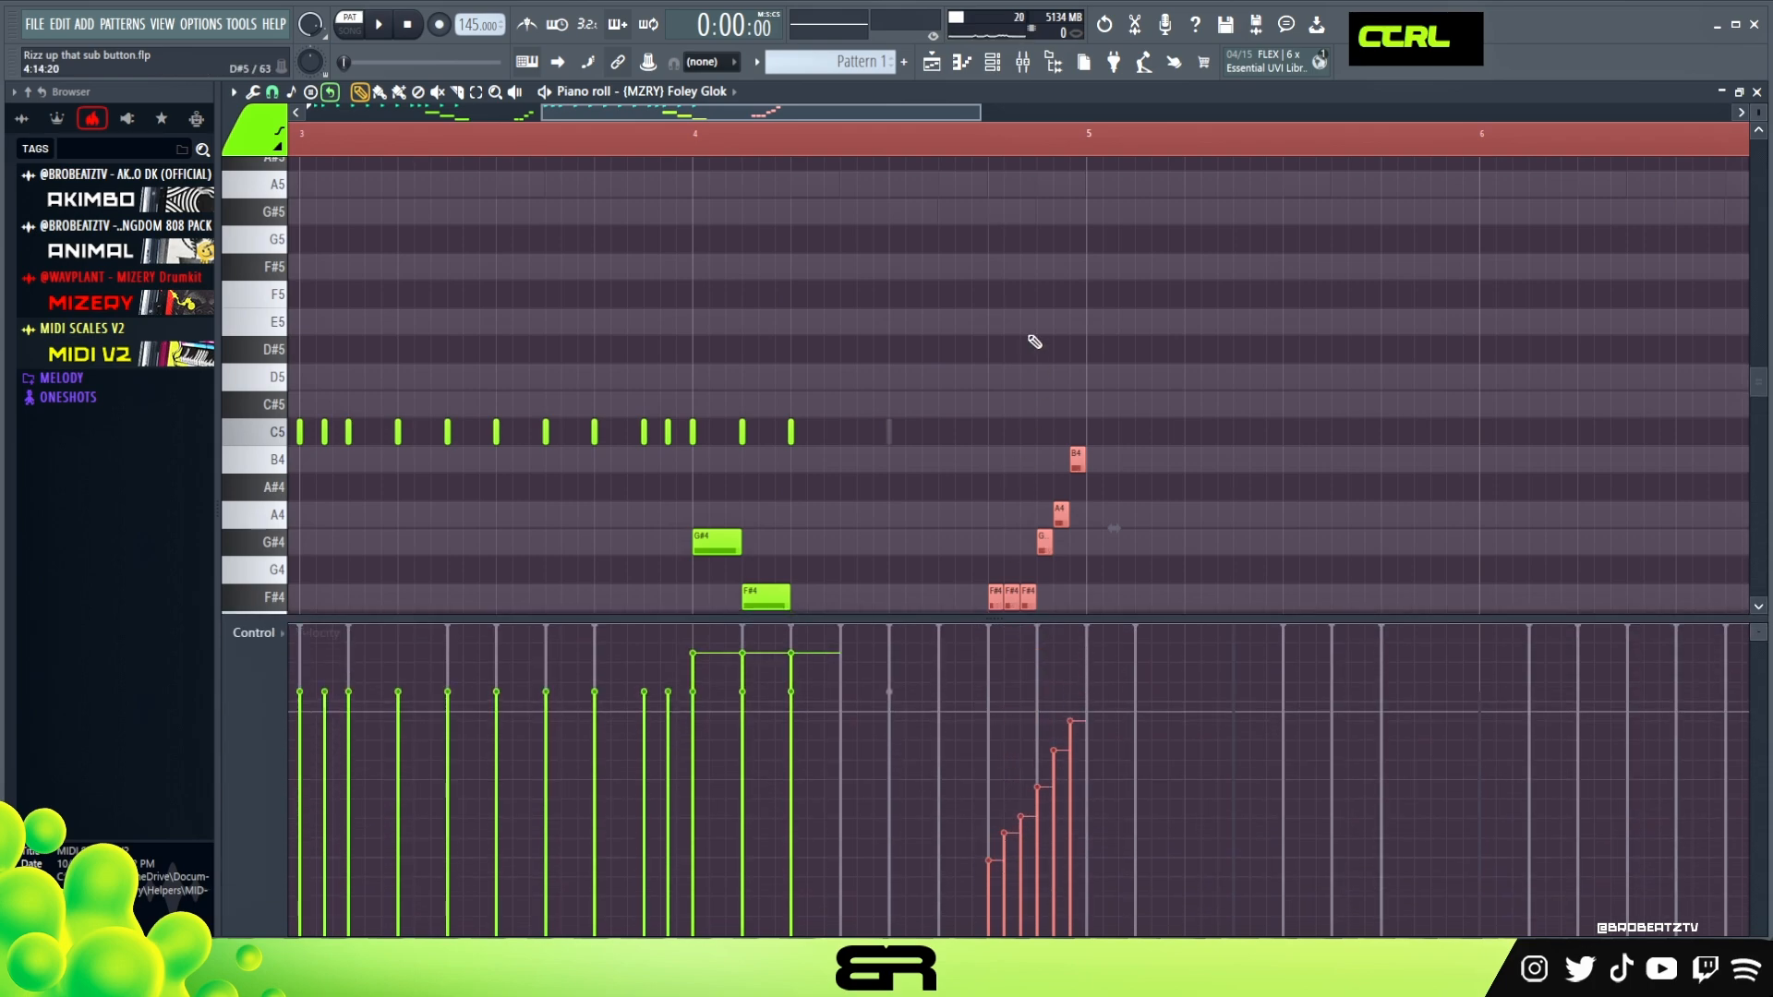
key("space")
right_click(1070, 254)
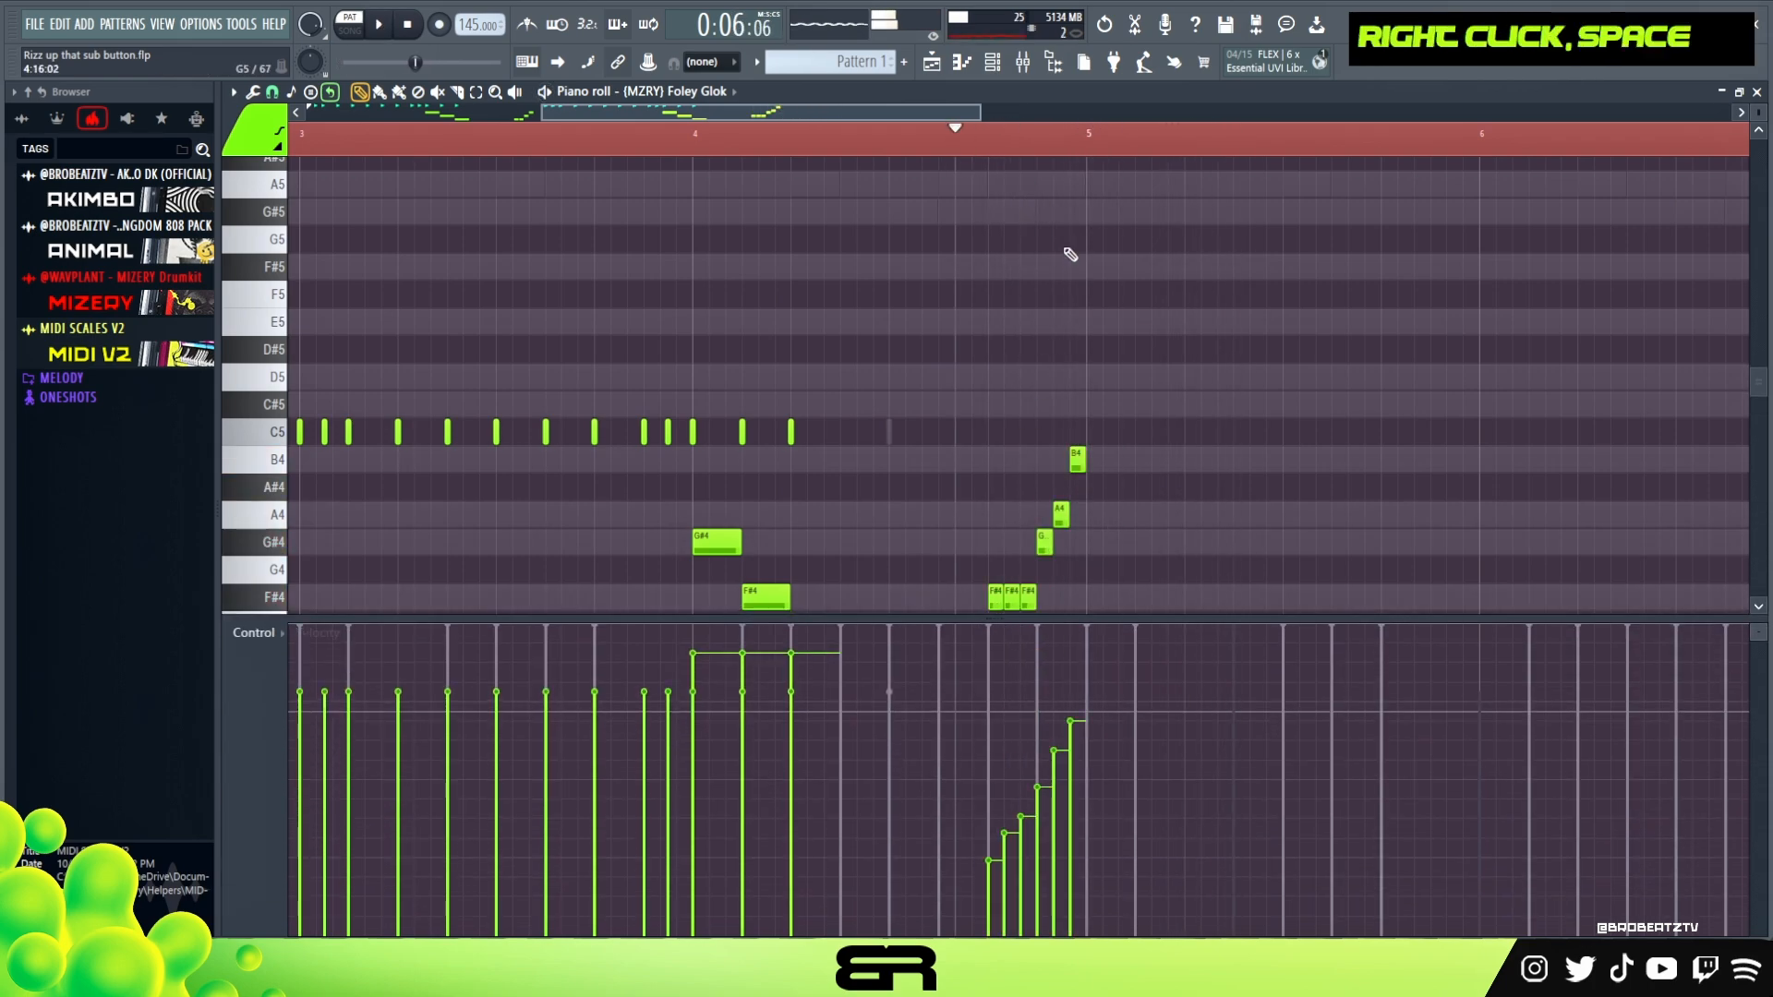
right_click(1070, 254, "ctrl")
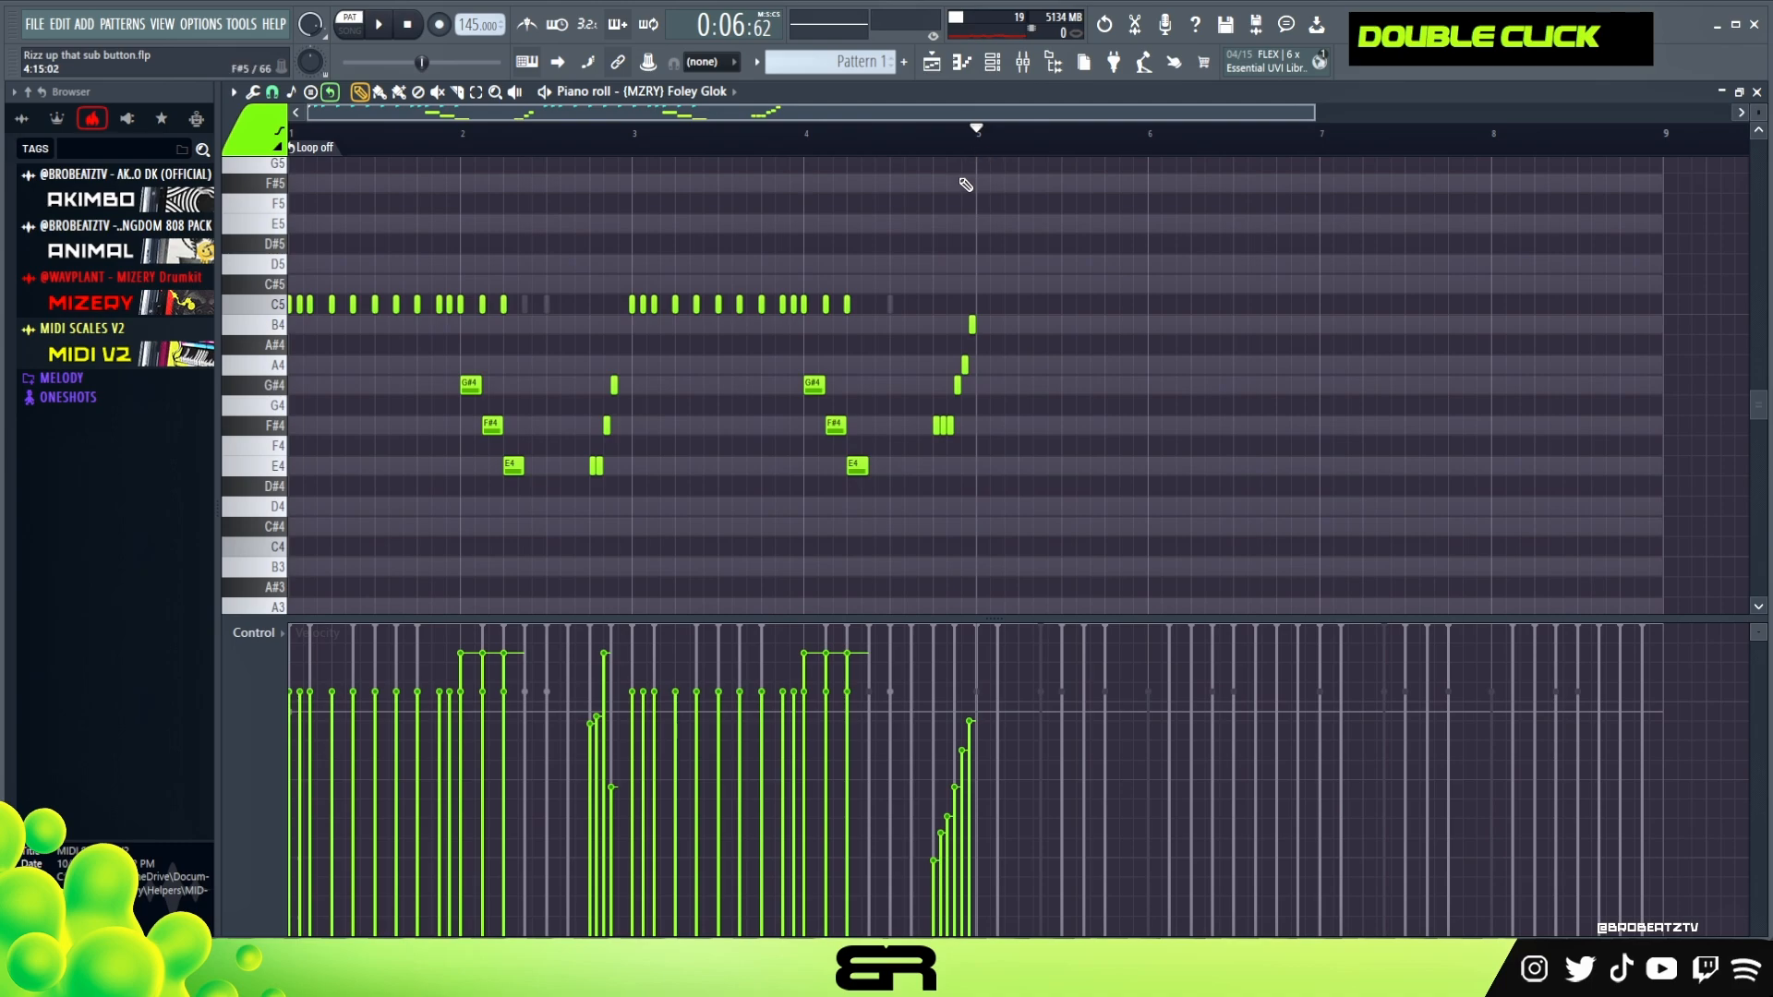
Set the Foley Glok channel's loop to Bar and reduce the velocity lane's height
left_click(1023, 65)
scroll(1519, 491, "down", 1)
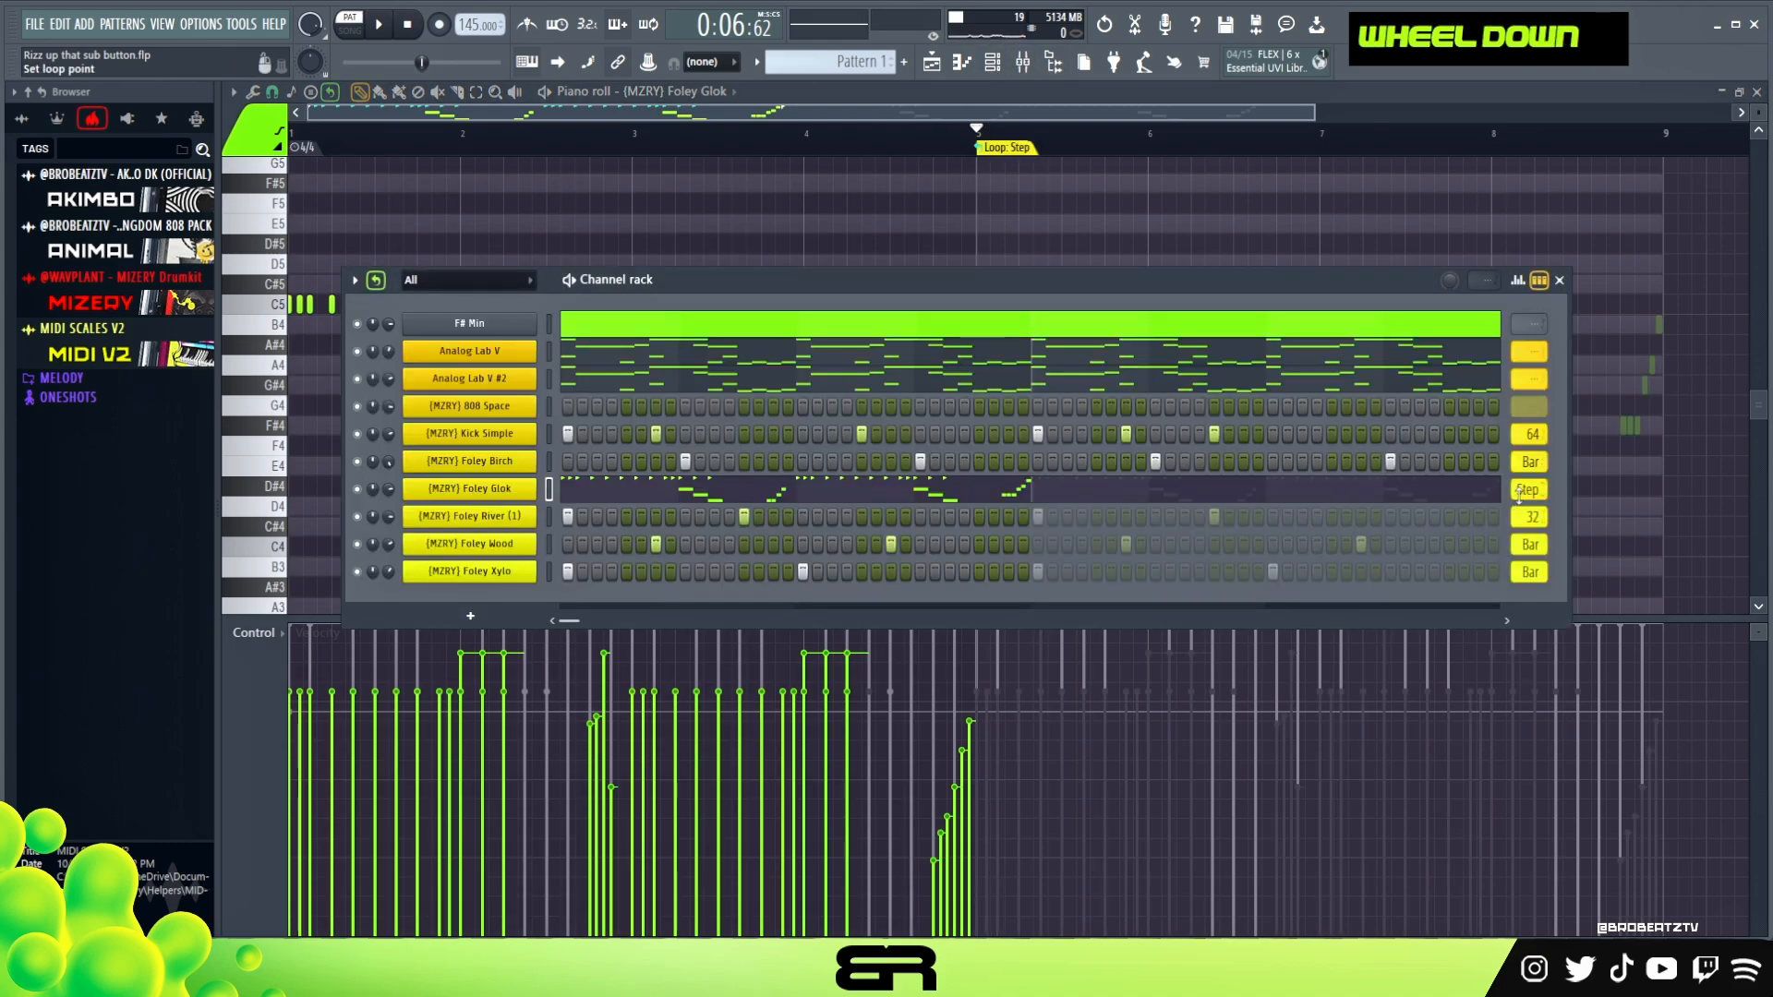
right_click(1110, 218)
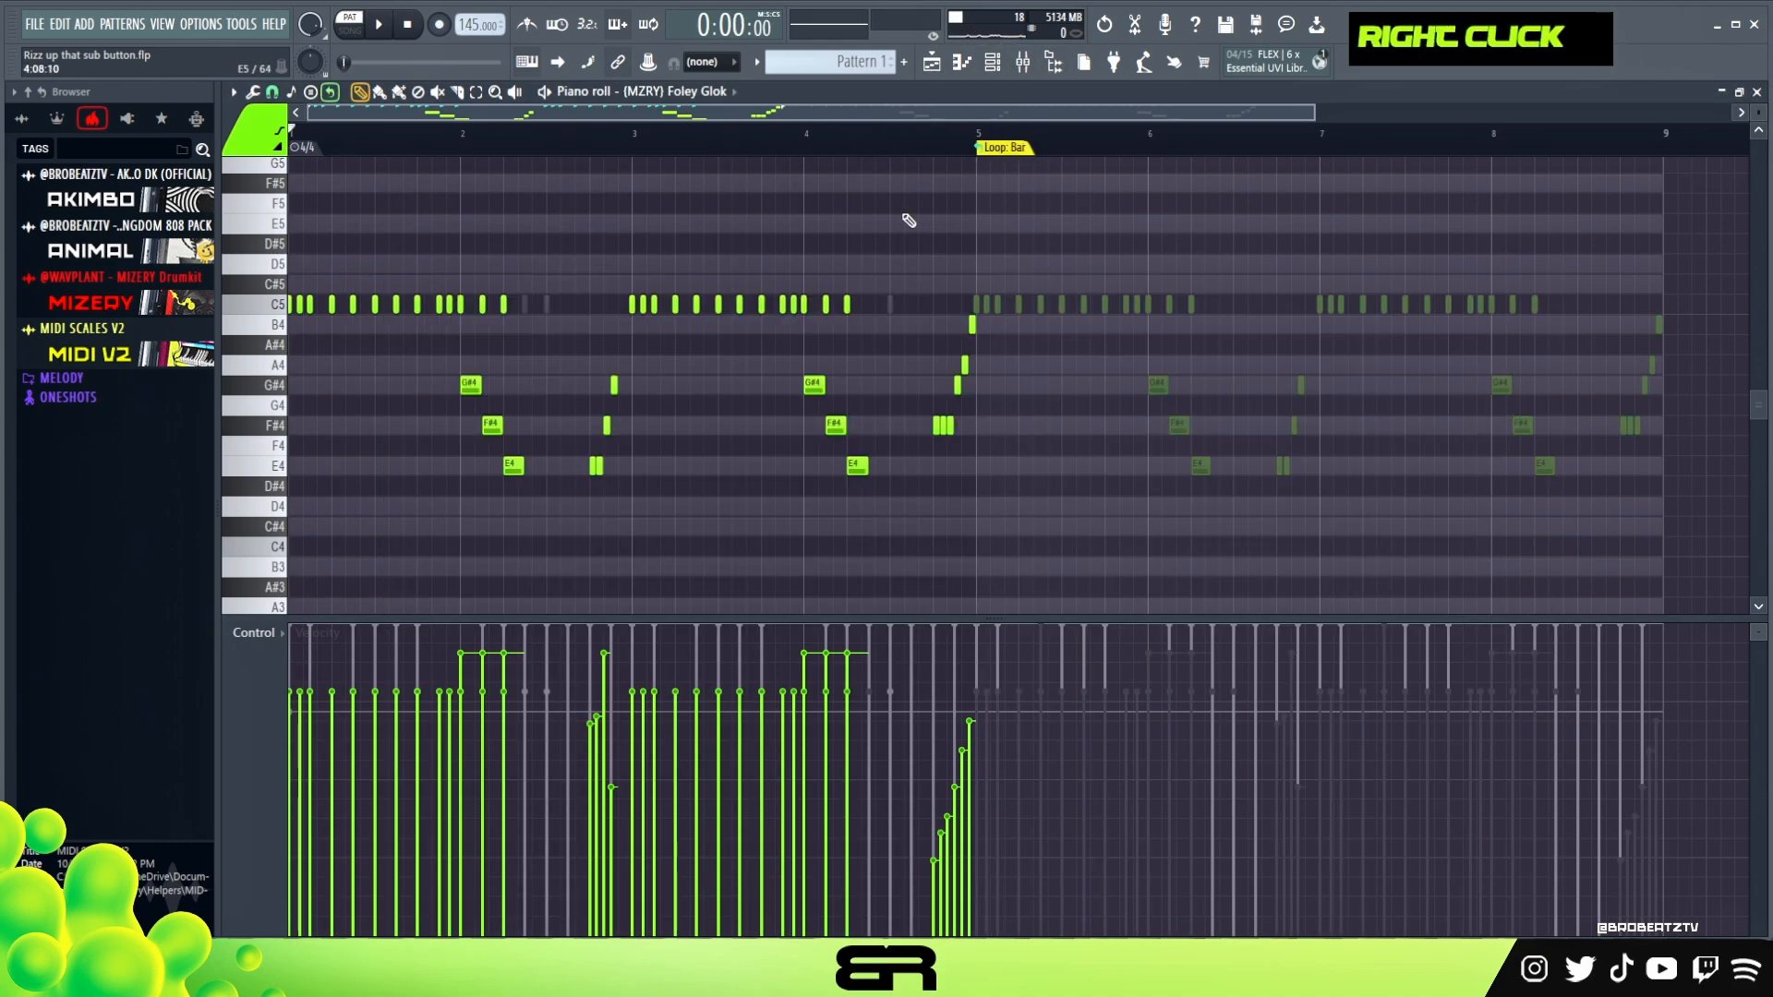
left_click_drag(874, 617, 892, 790)
Bring up the channel rack and listen to the melody, kick and foley channels together
left_click(992, 65)
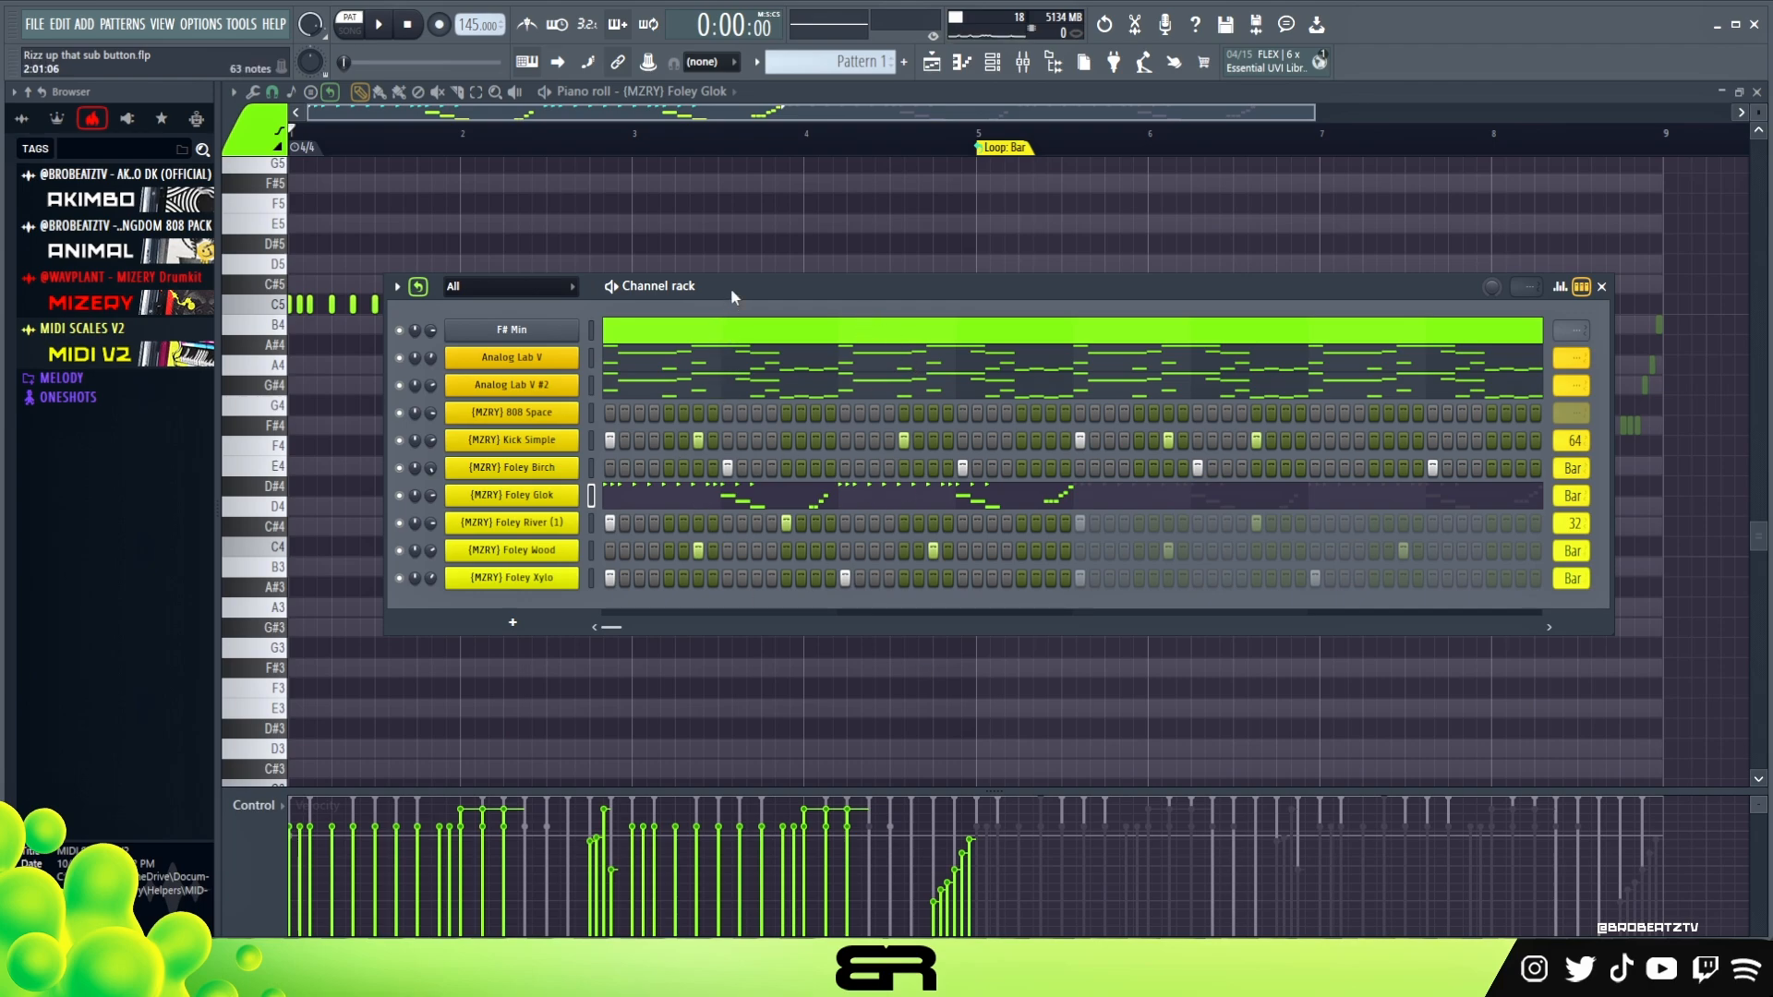
left_click_drag(732, 296, 712, 293)
key("space")
key("space")
key("space")
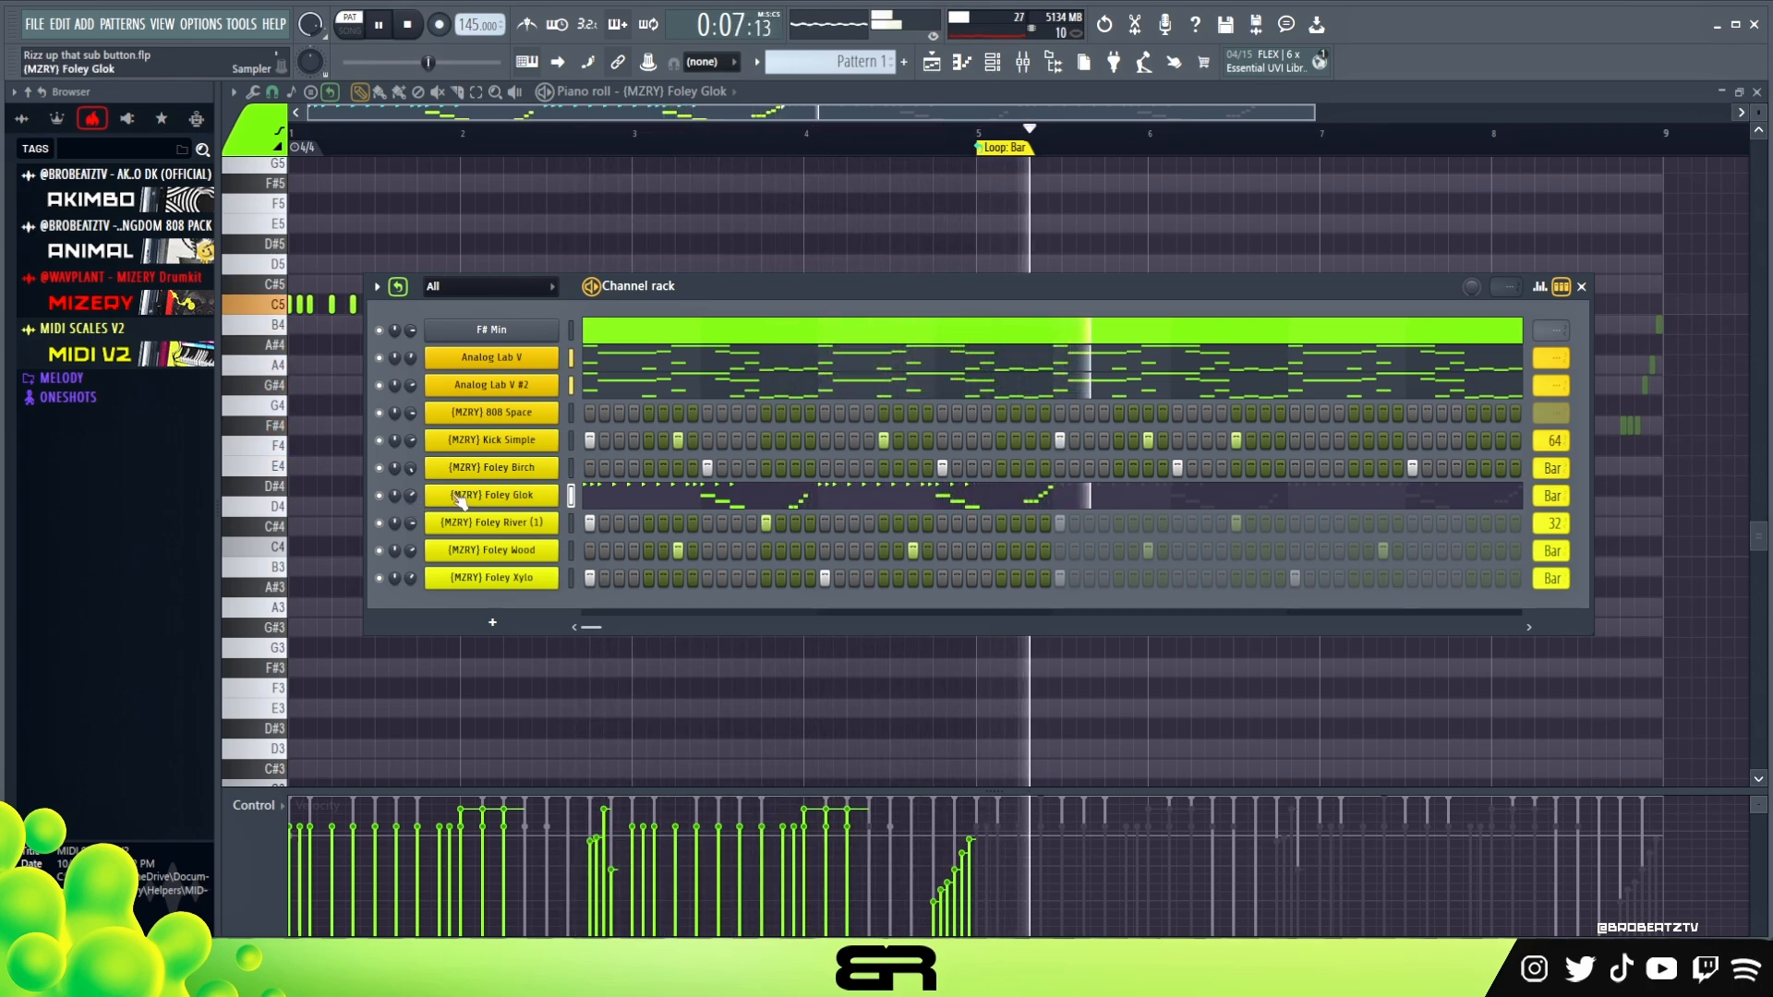
key("space")
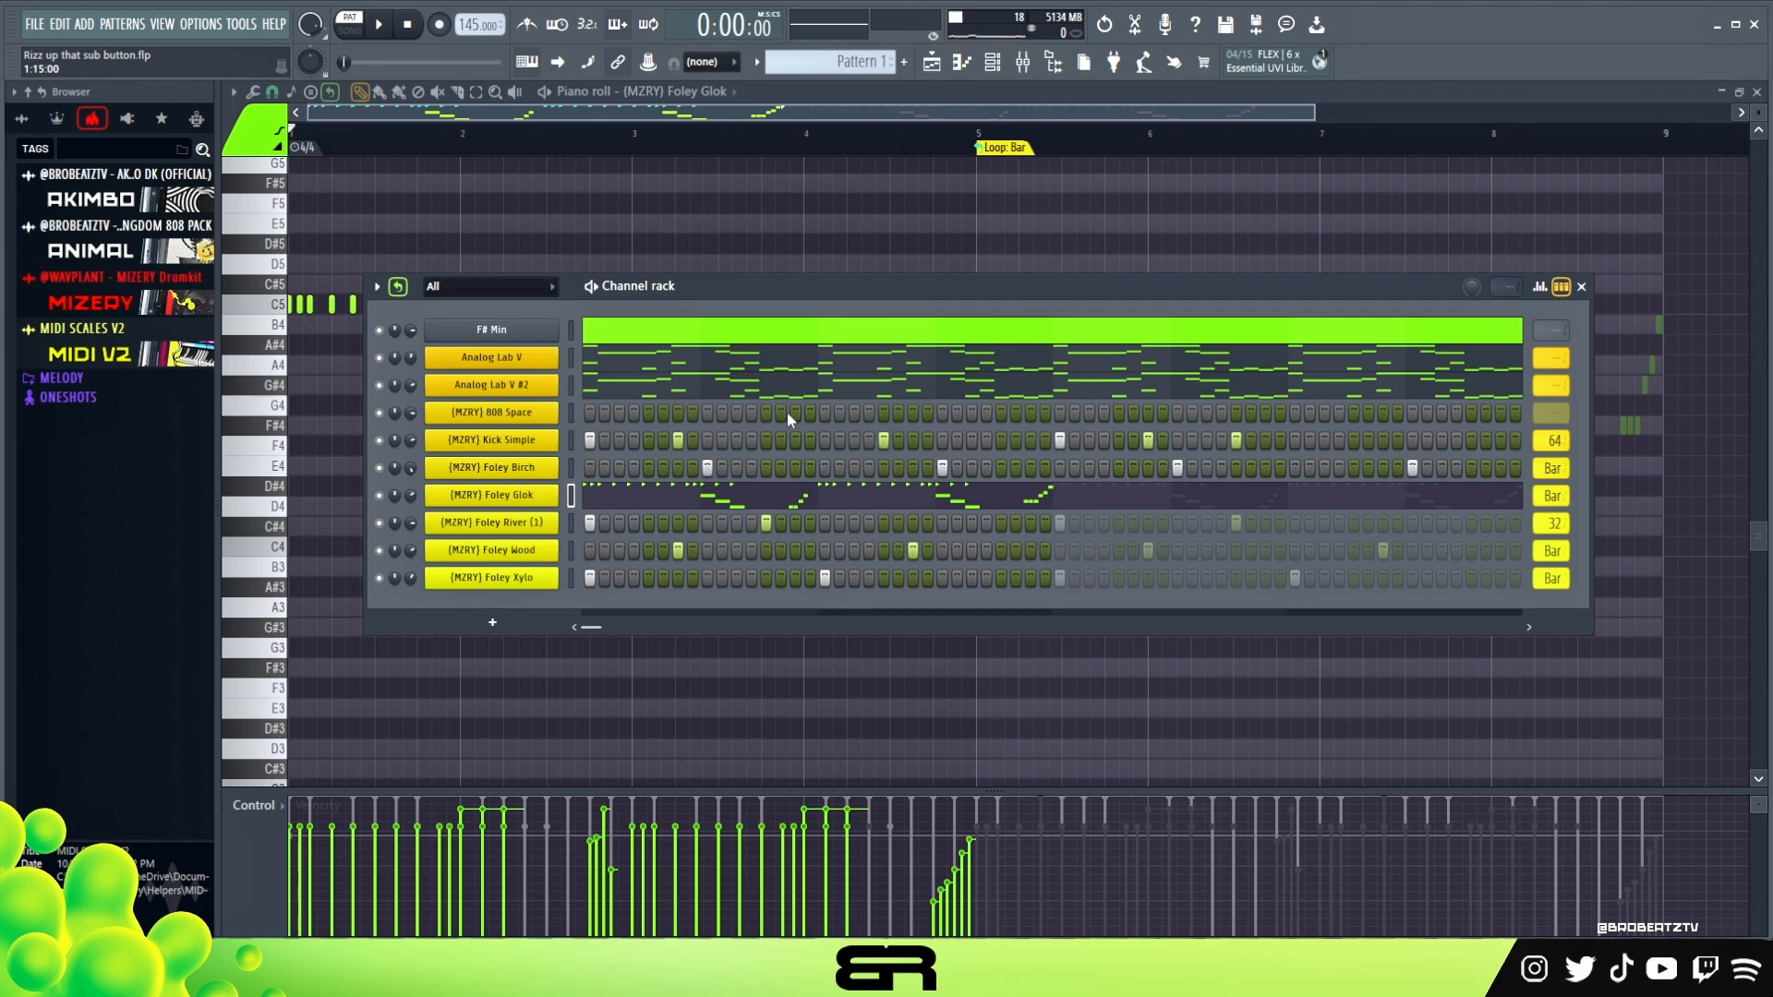
Open the 808 Space channel in the piano roll and place an F#4 note at the start of bar 1
right_click(508, 423)
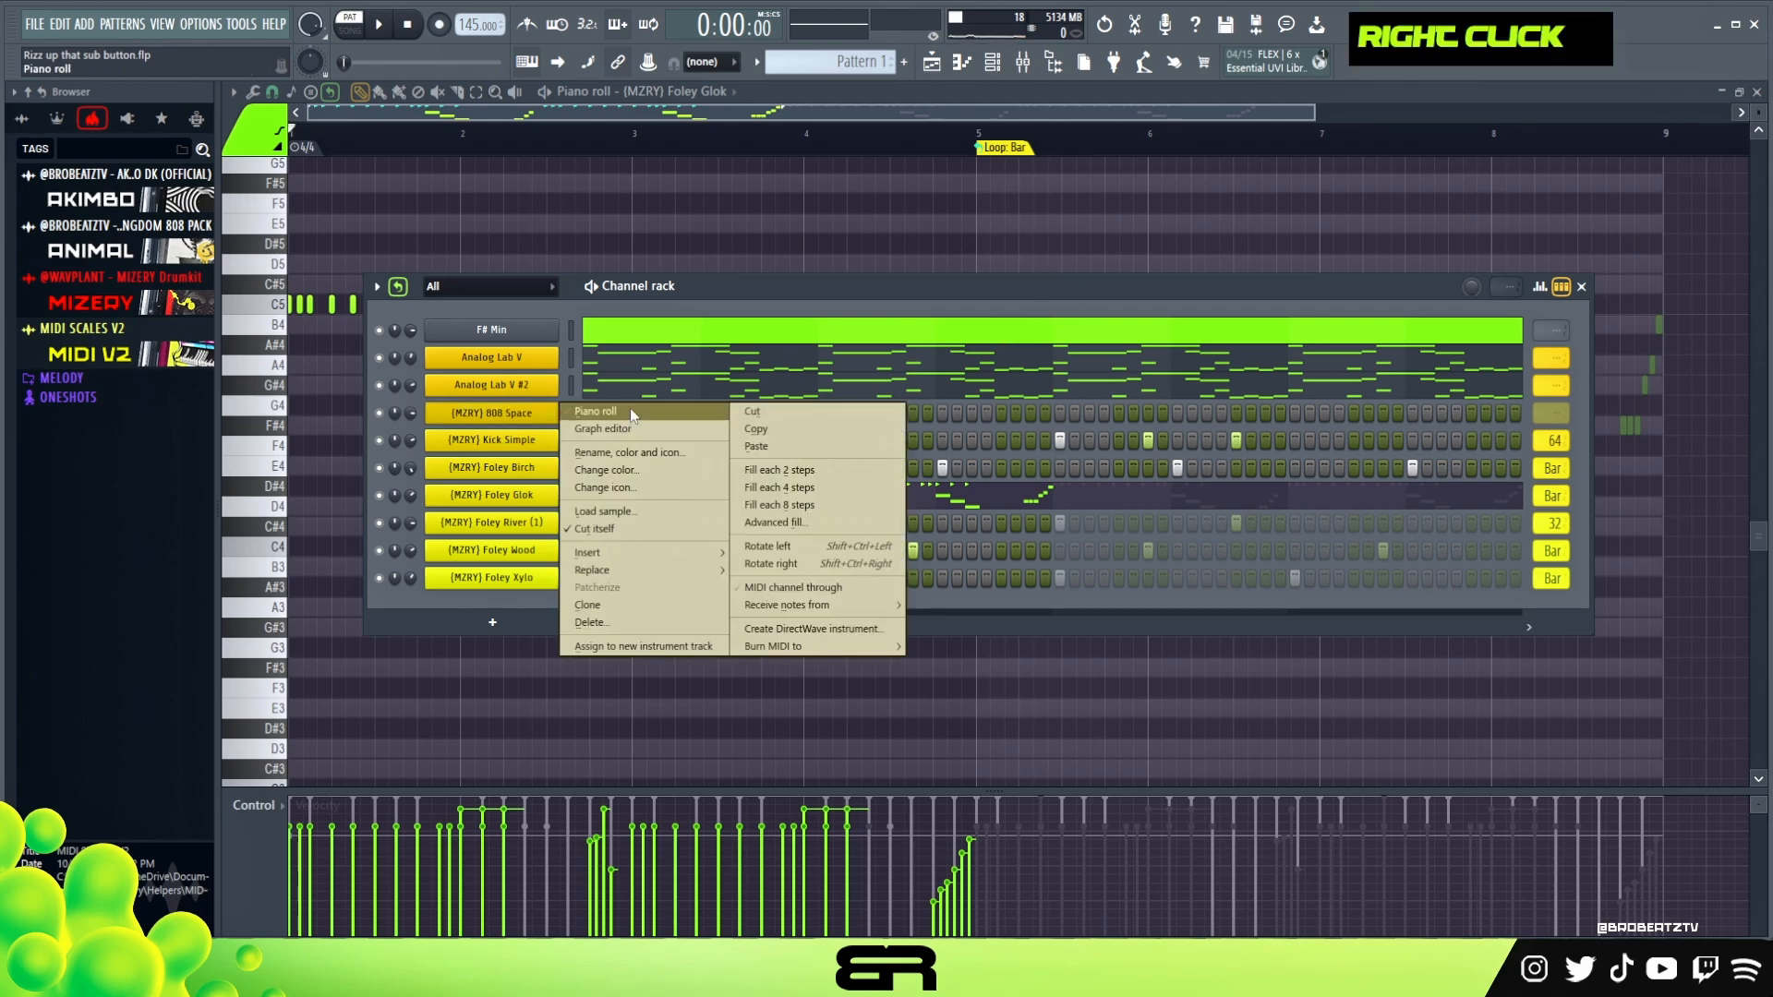
left_click(630, 412)
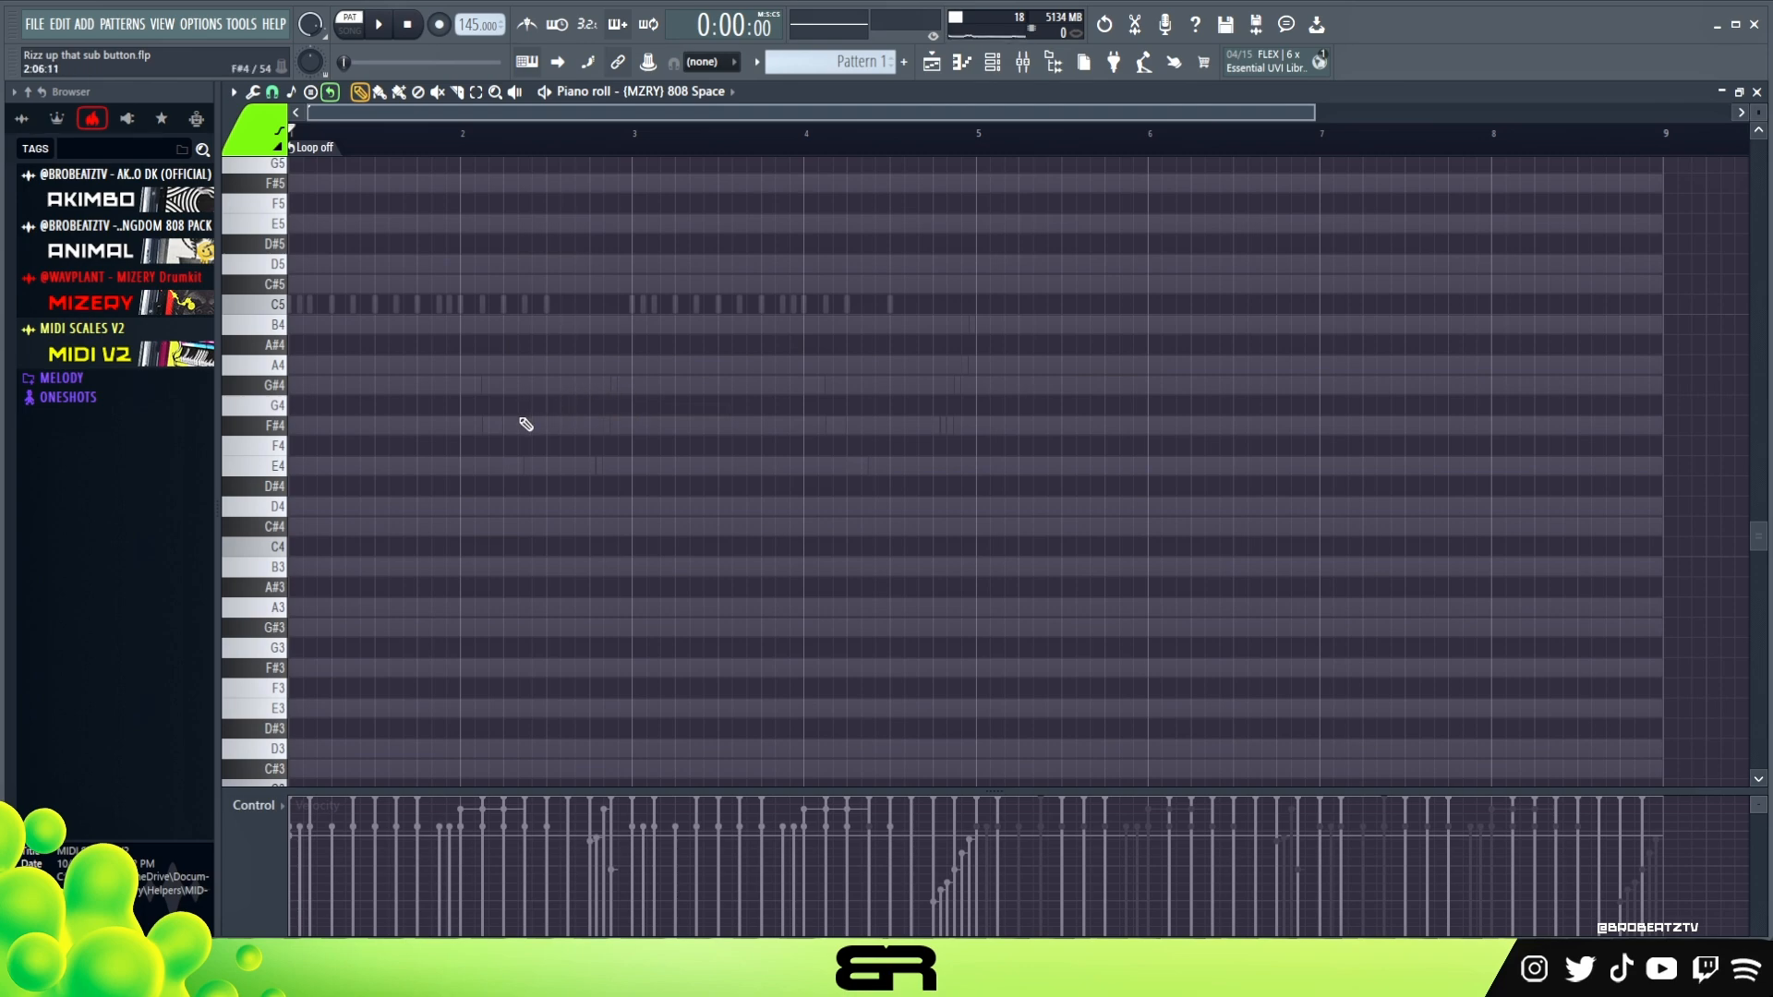
scroll(525, 423, "up", 1)
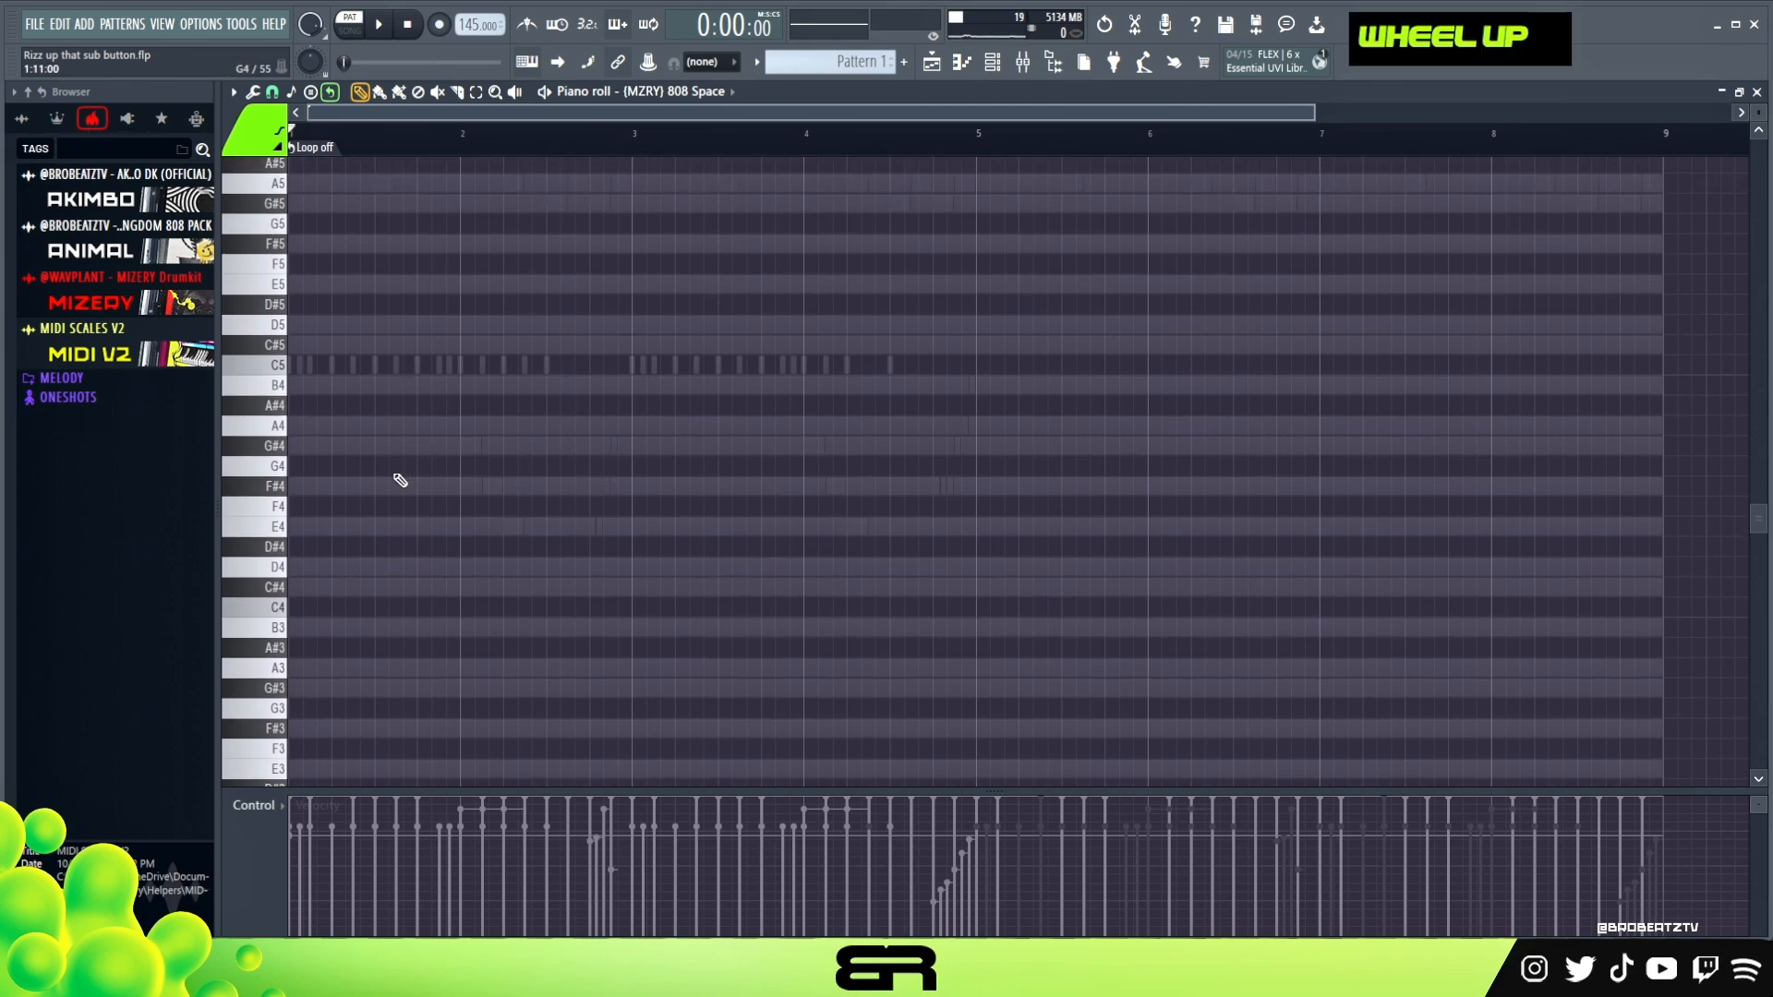
left_click(309, 485)
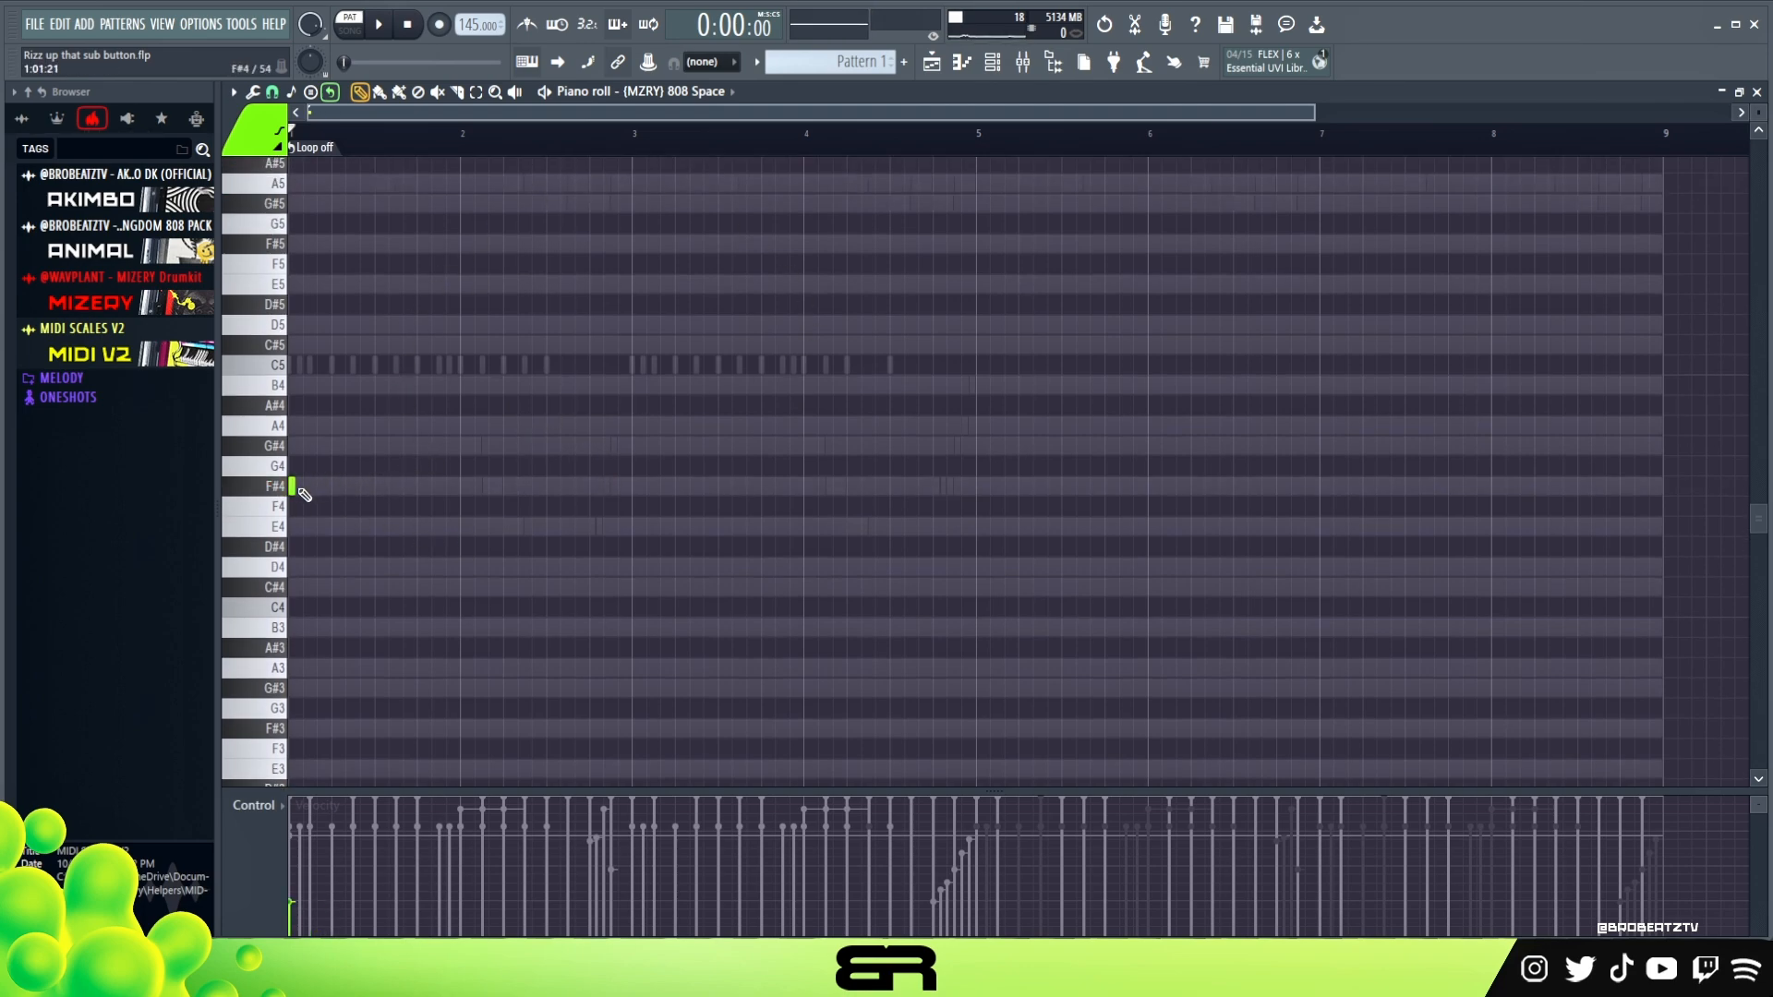
Lengthen the 808 F#4 note to 0:02:16 at full velocity and audition it
left_click_drag(296, 487, 319, 582)
key("space")
key("space")
scroll(384, 132, "up", 3)
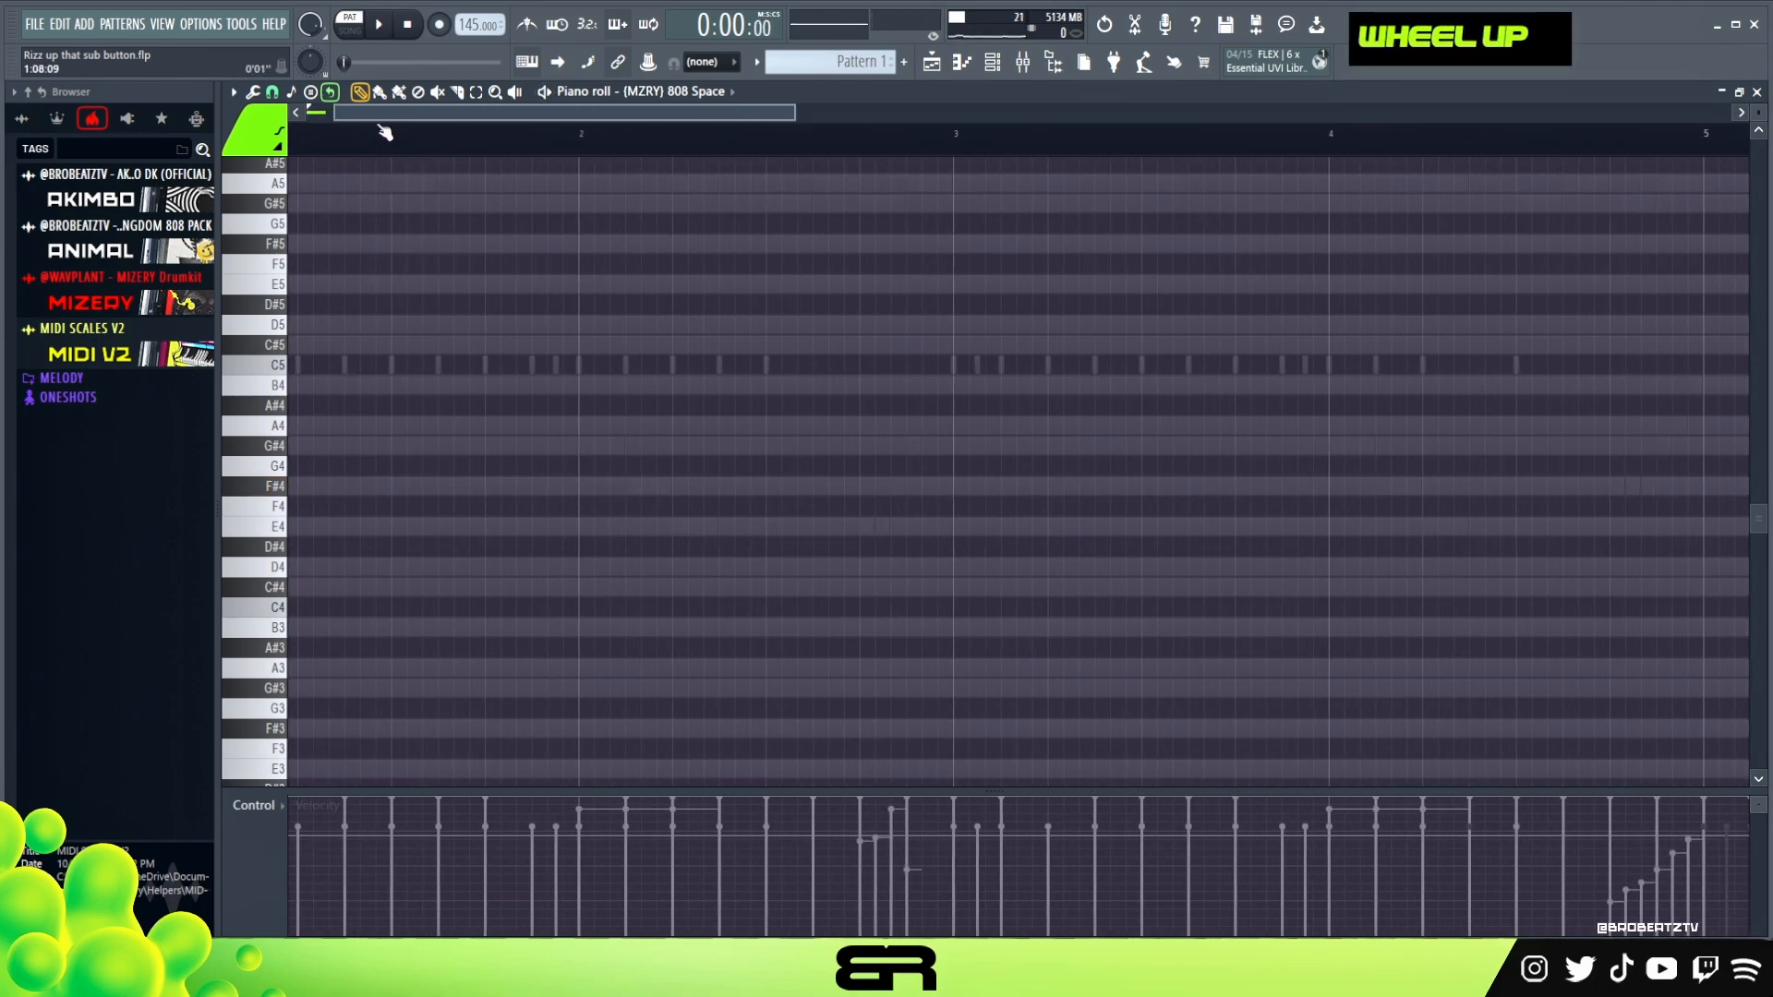
left_click_drag(374, 114, 201, 161)
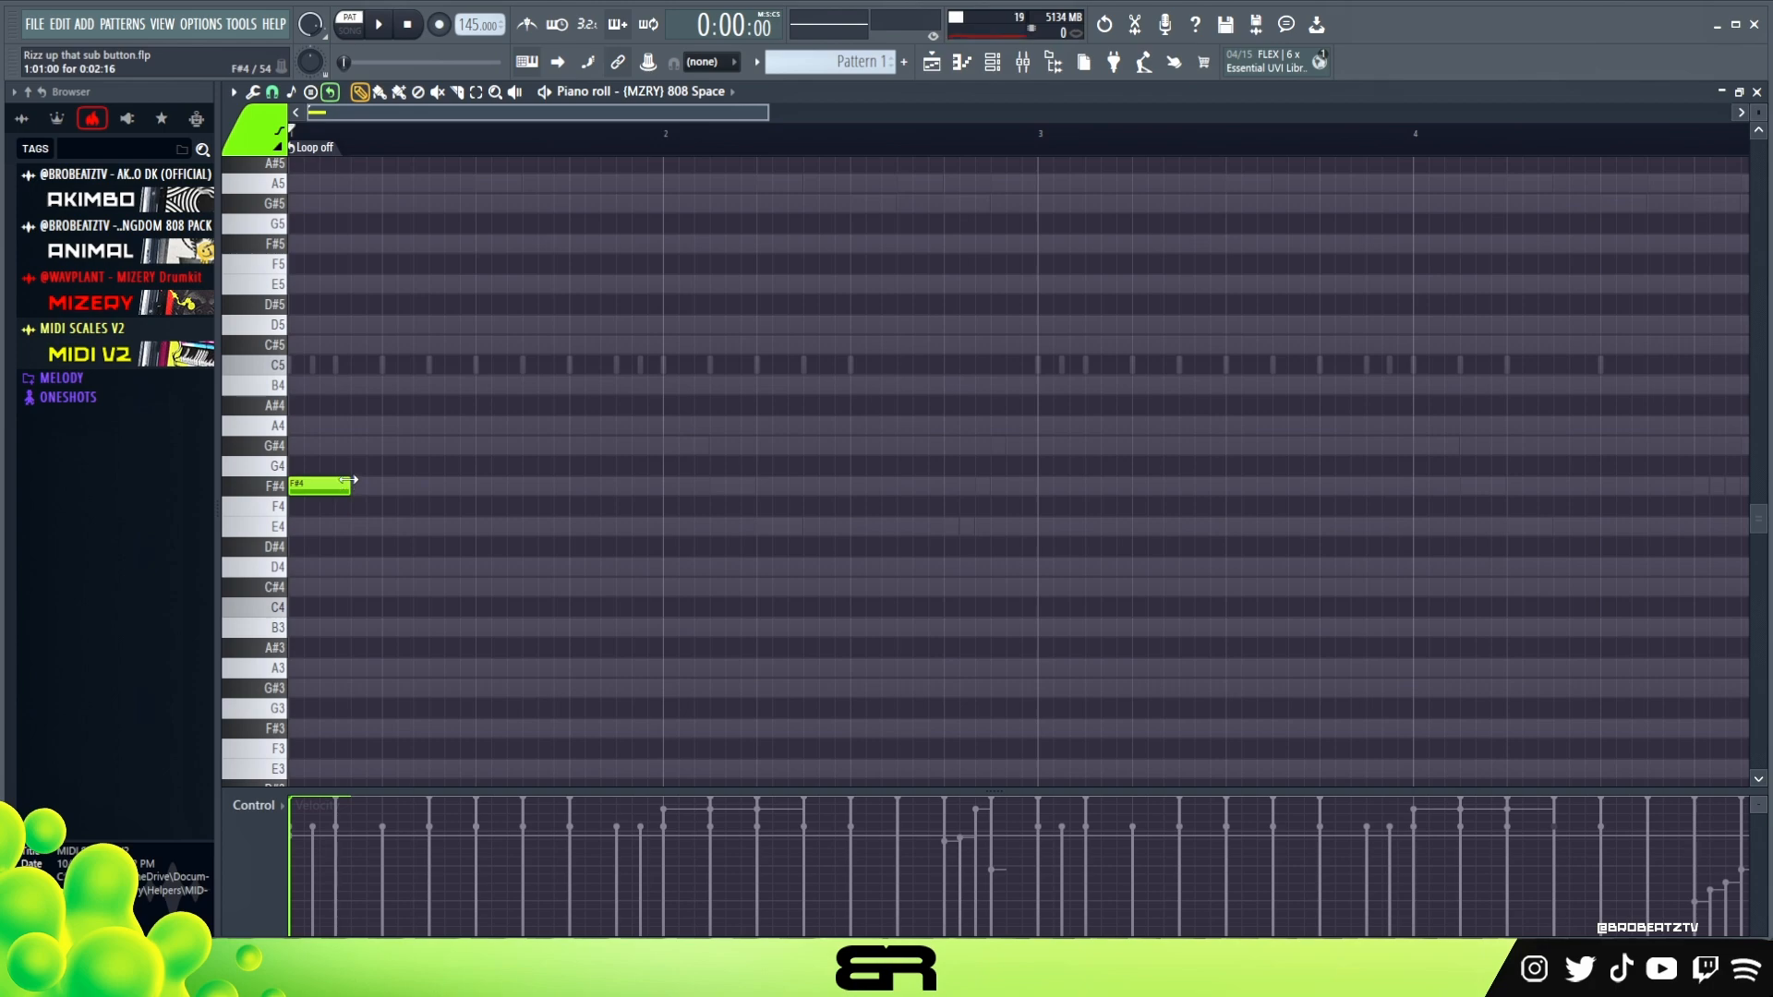
Set the snap to 1/2 beat and extend the first 808 F#4 note to two beats
left_click(272, 92)
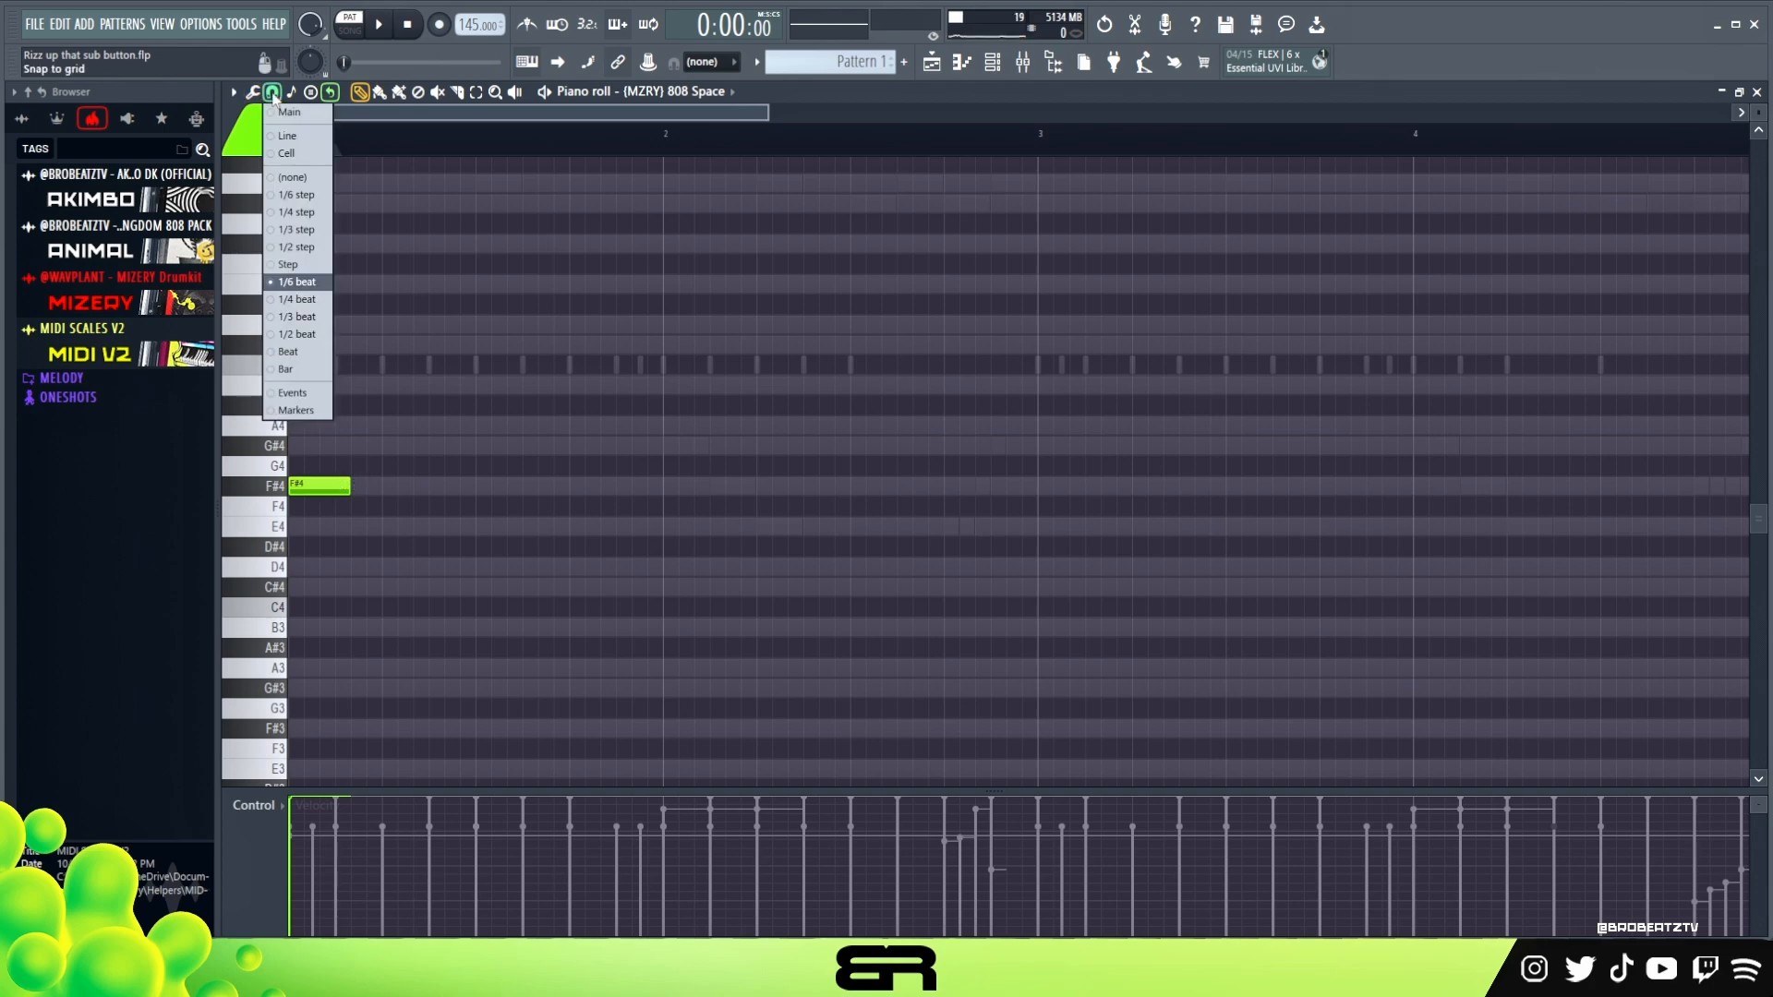
left_click(296, 338)
key("ctrl")
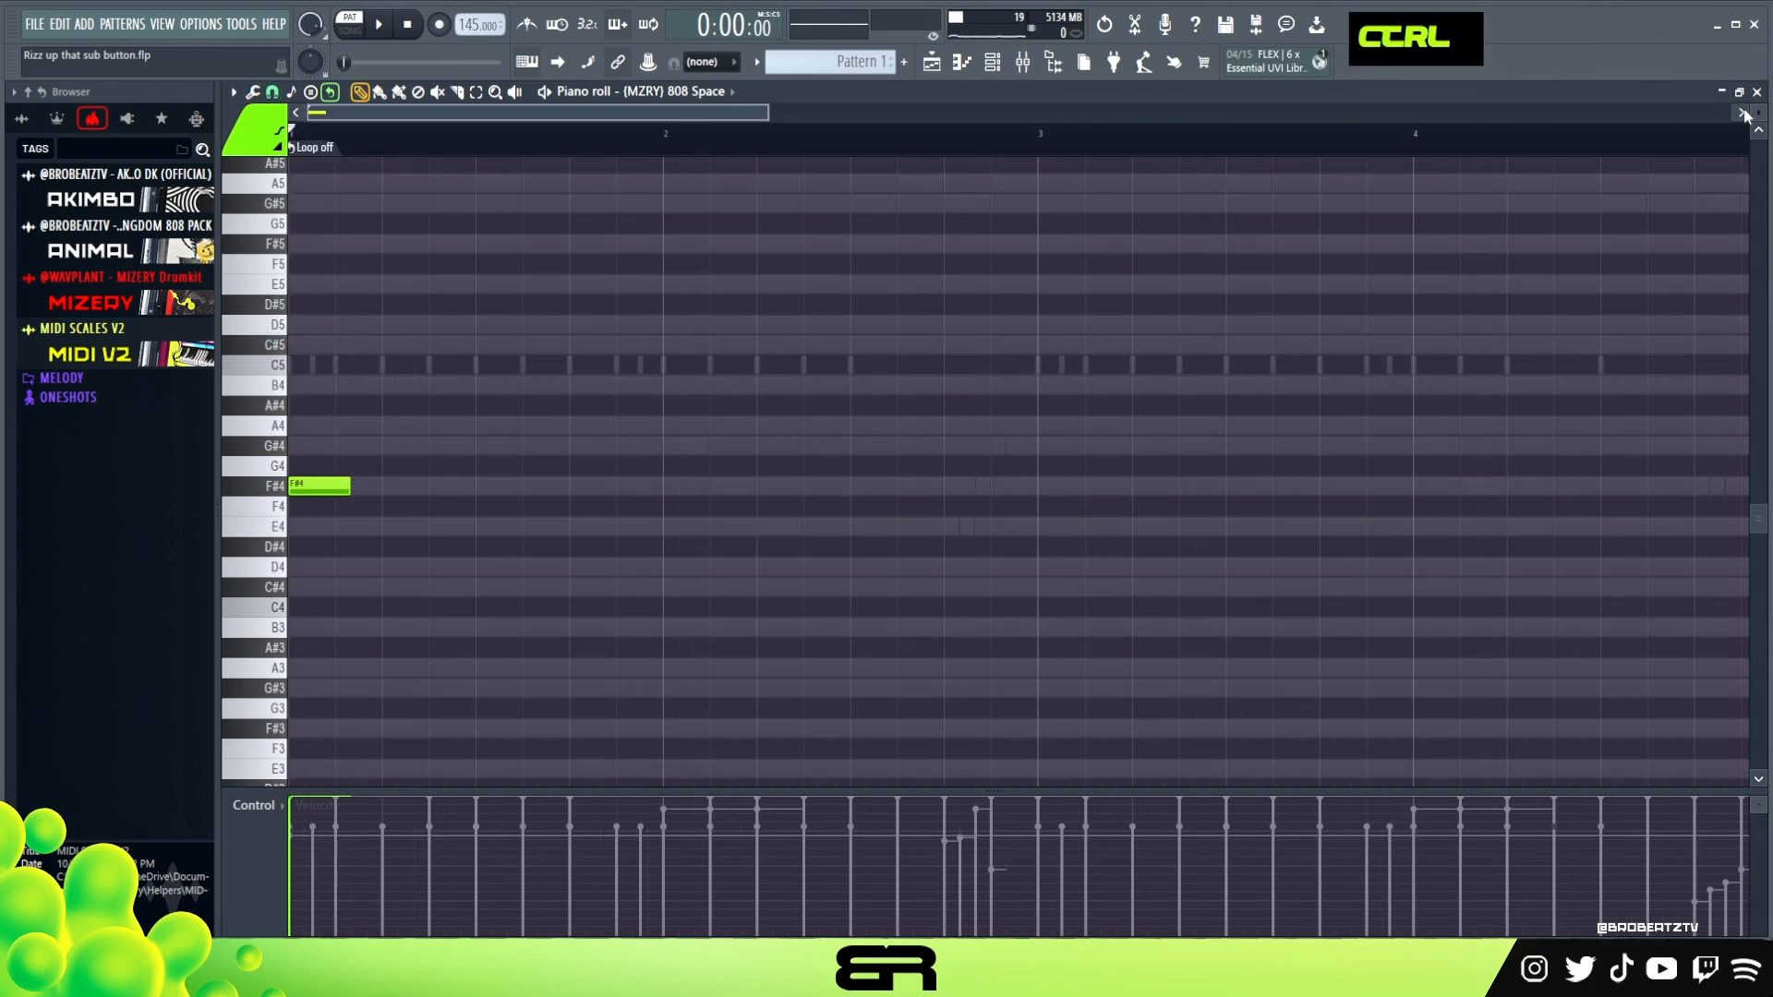
scroll(1015, 486, "up", 2)
right_click(575, 531)
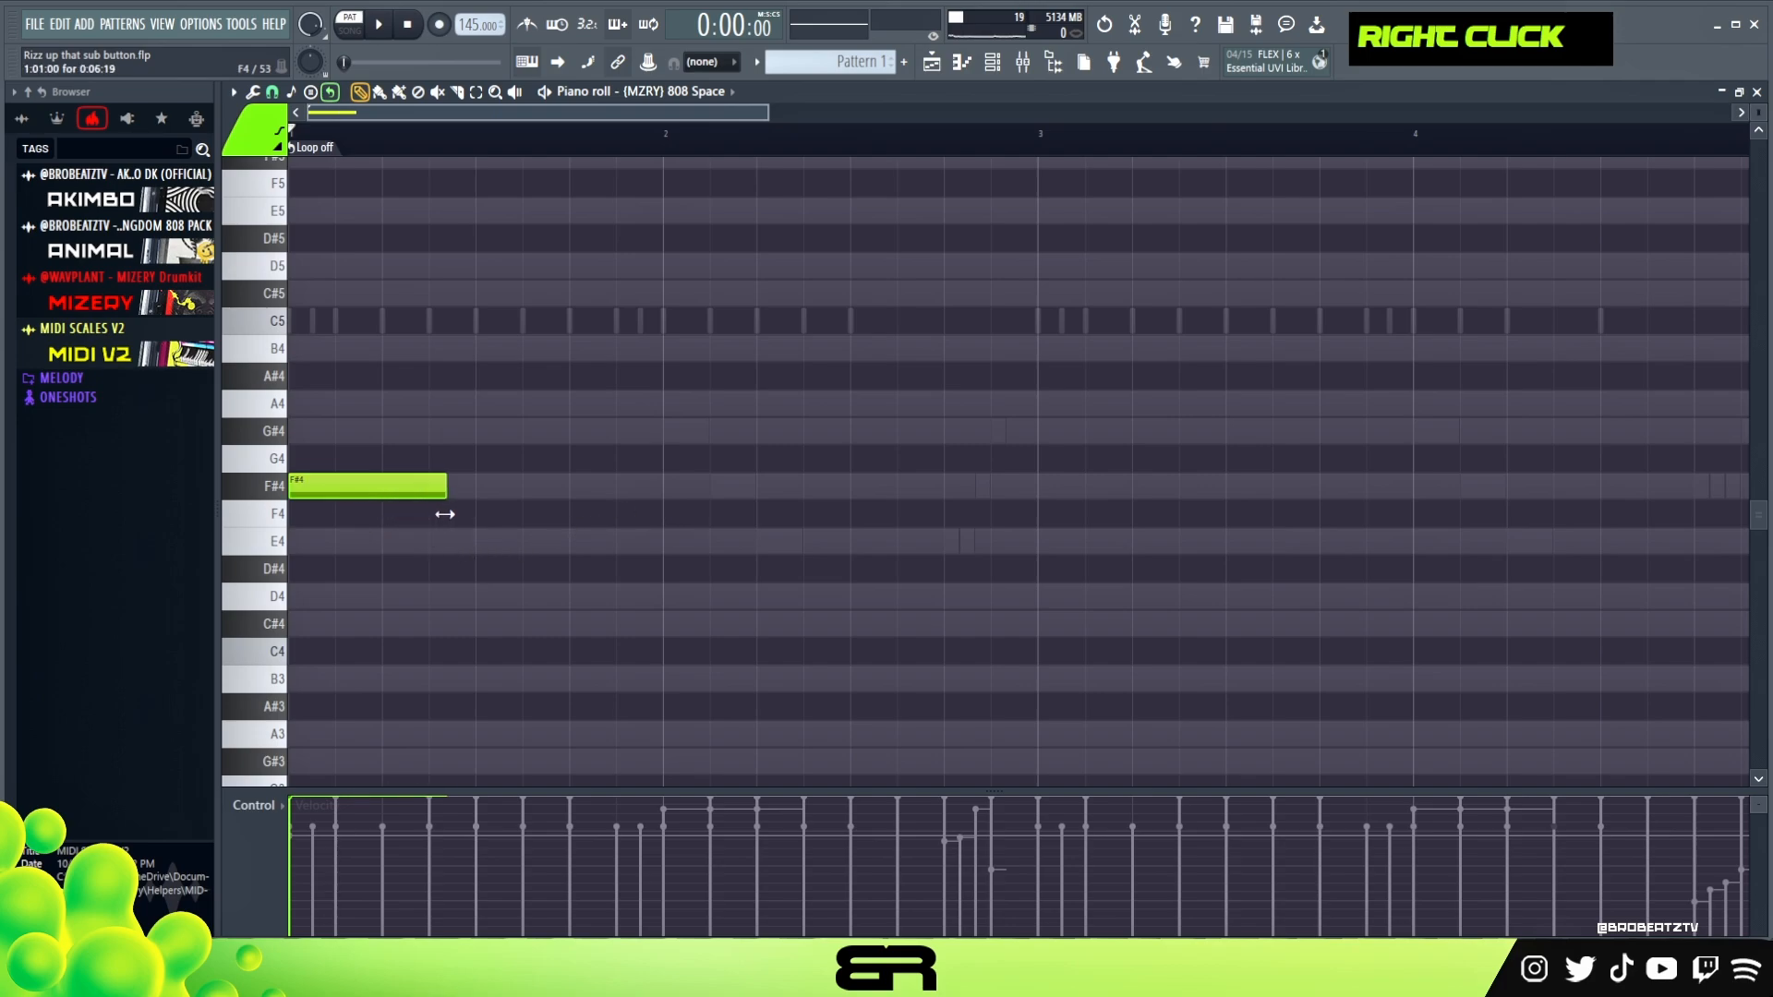
left_click_drag(447, 515, 466, 519)
left_click_drag(468, 454, 475, 521)
key("ctrl+q")
right_click(517, 513)
Copy the 808 F#4 note to beat 4 of bar 1 and shorten the copy to one and a half beats
left_click_drag(450, 420, 658, 499)
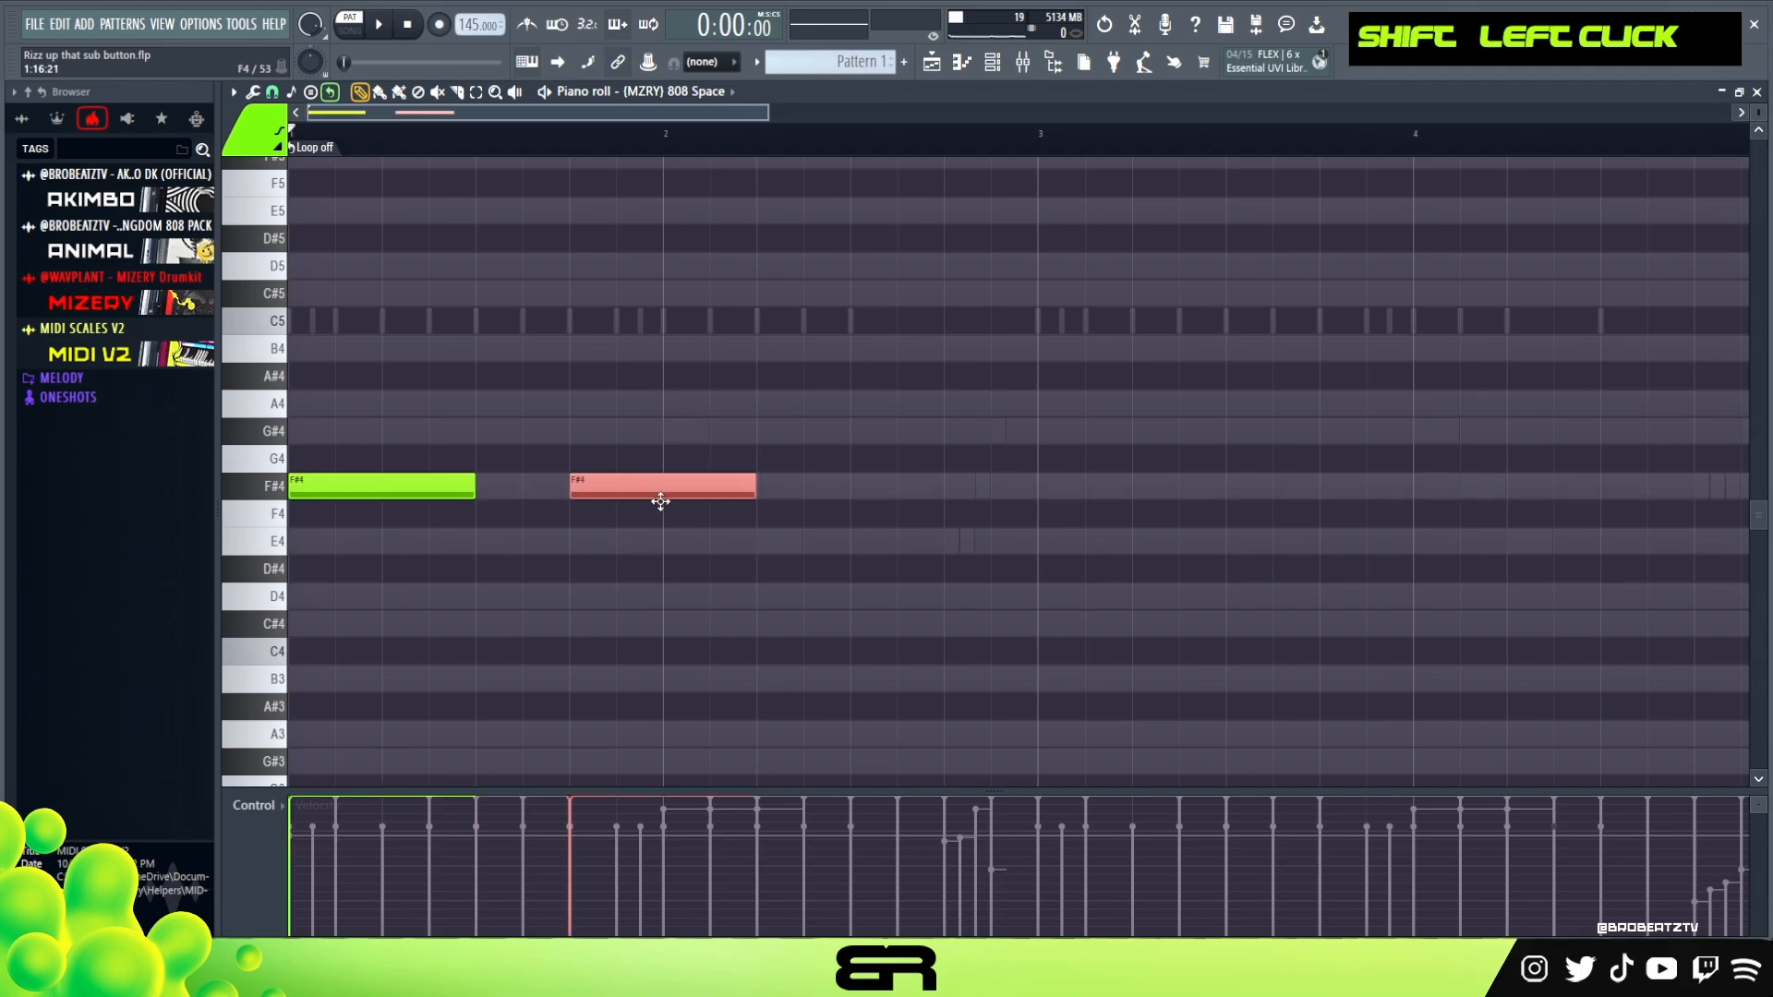
right_click(702, 537)
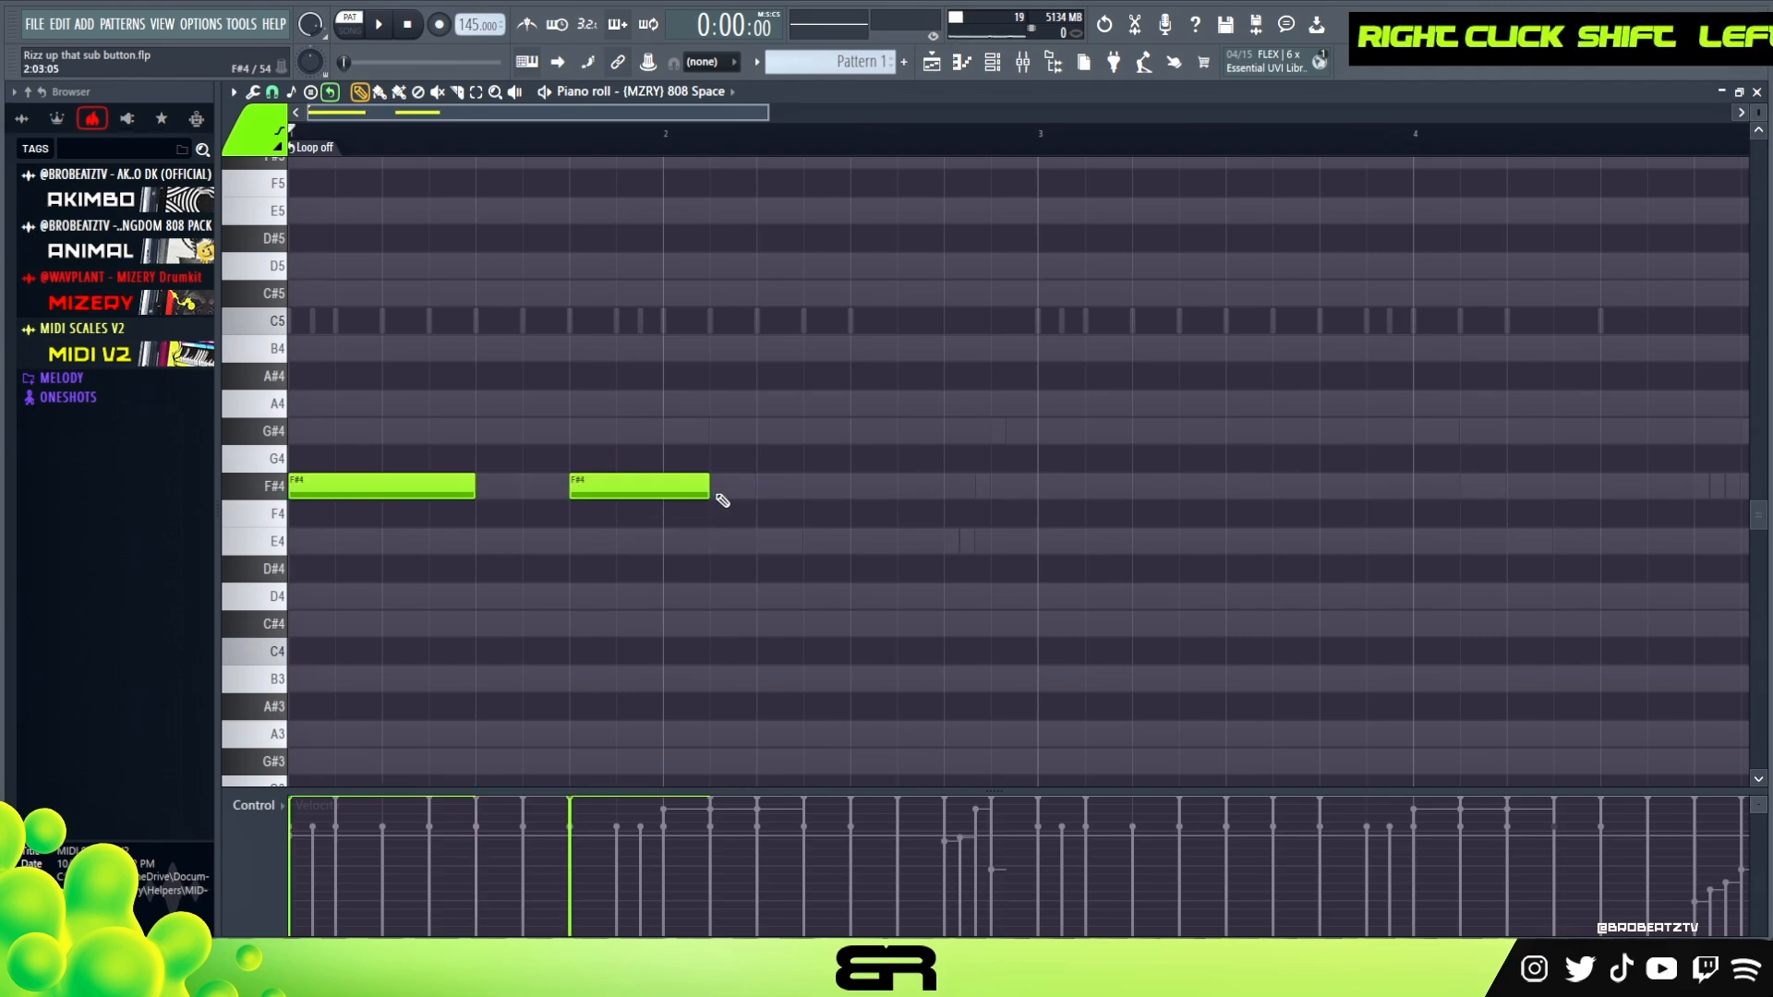
Add a half-beat F#4 note in bar 2 directly after the second 808 note and audition the line
left_click(722, 500)
key("space")
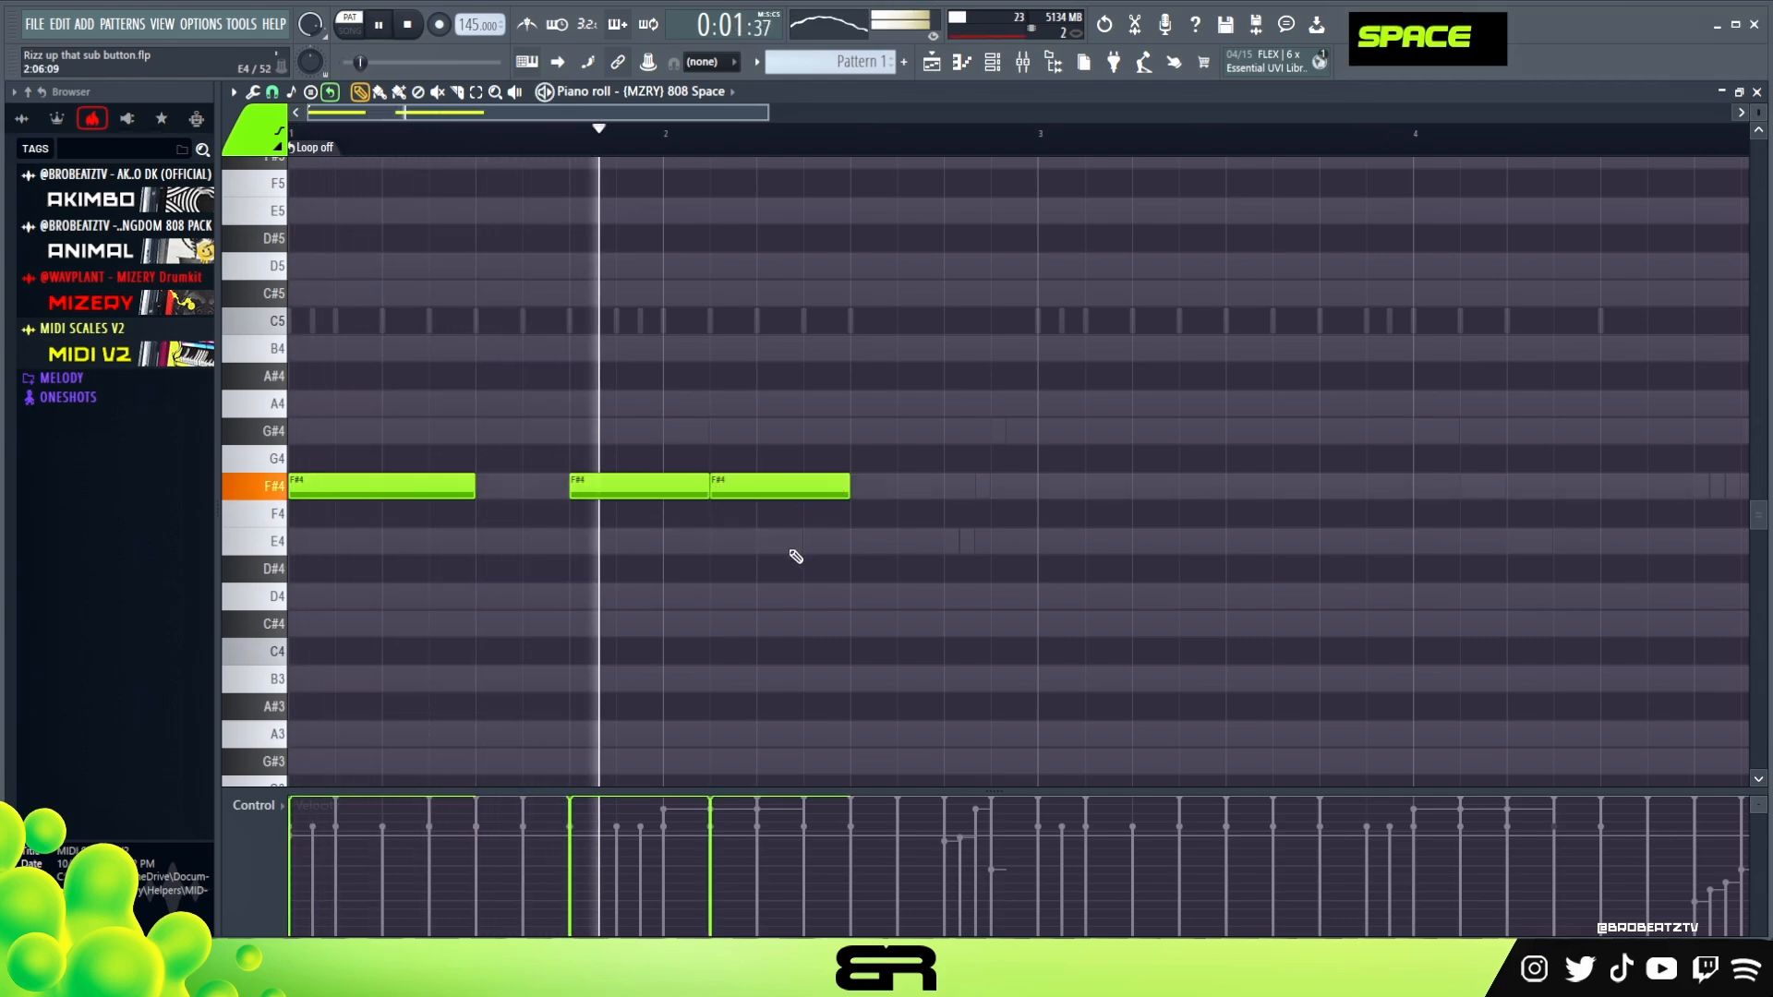
key("space")
key("space")
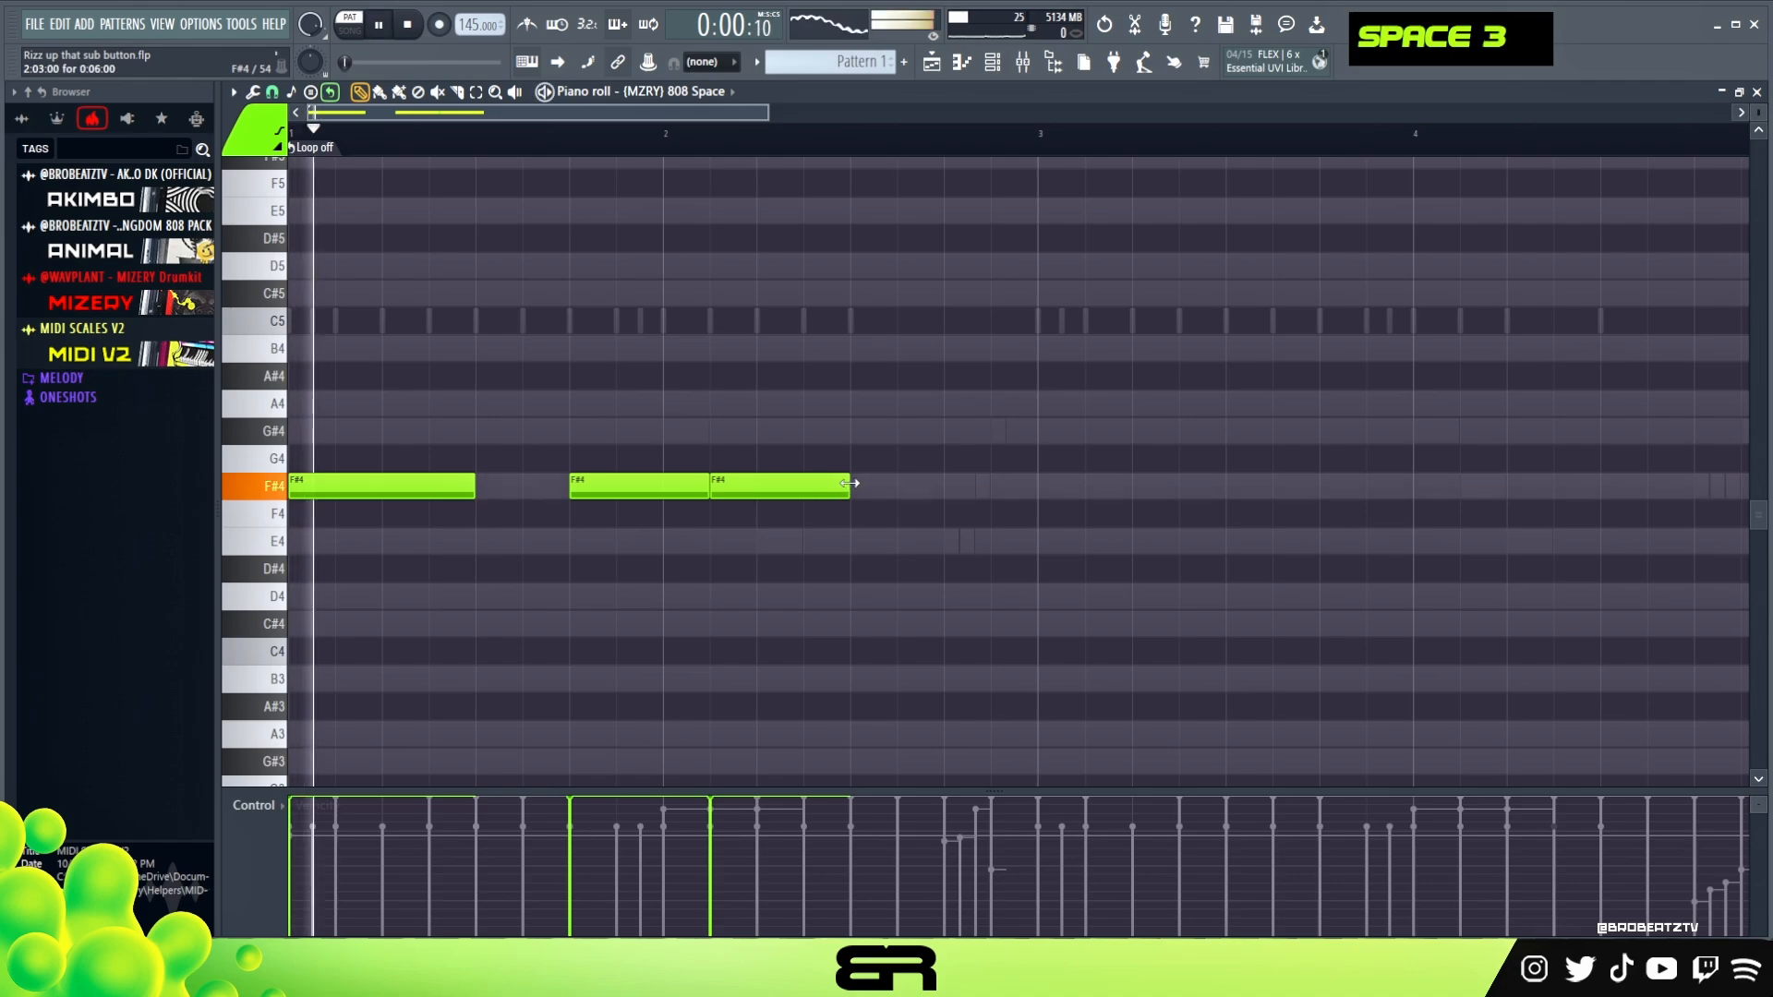
left_click_drag(850, 483, 757, 484)
key("space")
Add a one-beat F#4 note directly after the half-beat note in bar 2
left_click(771, 488)
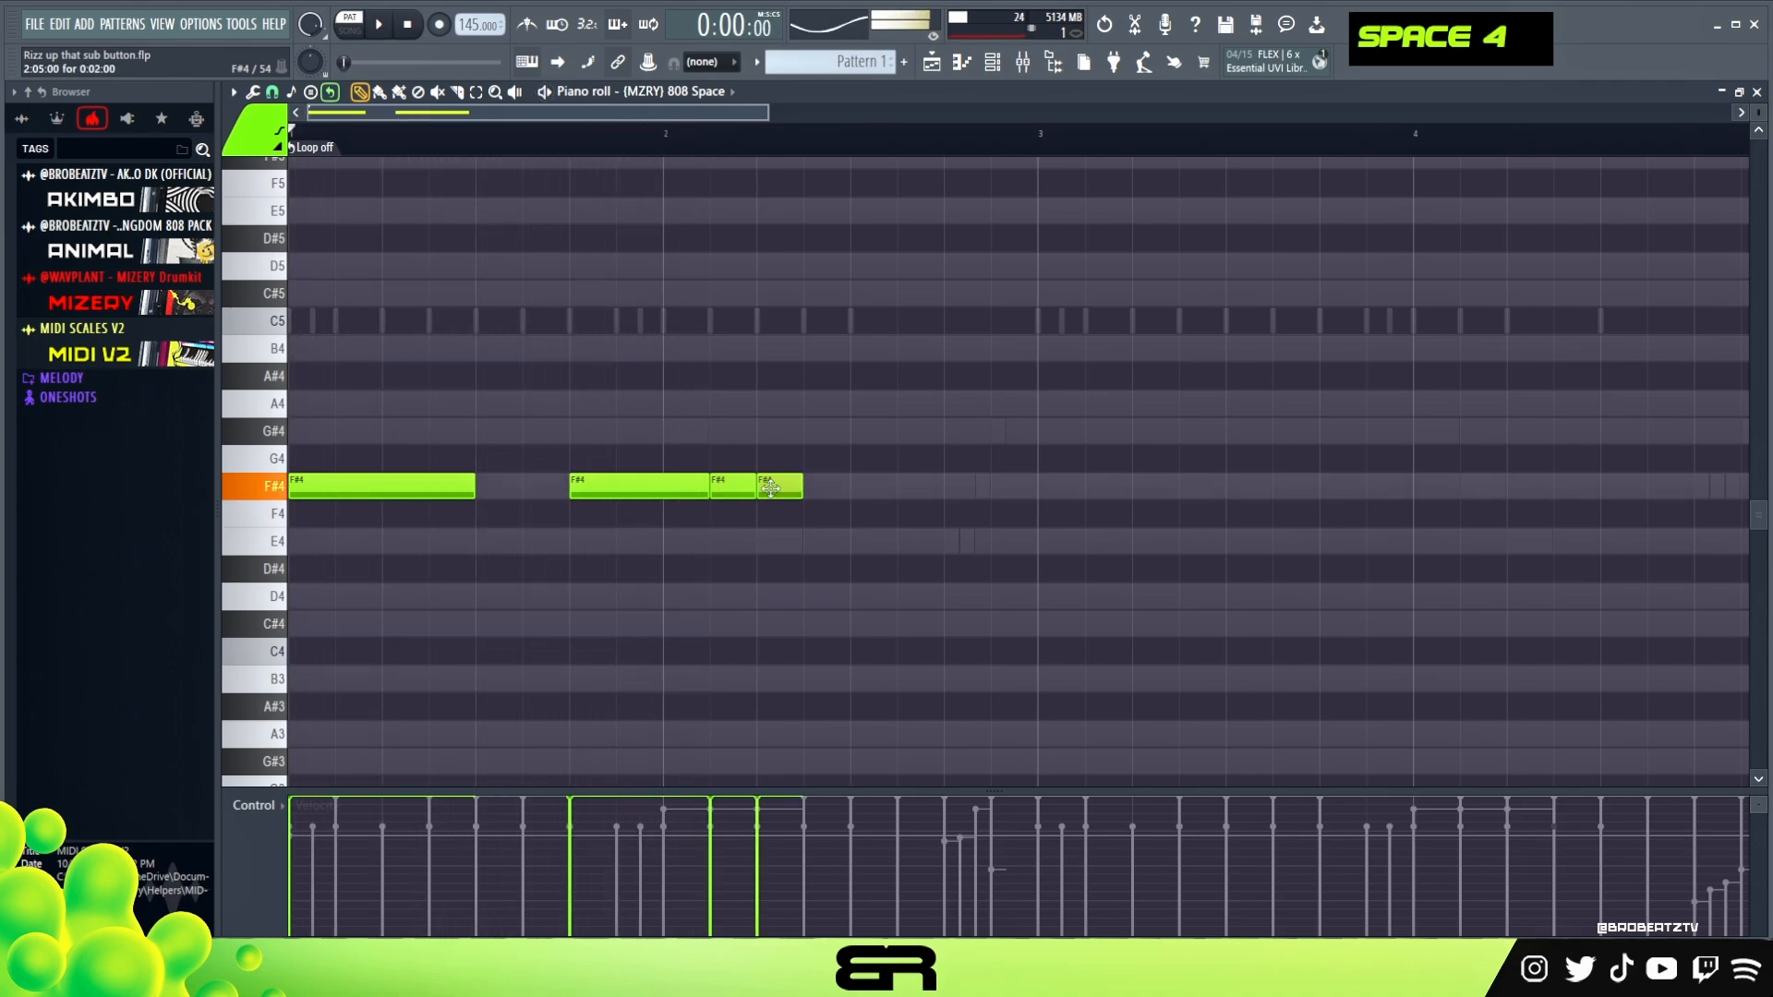
left_click_drag(792, 492, 836, 499)
left_click_drag(780, 791, 781, 837)
Add a one-beat F#5 slide note in bar 2, starting halfway through the last F#4 note
scroll(371, 224, "up", 3)
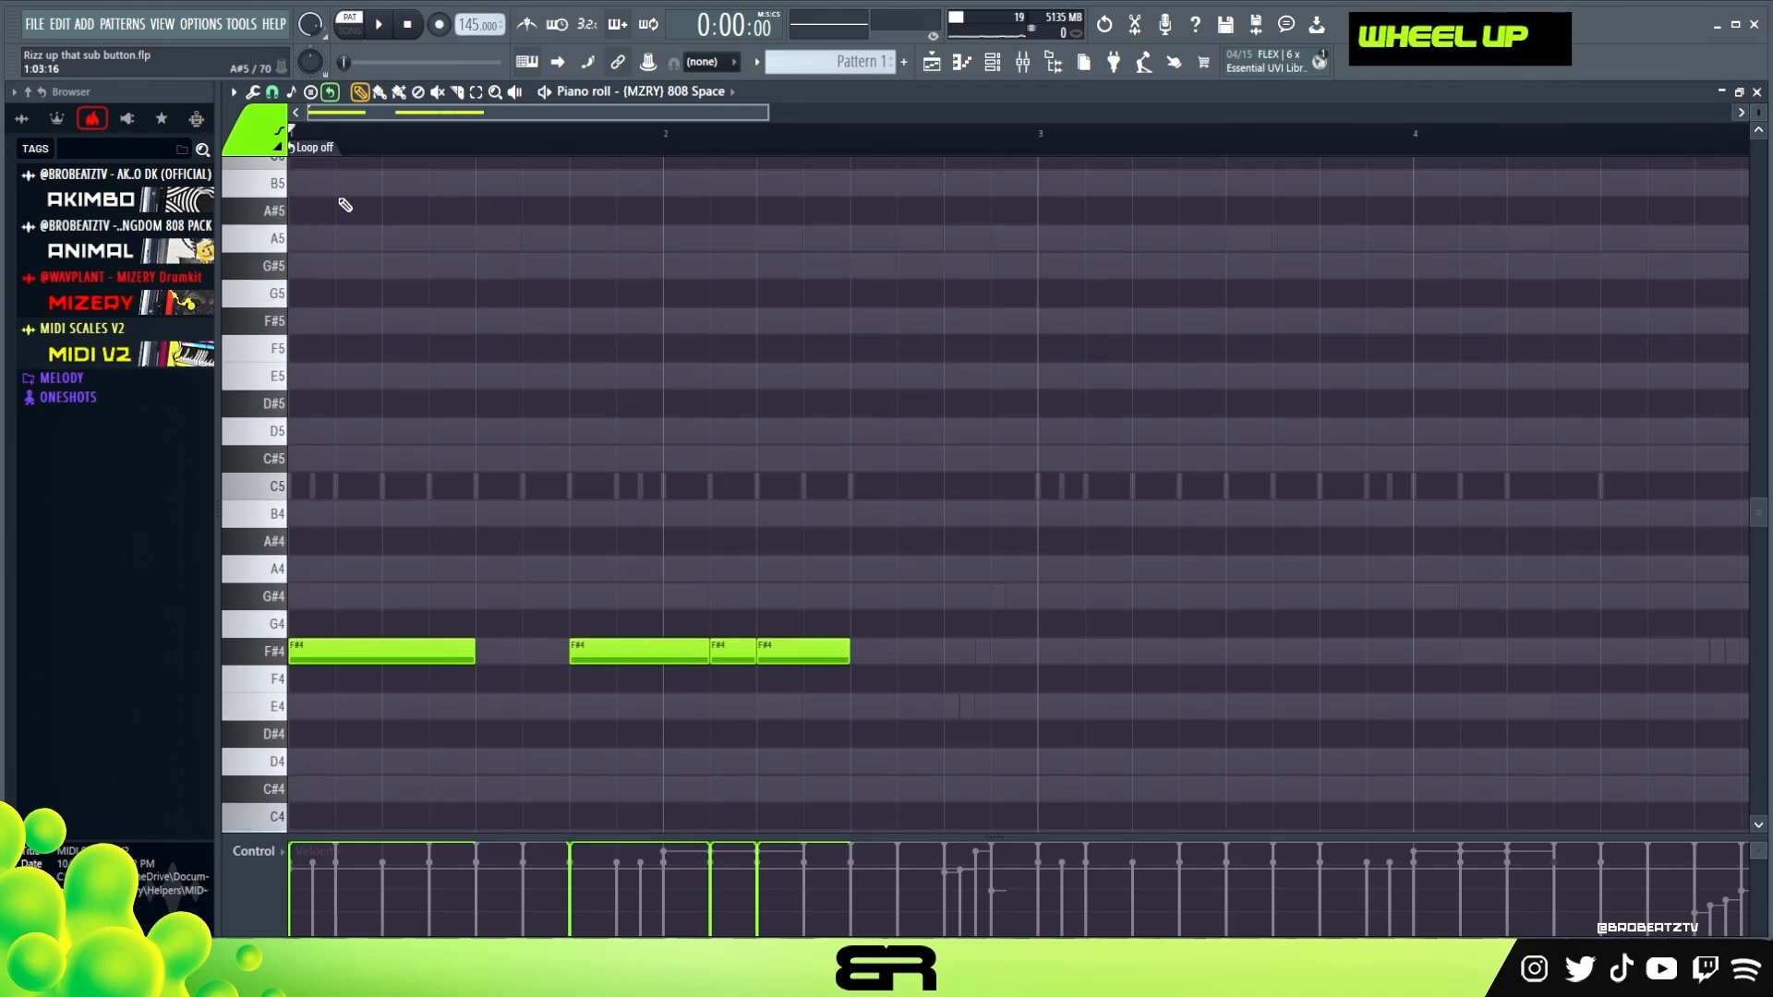
mouse_move(869, 626)
left_mouse_down()
mouse_move(848, 647)
mouse_move(880, 592)
left_mouse_up()
key("ctrl+Up")
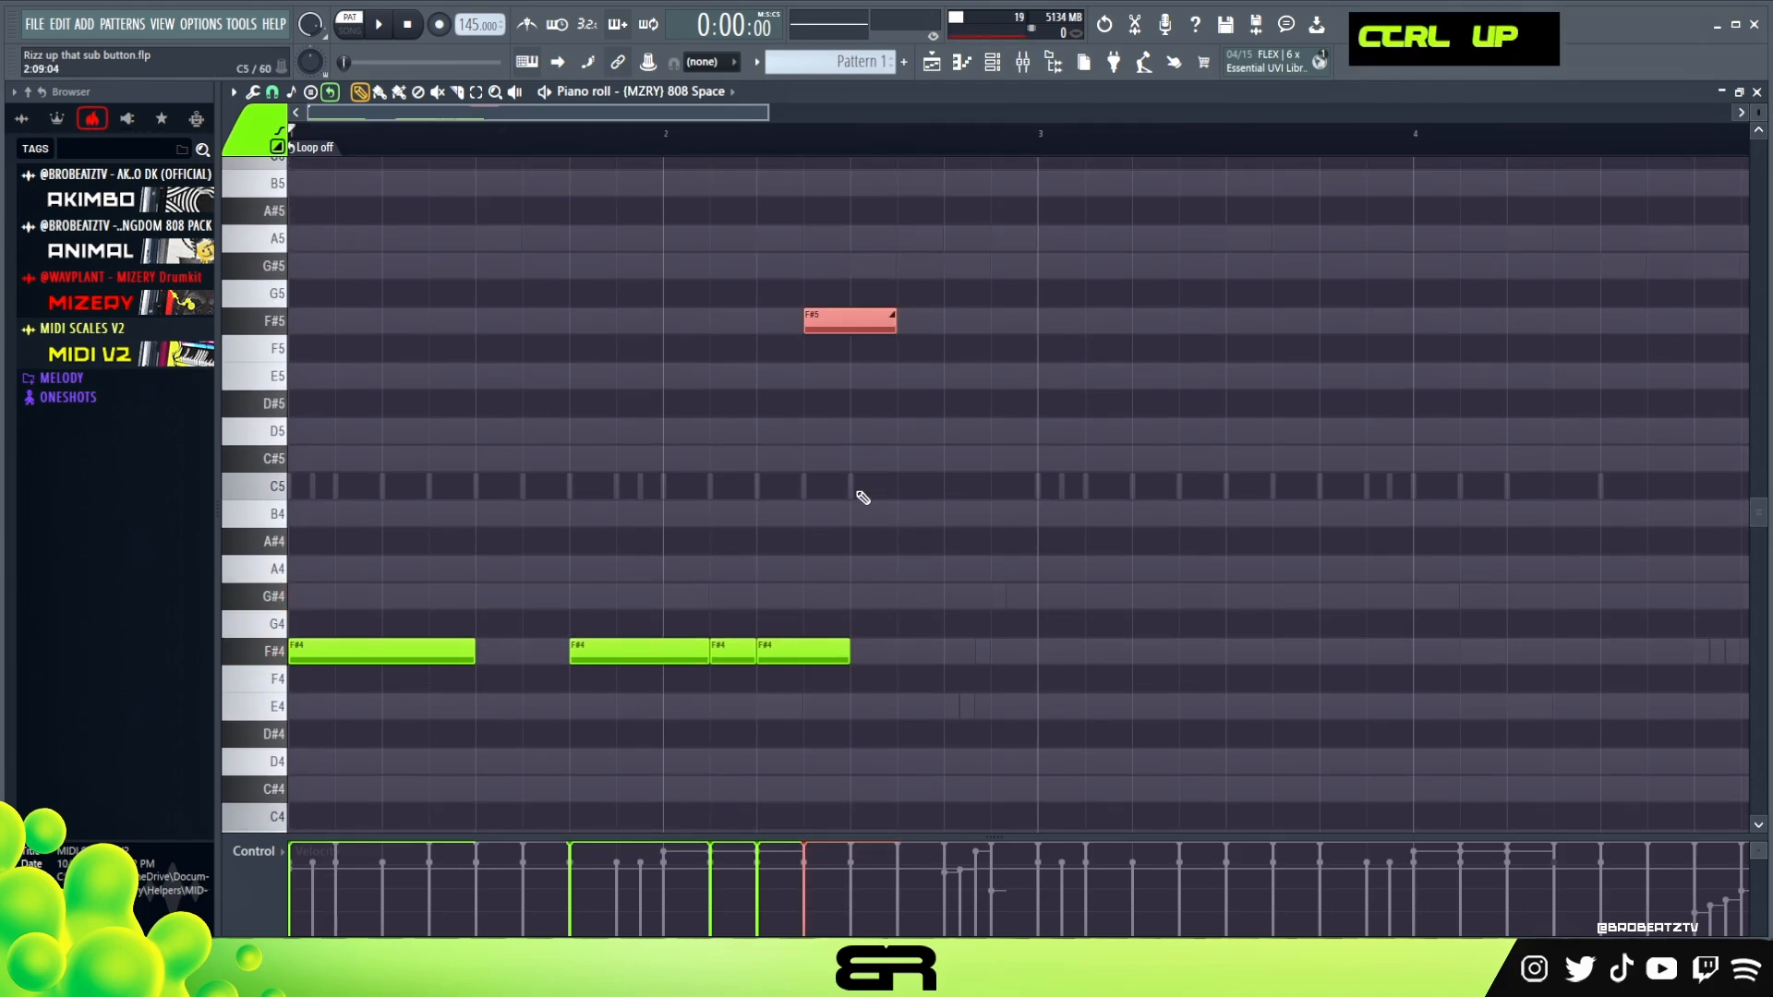
right_click(857, 496)
Copy the F#4 note to the last half beat of bar 2, shortened to half a beat, and audition the line
left_click(774, 656, "ctrl")
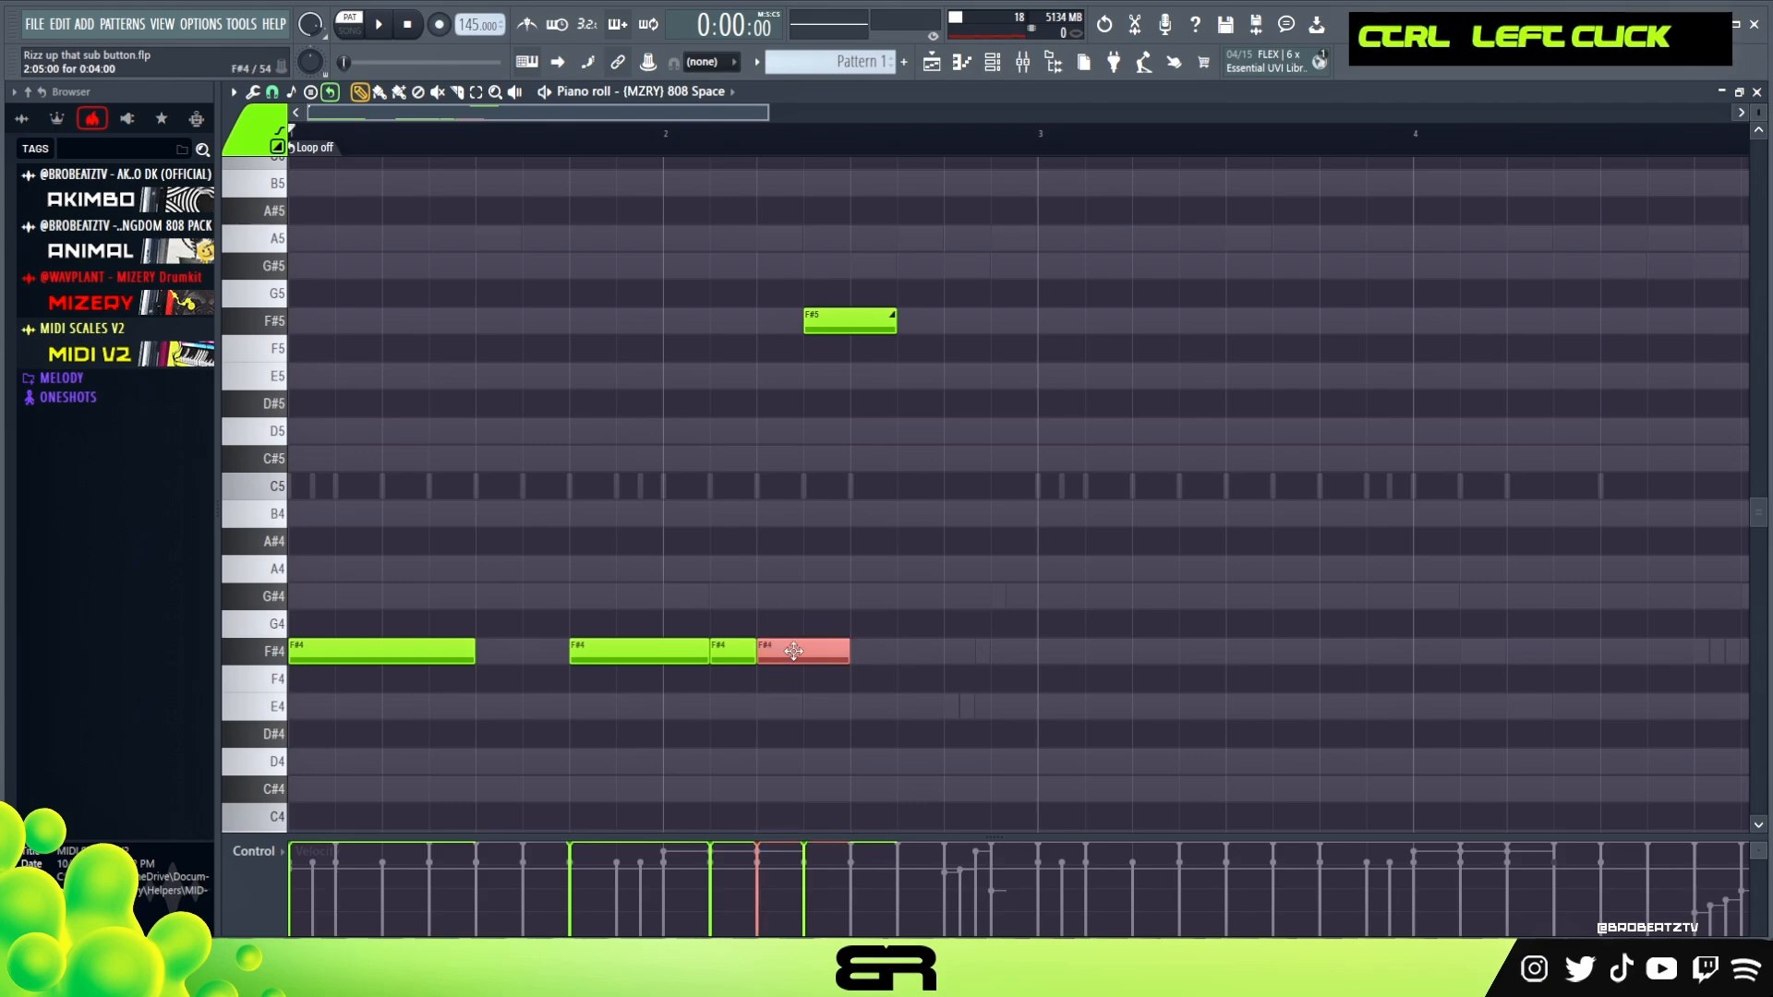
left_click_drag(793, 651, 1027, 652, "shift")
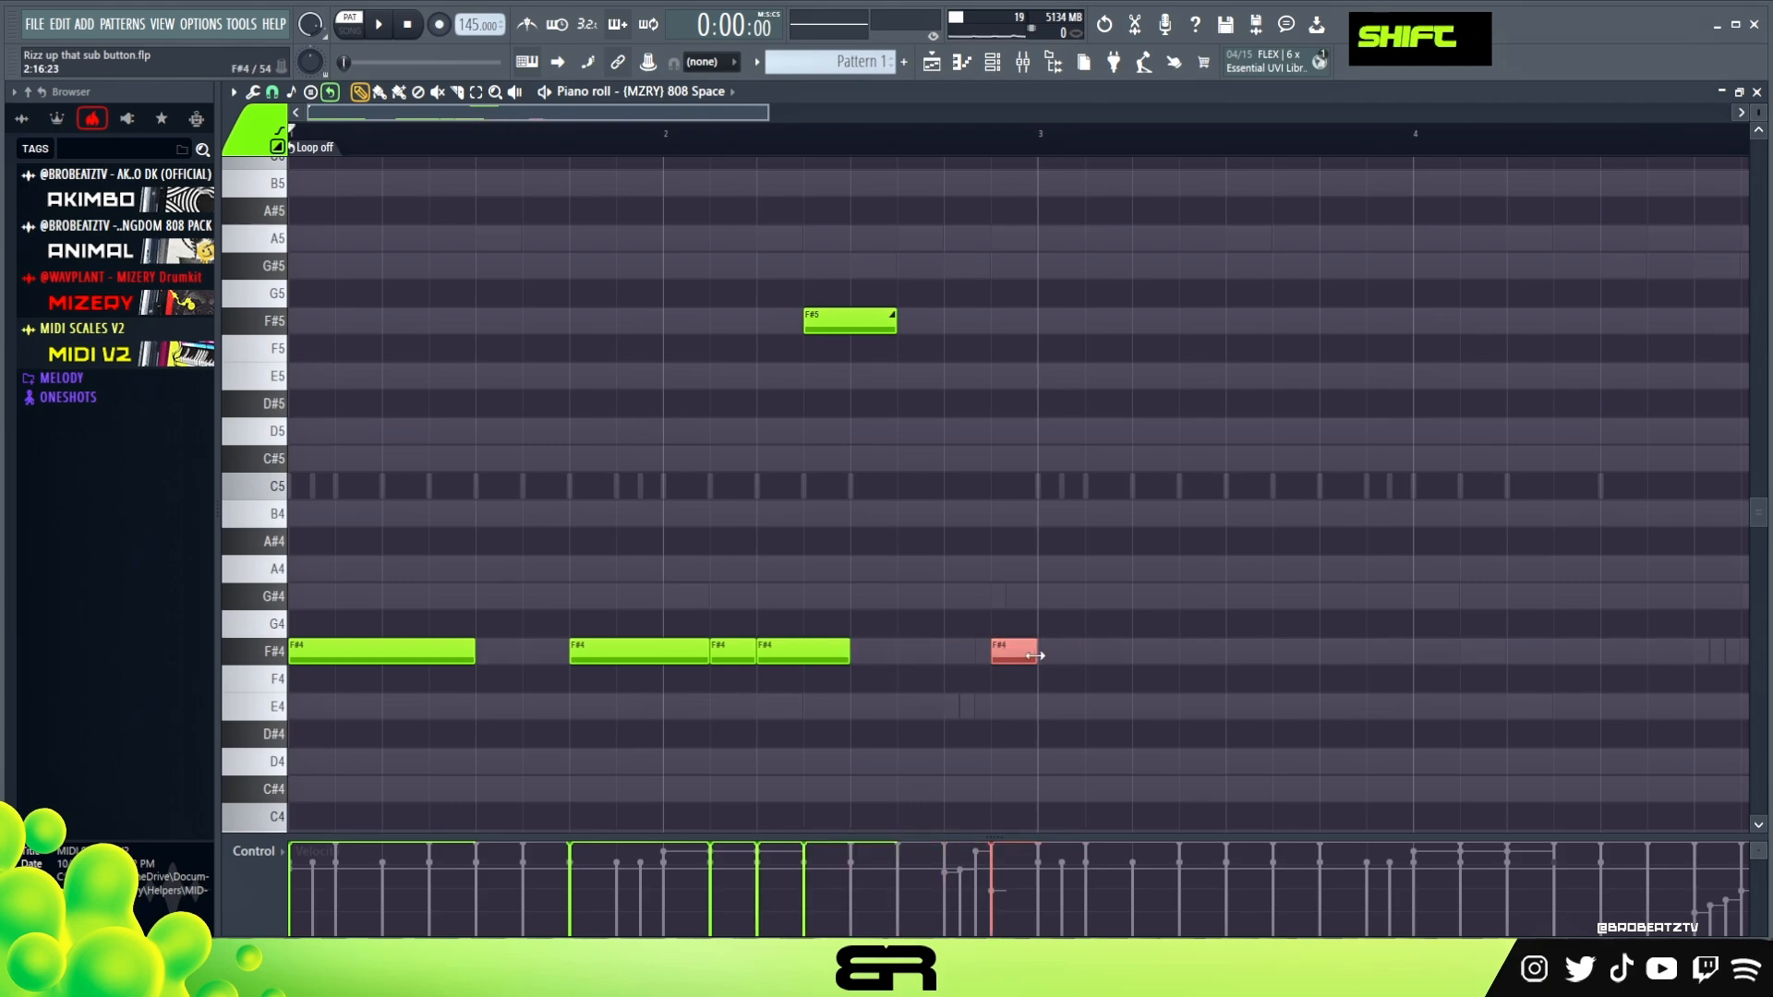
right_click(1069, 690)
key("space")
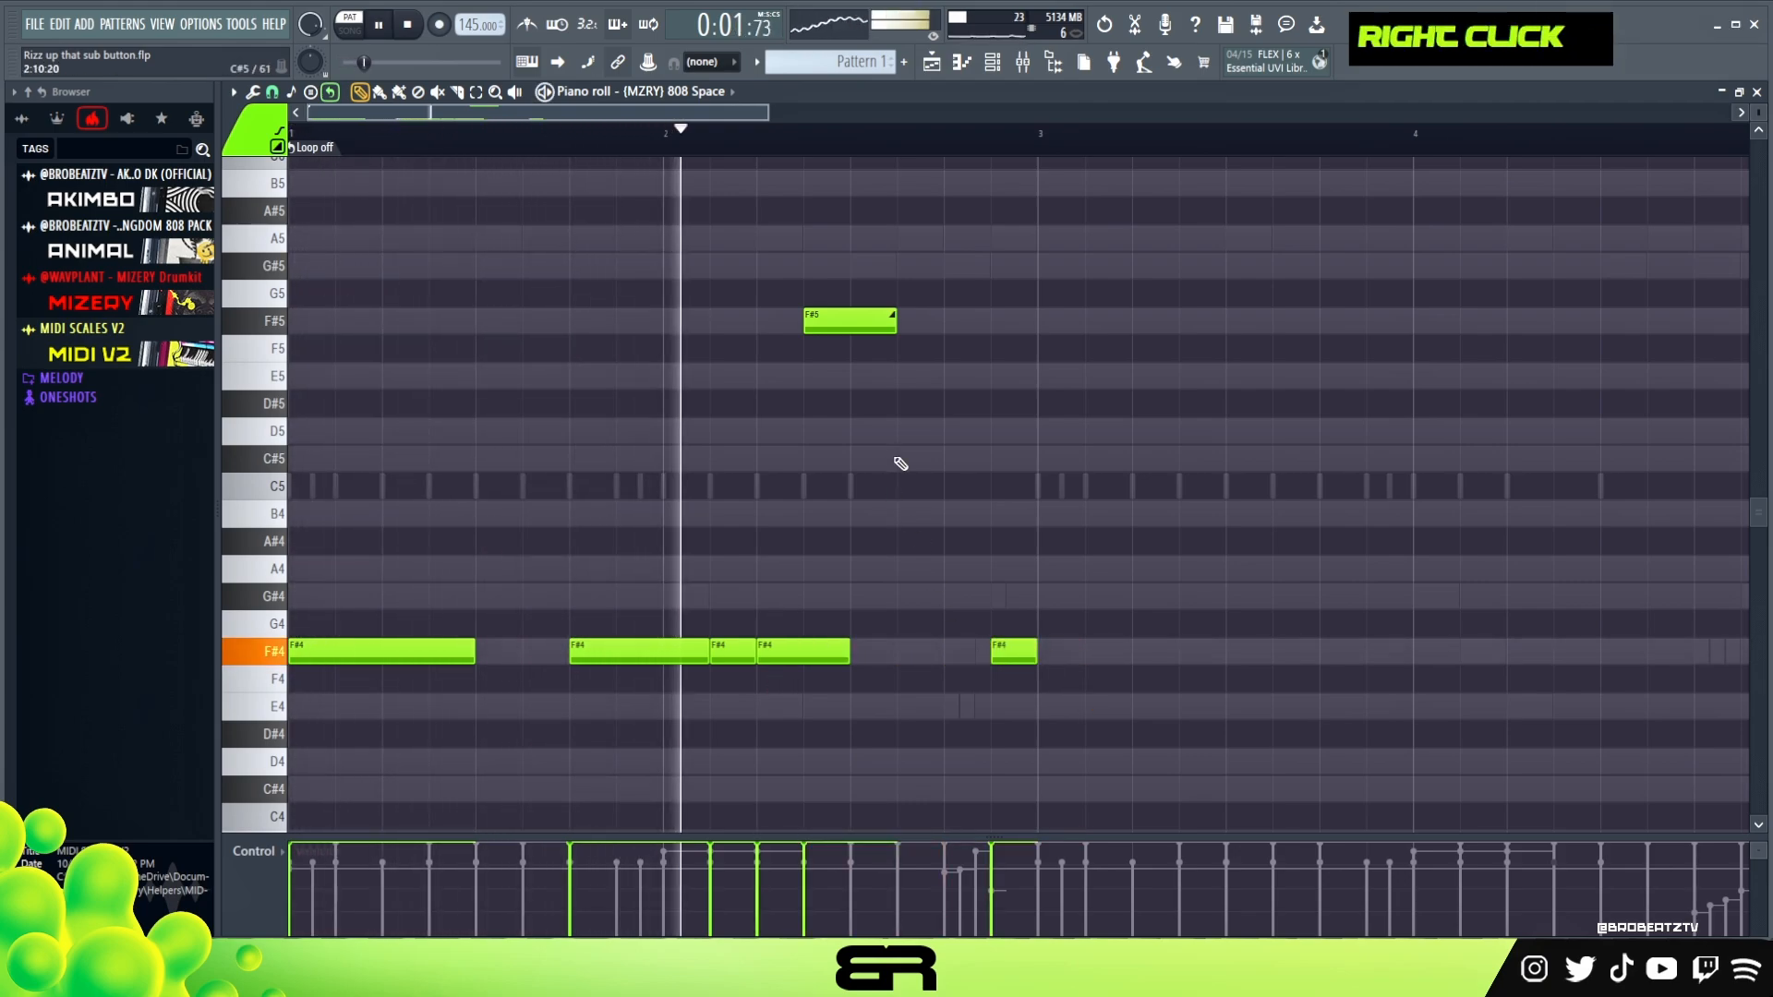
key("space")
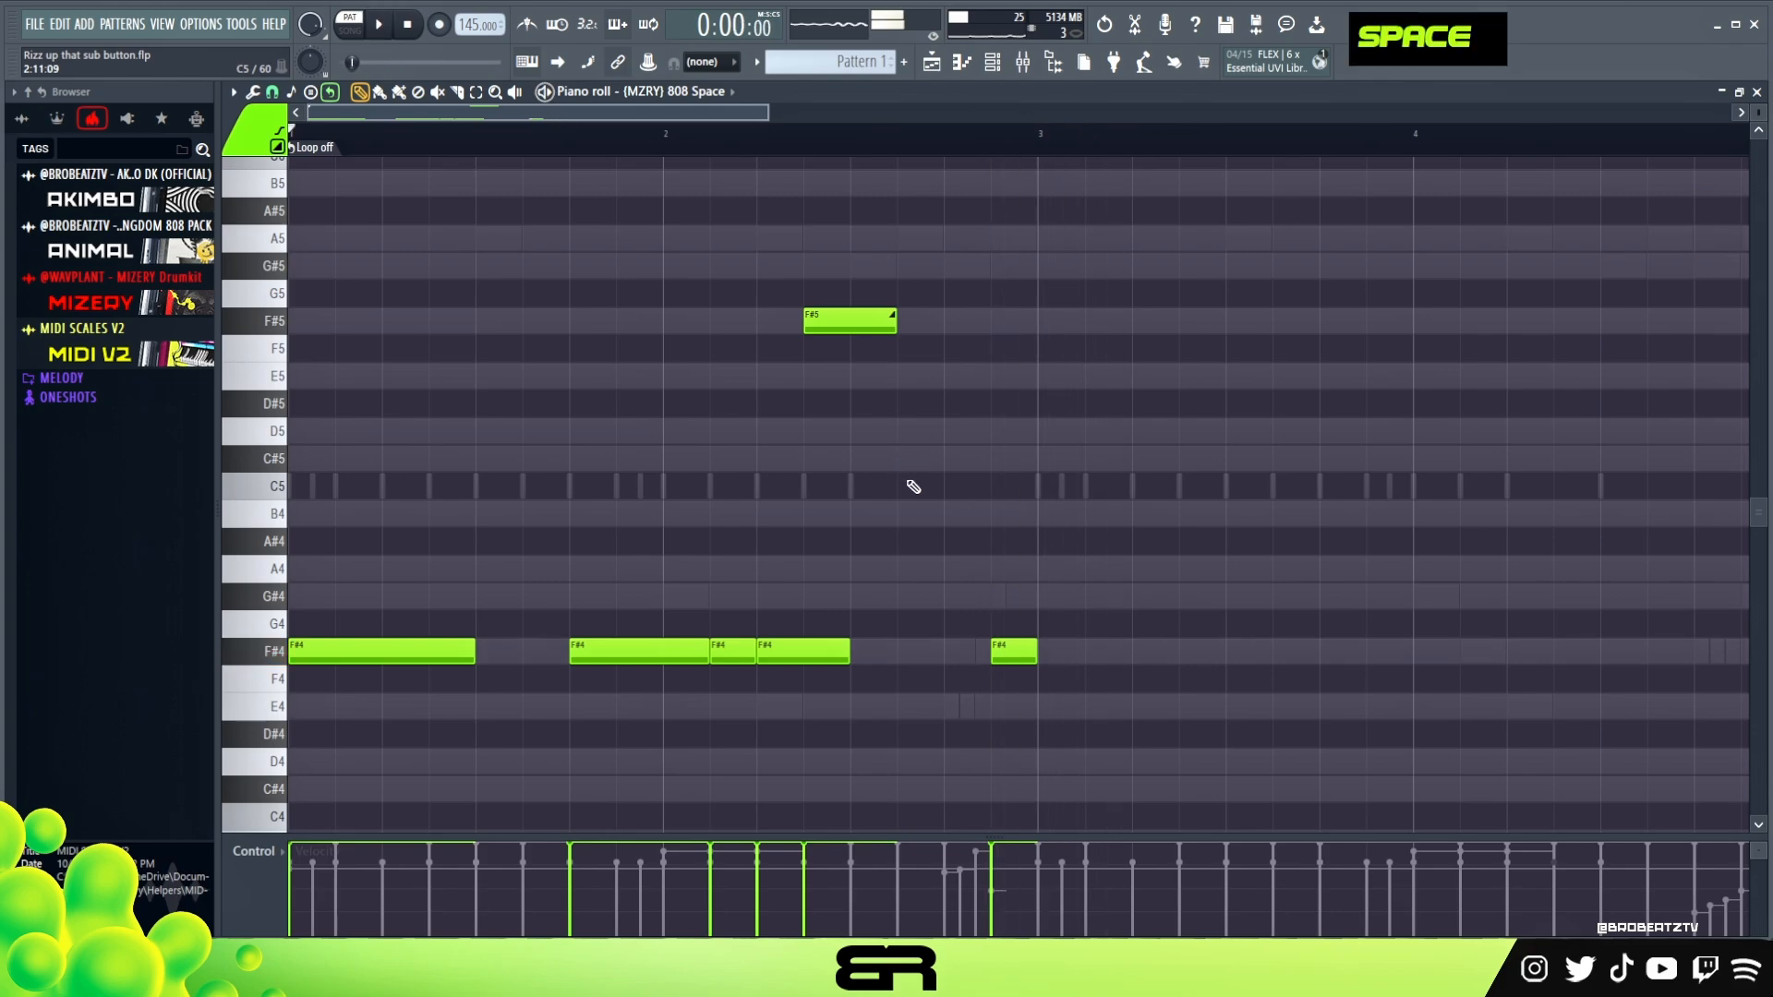
key("space")
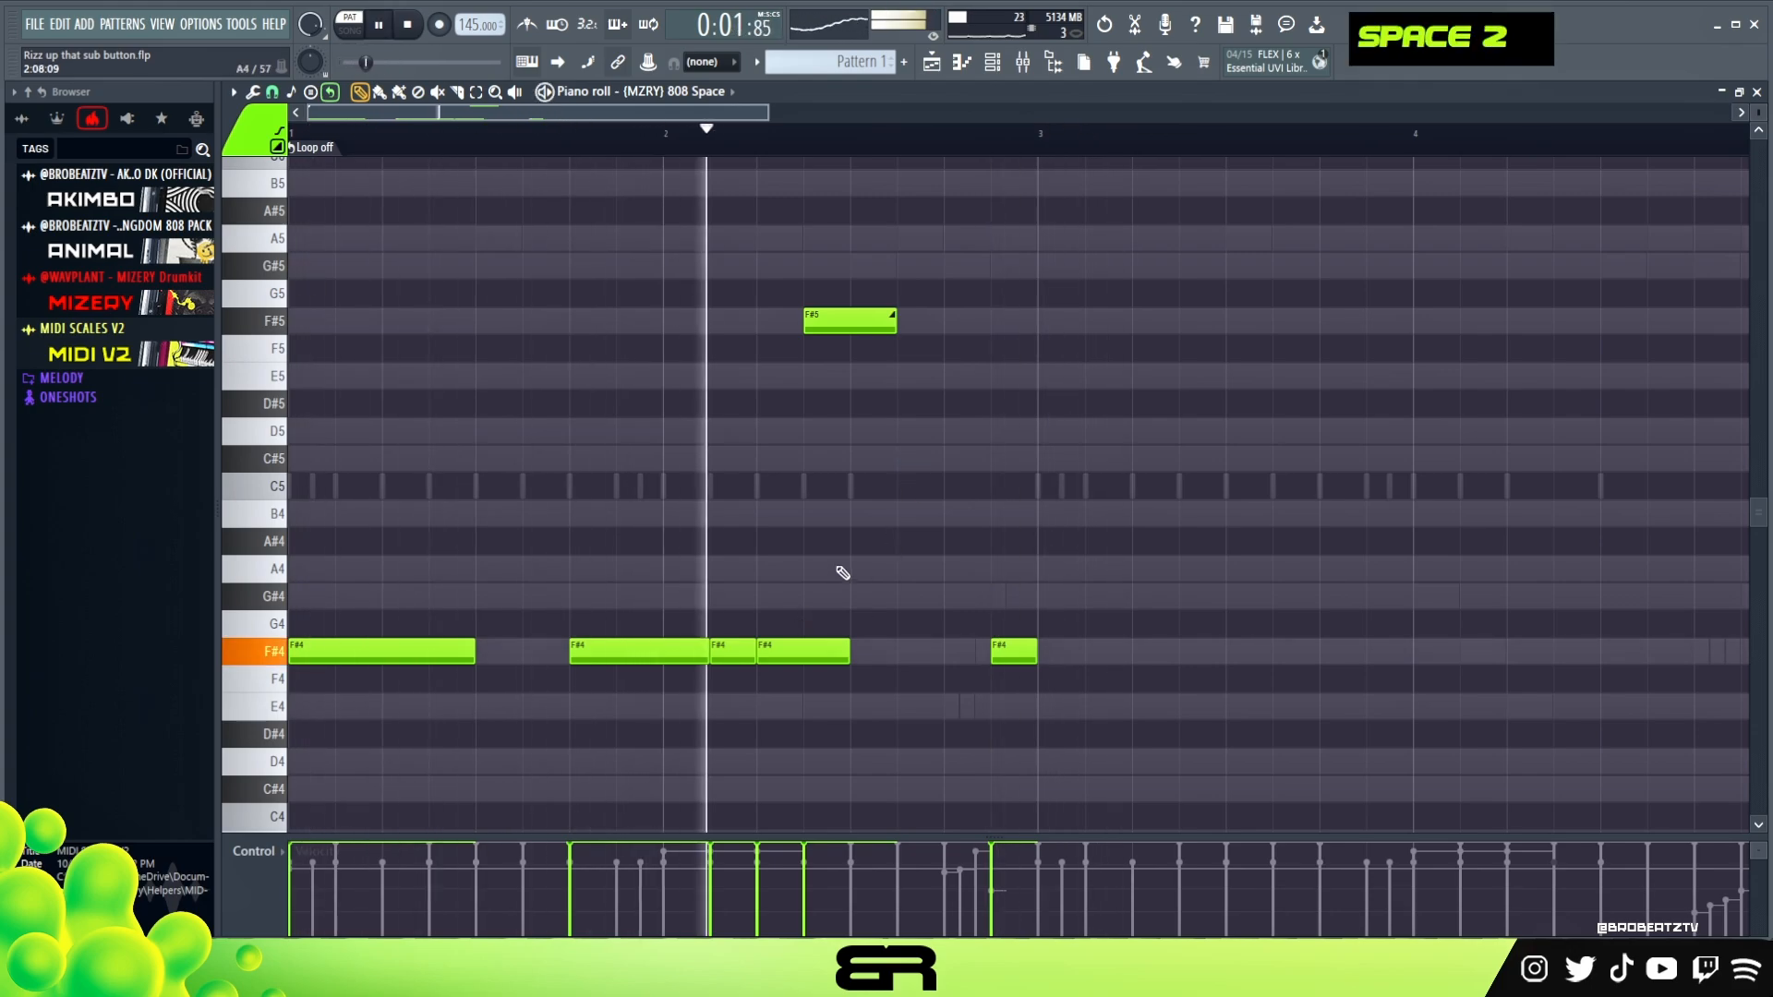
key("space")
Duplicate the whole two-bar 808 pattern into bars 3 and 4
key("ctrl+a")
left_click_drag(424, 642, 1153, 673)
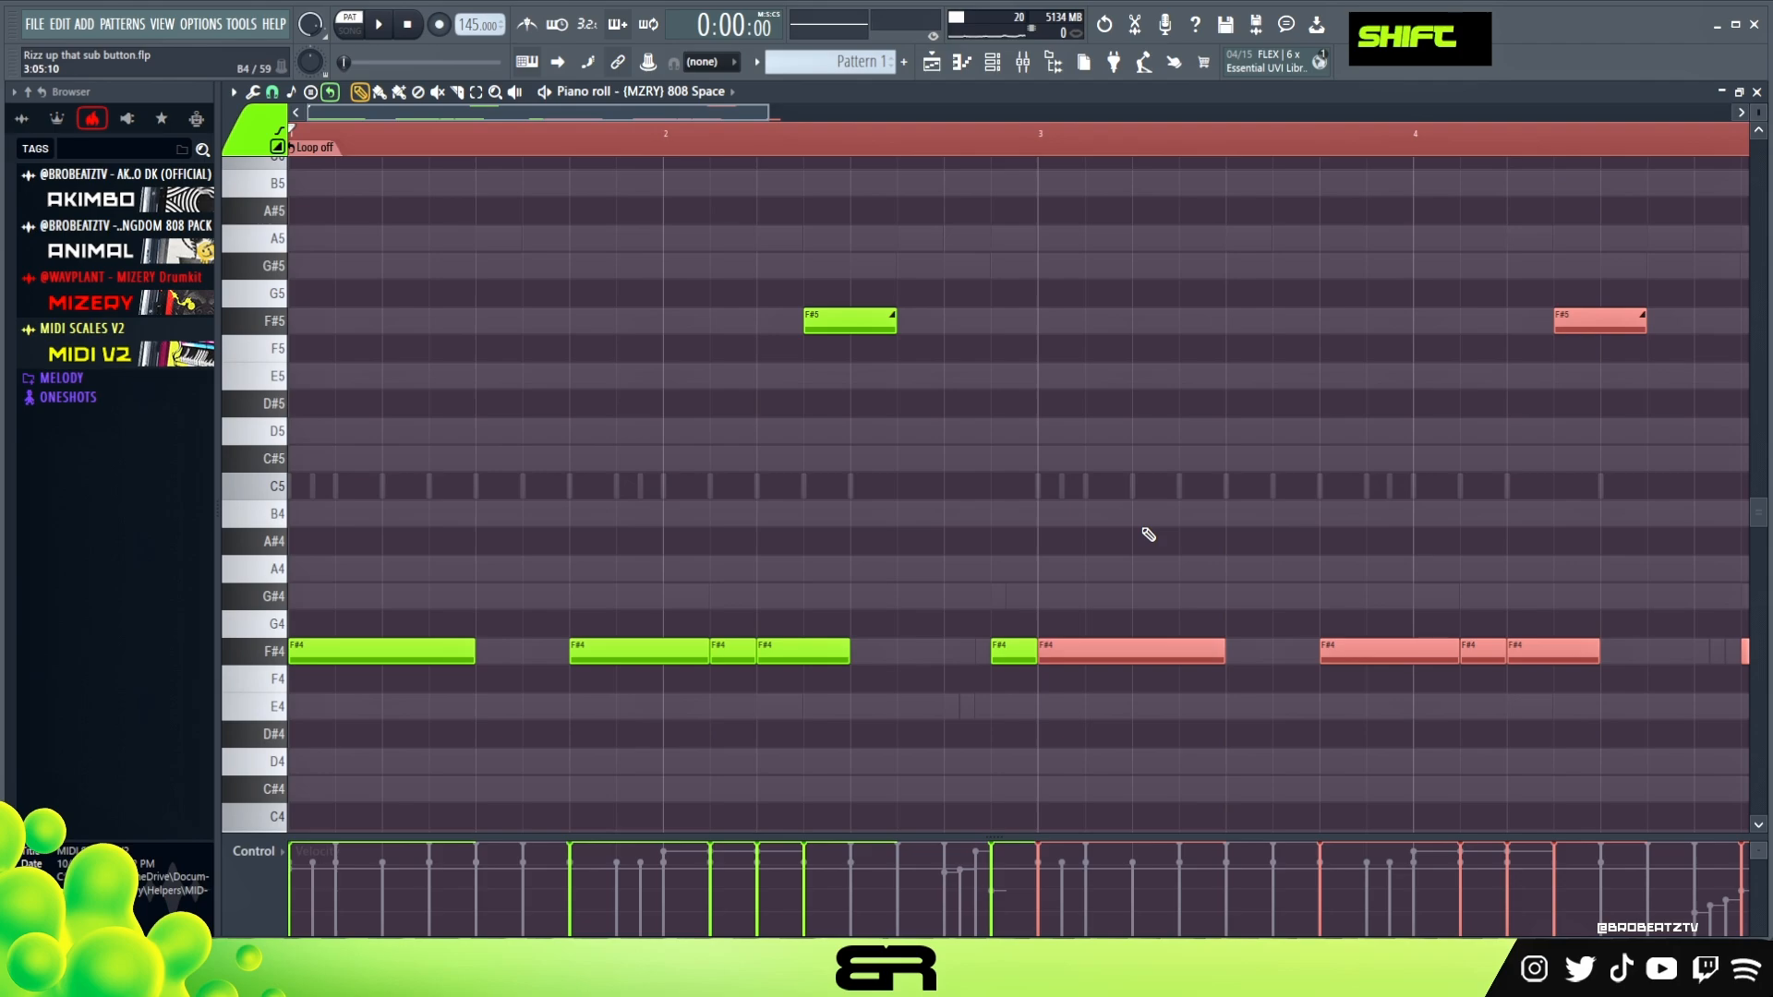
right_click(1185, 610)
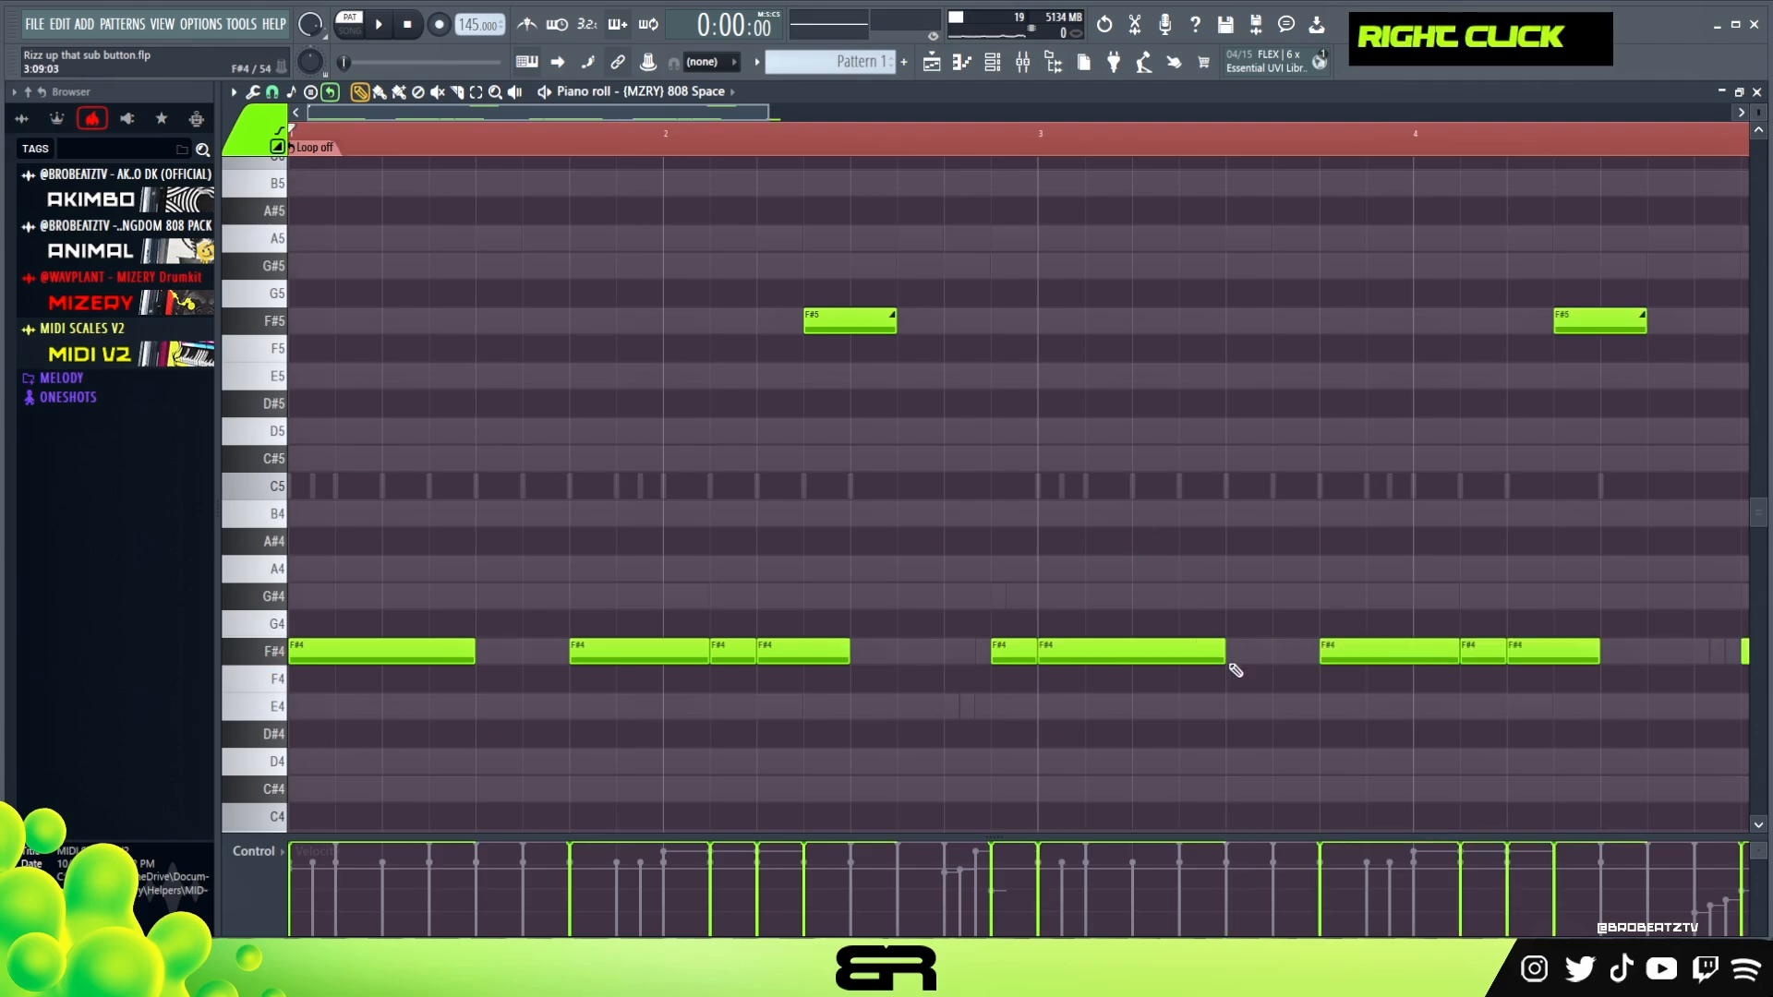
Shorten the F#4 note at the start of bar 3 to one and a half beats and copy it directly behind itself
left_click(1132, 661, "ctrl")
left_click_drag(1194, 663, 1269, 656)
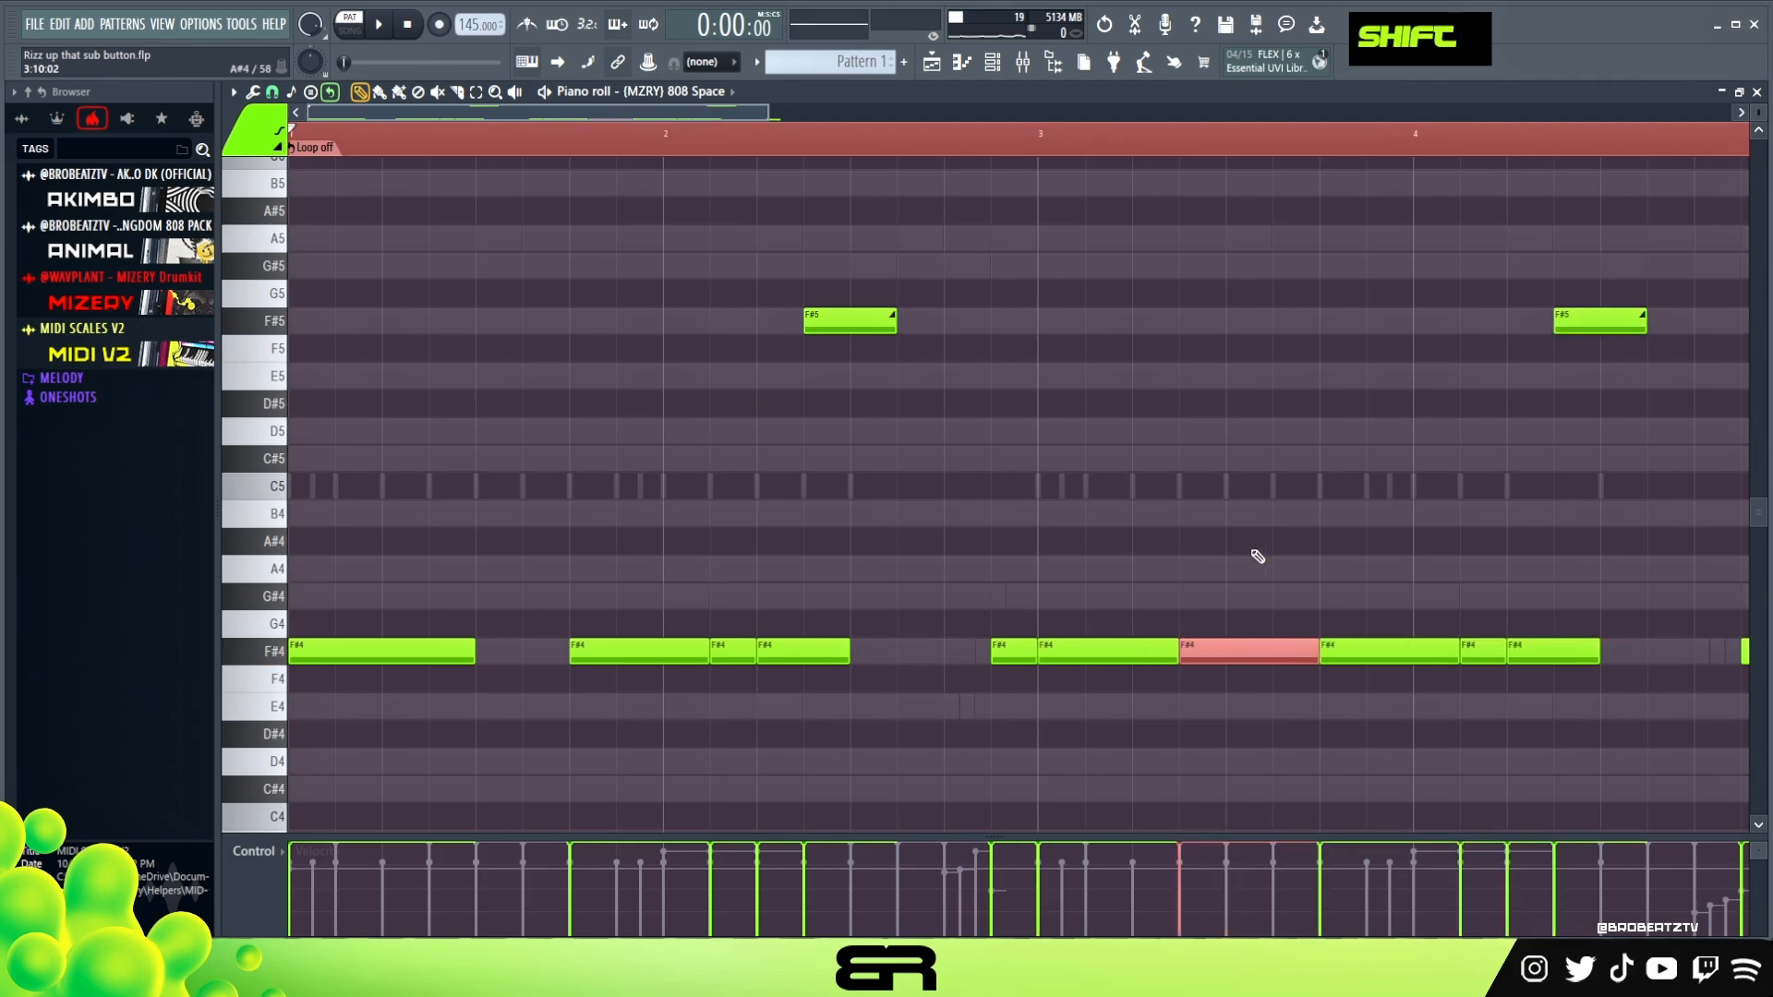
right_click(1256, 556)
Shorten the F#4 note on beat 4 of bar 3 to one beat and audition from bar 3
key("space")
left_click_drag(766, 112, 880, 125)
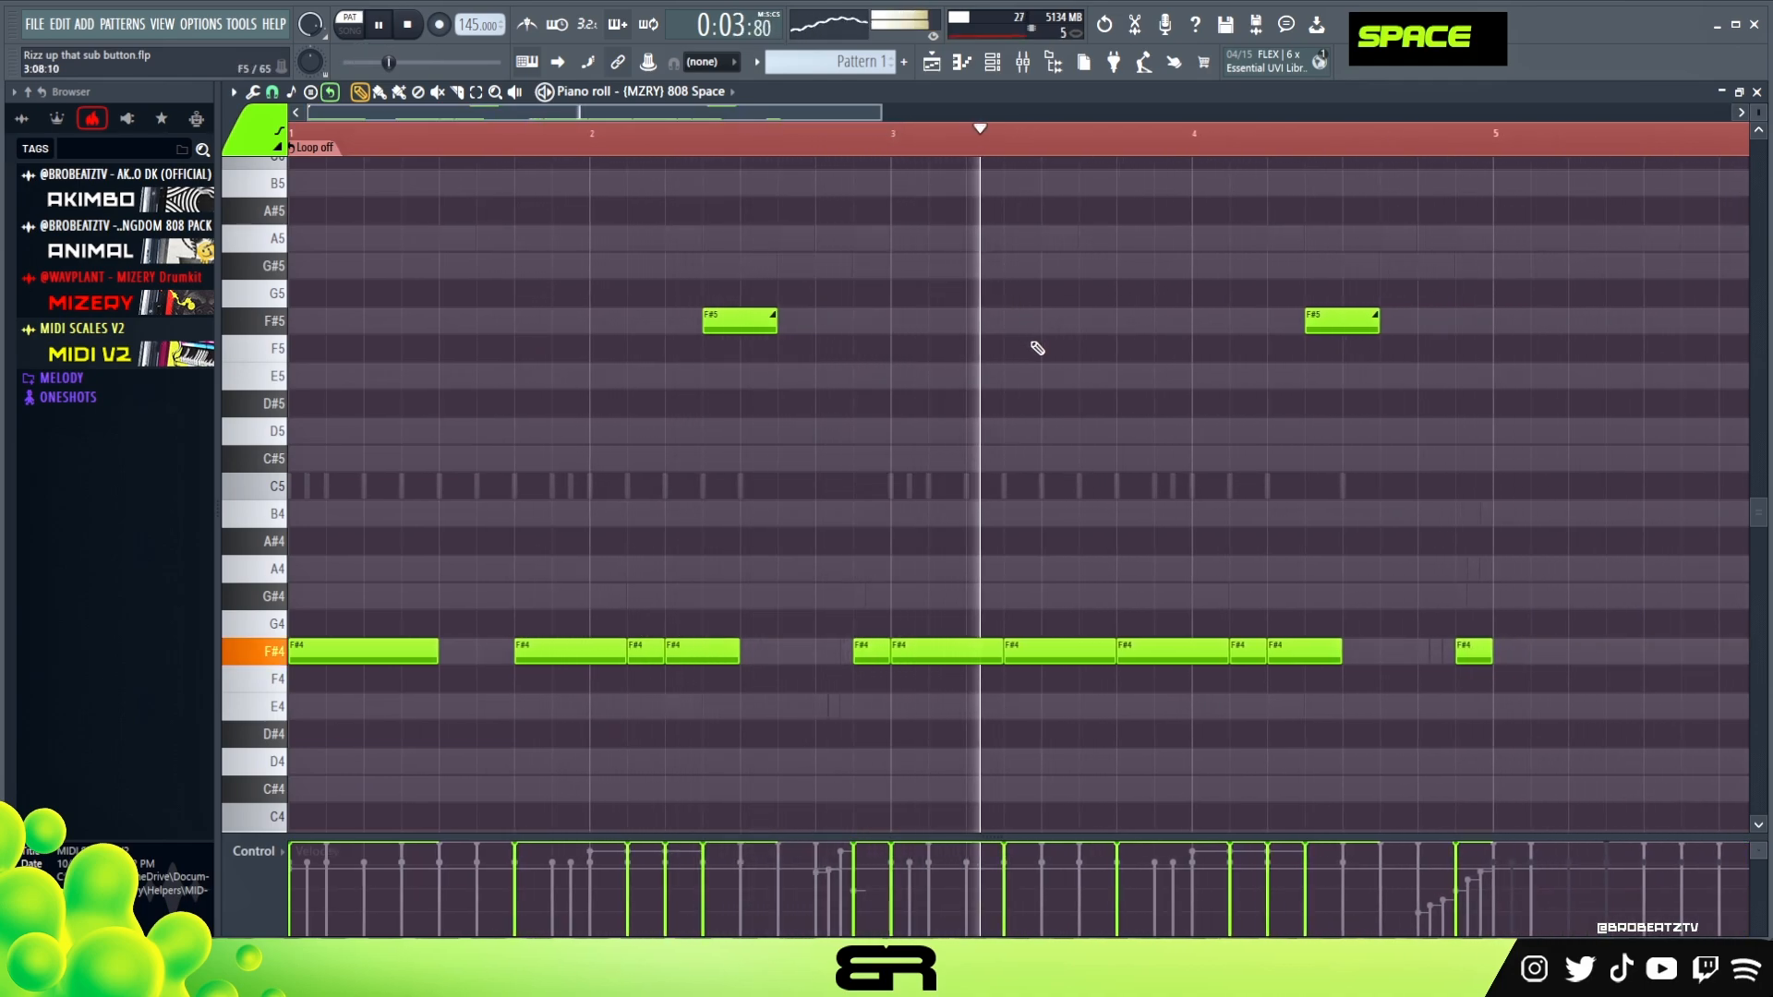
key("space")
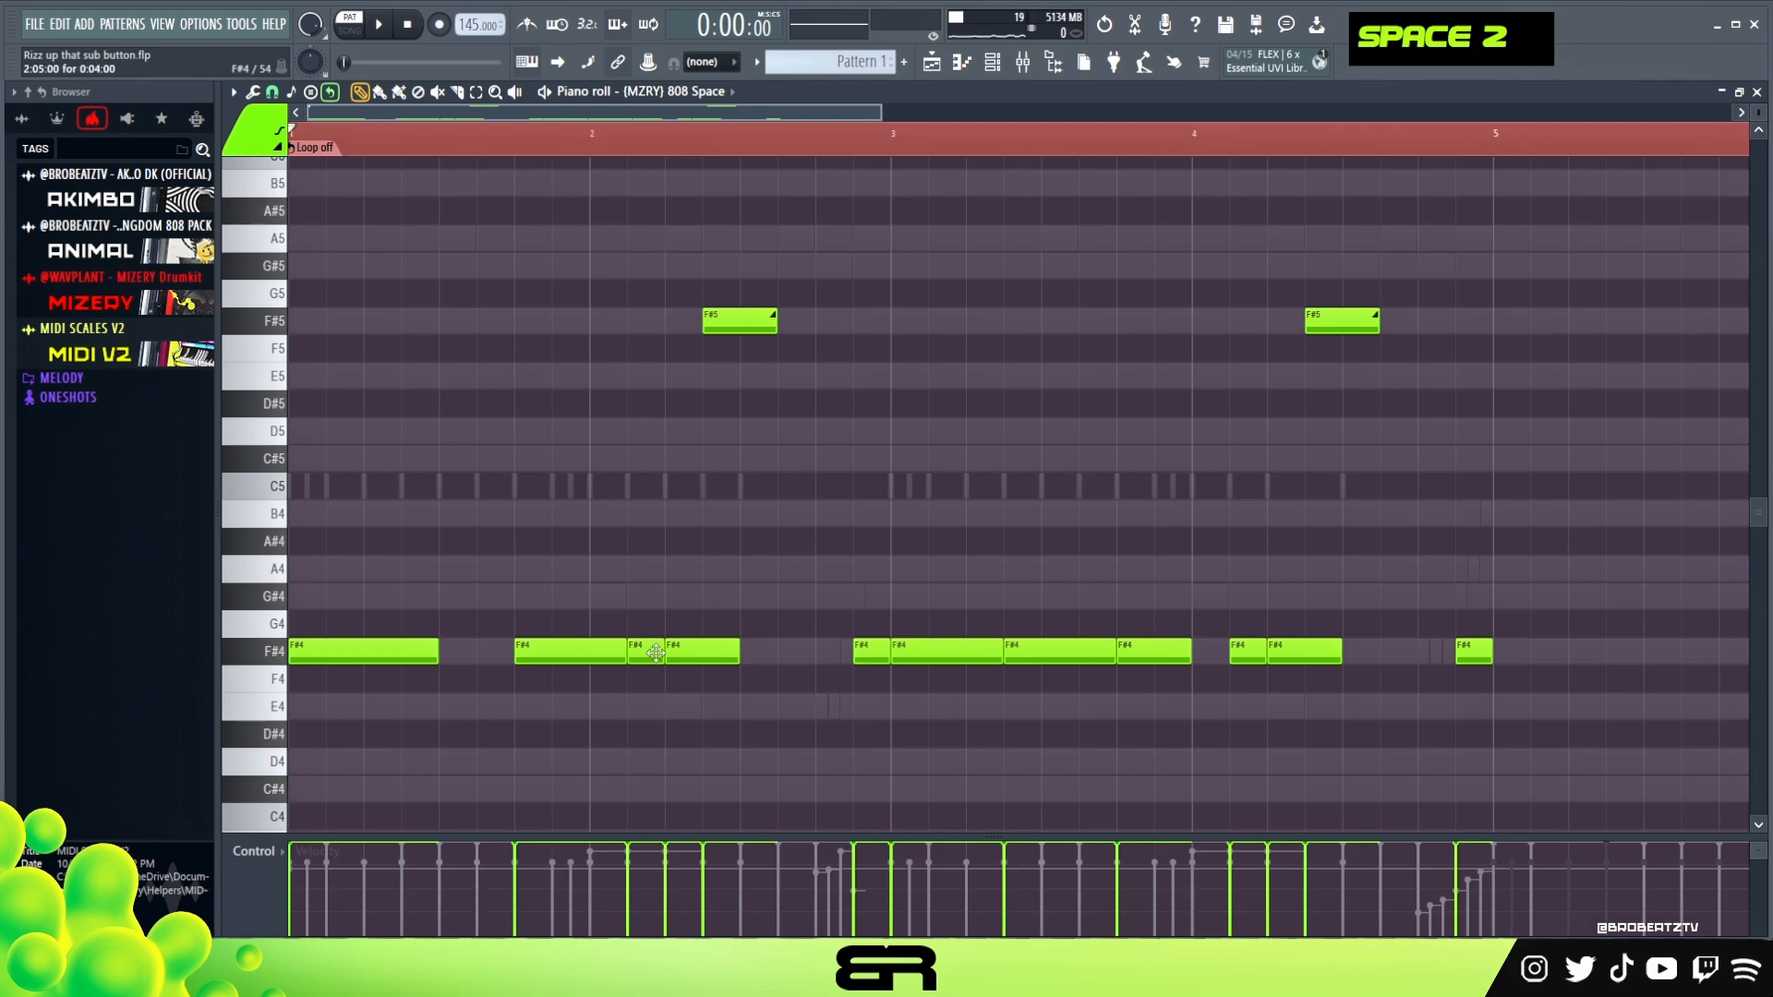
right_click(1043, 657)
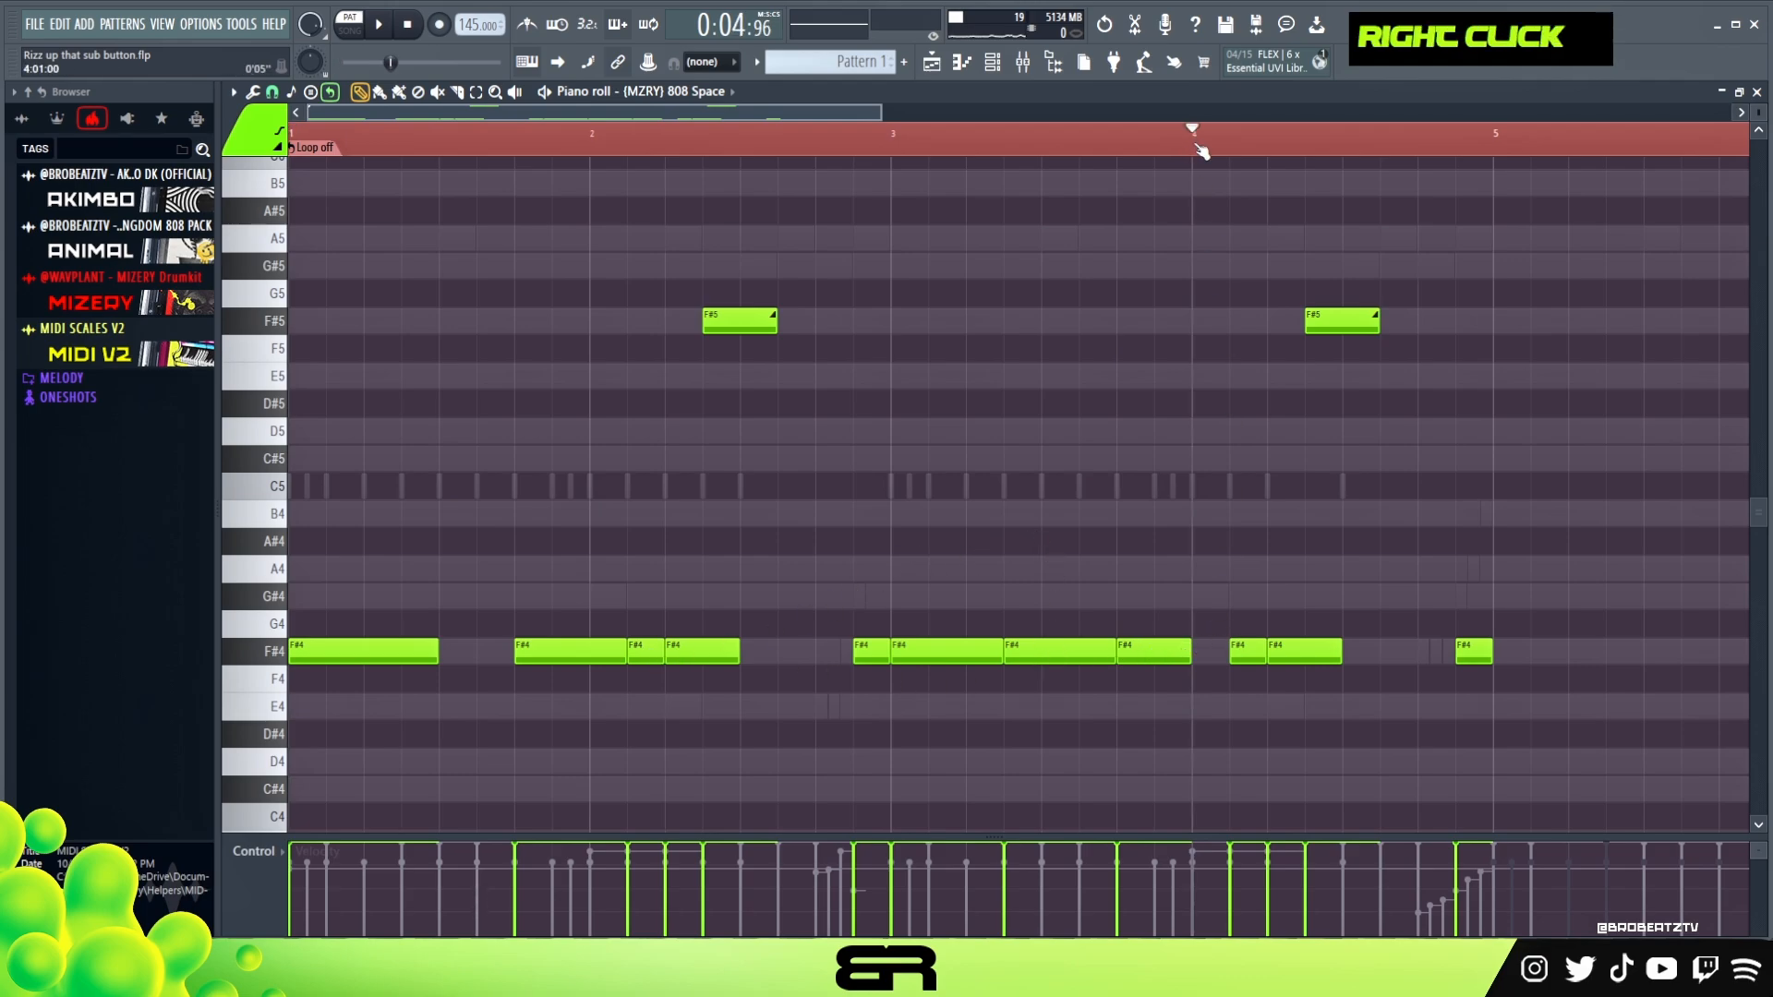
double_click(890, 141)
key("space")
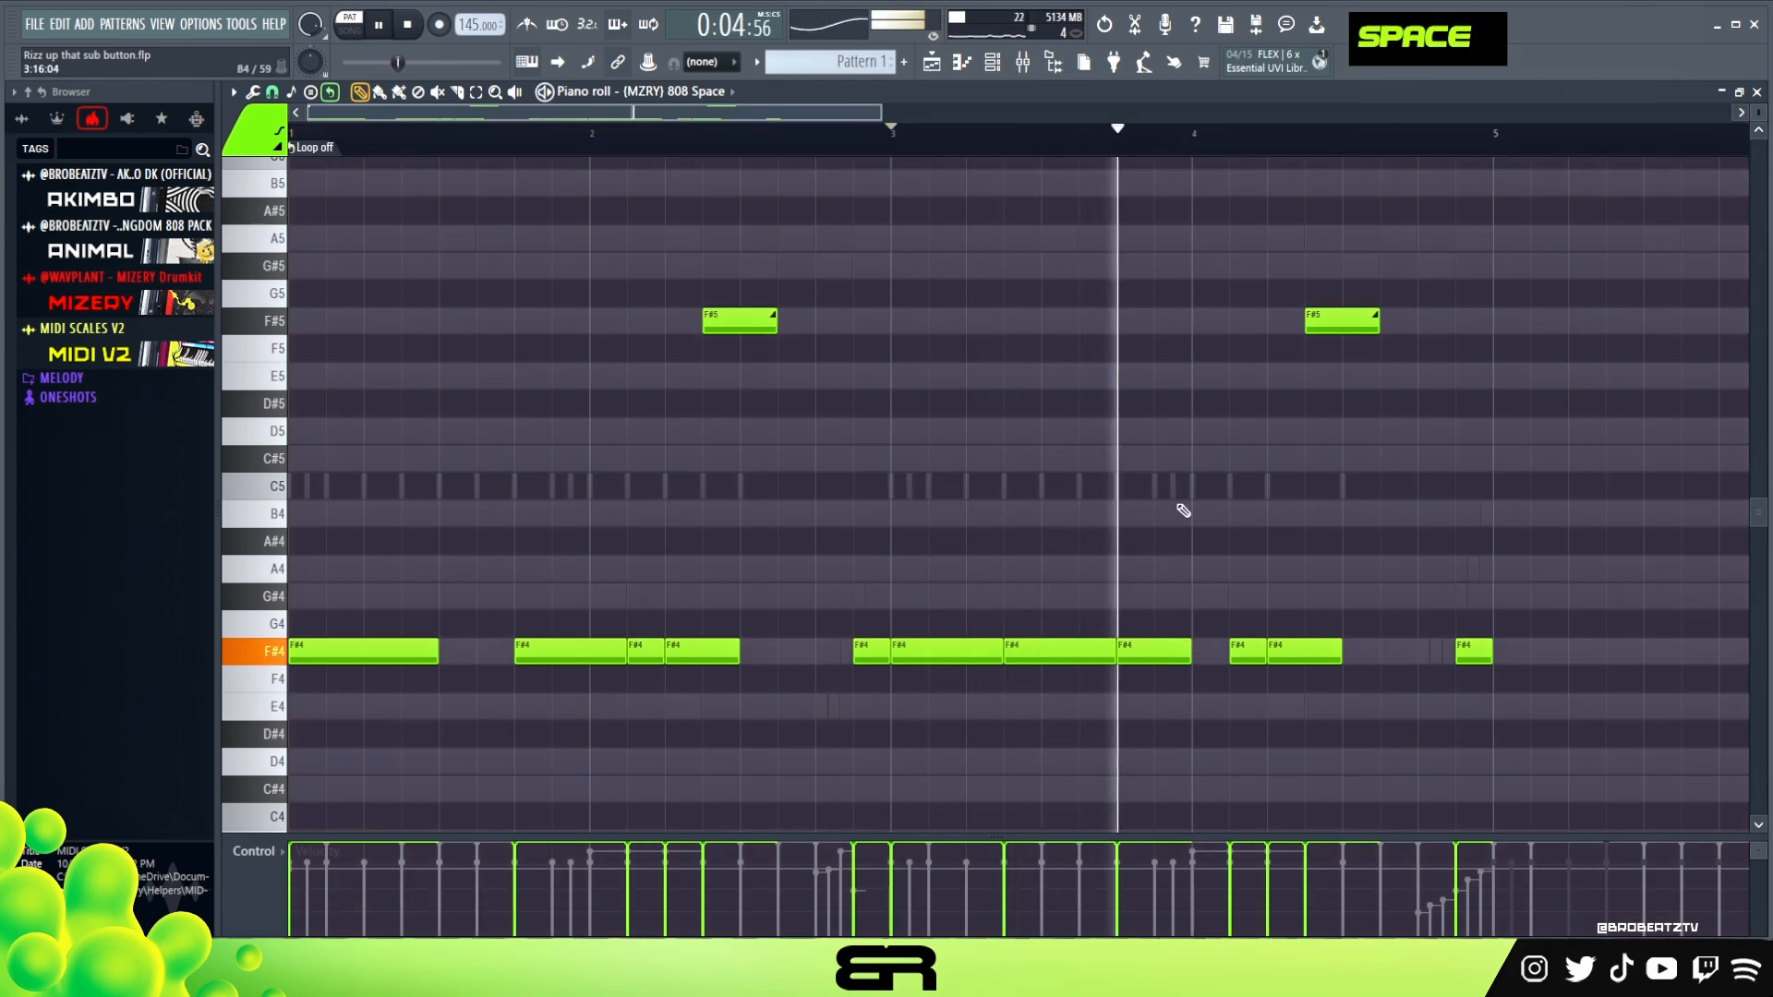
key("space")
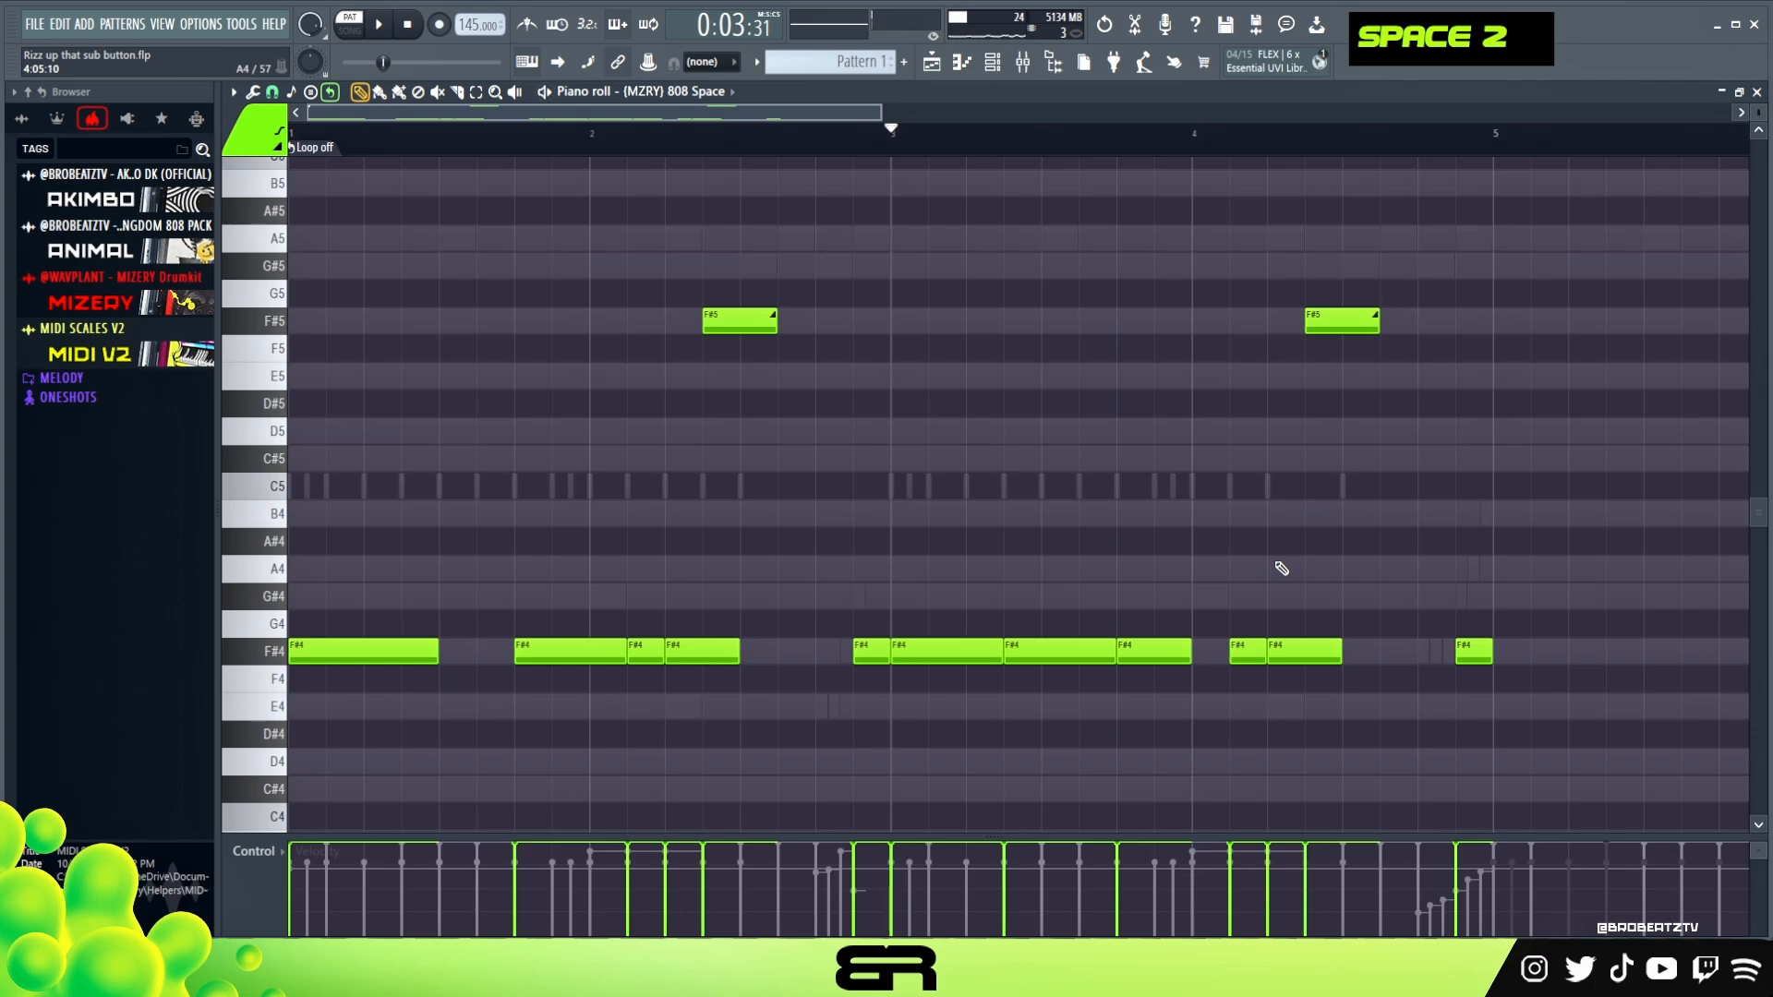
Delete the F#5 slide note in bar 4, extend that bar's last two F#4 notes to one and a half beats each, and audition
left_click_drag(882, 111, 888, 112)
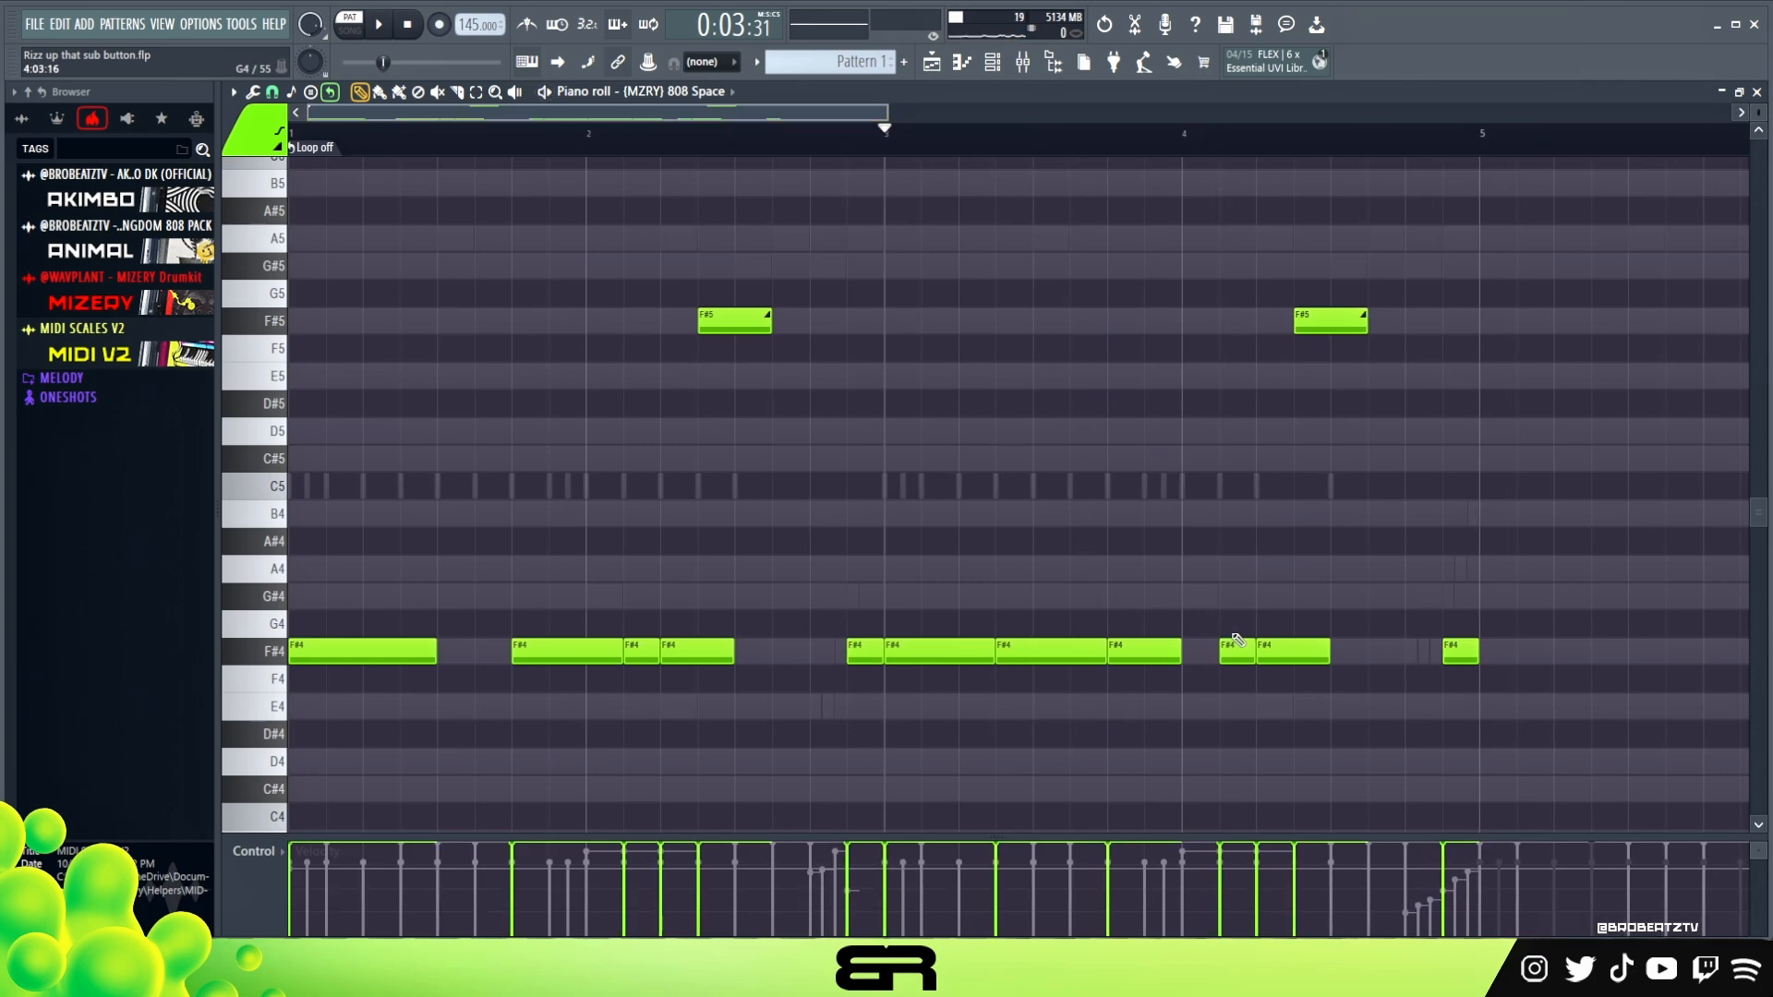
right_click(1331, 327)
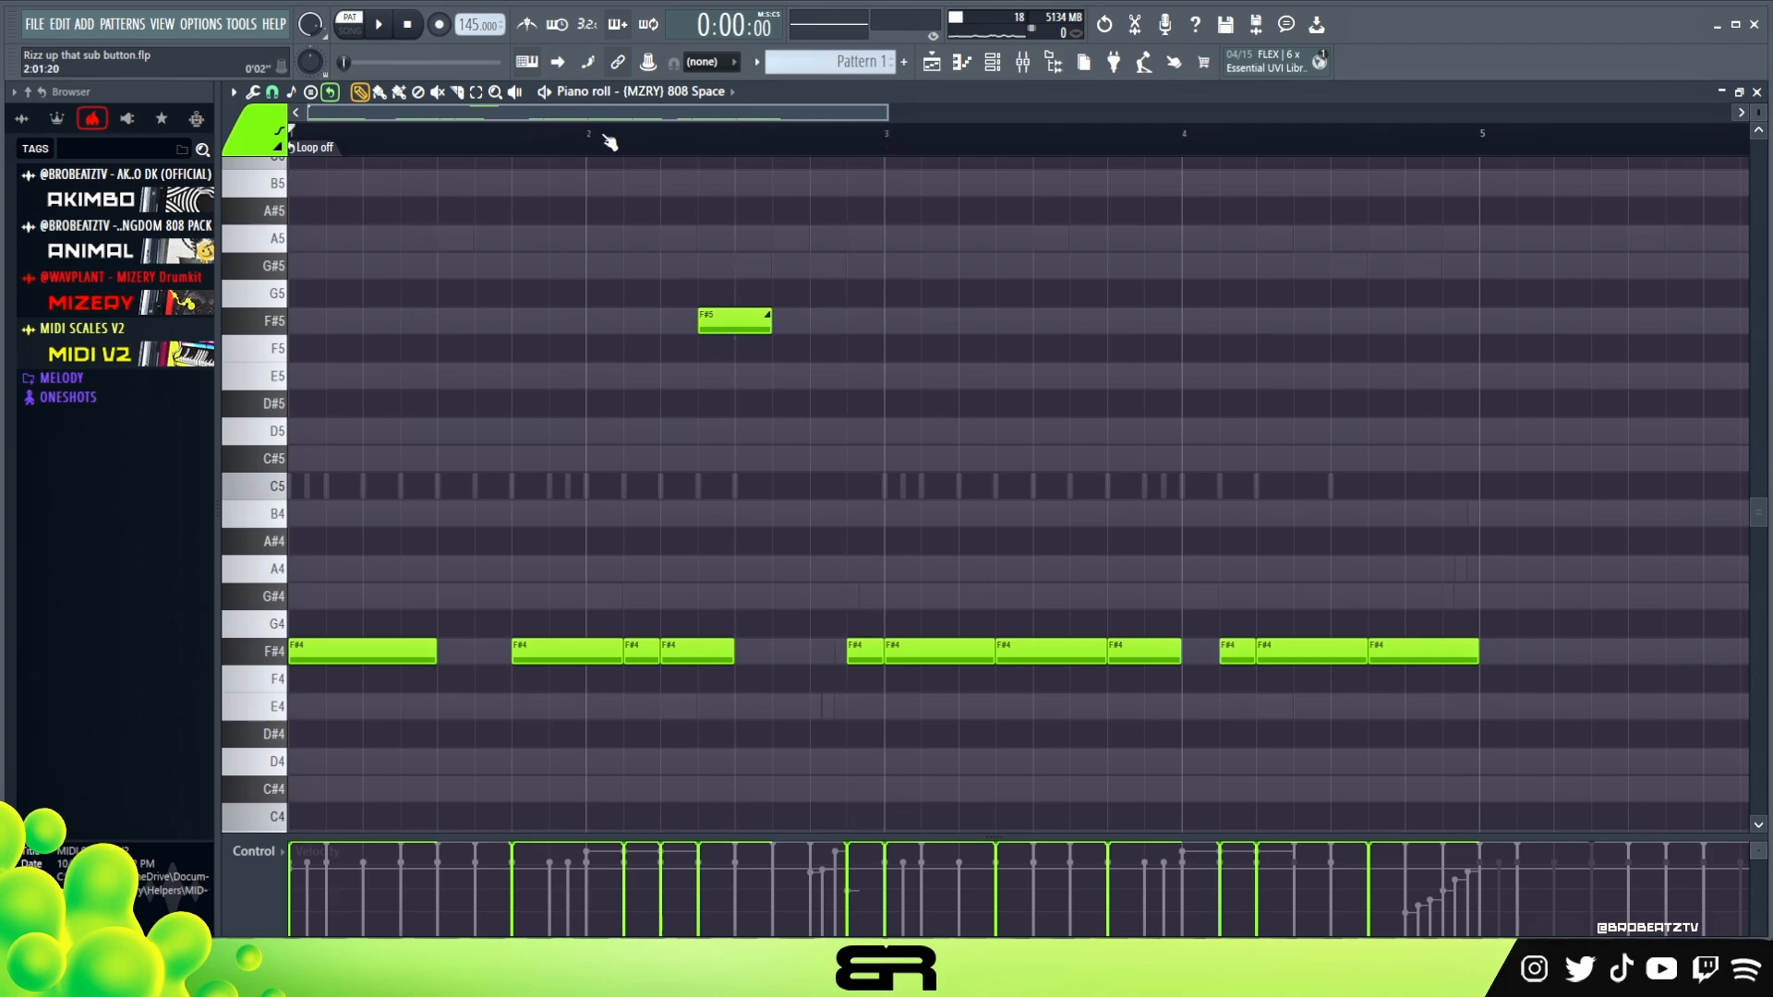
scroll(730, 143, "down", 1)
scroll(961, 115, "down", 1)
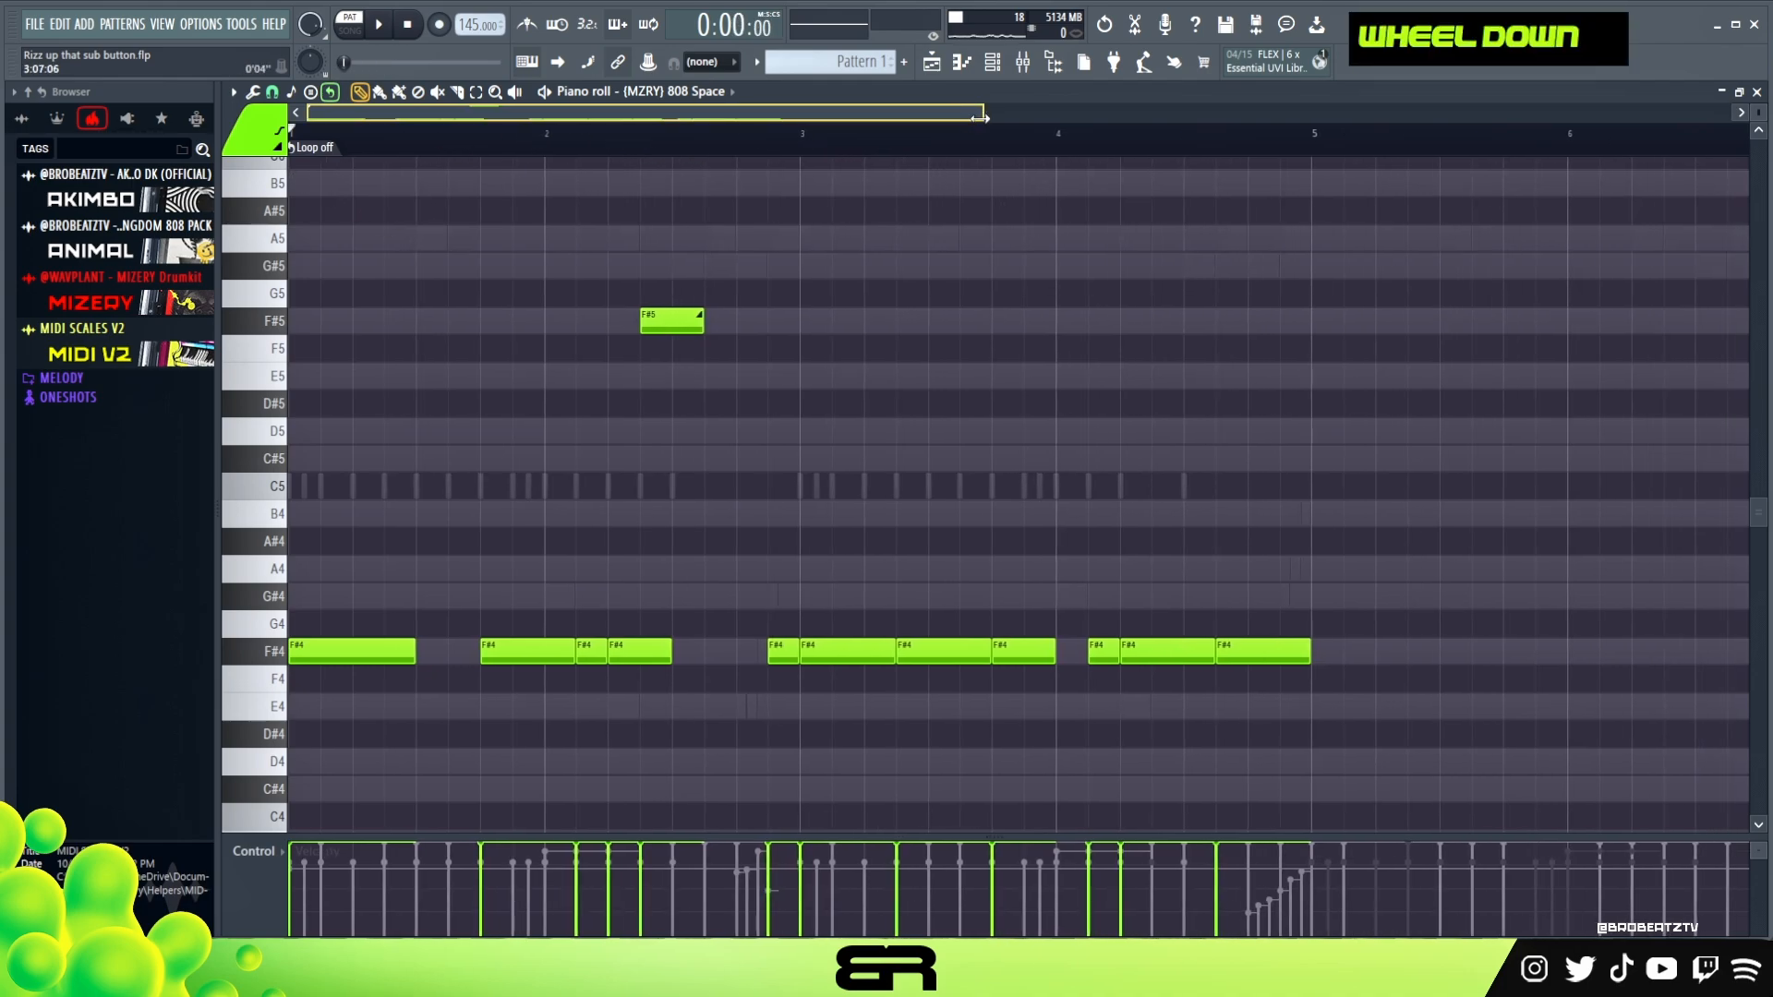
key("space")
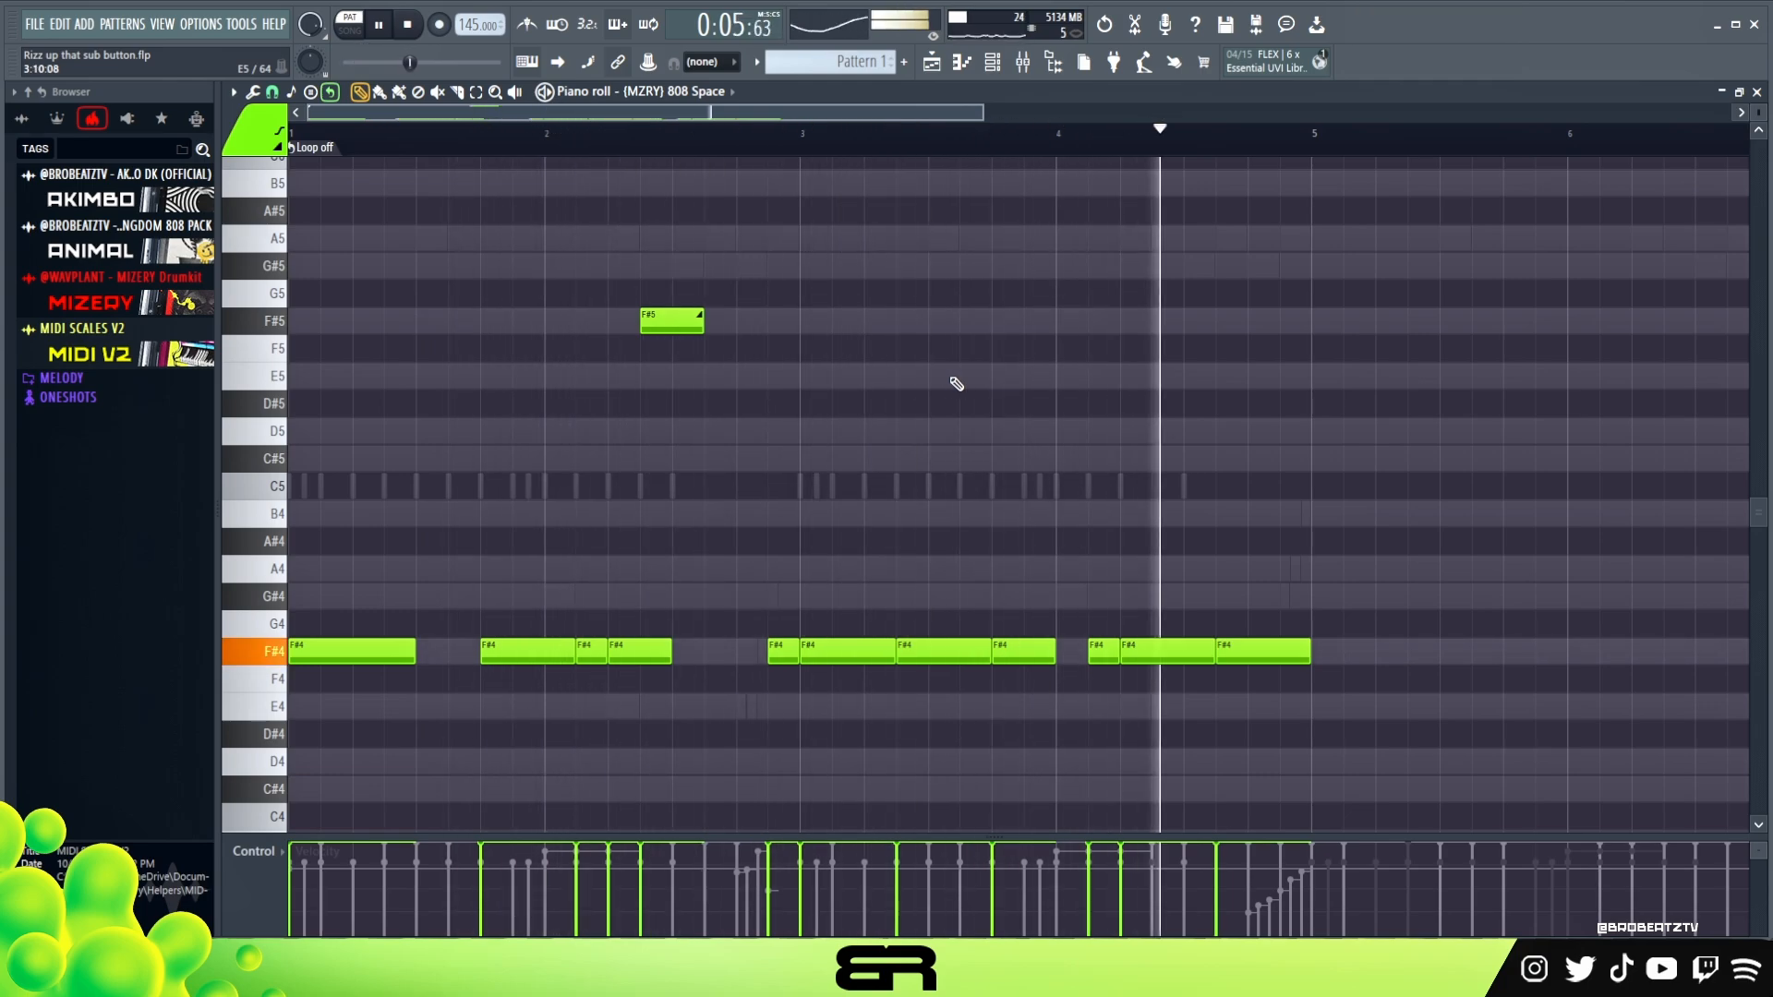
key("space")
Duplicate the four-bar 808 pattern into bars 5 to 8 and erase the copied F#4 notes in bar 5
key("ctrl+a")
left_click_drag(359, 653, 1336, 664)
right_click(1280, 593)
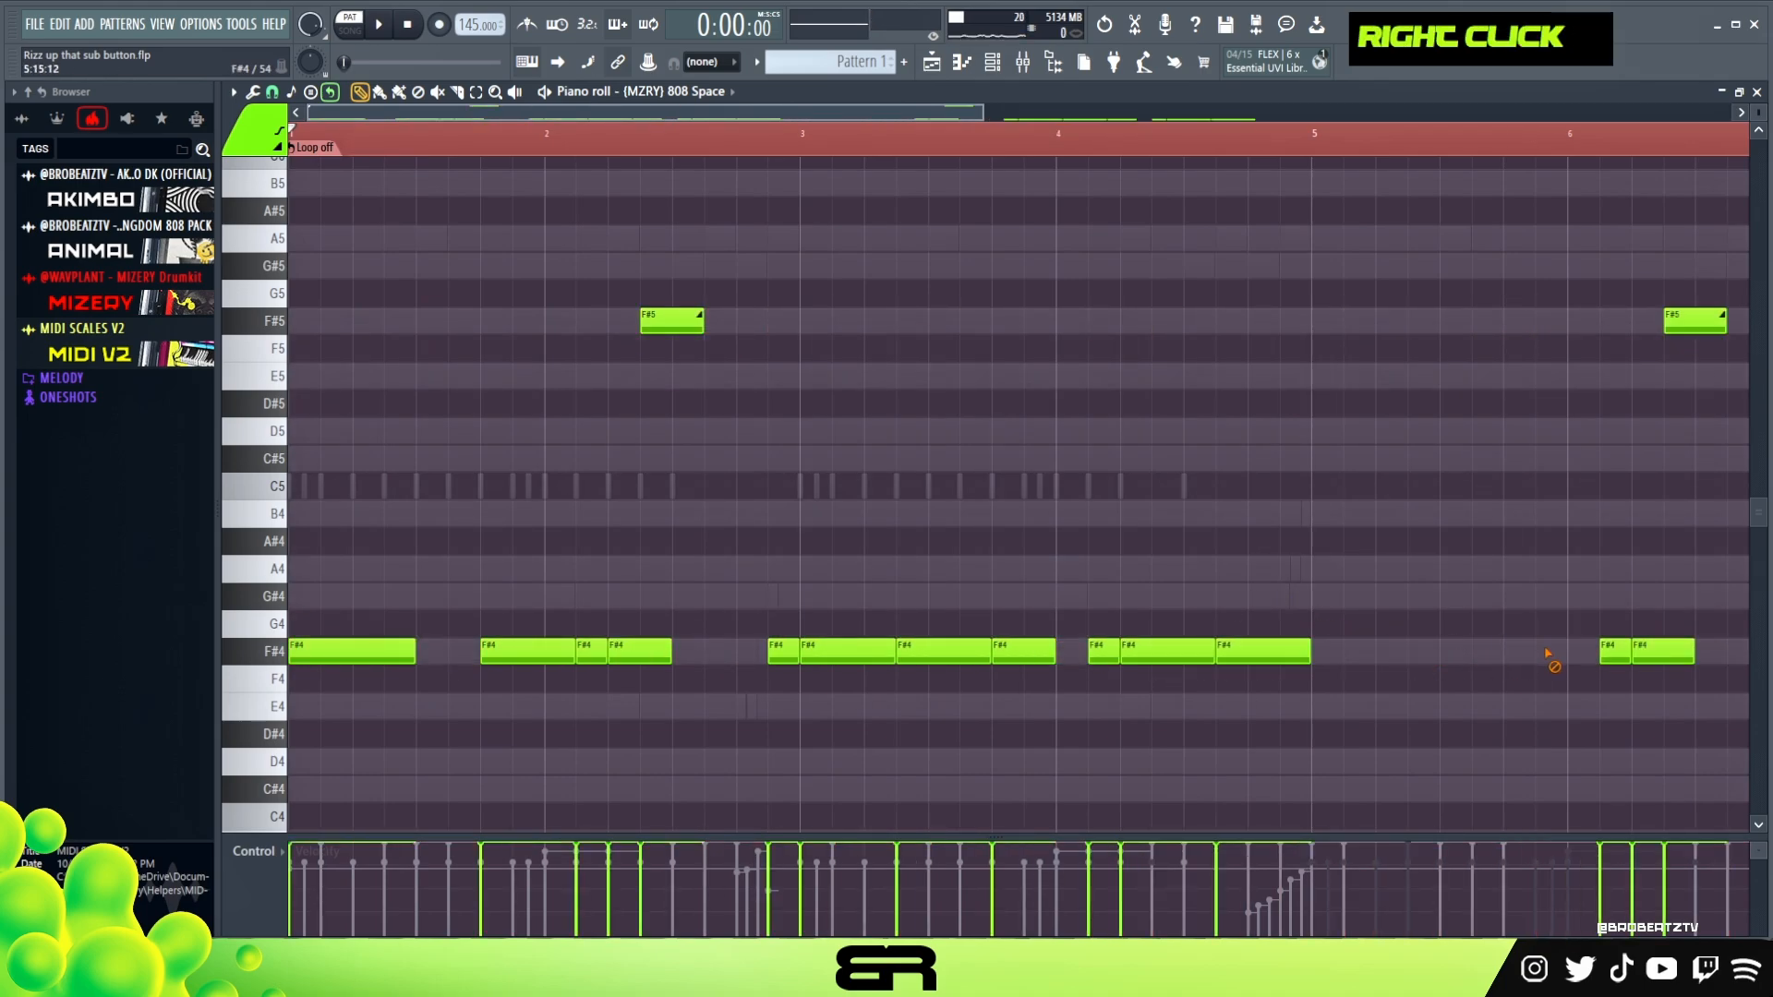
Copy the F#4 notes on beats 1 and 4 of bar 1 to the same beats of bar 5
left_click_drag(1002, 632, 1367, 672)
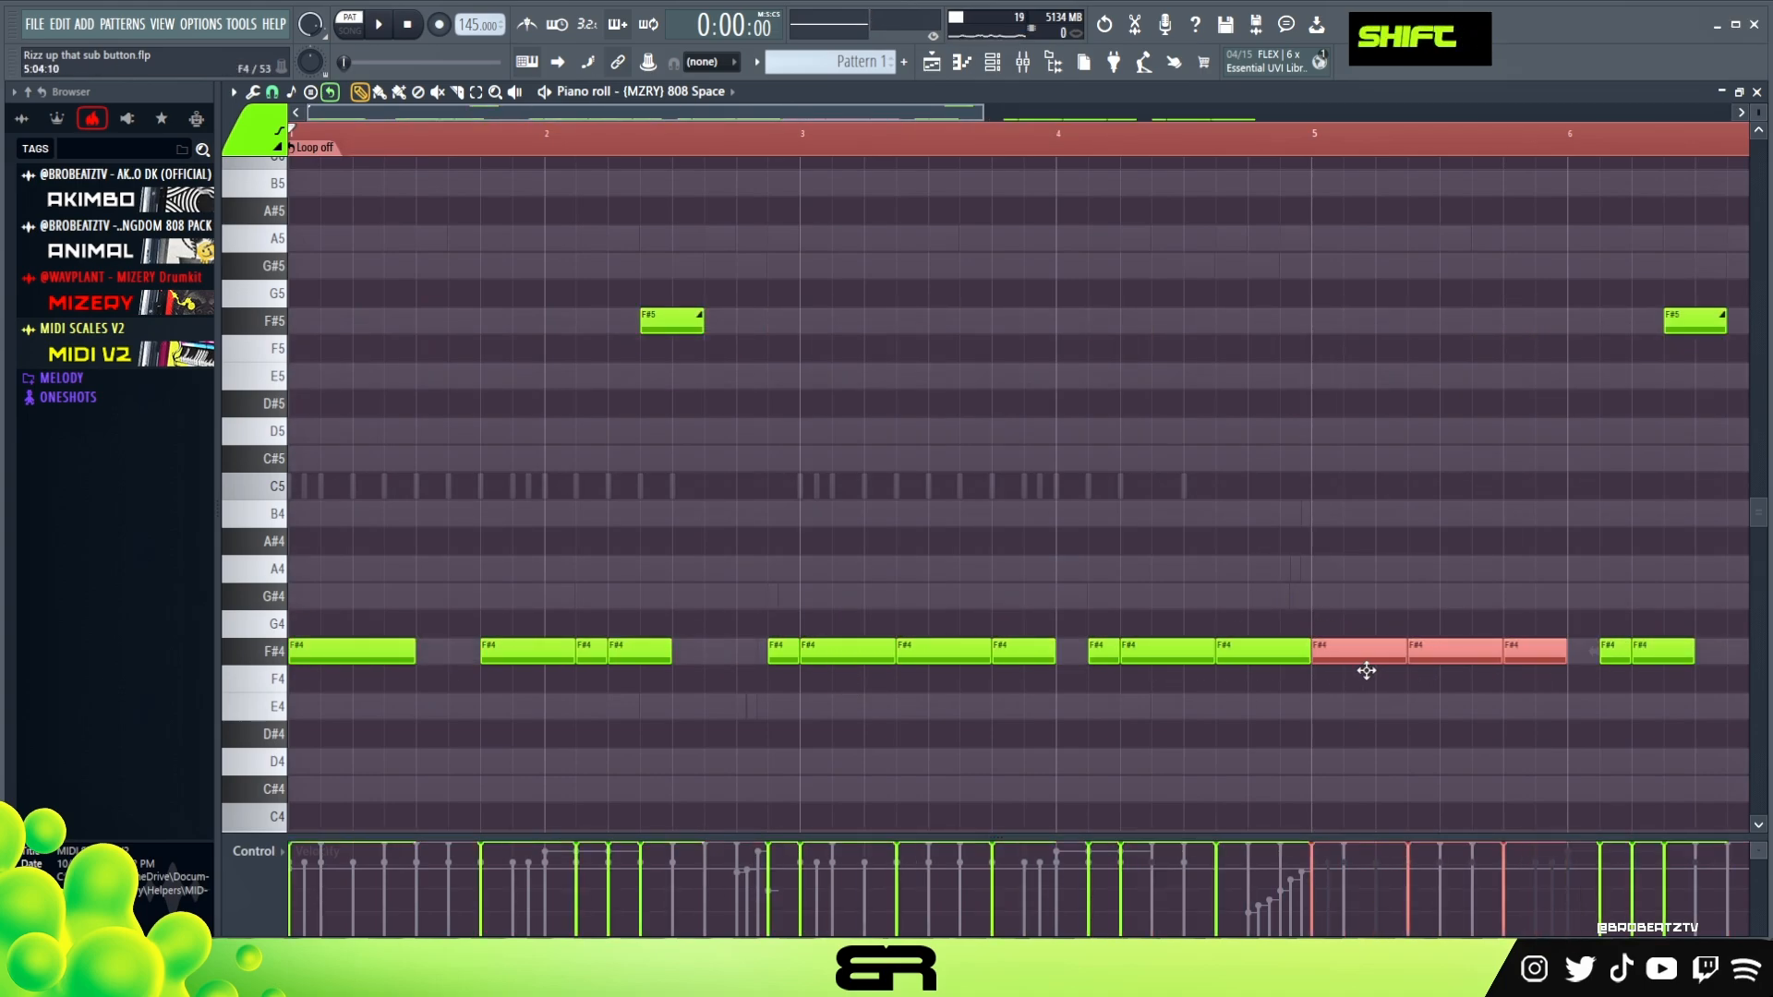
right_click(1560, 656)
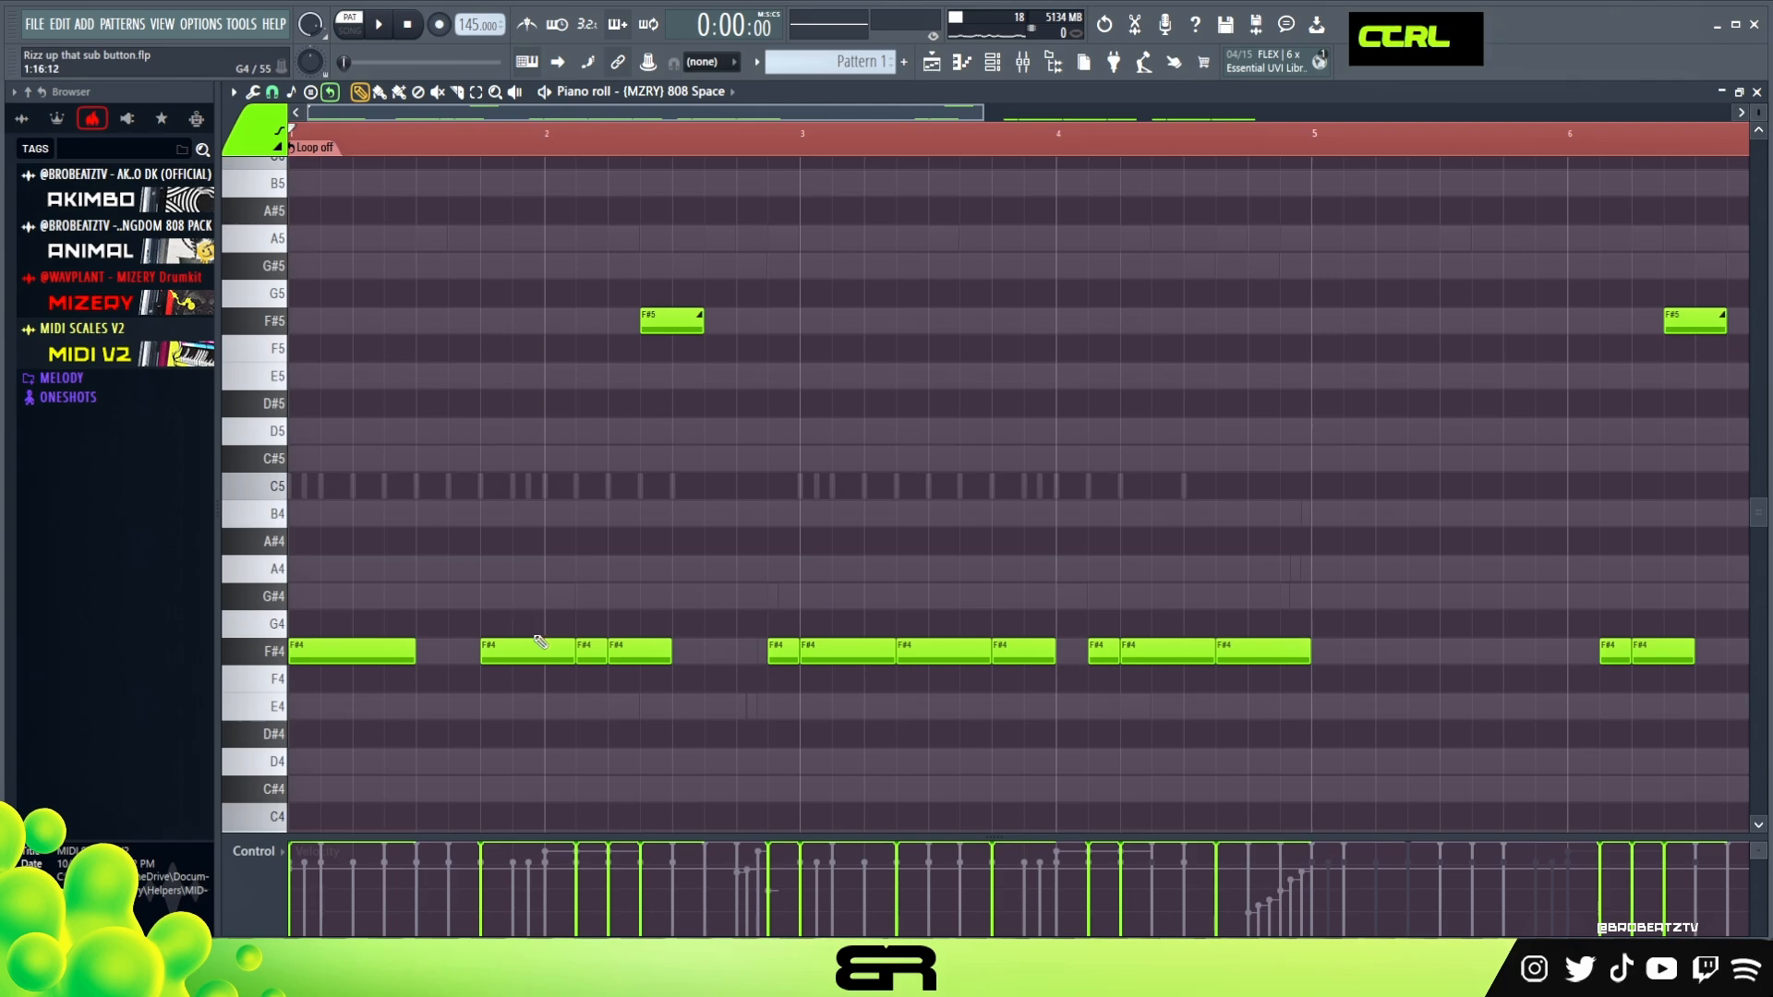
left_click_drag(519, 642, 382, 654)
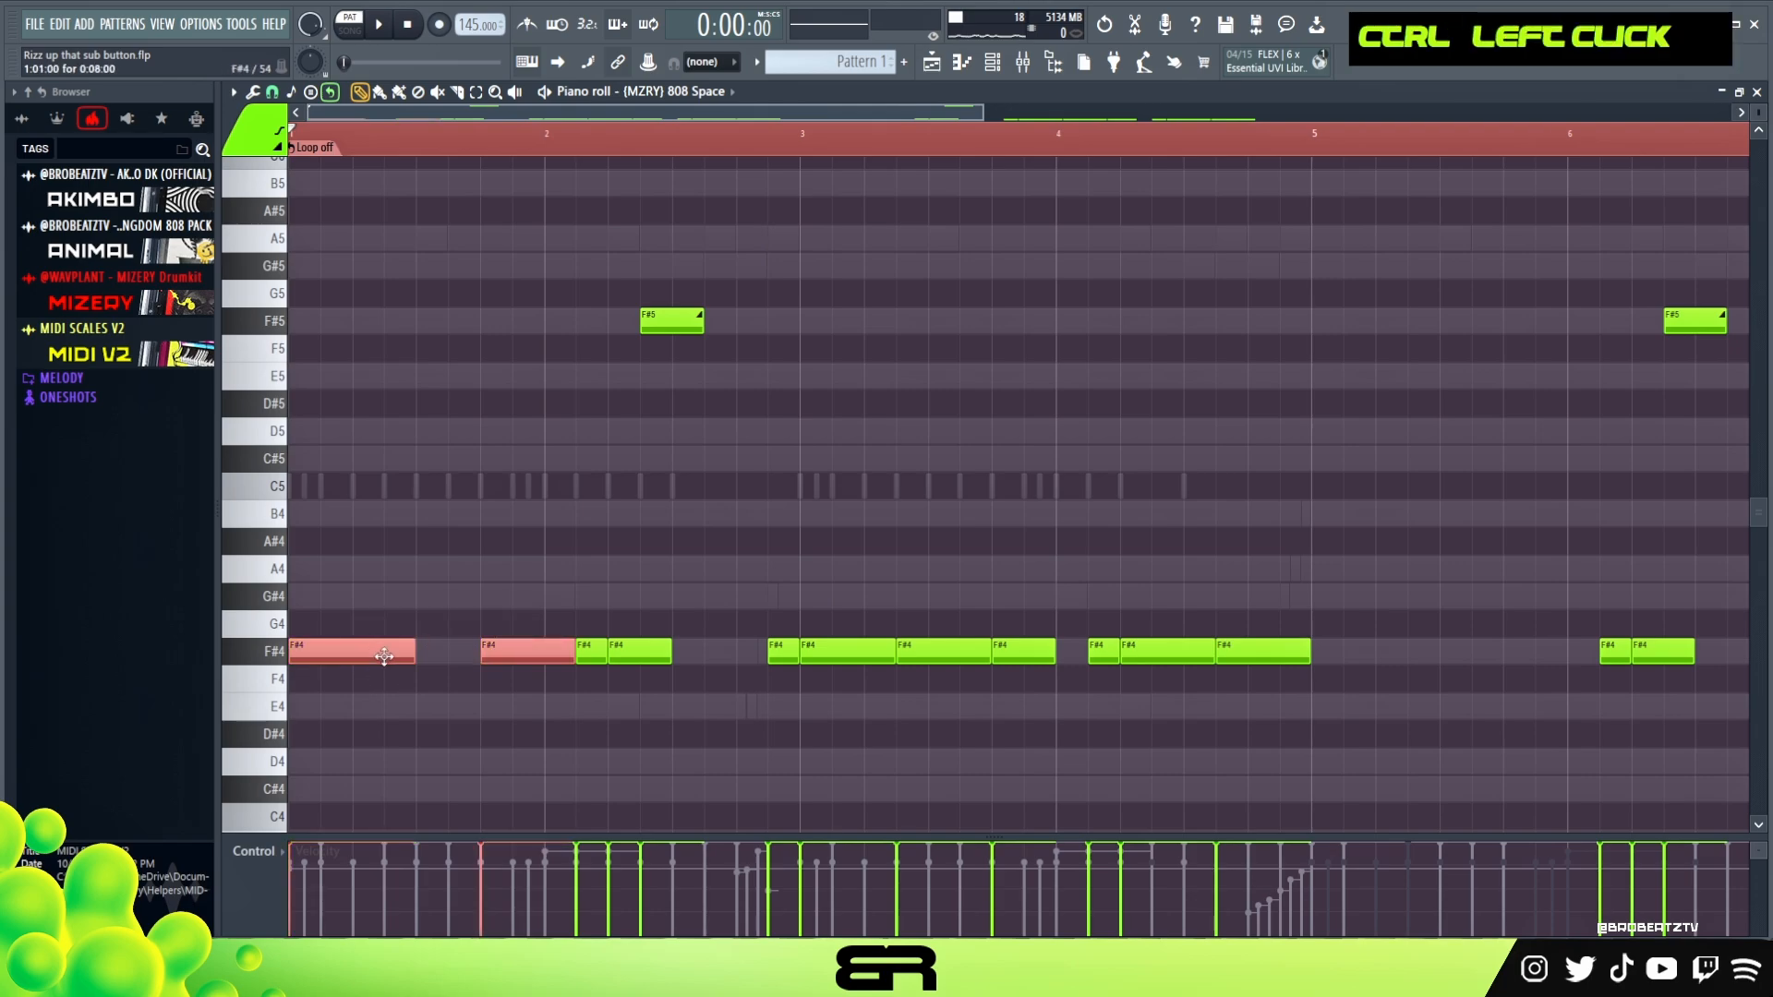
left_click_drag(369, 651, 1365, 679)
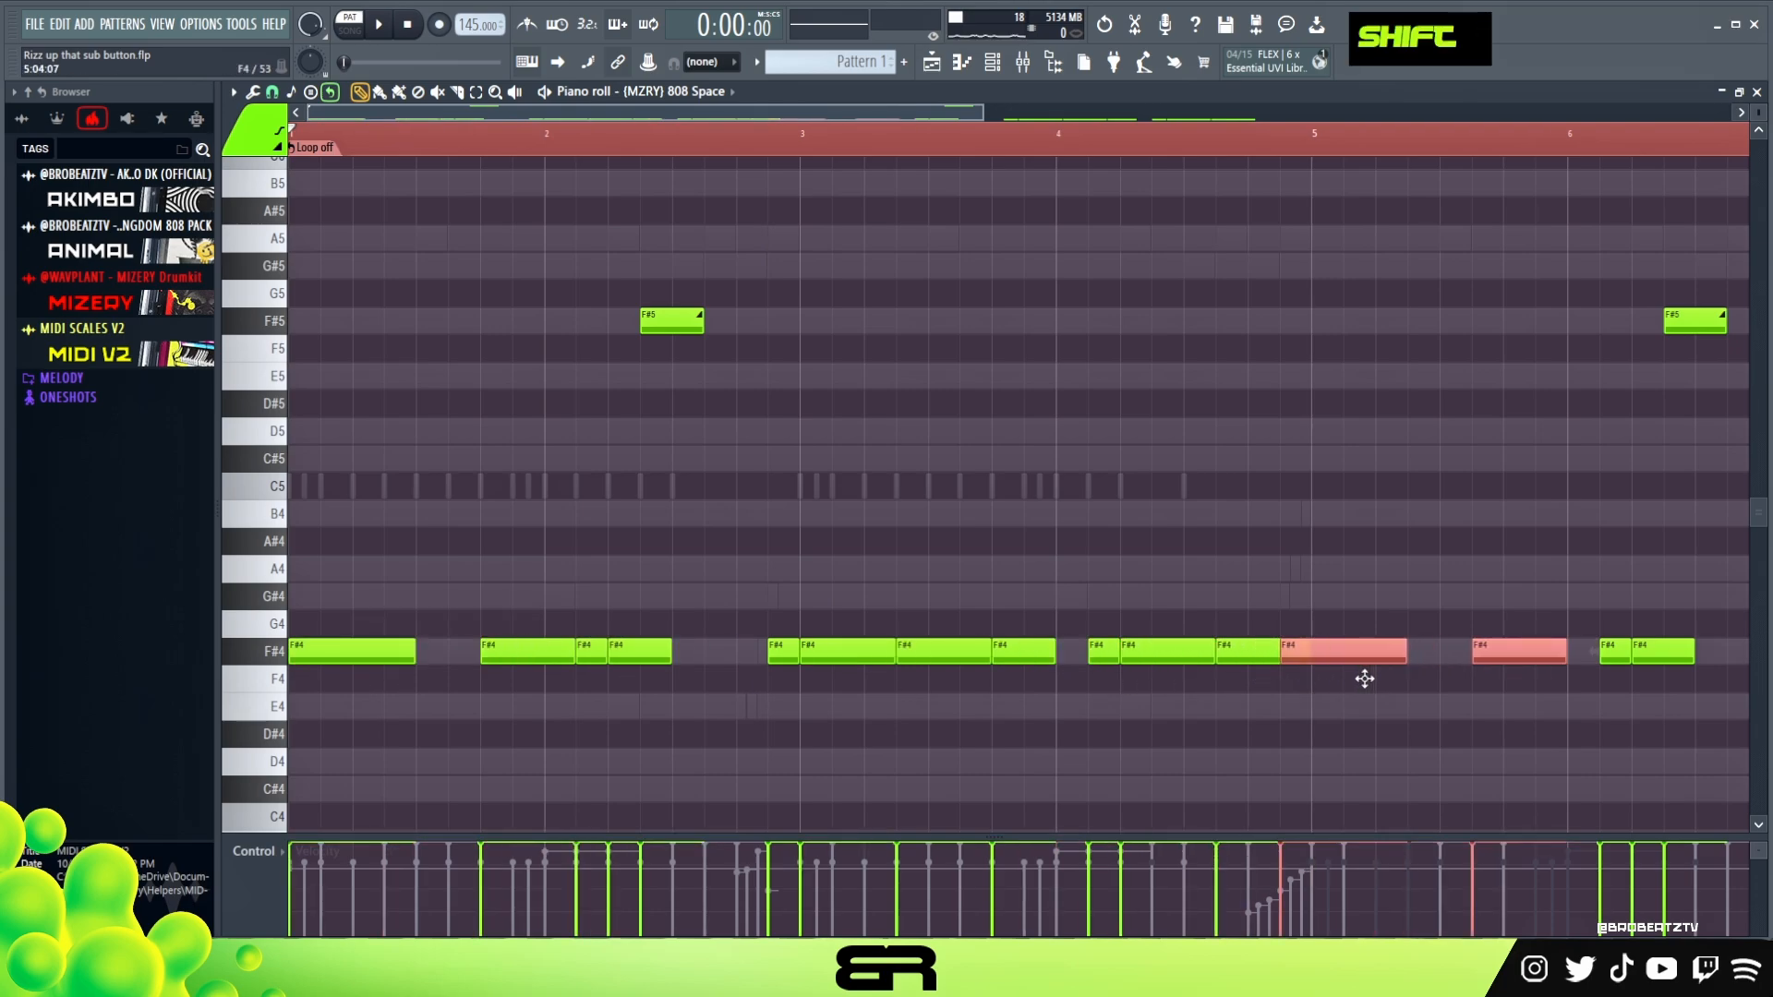
Add a one-beat F#4 note on beat 3 of bar 5, filling the gap between the two copied notes
right_click(1478, 664)
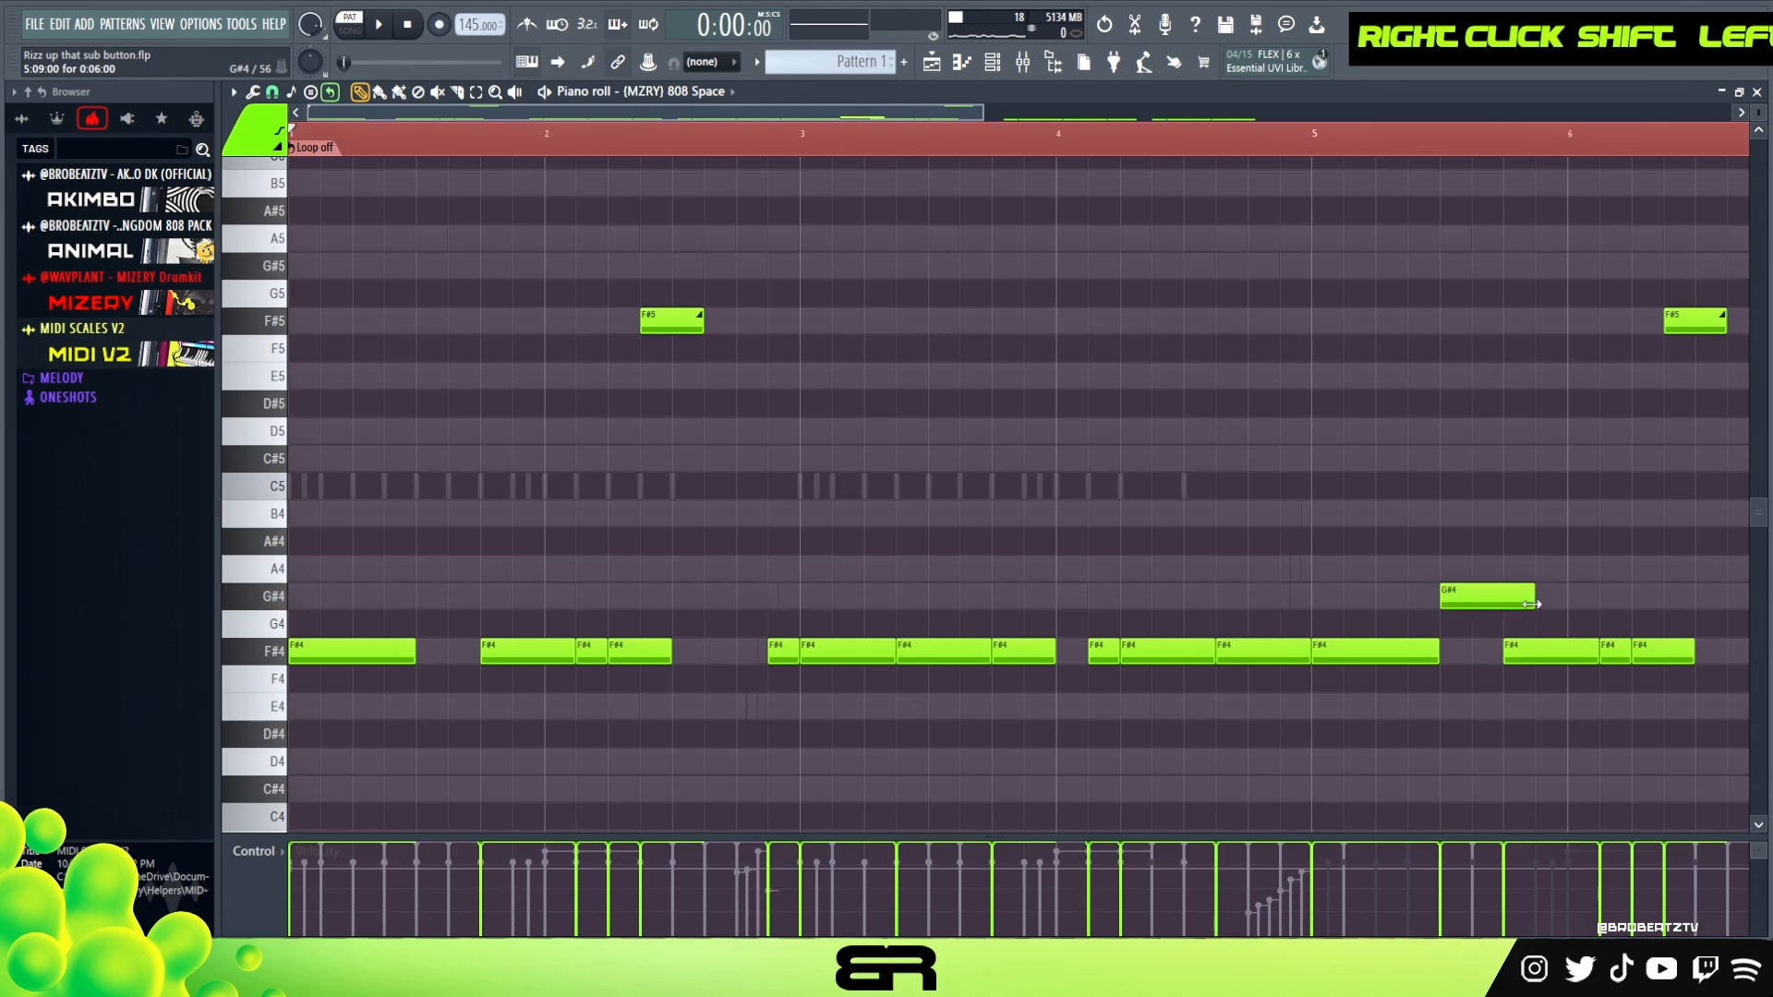
left_click_drag(1532, 605, 1500, 605)
left_click_drag(1468, 603, 1467, 671)
Raise the first note of bar 5 to F#5 and the notes on beats 3 and 4 to C#5
left_click_drag(1370, 611, 1508, 665)
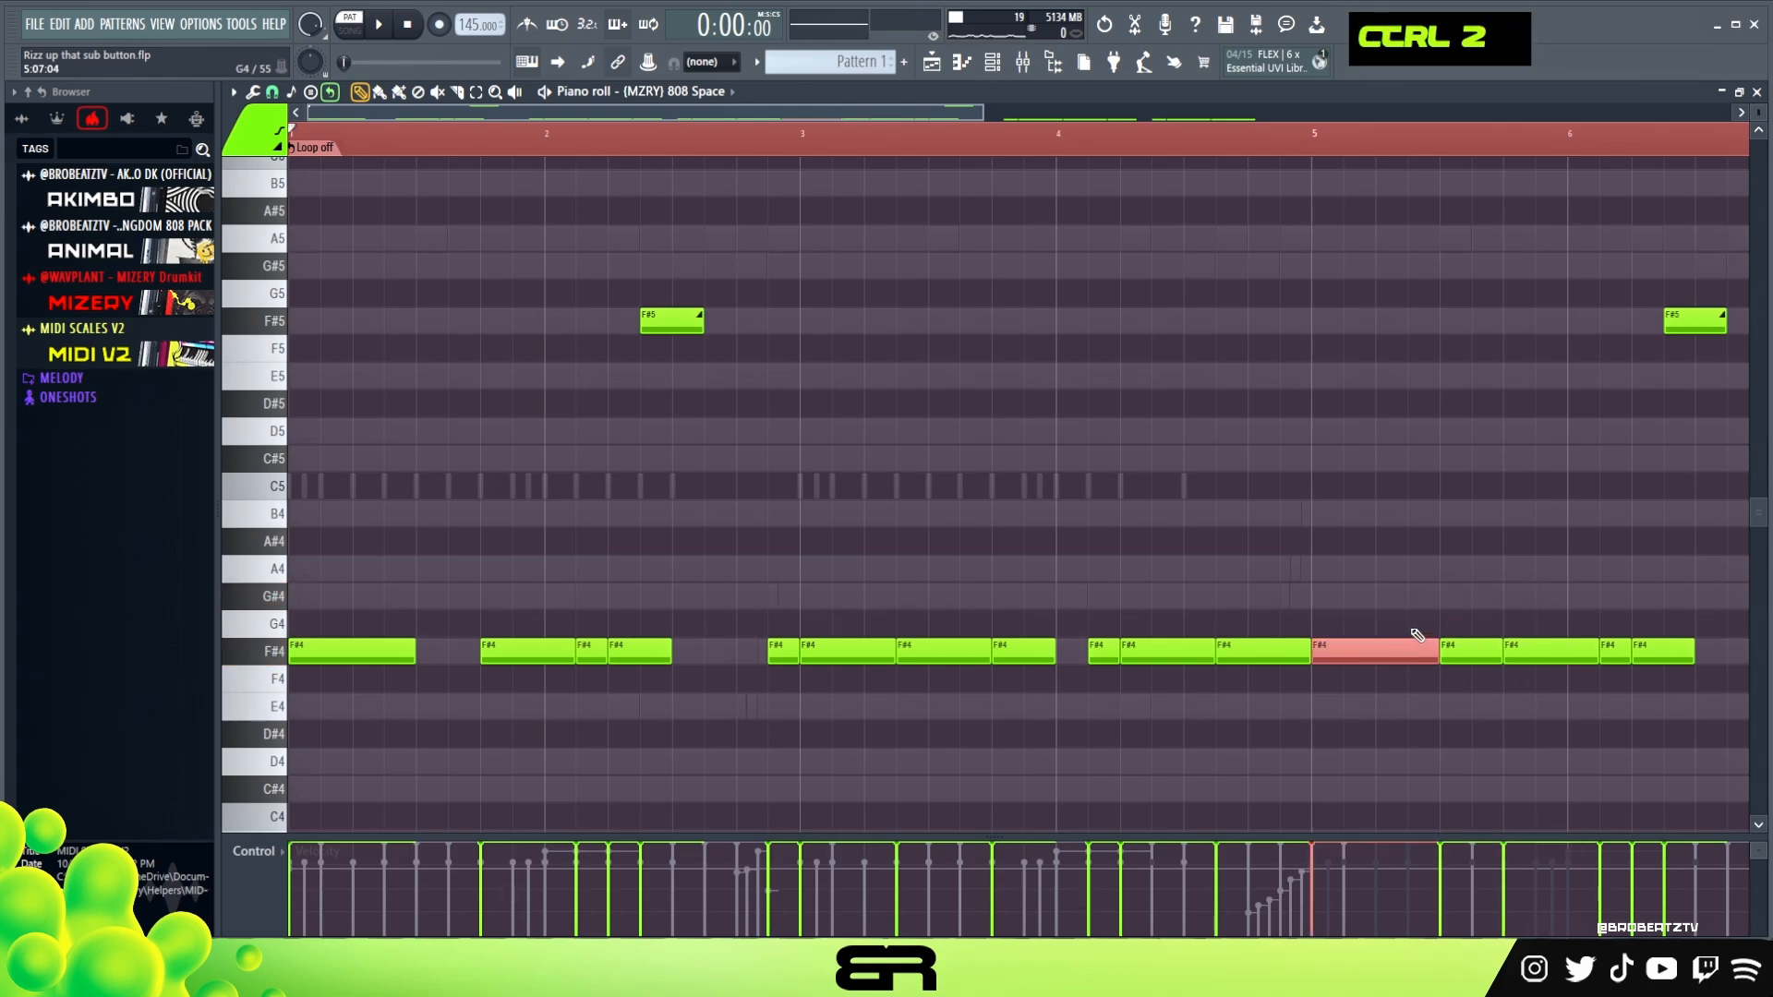
key("ctrl+Up")
left_click_drag(1470, 600, 1542, 672)
key("ctrl+Up")
key("shift+Down")
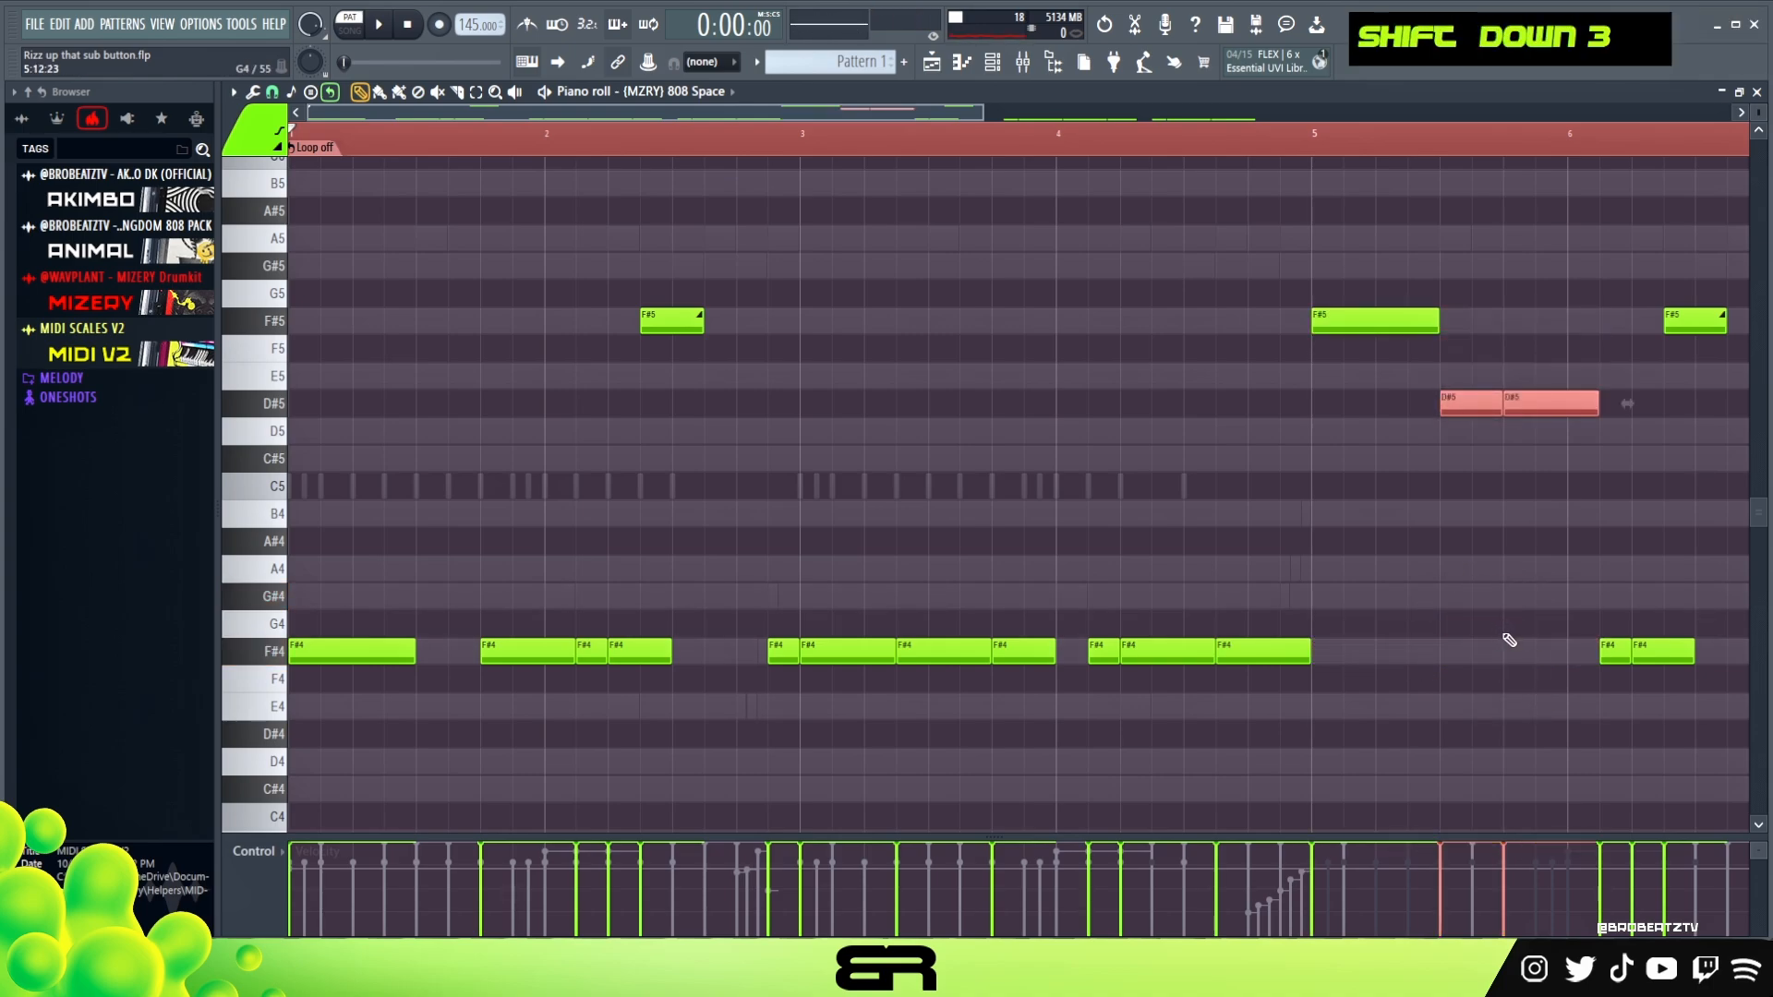
key("shift+Down")
key("shift+Down")
Move only the note on beat 4 of bar 5 back down to F#4
left_click_drag(1541, 420, 1546, 531)
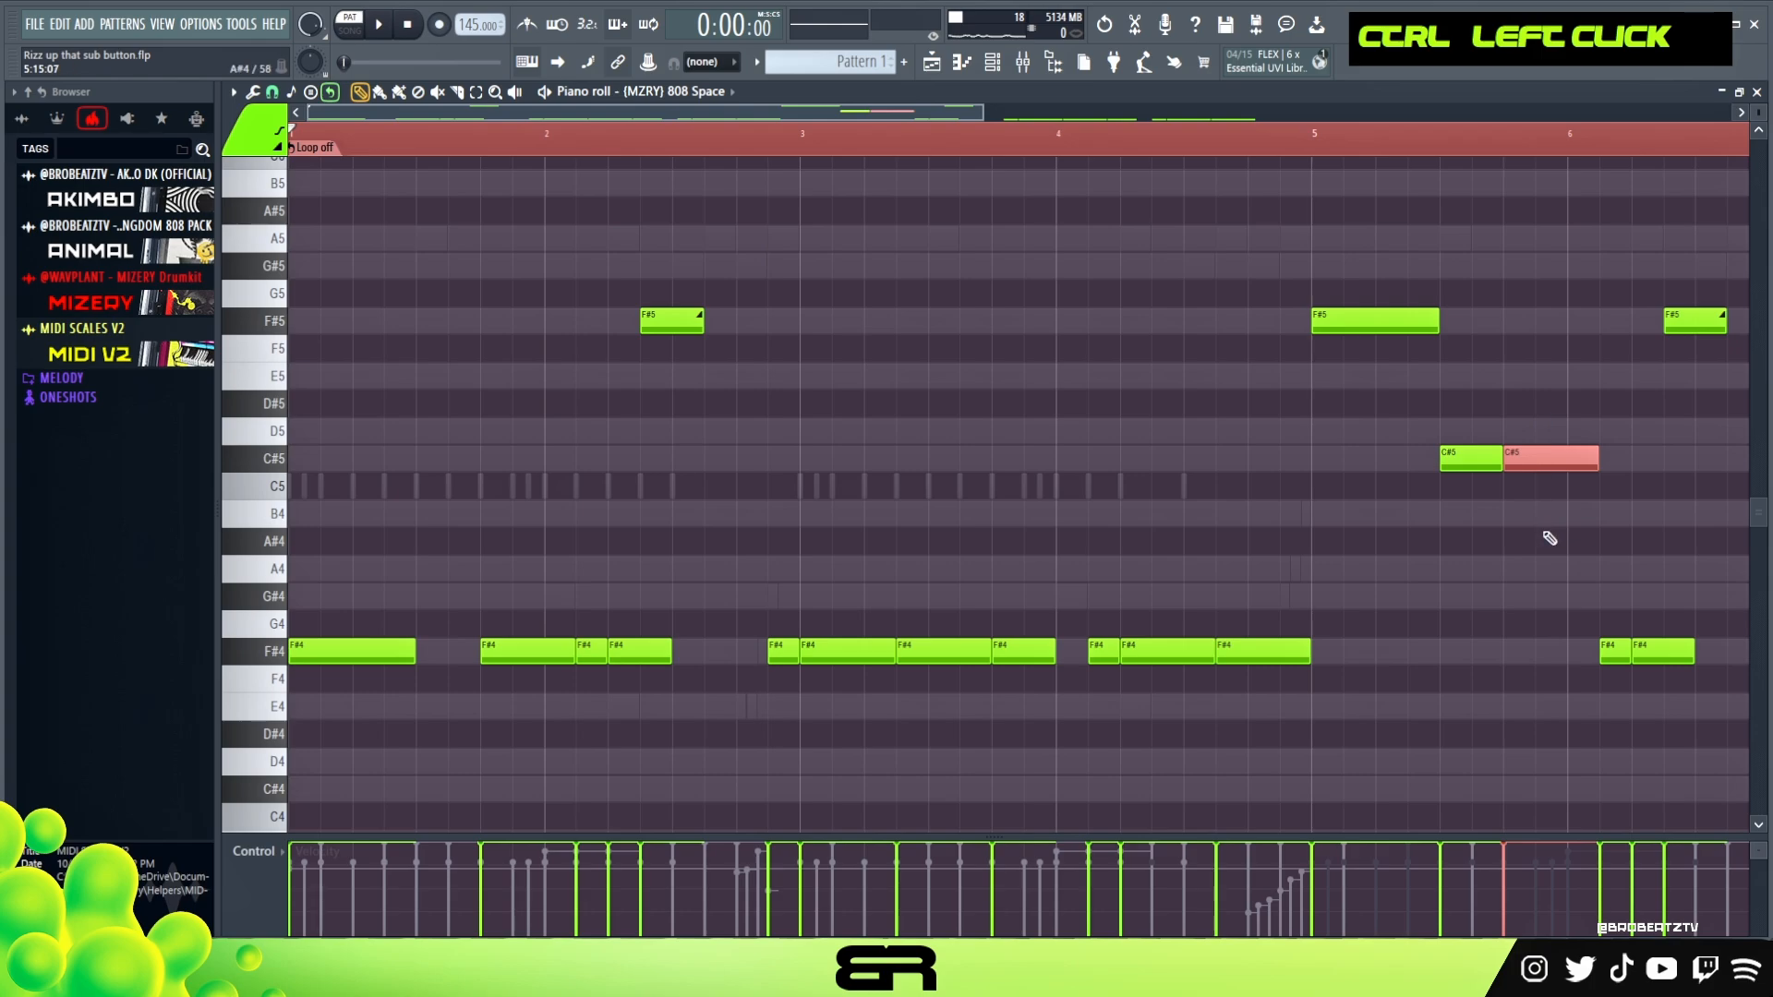
key("shift+Up")
key("ctrl+Down")
right_click(1528, 440)
Try an A4 note above the F#4 on beat 4 of bar 5 and remove it
left_click_drag(991, 127, 1262, 182)
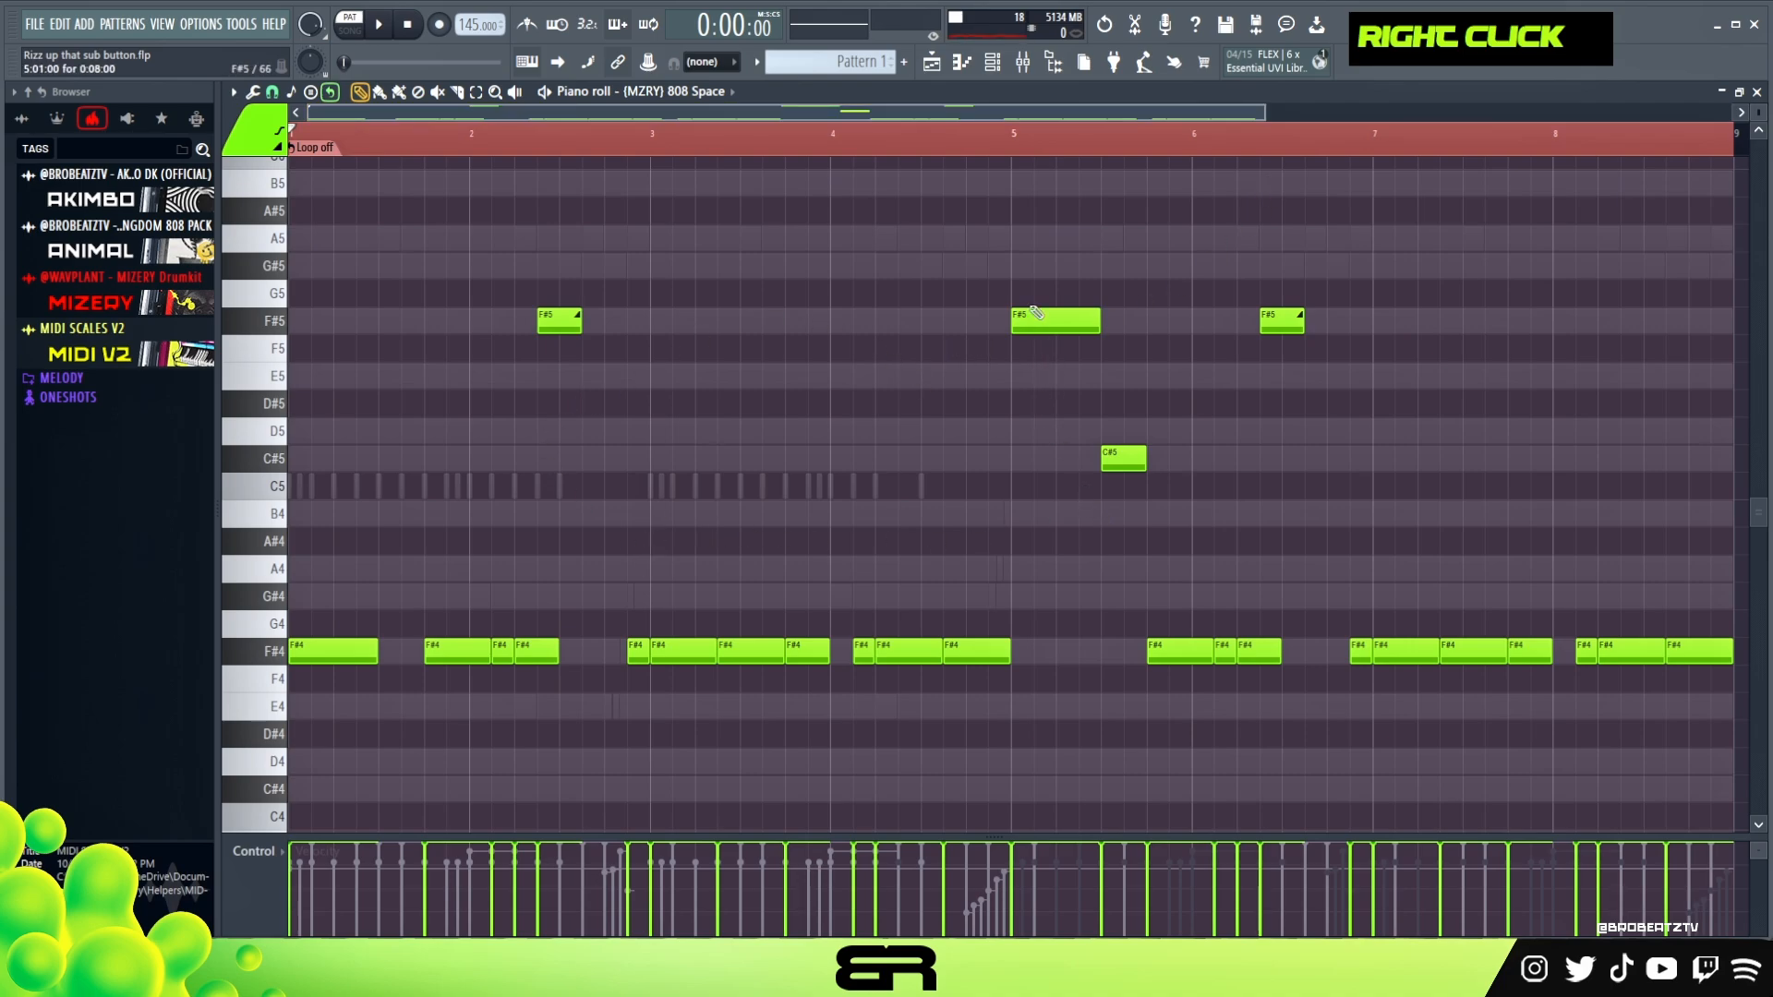
double_click(990, 154)
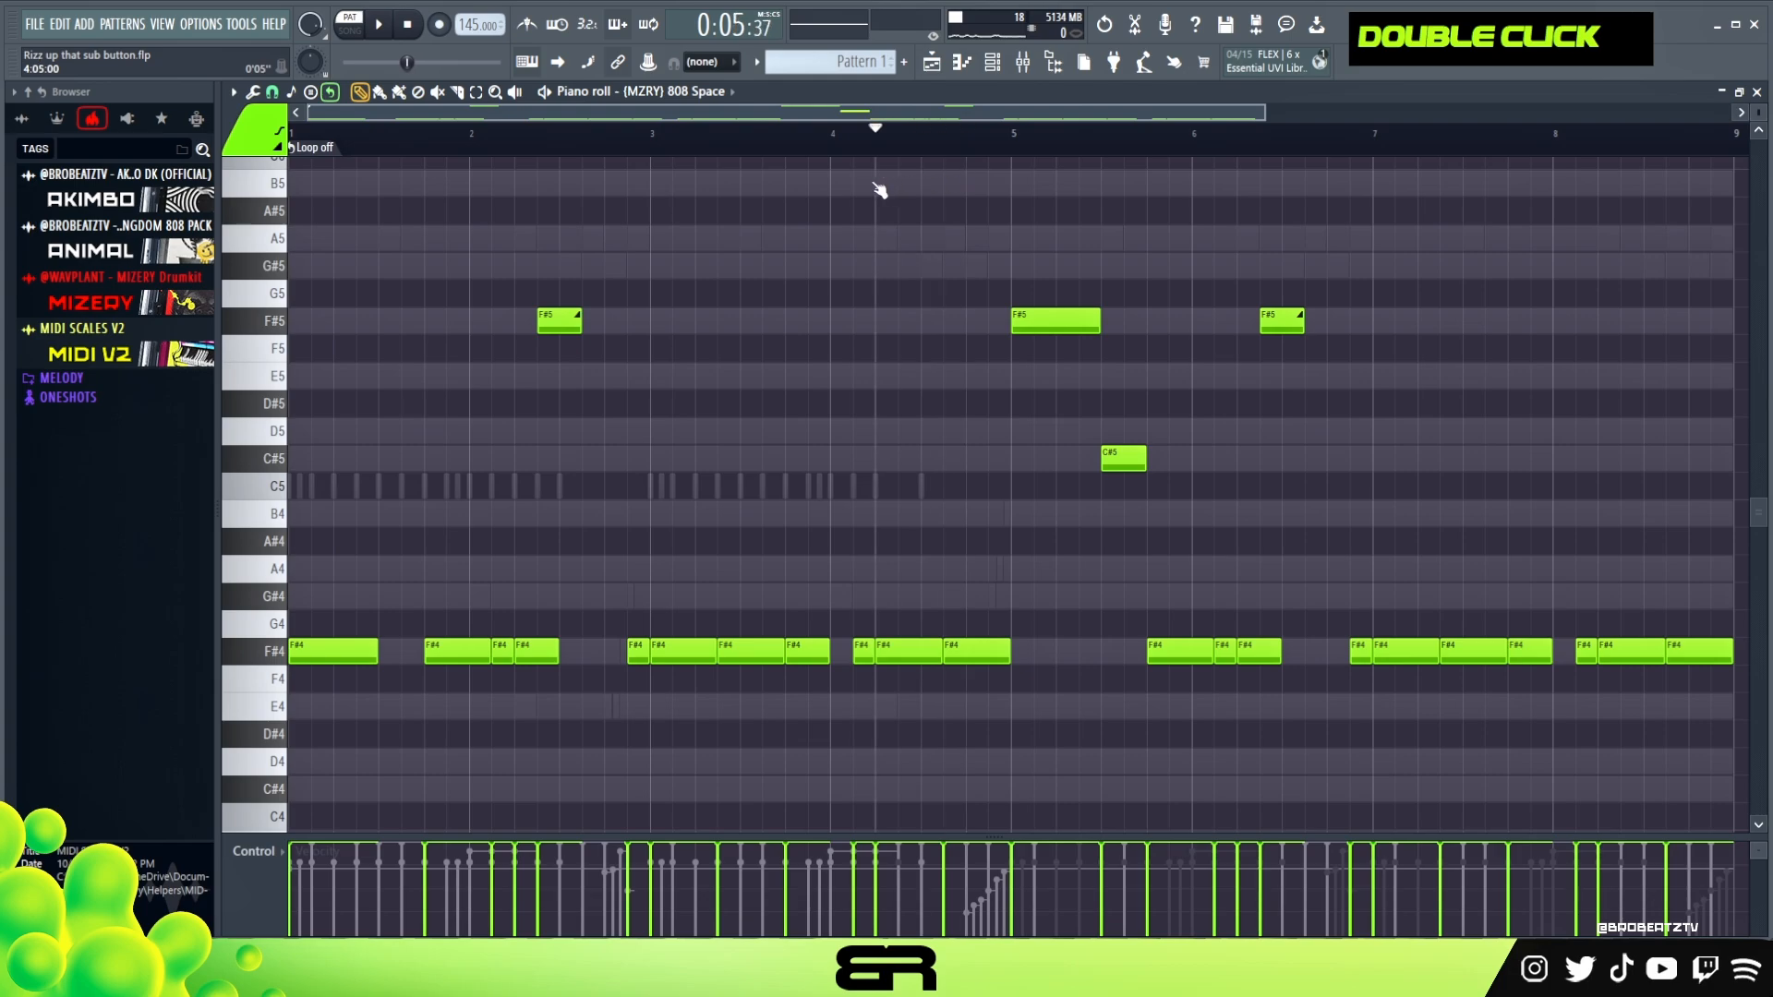
left_click_drag(1179, 638, 1187, 542)
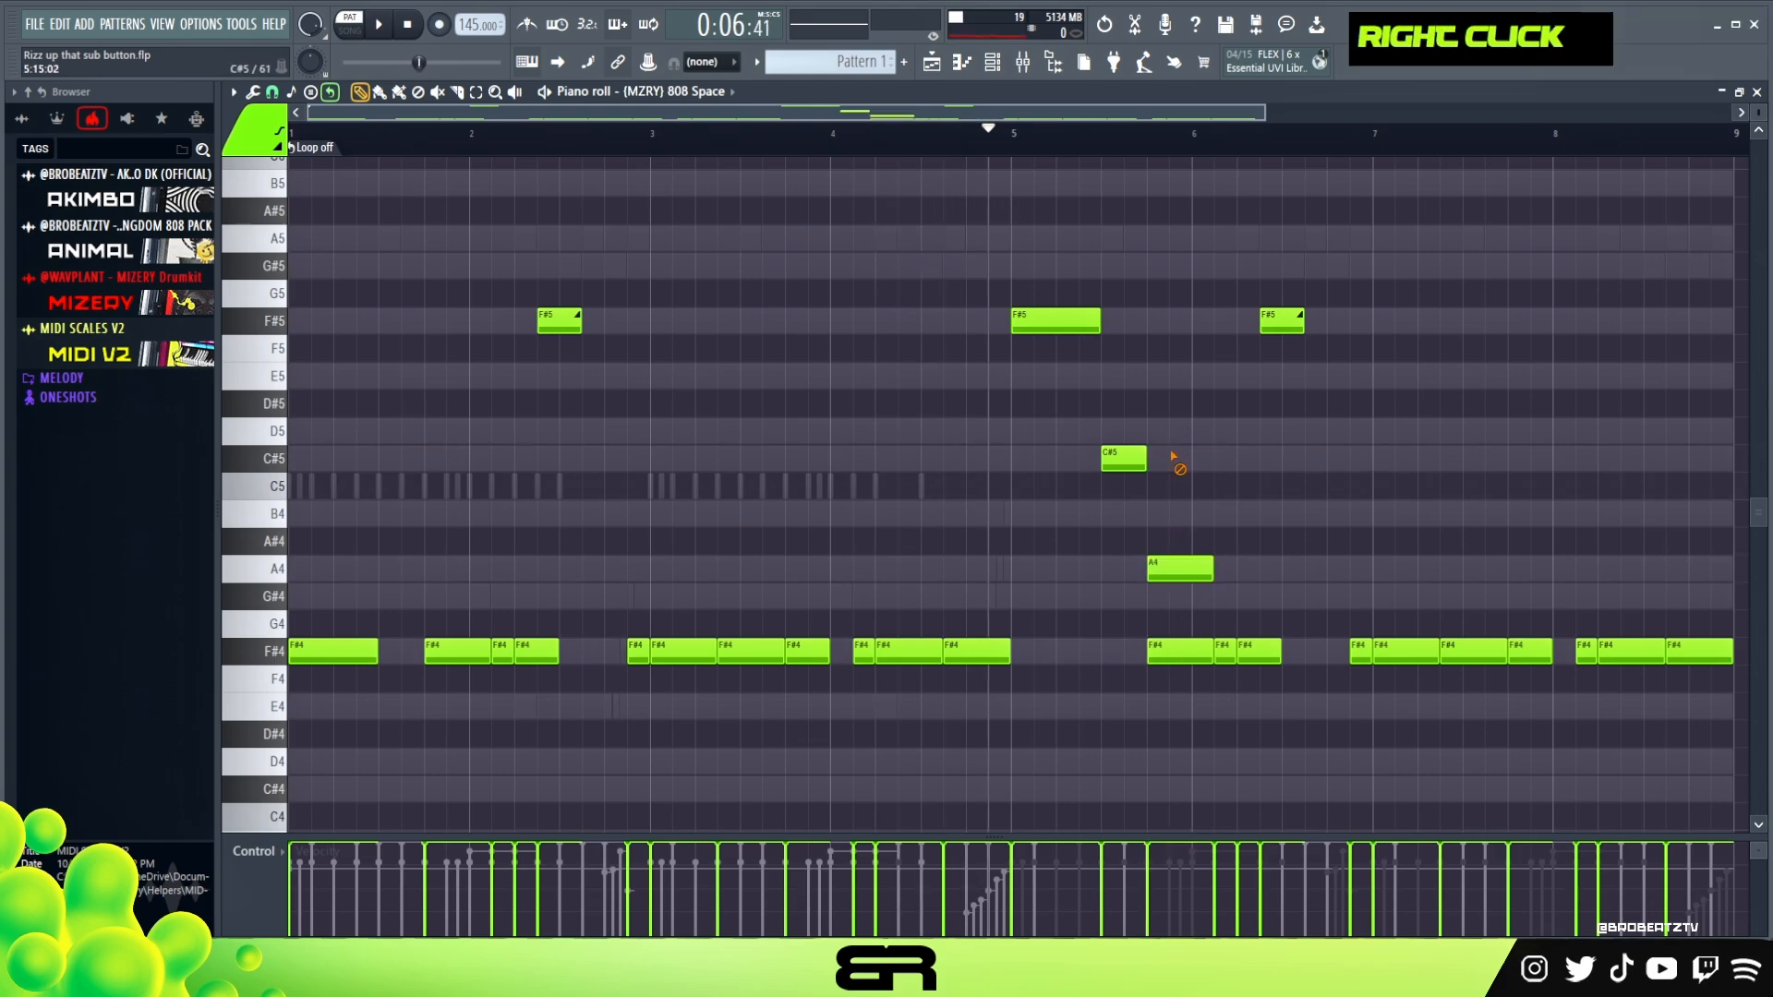
right_click(1171, 490, "alt")
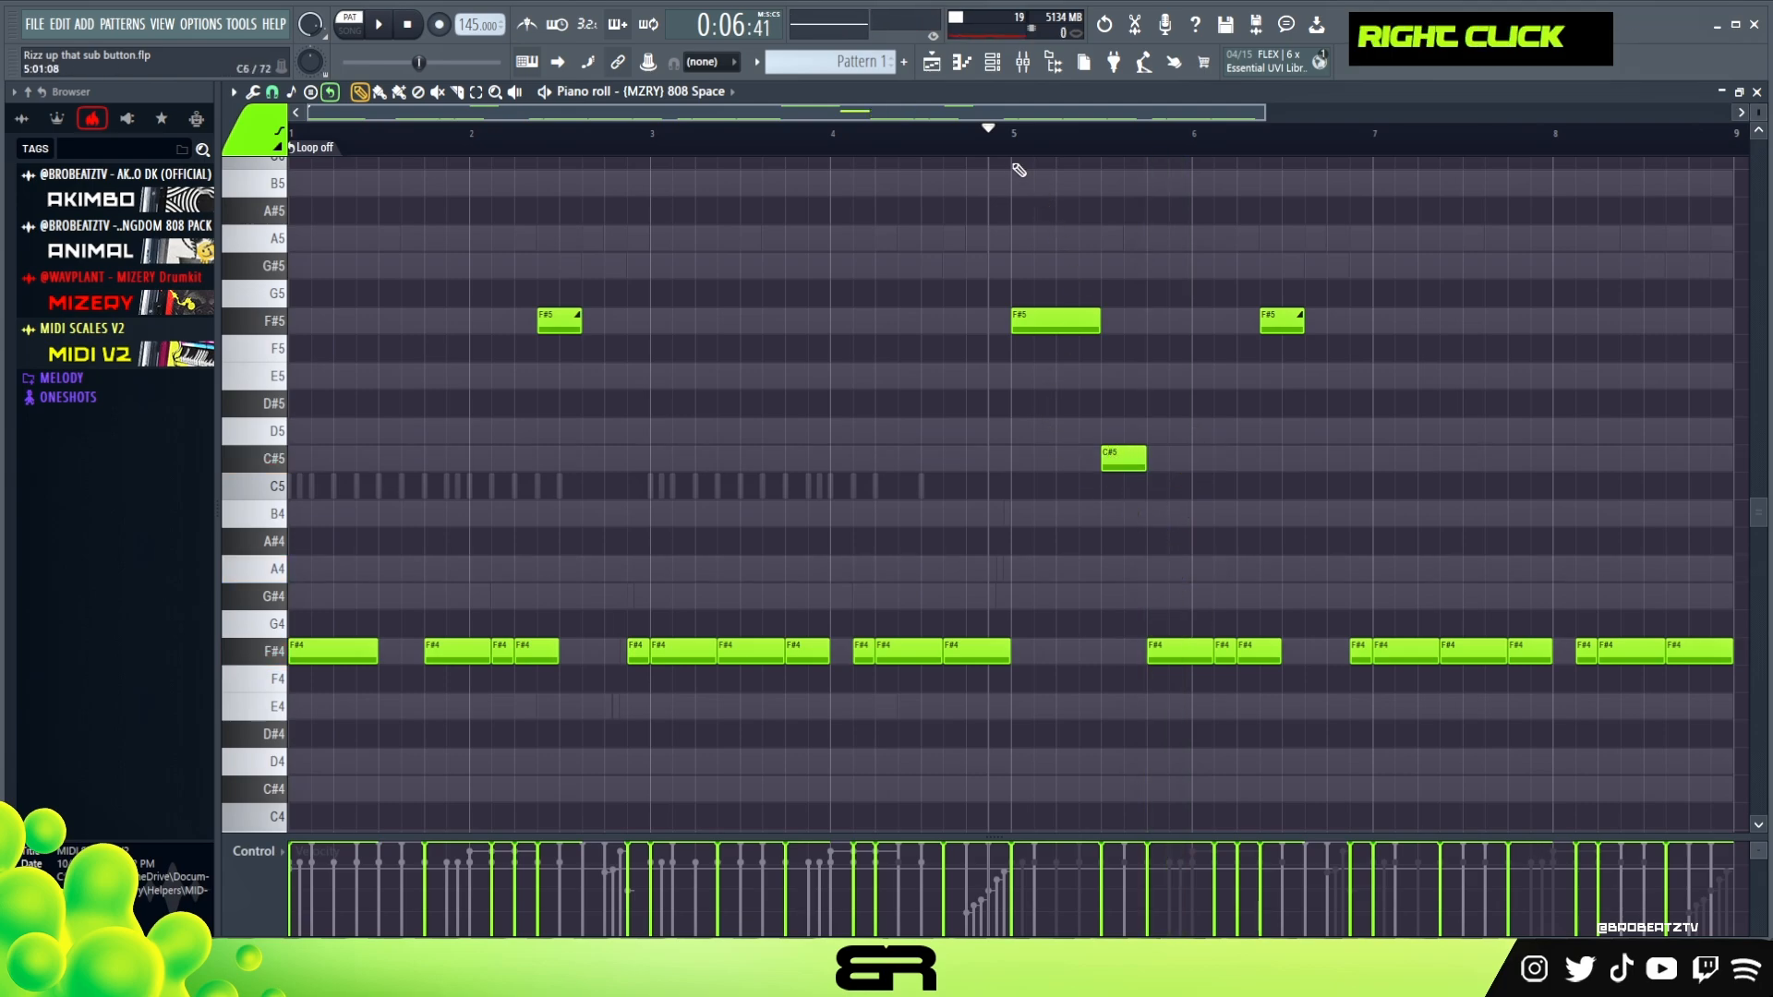
Play the bassline from bar 4 and delete the F#5 slide note in bar 6
left_click_drag(994, 139, 638, 197)
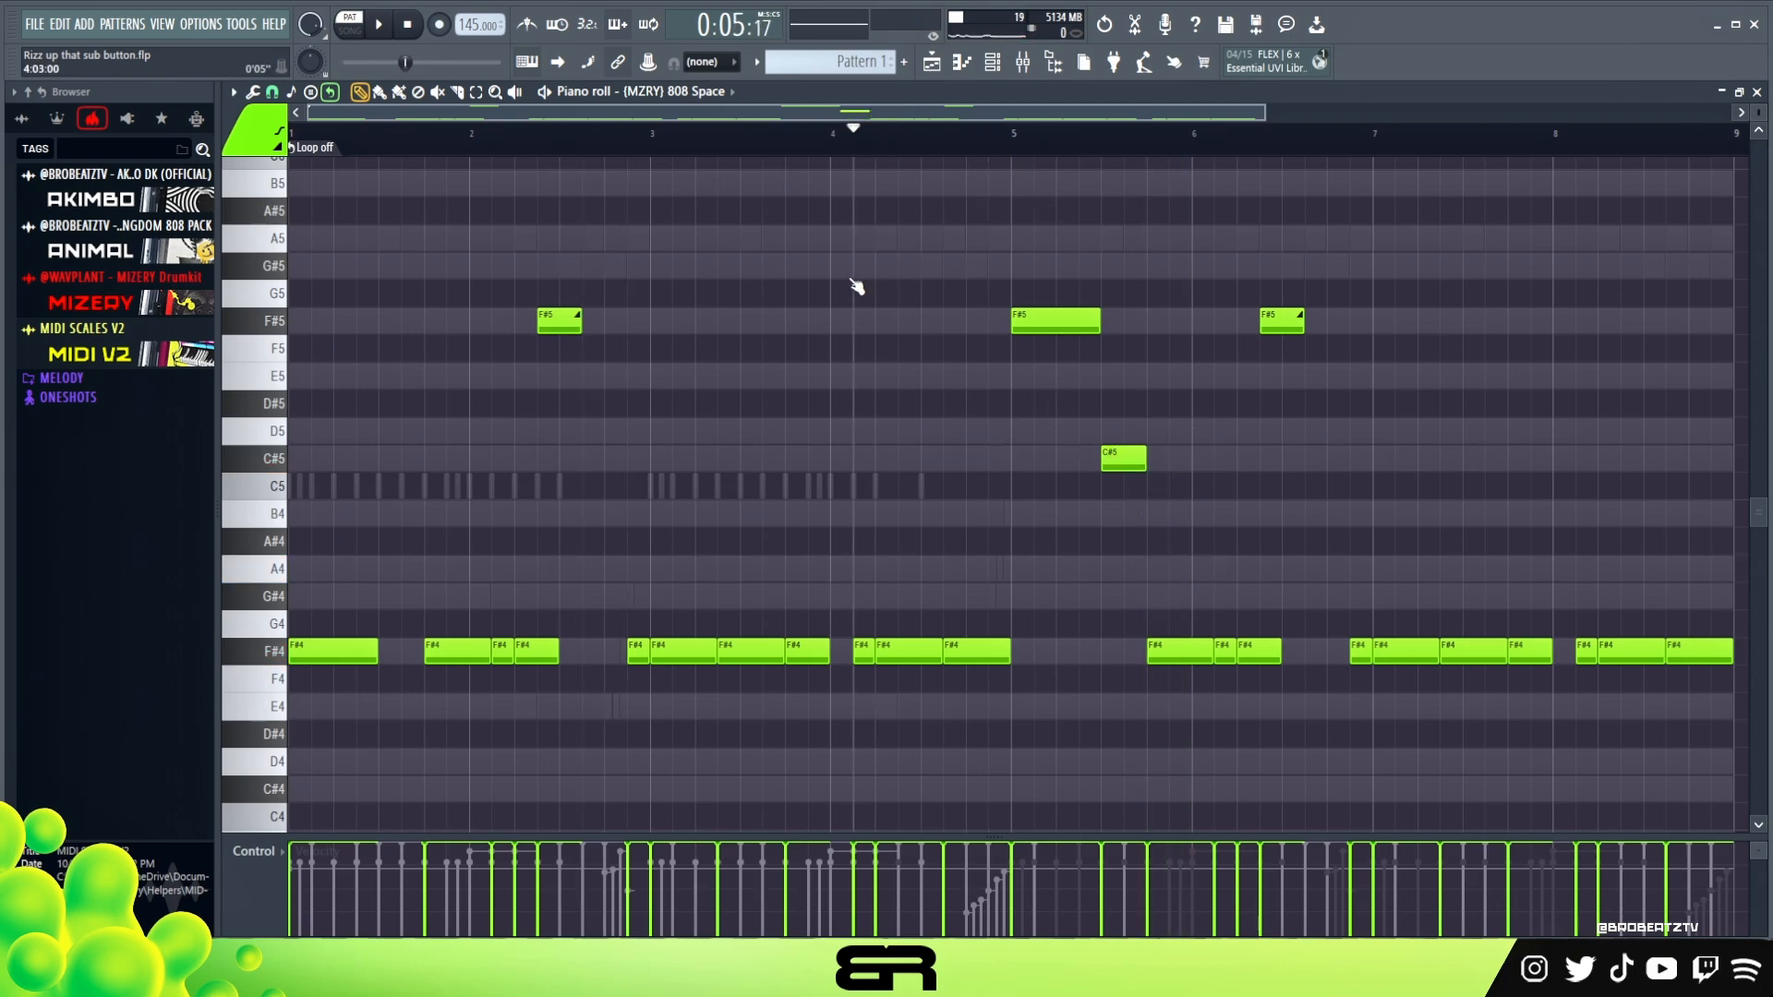
key("space")
right_click(1072, 537)
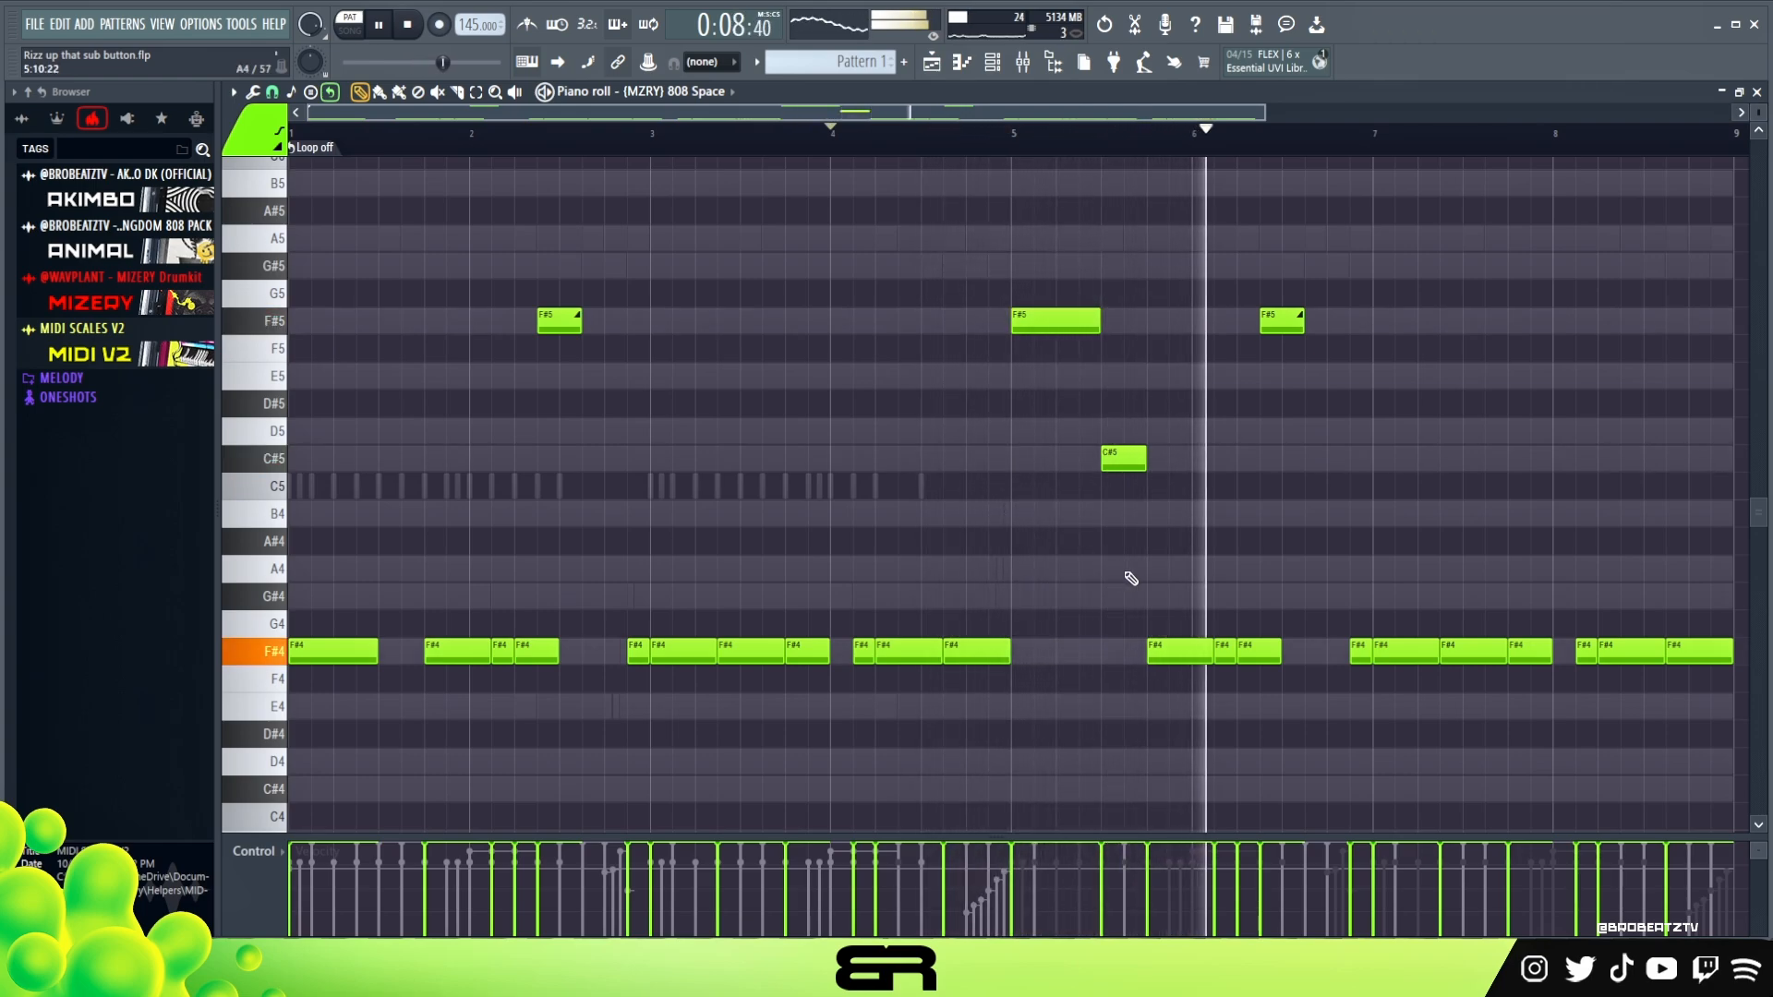
key("space")
key("space")
left_click_drag(1022, 110, 1096, 138)
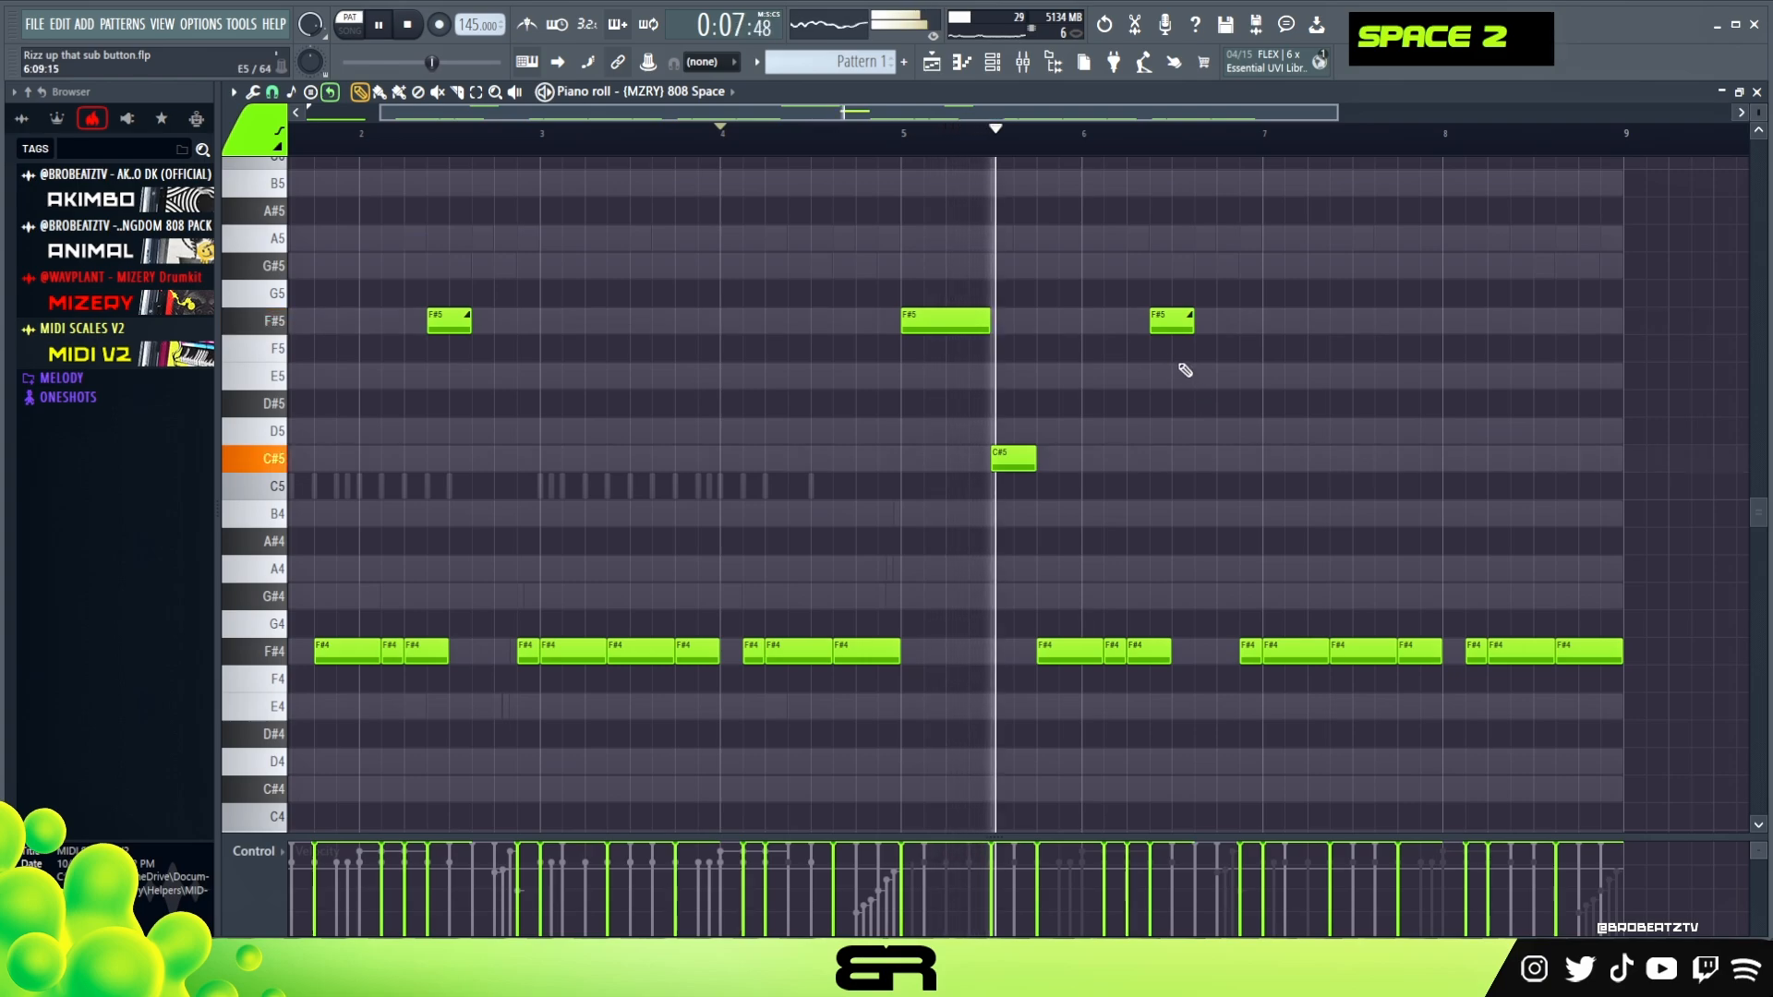
right_click(1178, 330)
key("space")
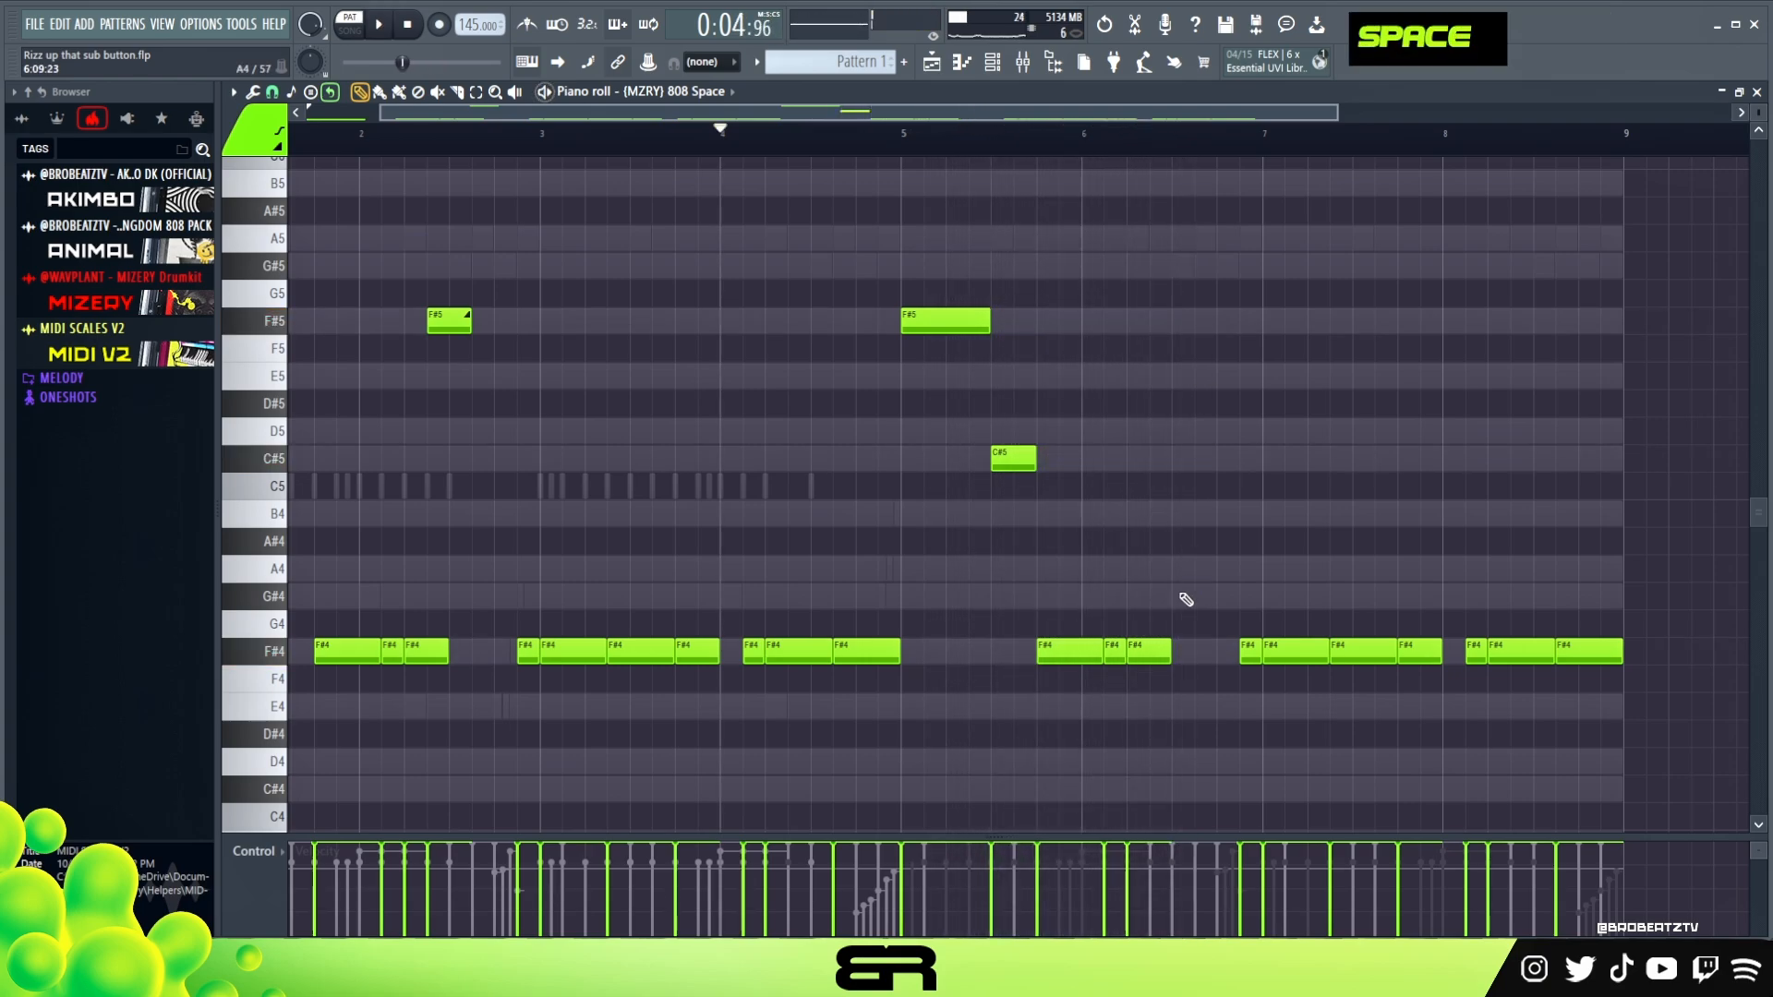
Replace the short F#4 note at step 15 of bar 6 with one from step 11 that lasts until bar 7
key("space")
left_click(1205, 651)
right_click(1252, 651)
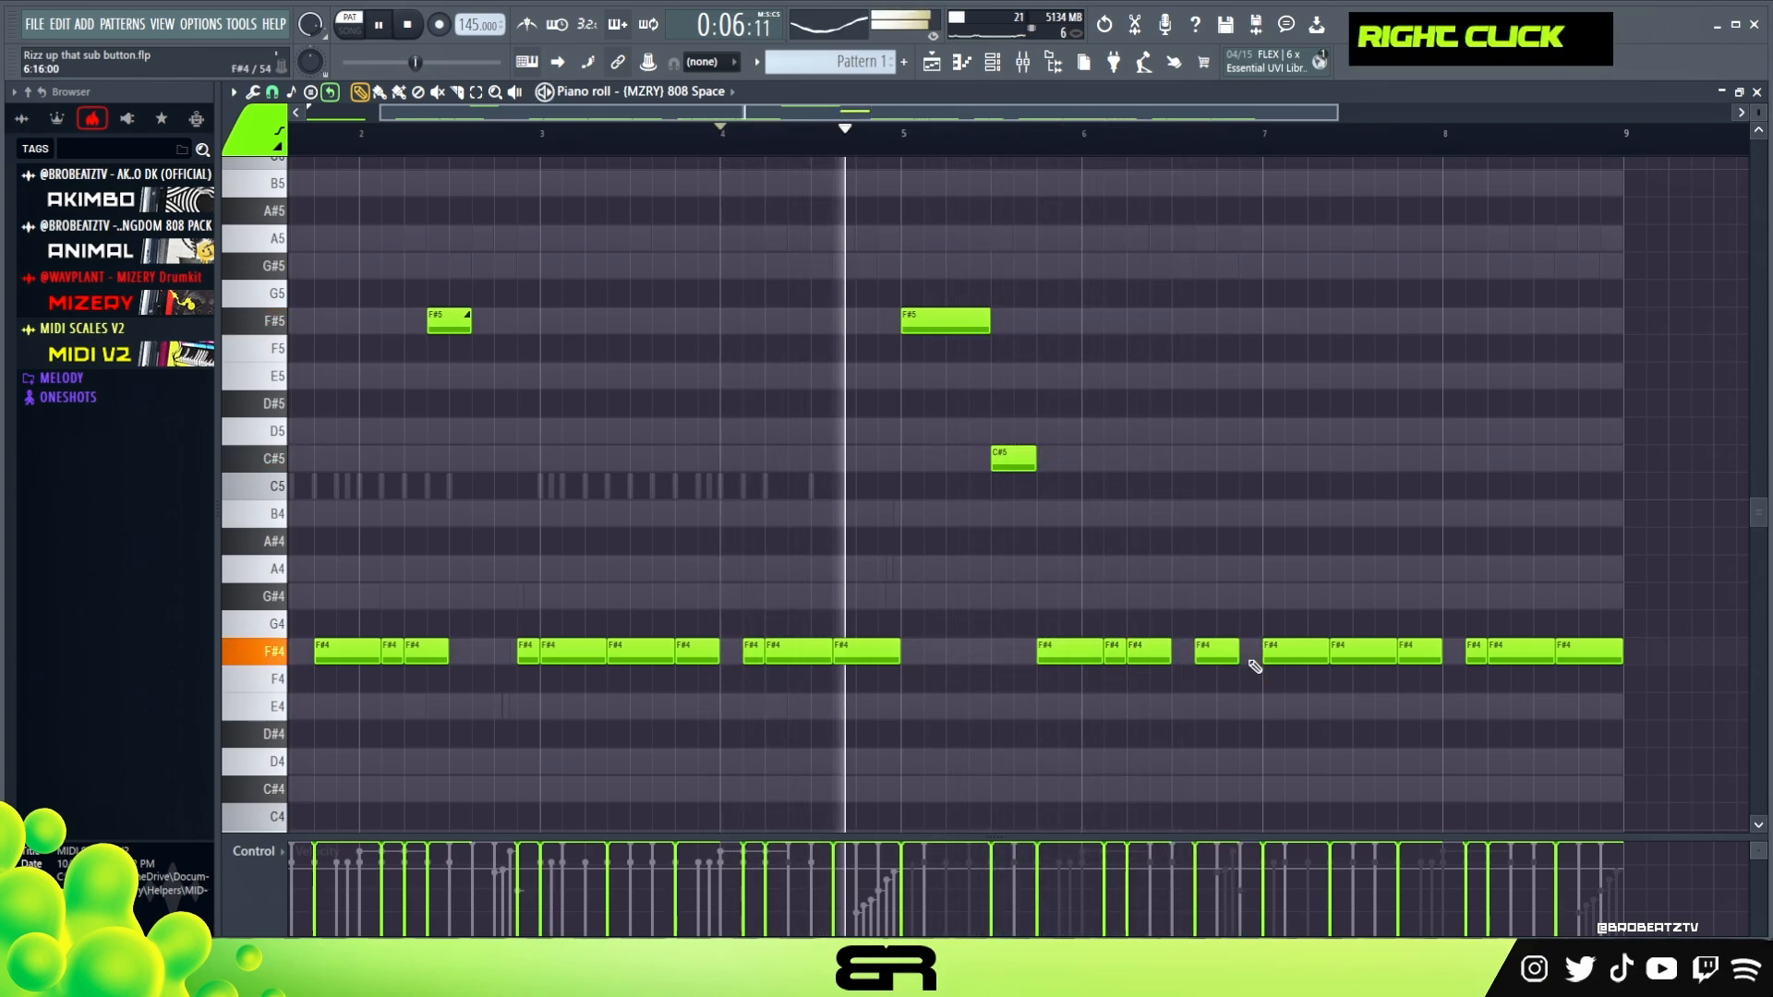
left_click_drag(1253, 656, 1262, 654)
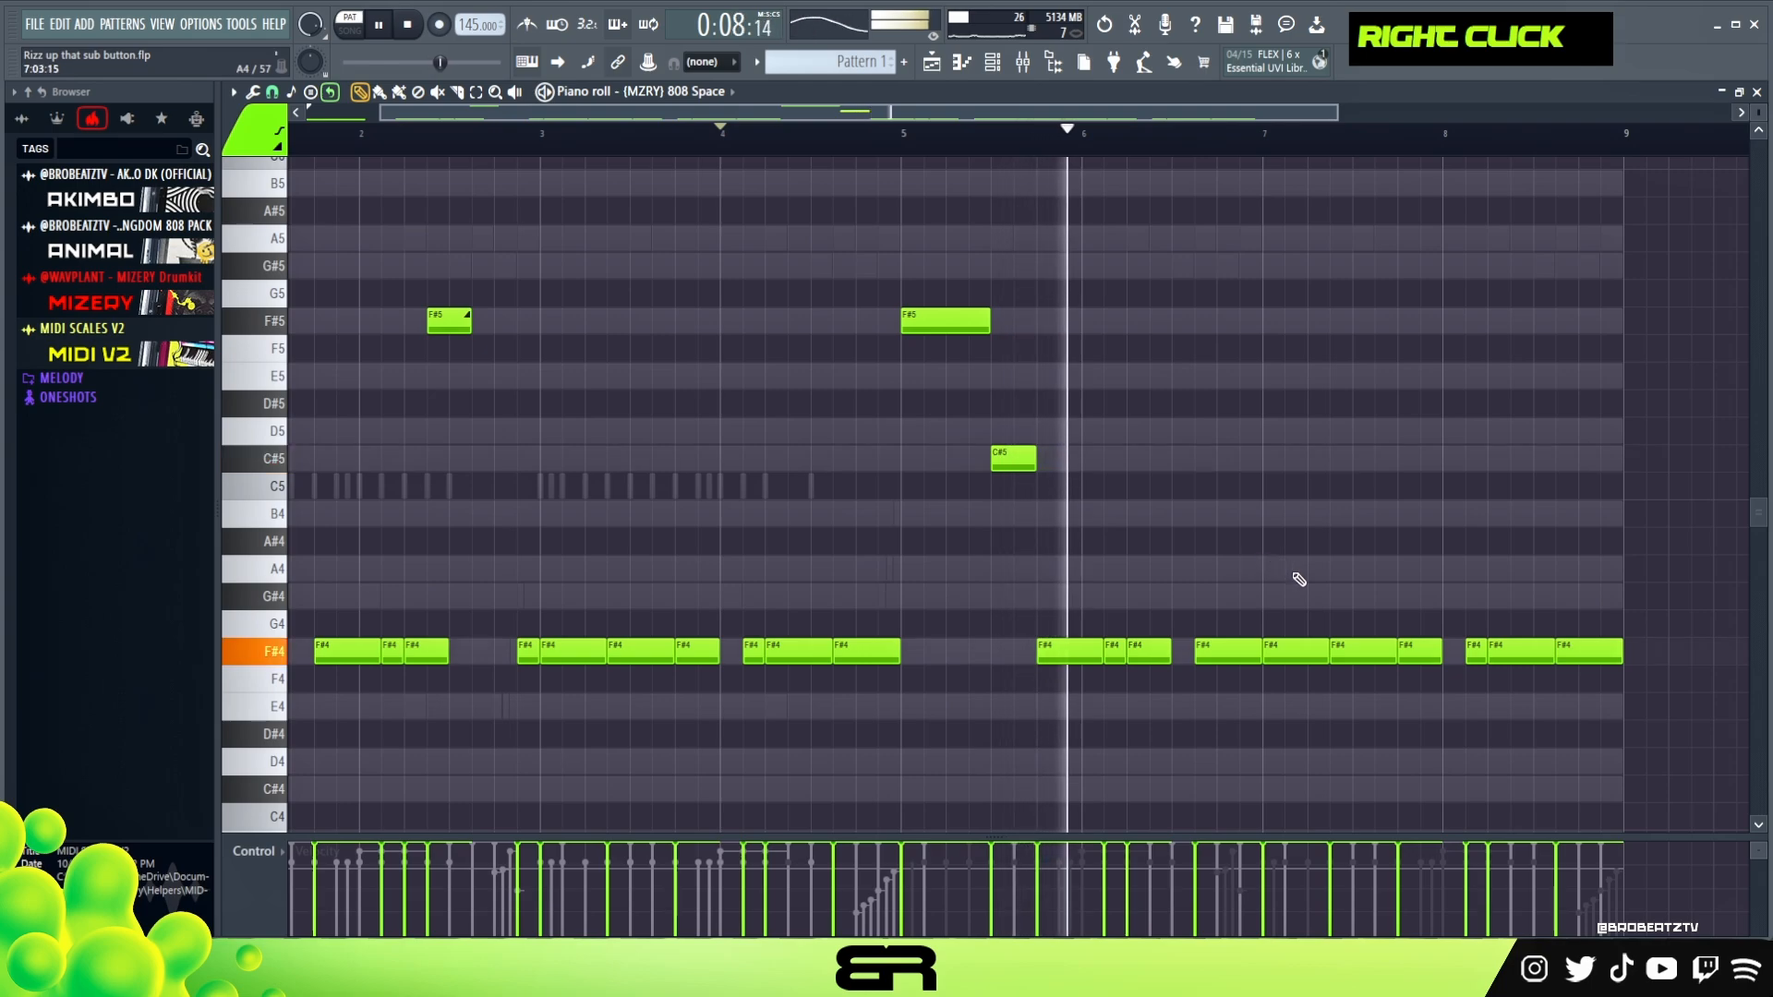
Extend the F#4 note on beat 2 of bar 6 to meet the note at step 11
key("space")
key("space")
left_click_drag(1170, 656, 1193, 656)
right_click(1200, 689)
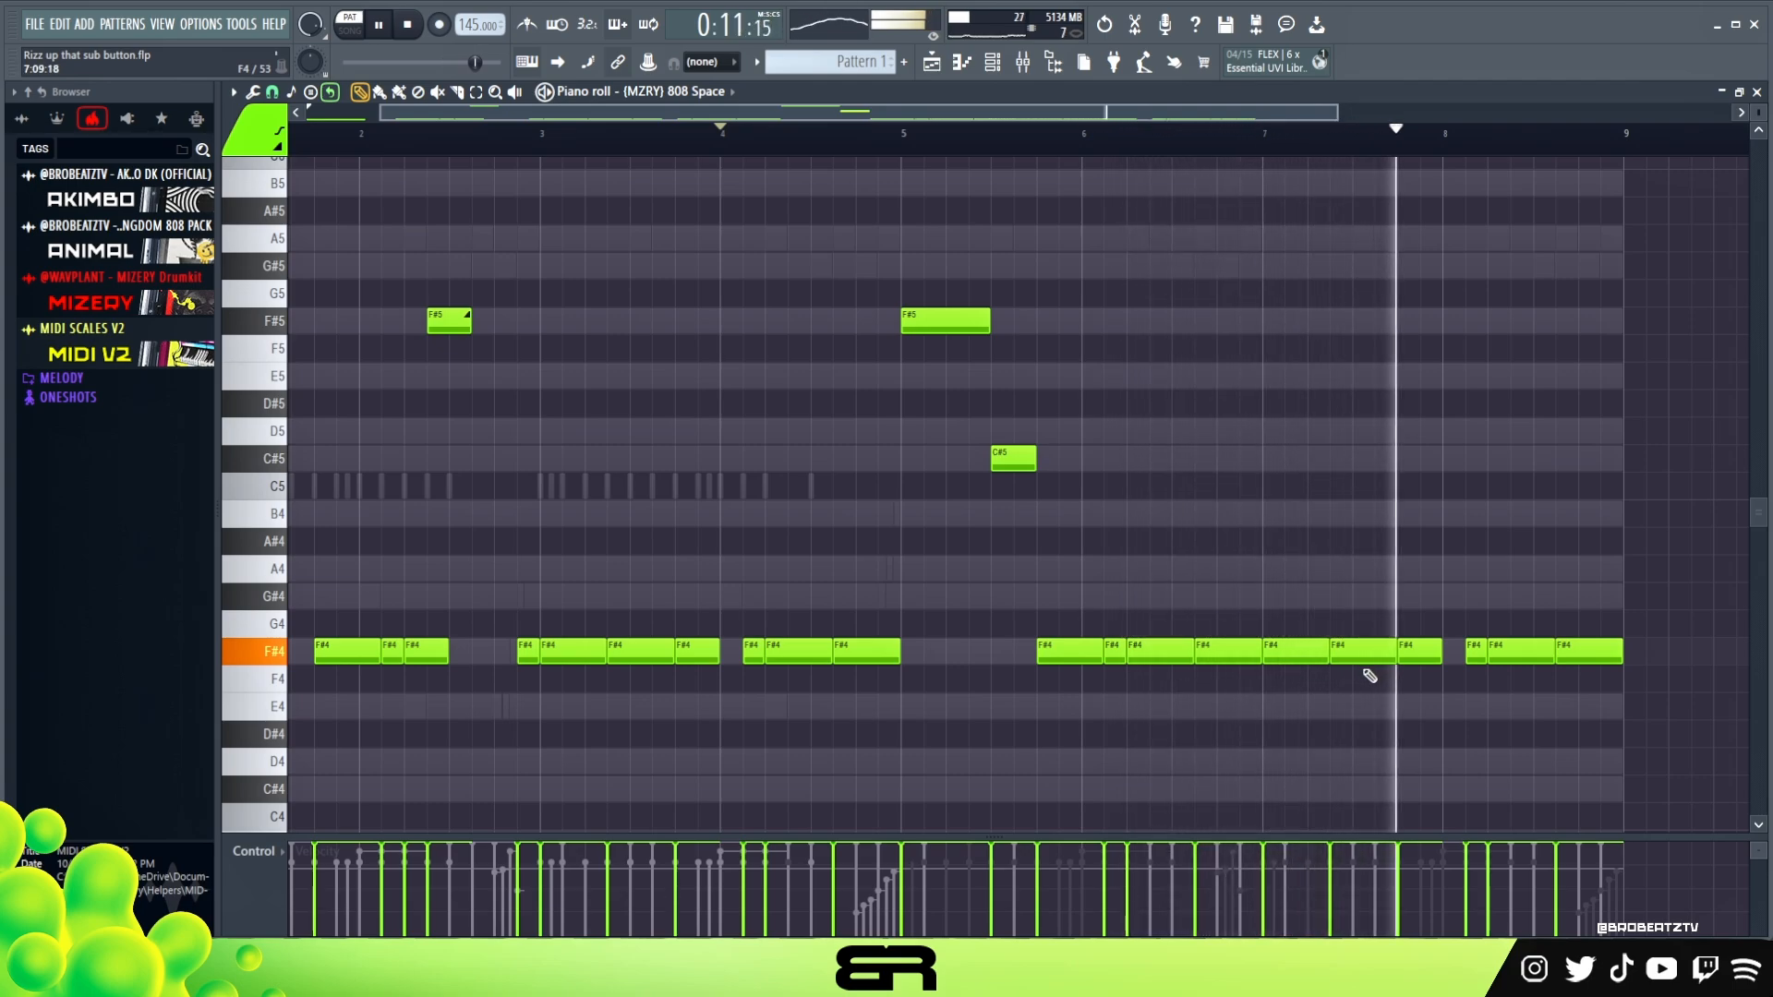
Rework the end of bar 7 with a shortened F#4 at step 7, a two-step F#4 at step 11 and a longer one at step 13
key("space")
key("space")
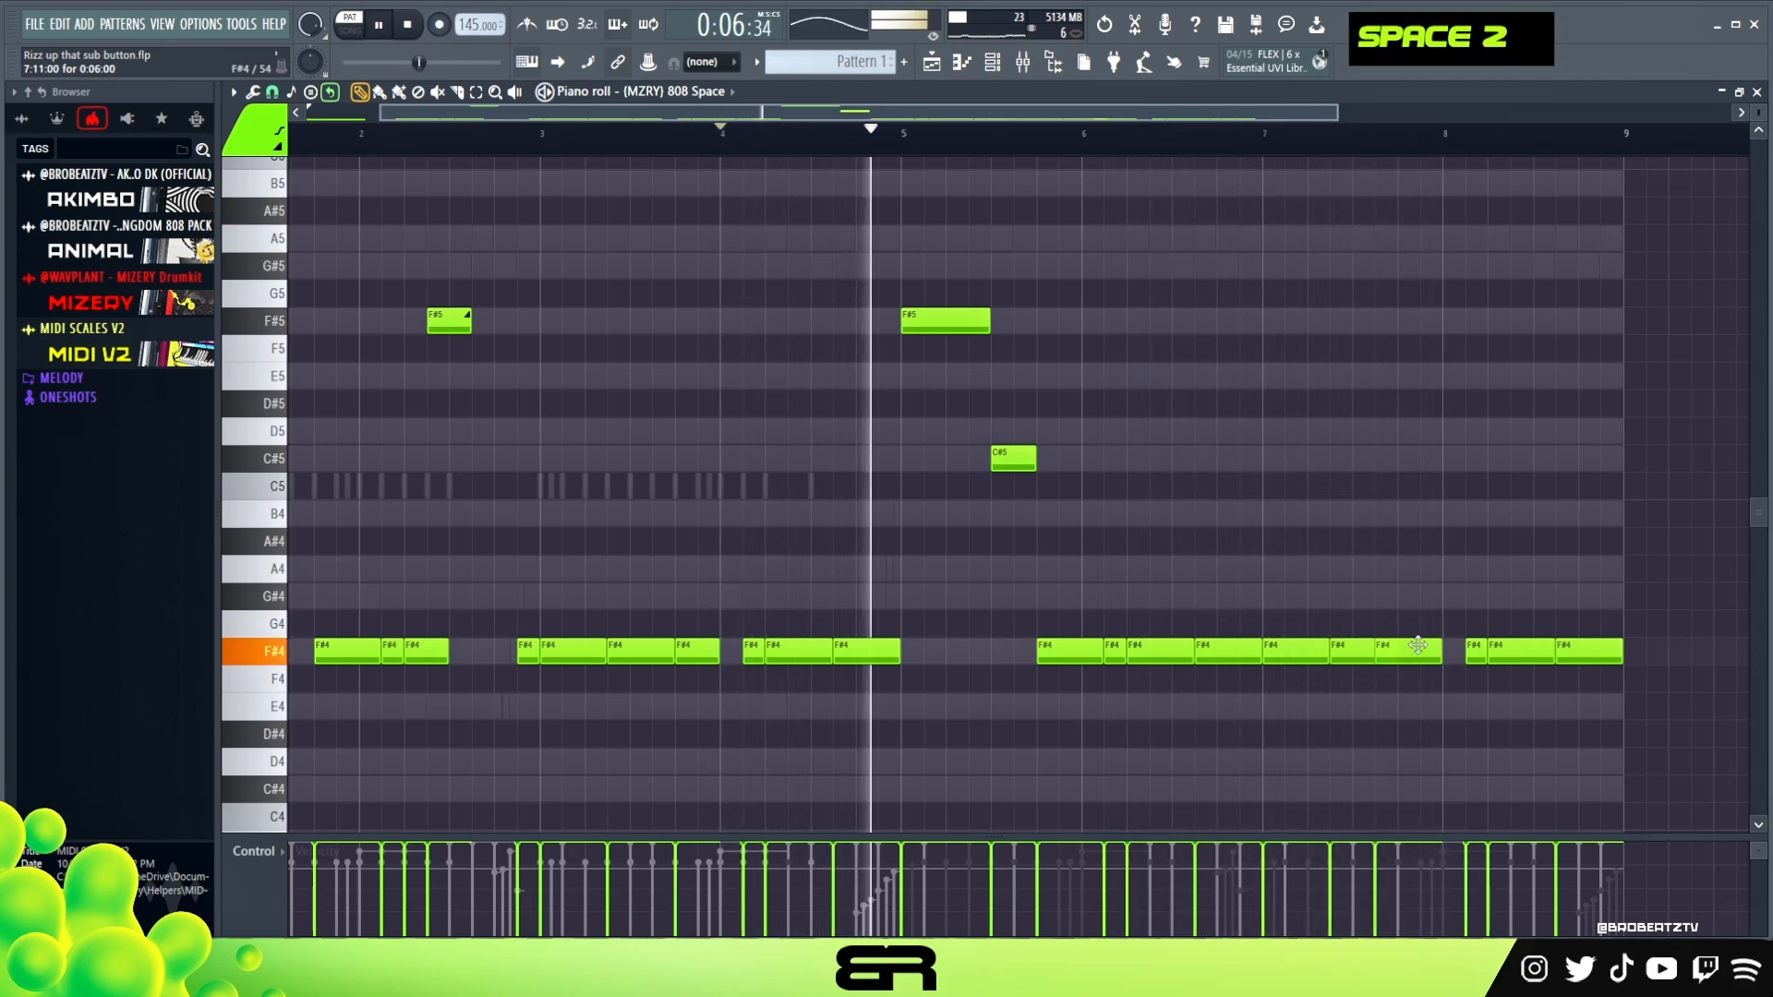
left_click(1413, 654, "ctrl")
key("shift+d")
right_click(1413, 645)
left_click(1411, 650)
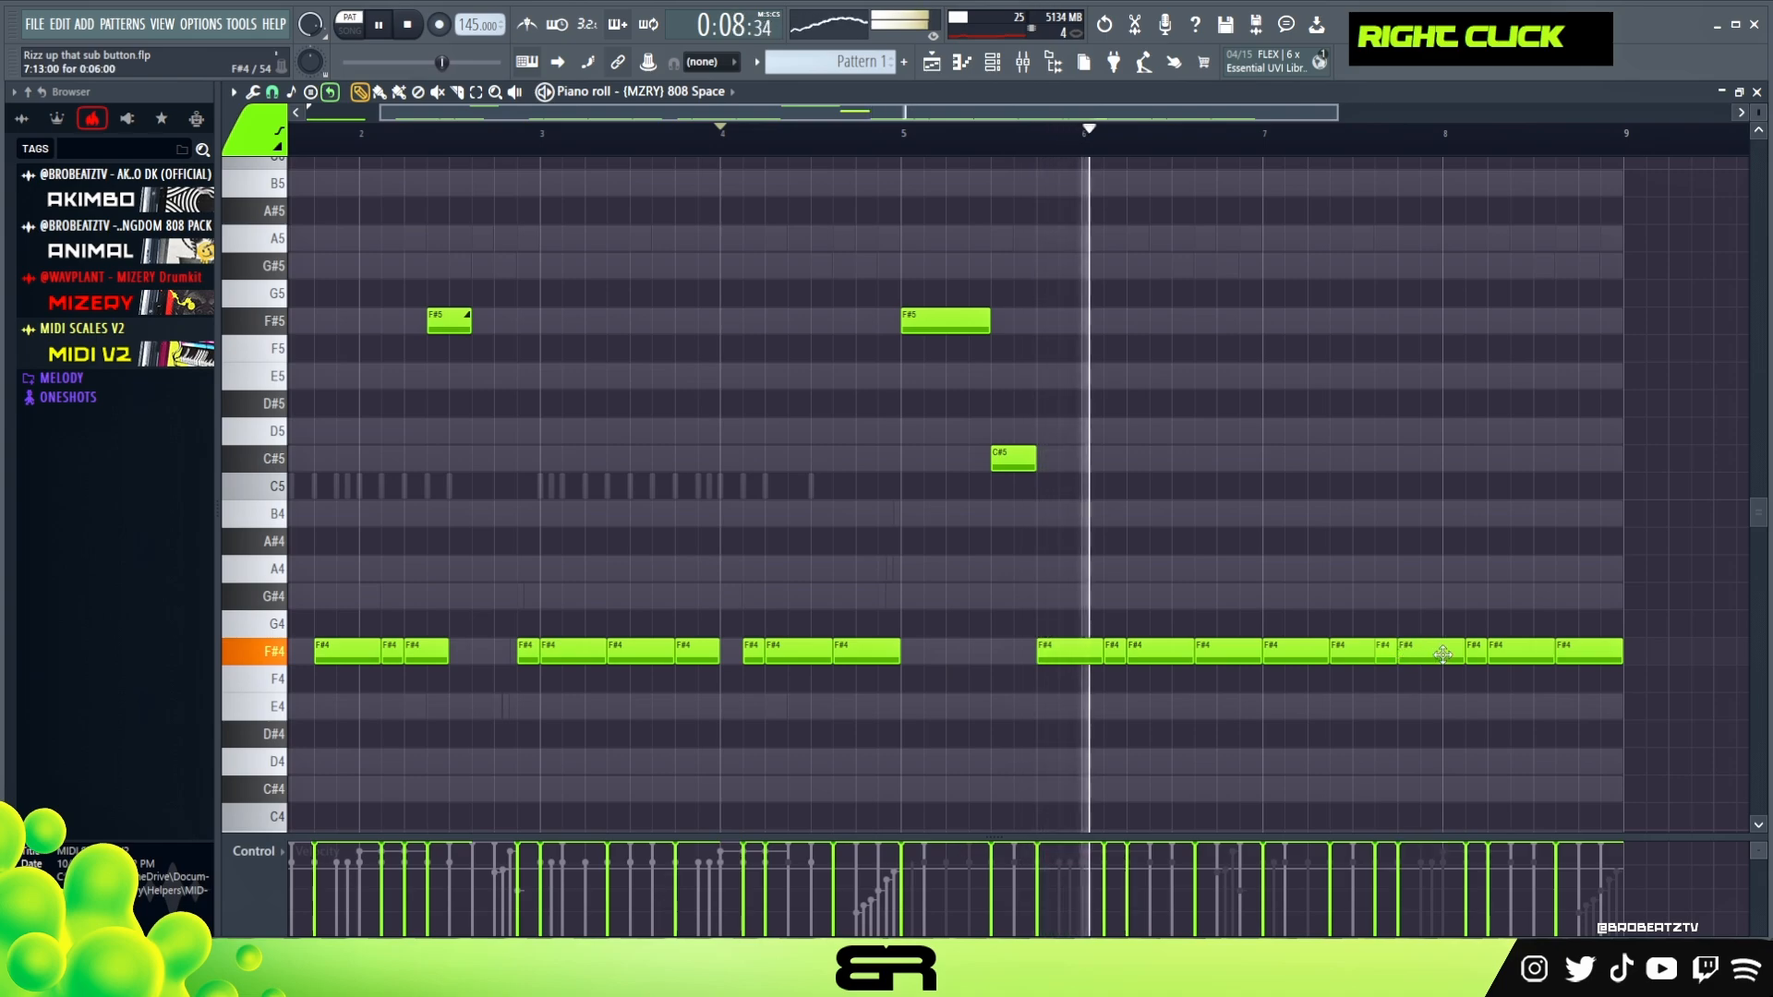
Trim the last F#4 note of bar 7 to end at the start of bar 8
left_click(1363, 650, "ctrl")
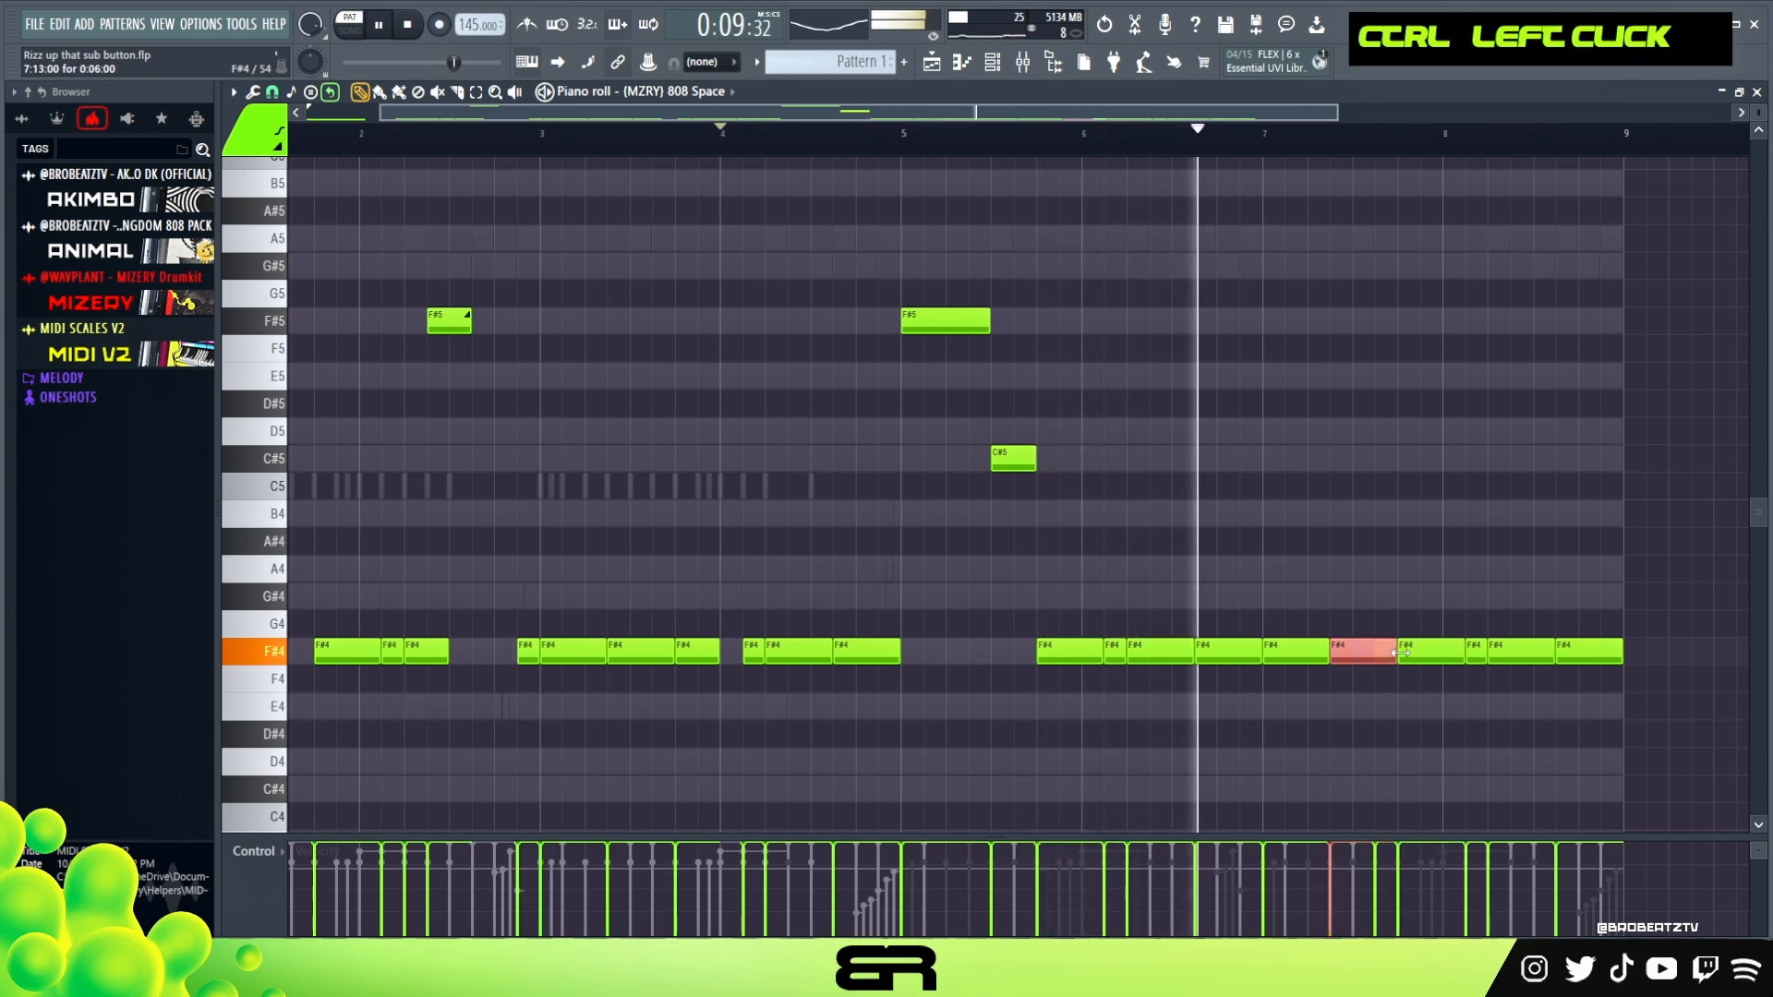
right_click(1411, 552)
key("space")
key("space")
left_click_drag(1462, 650, 1443, 650)
right_click(1463, 588)
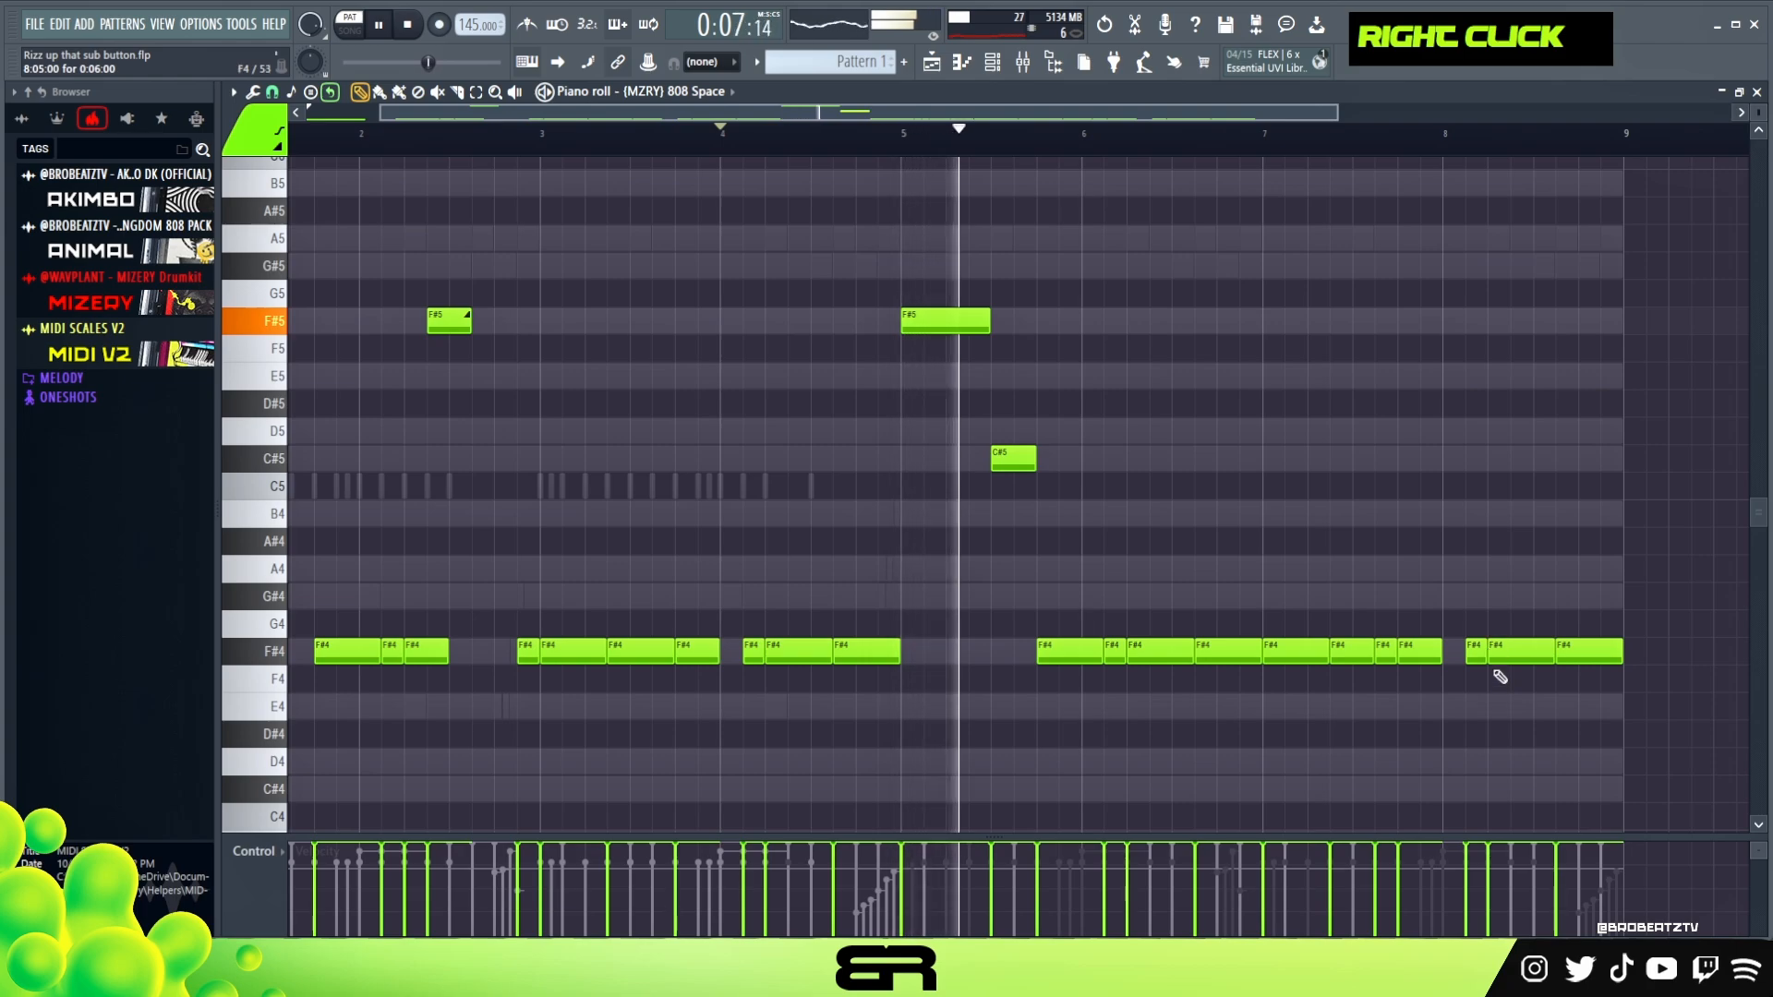
Copy the F#5 slide note from bar 2 into bar 8 and lengthen it to start at step 7
left_click(451, 320, "ctrl")
left_click_drag(451, 320, 1551, 357)
right_click(1571, 400)
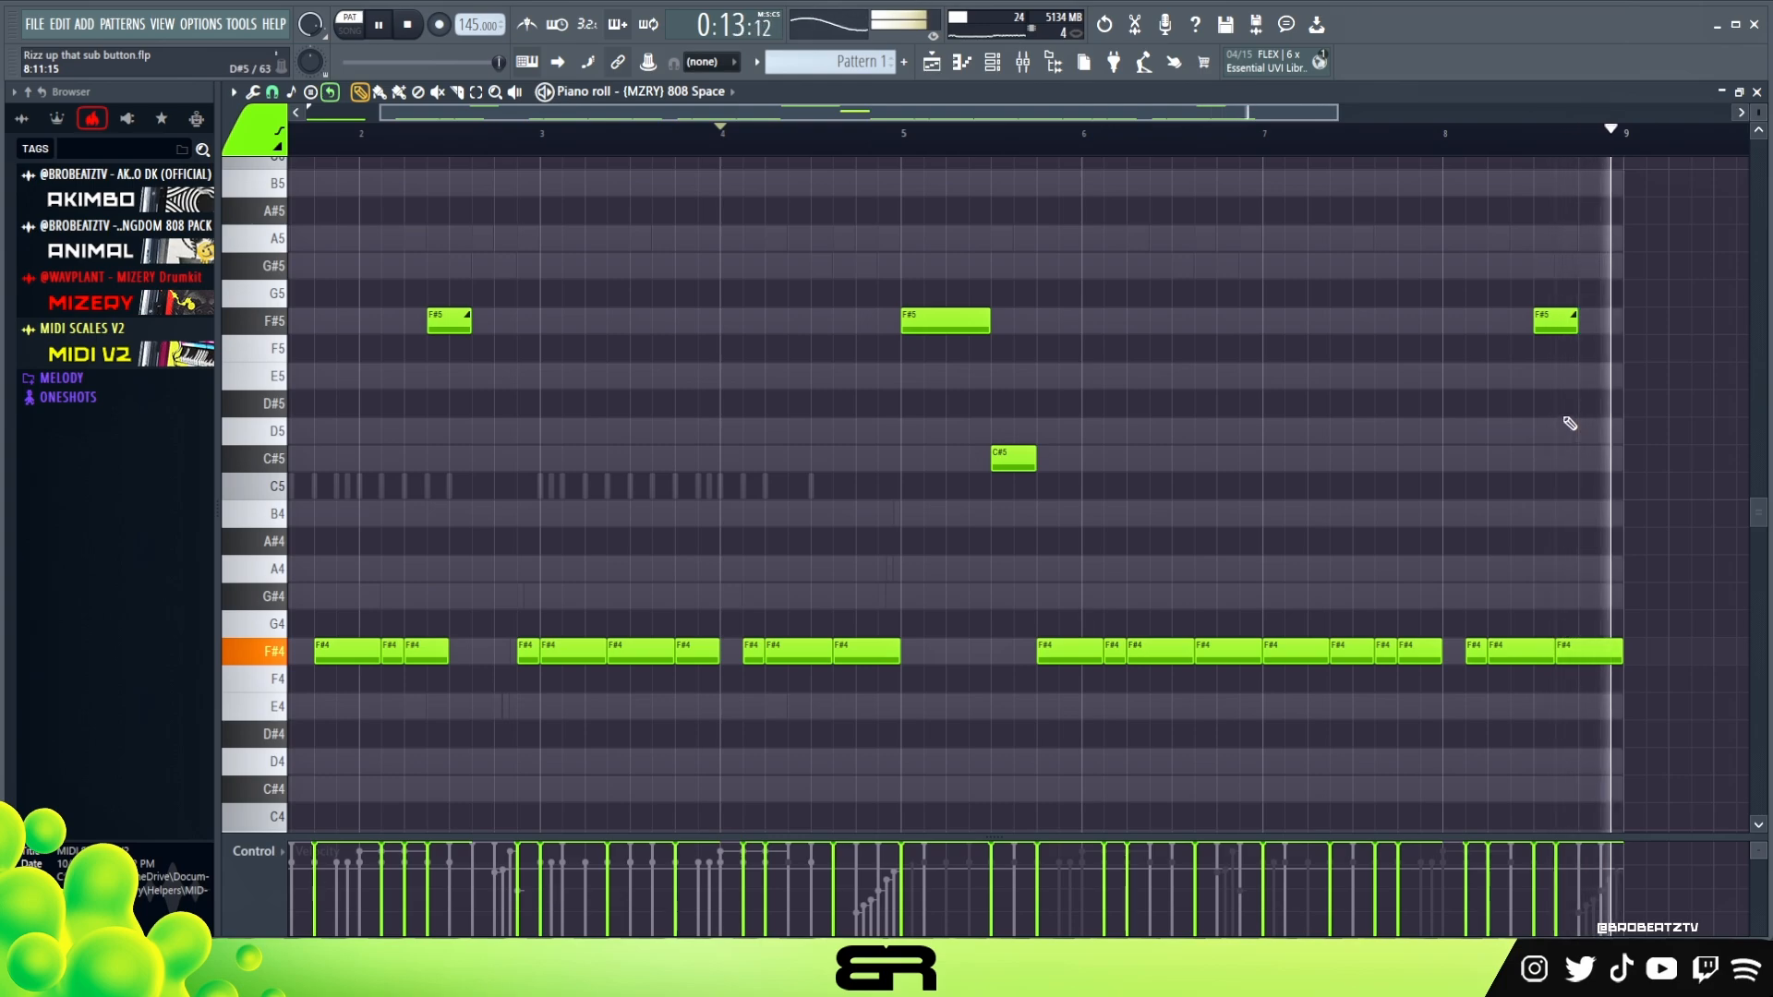
key("space")
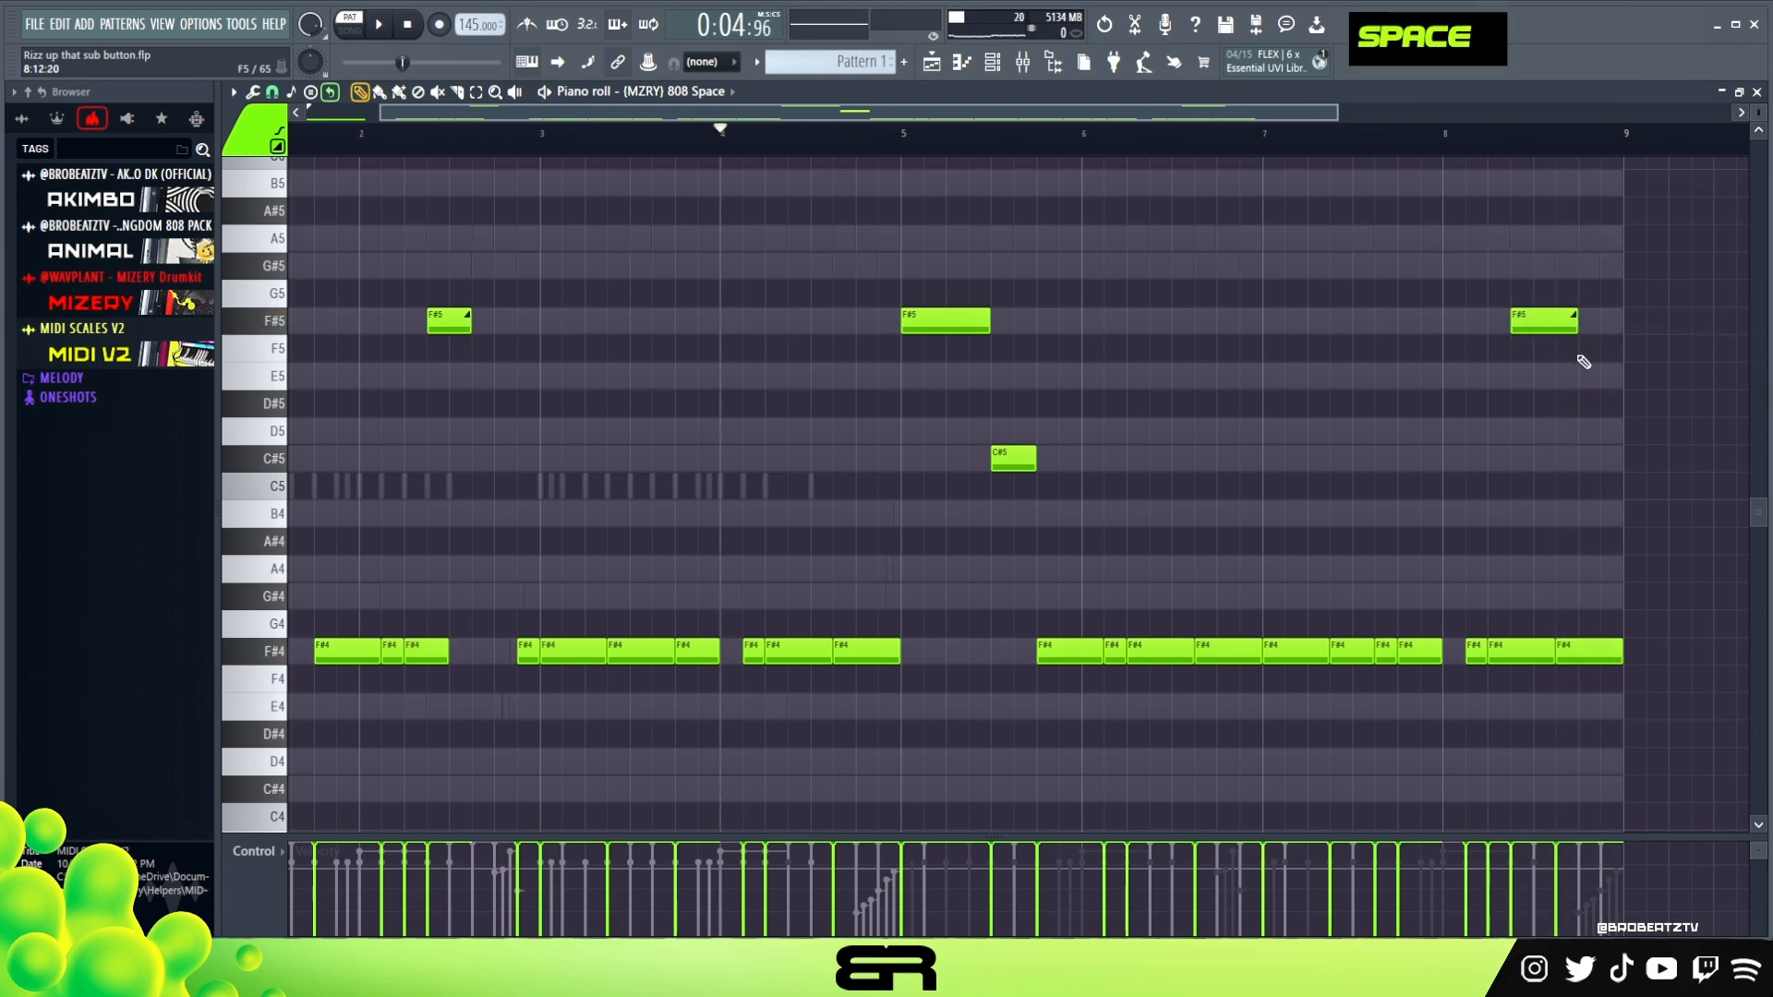
key("space")
right_click(1571, 432)
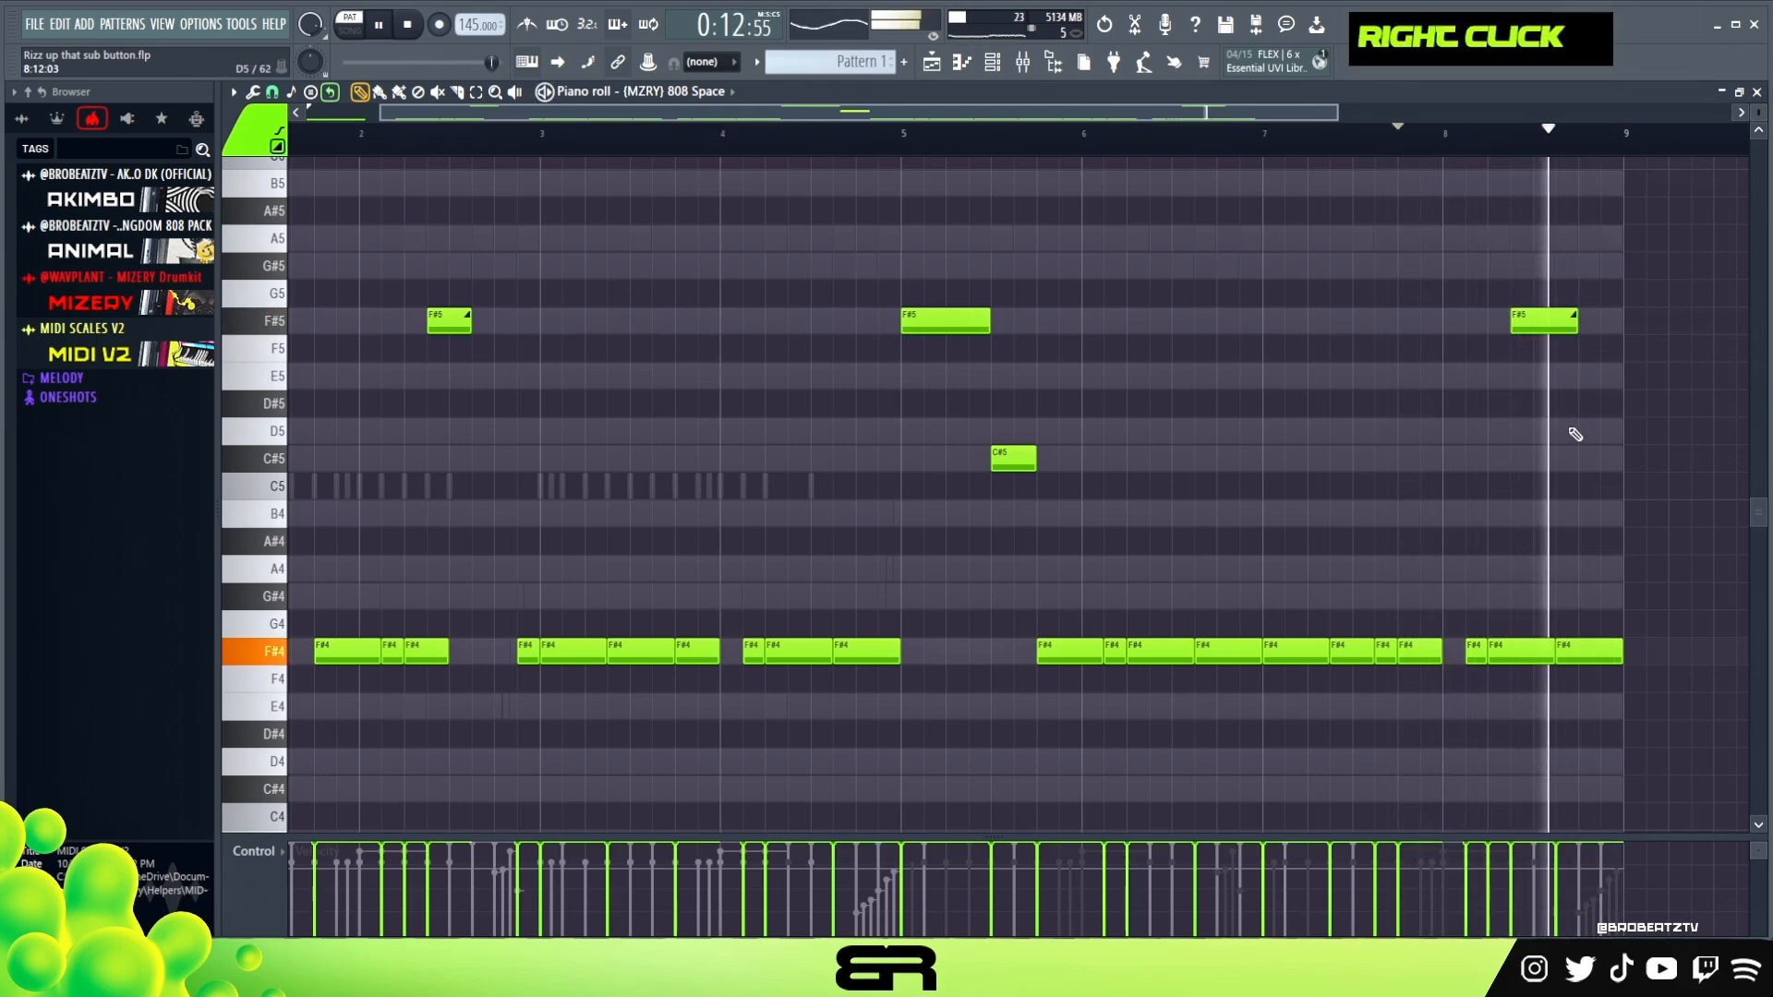
Shorten the F#4 note at step 5 of bar 8, leaving a small gap before the last note, and audition the change
key("space")
key("space")
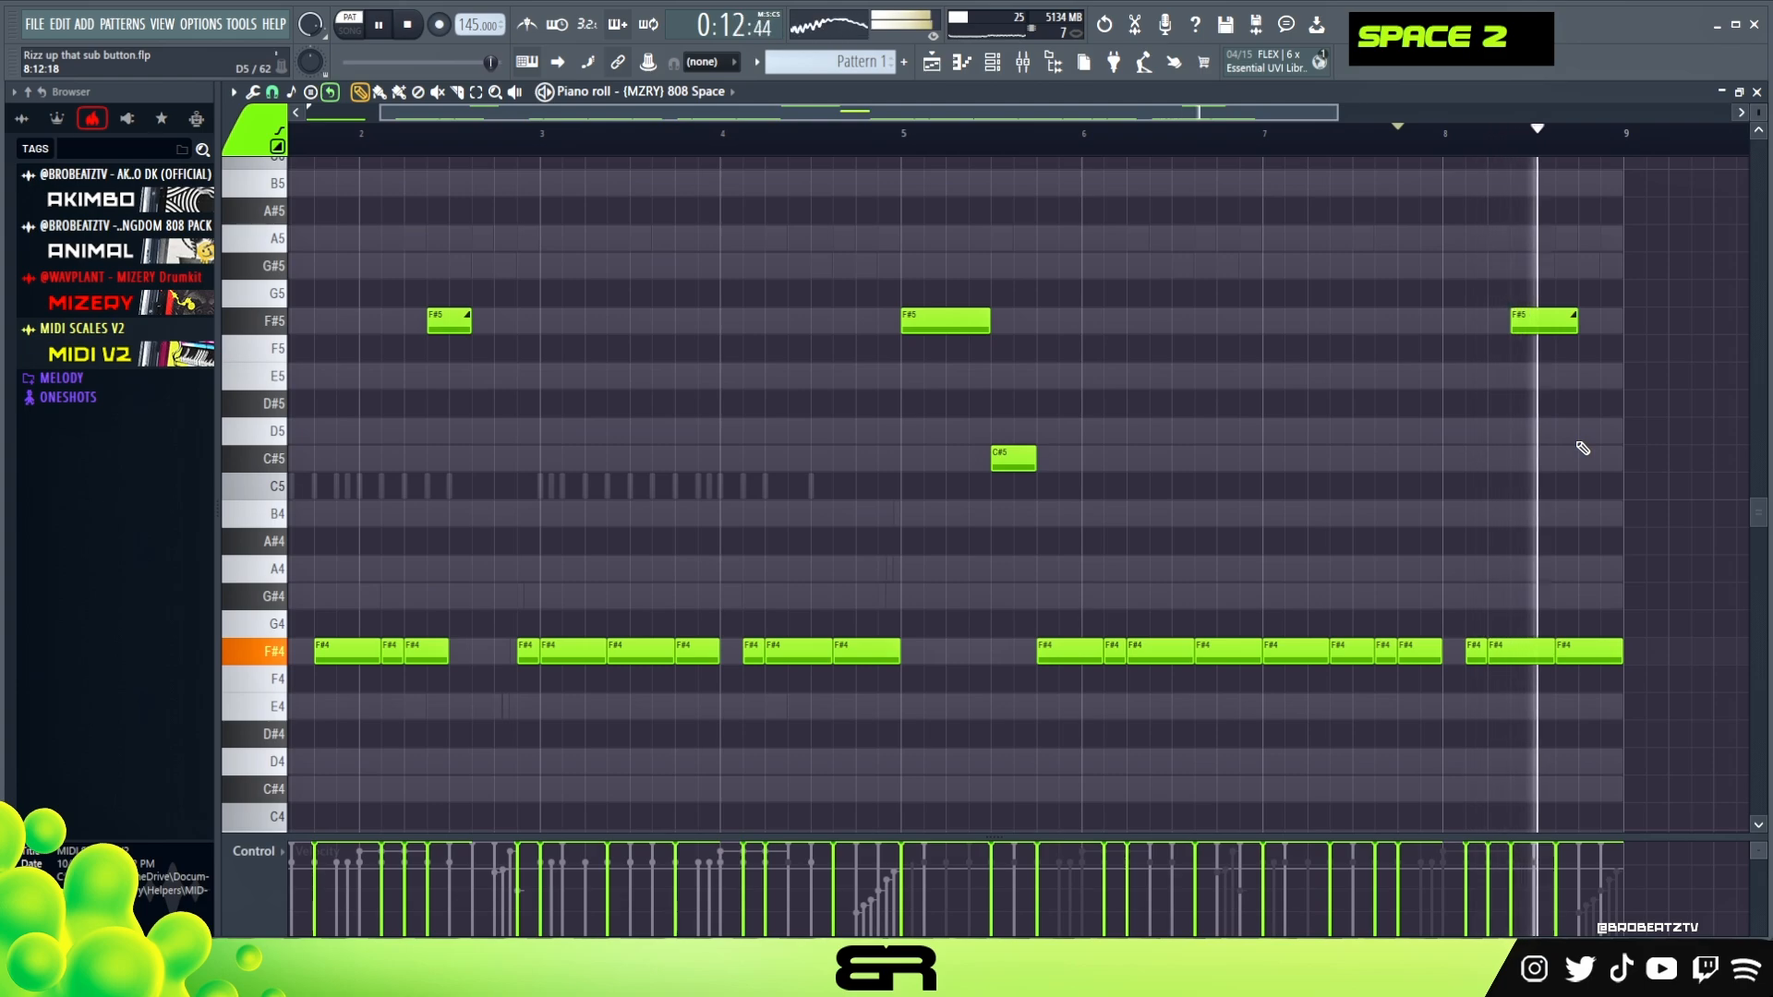
key("space")
left_click(1548, 655, "ctrl")
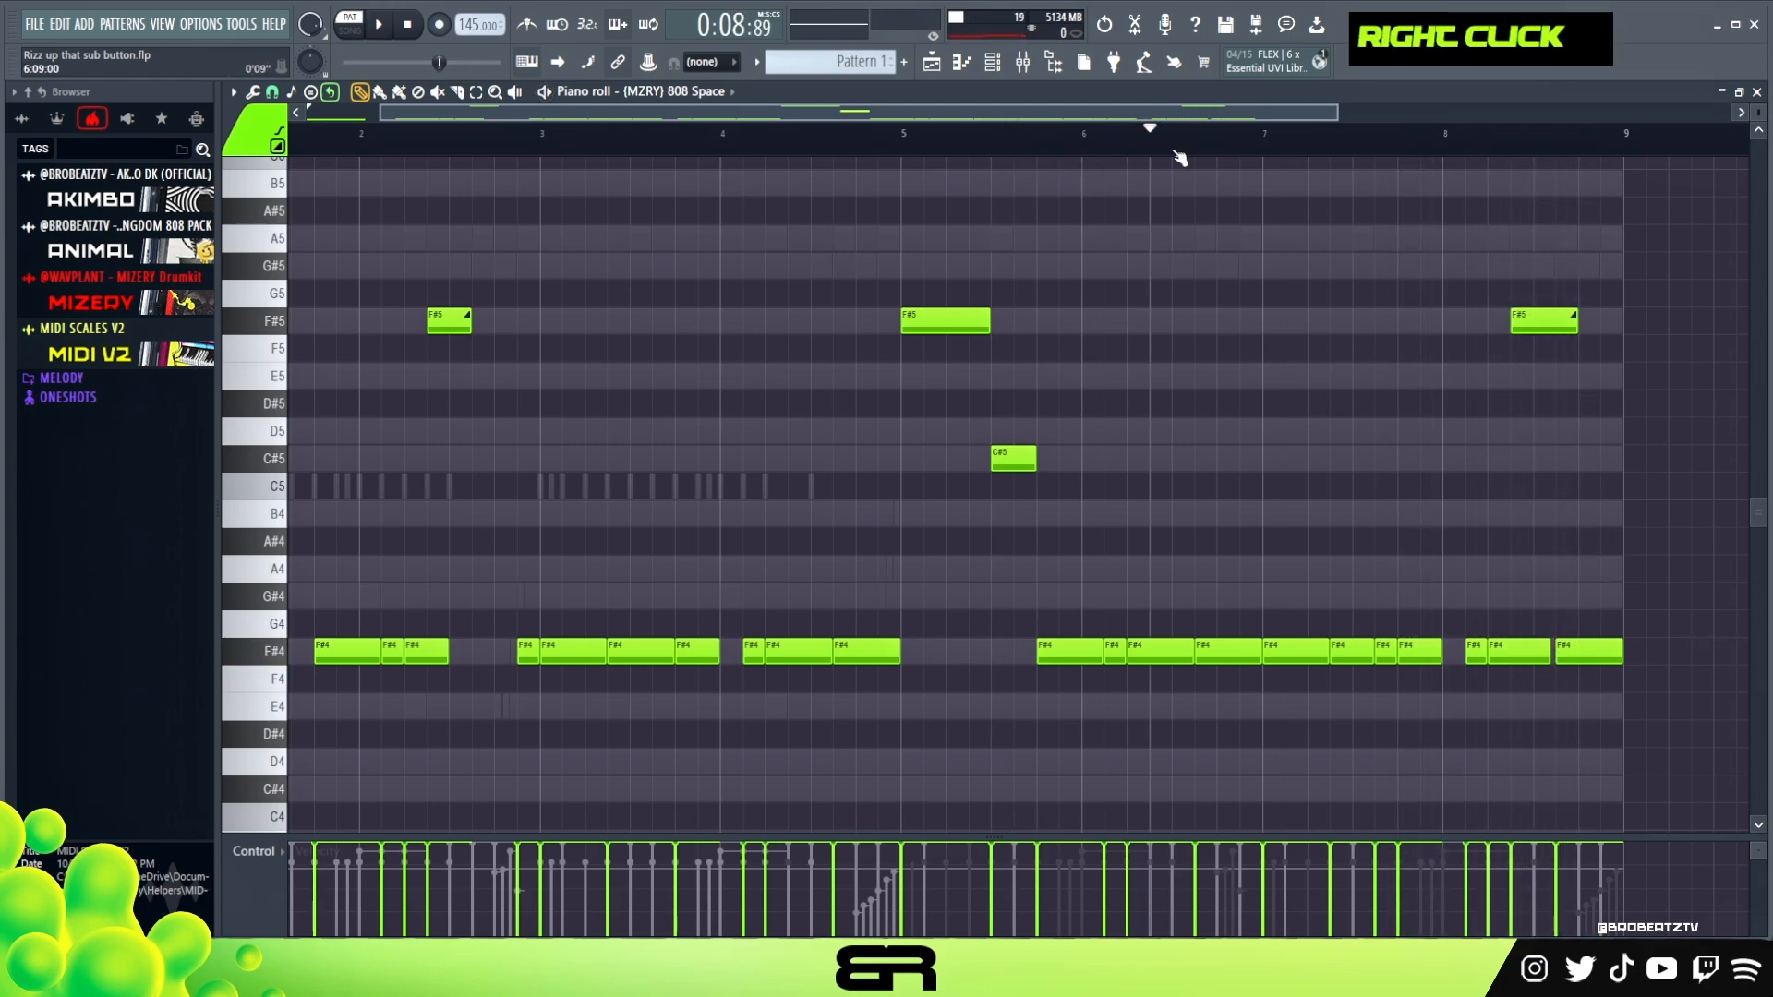
key("space")
right_click(1138, 273)
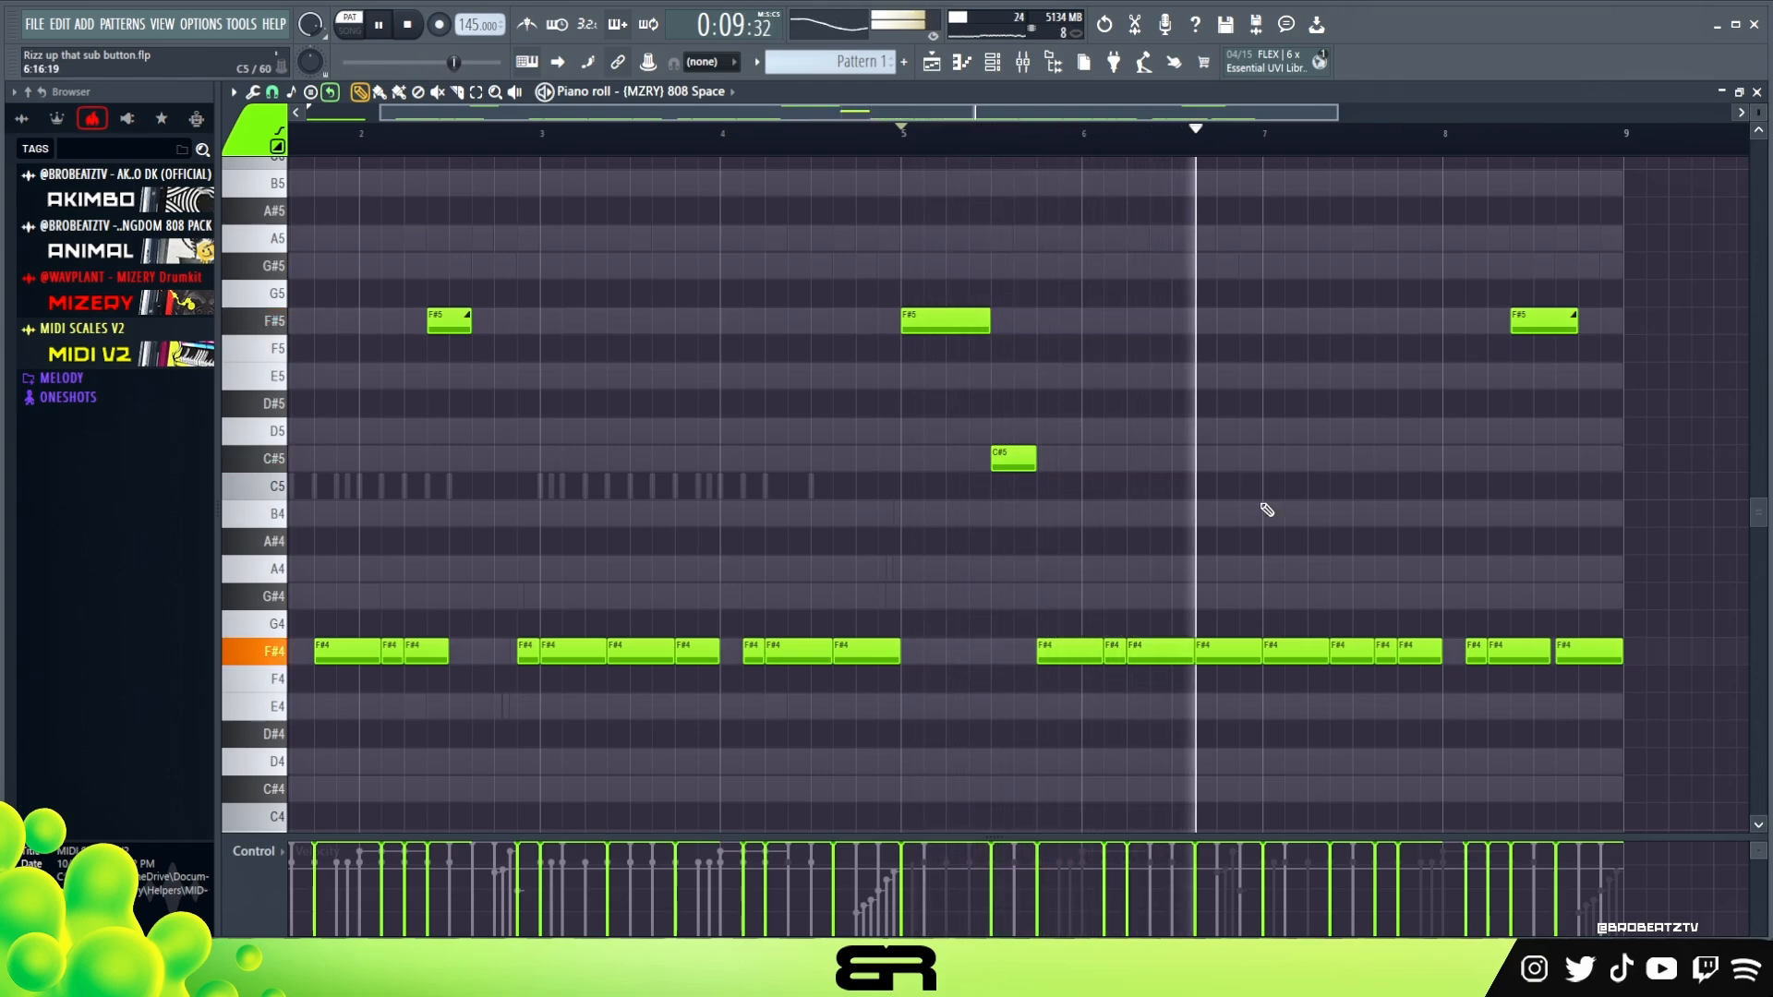
Shorten the F#4 note starting on beat 4 of bar 5, leaving a small gap before the next note in bar 6
key("space")
key("space")
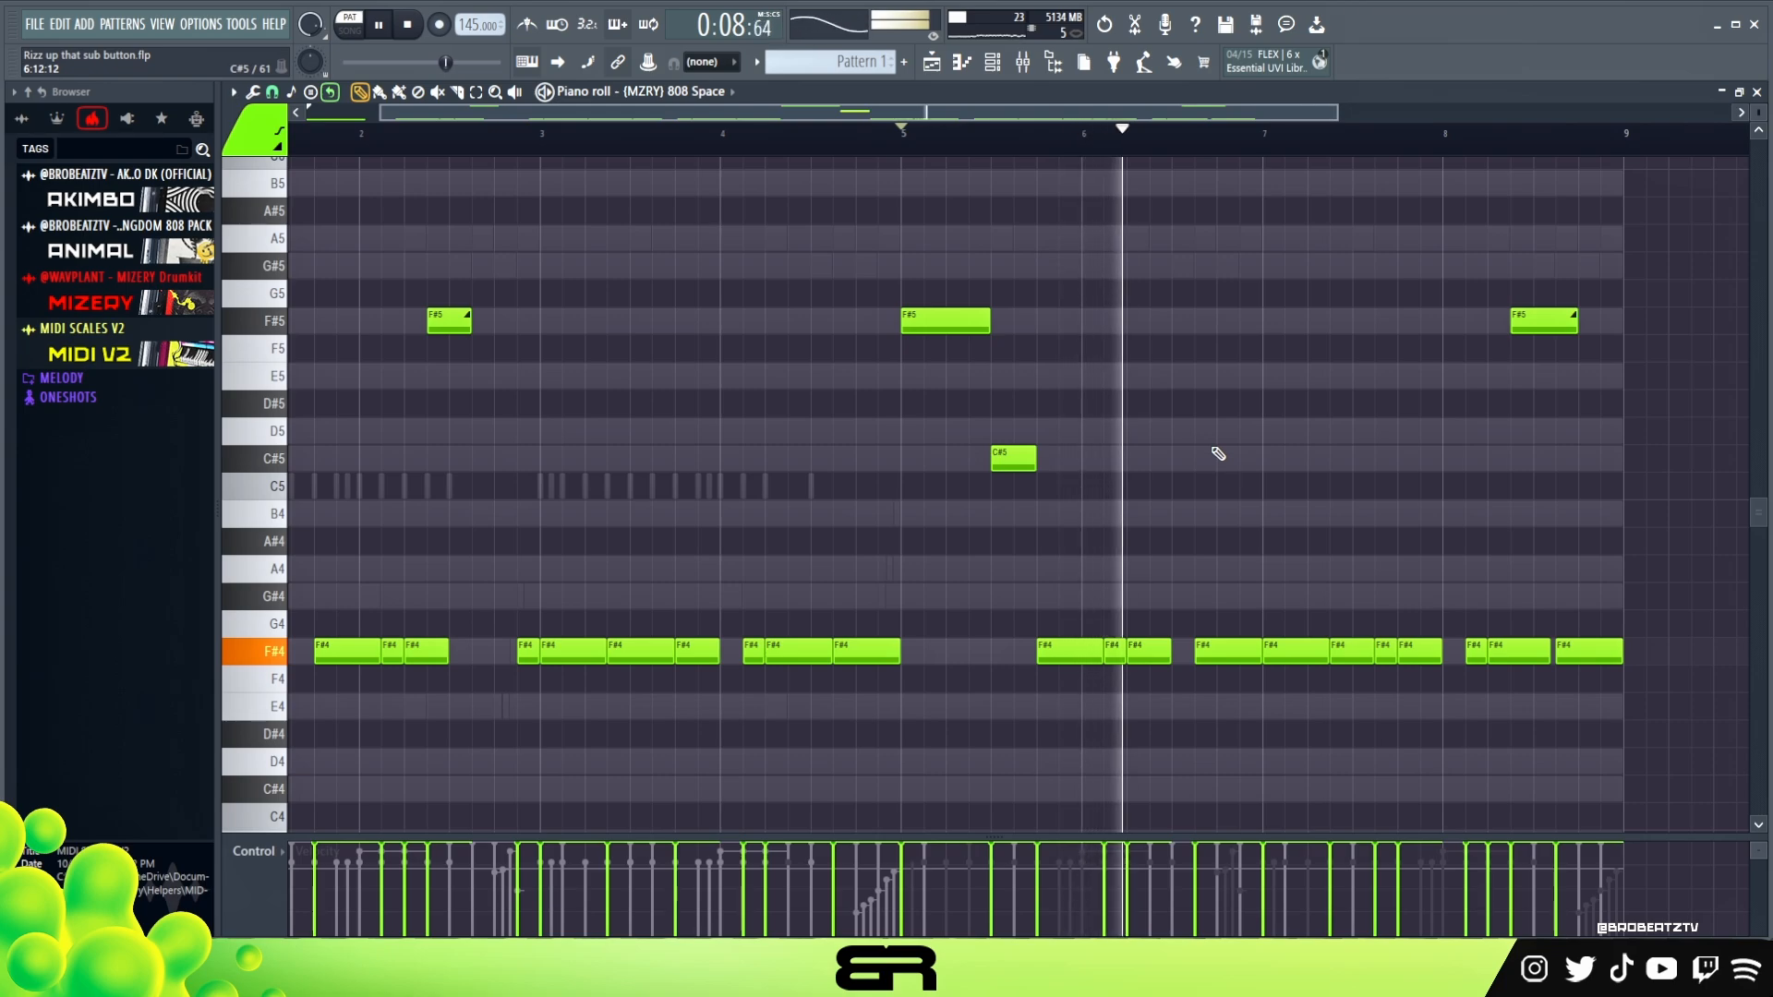
key("space")
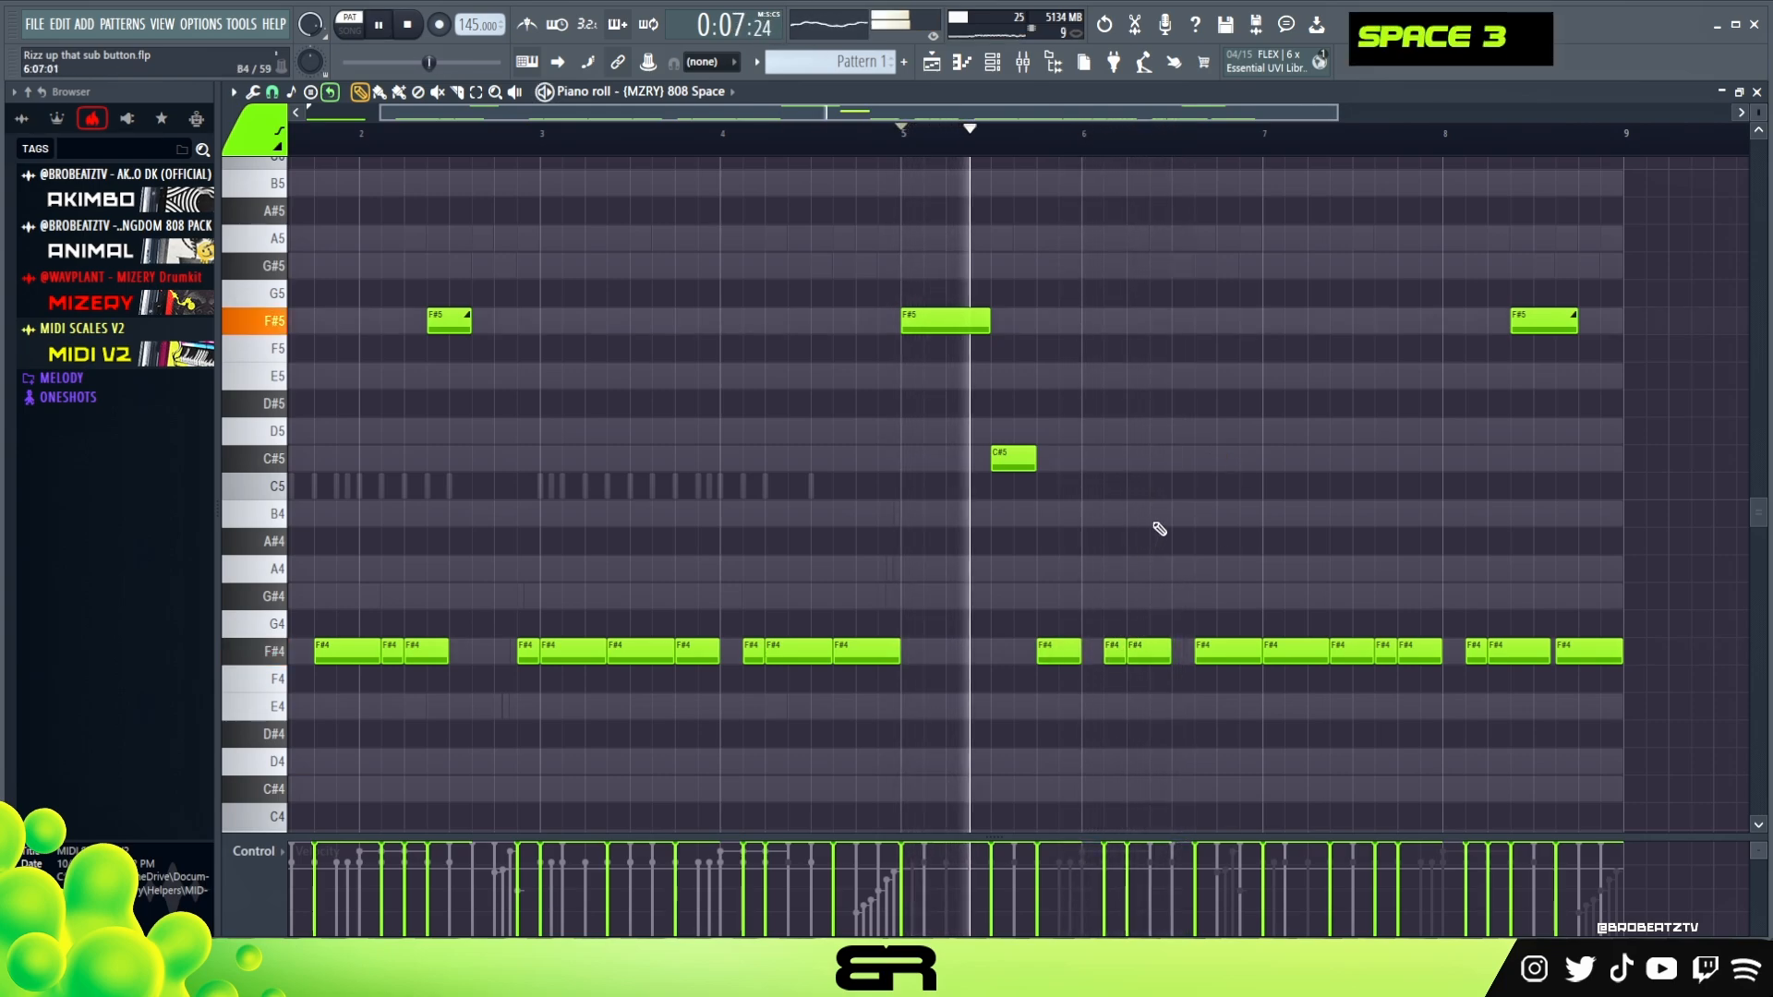
key("space")
key("space")
right_click(1206, 533)
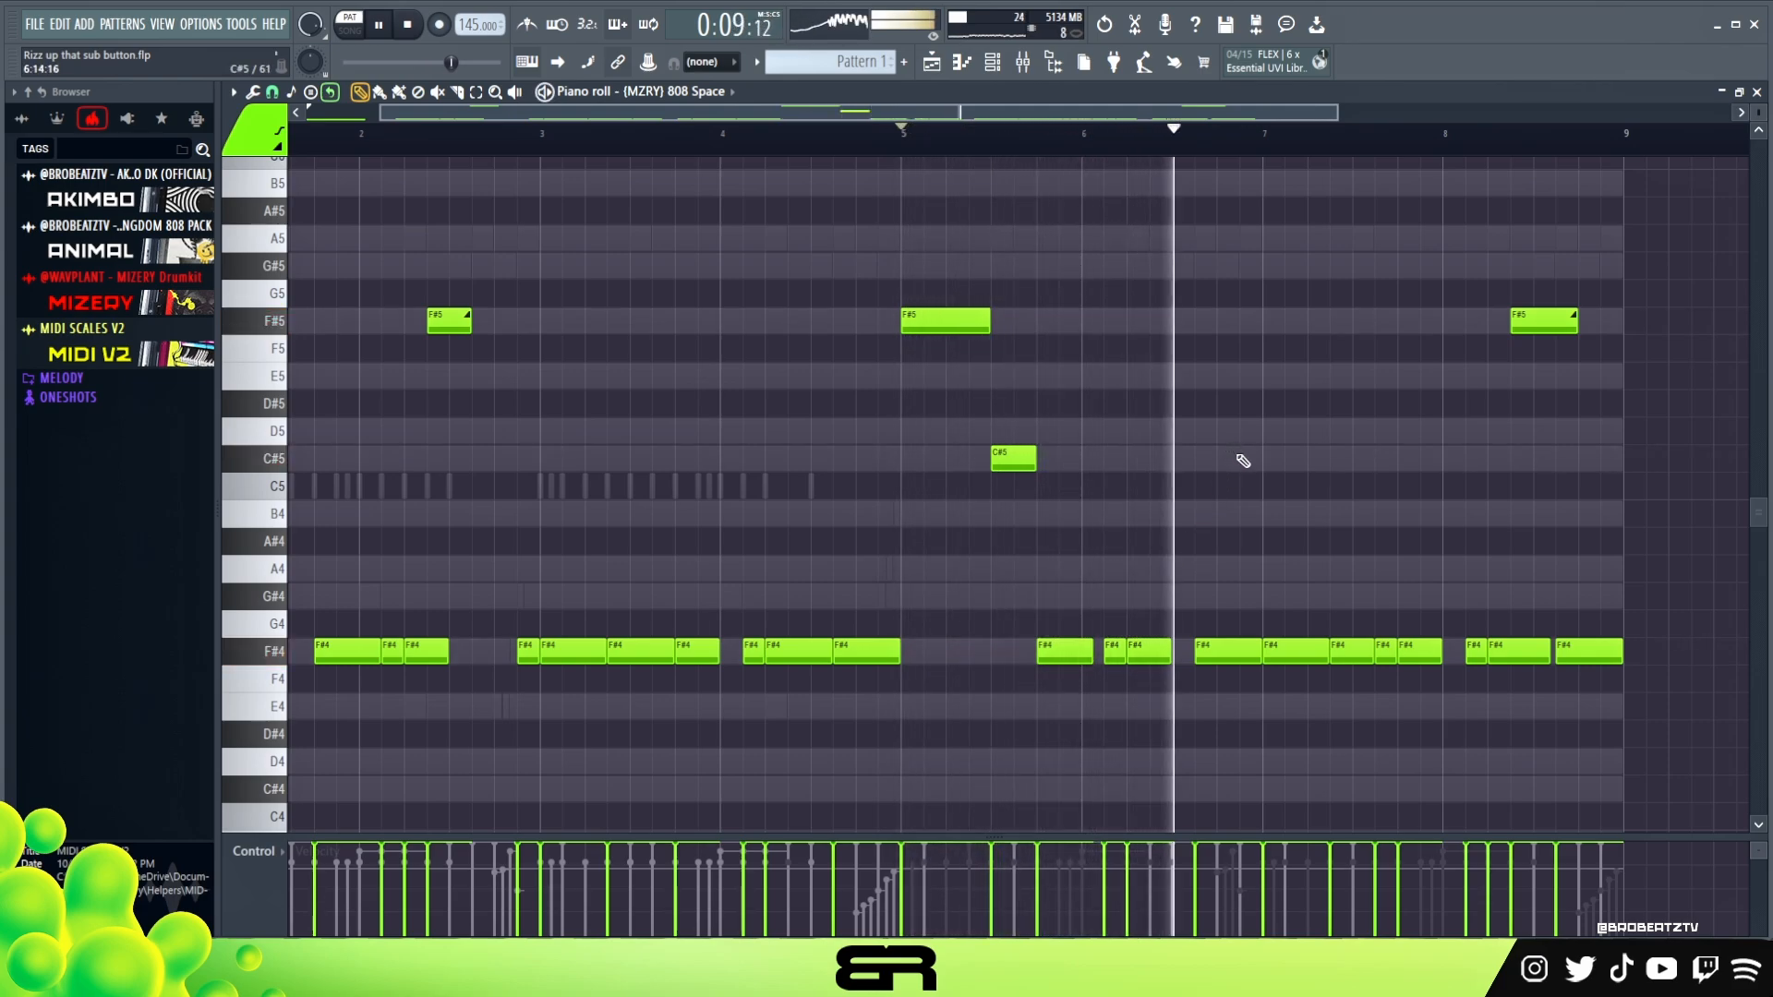
key("space")
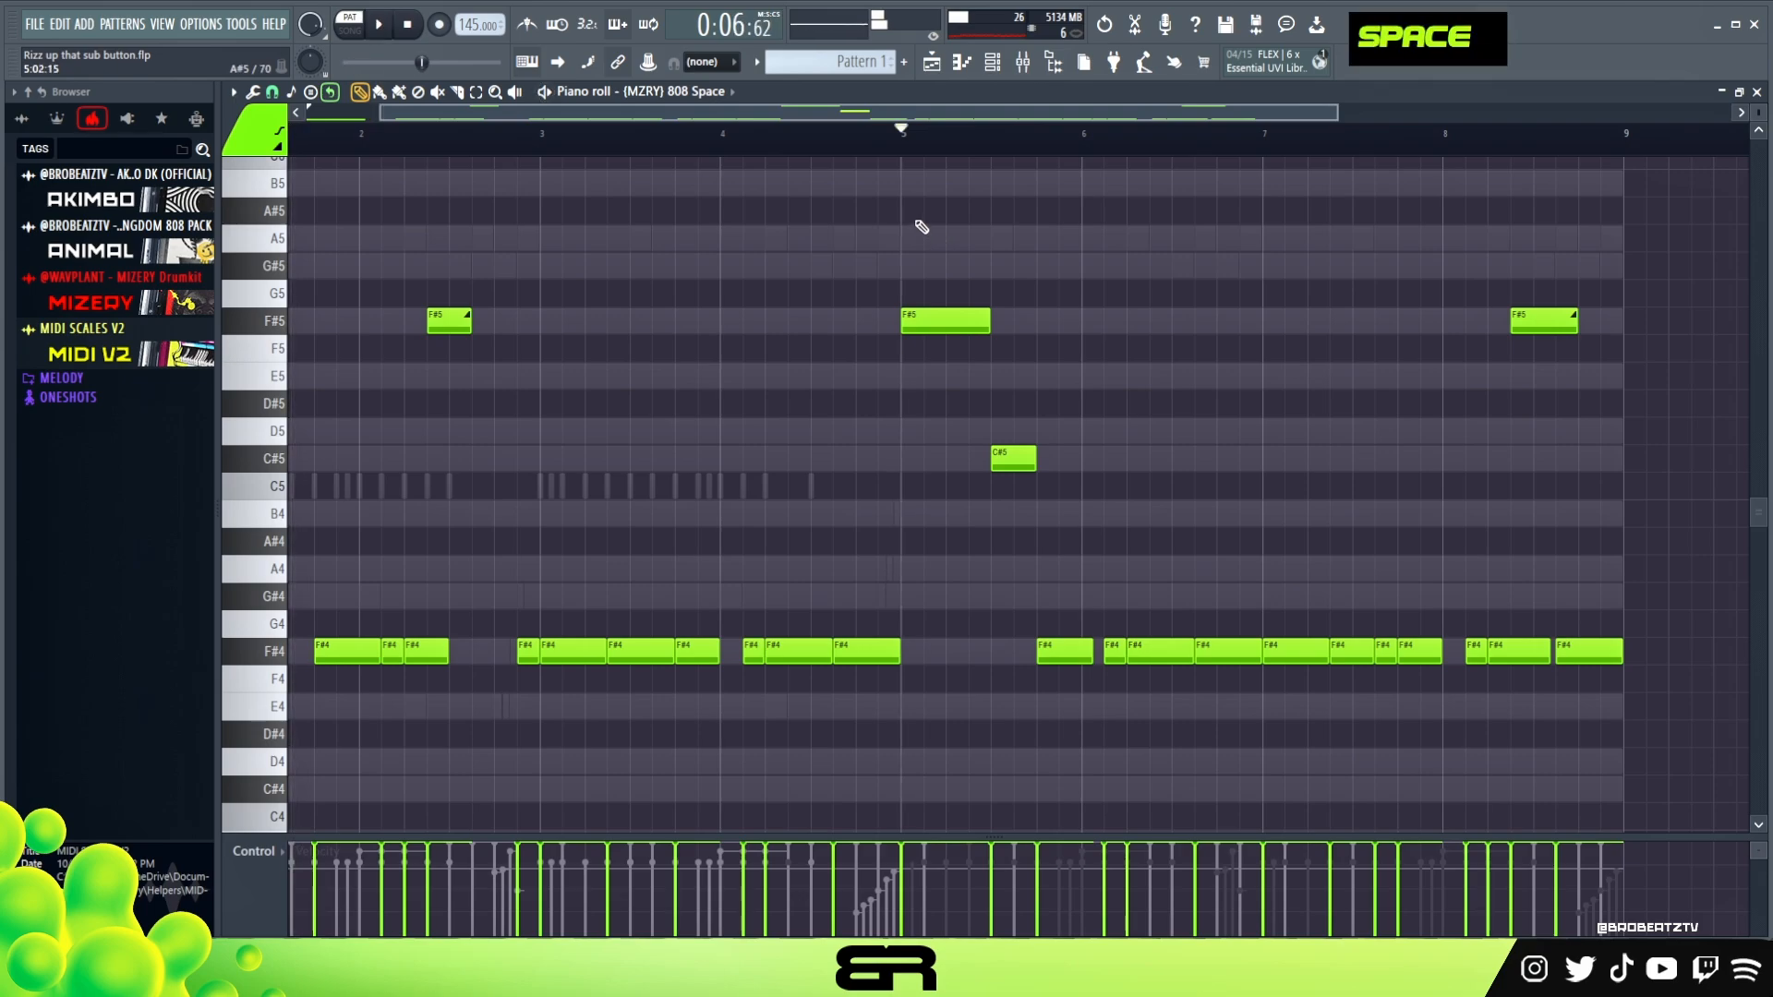
right_click(901, 184, "ctrl")
right_click(894, 184, "ctrl")
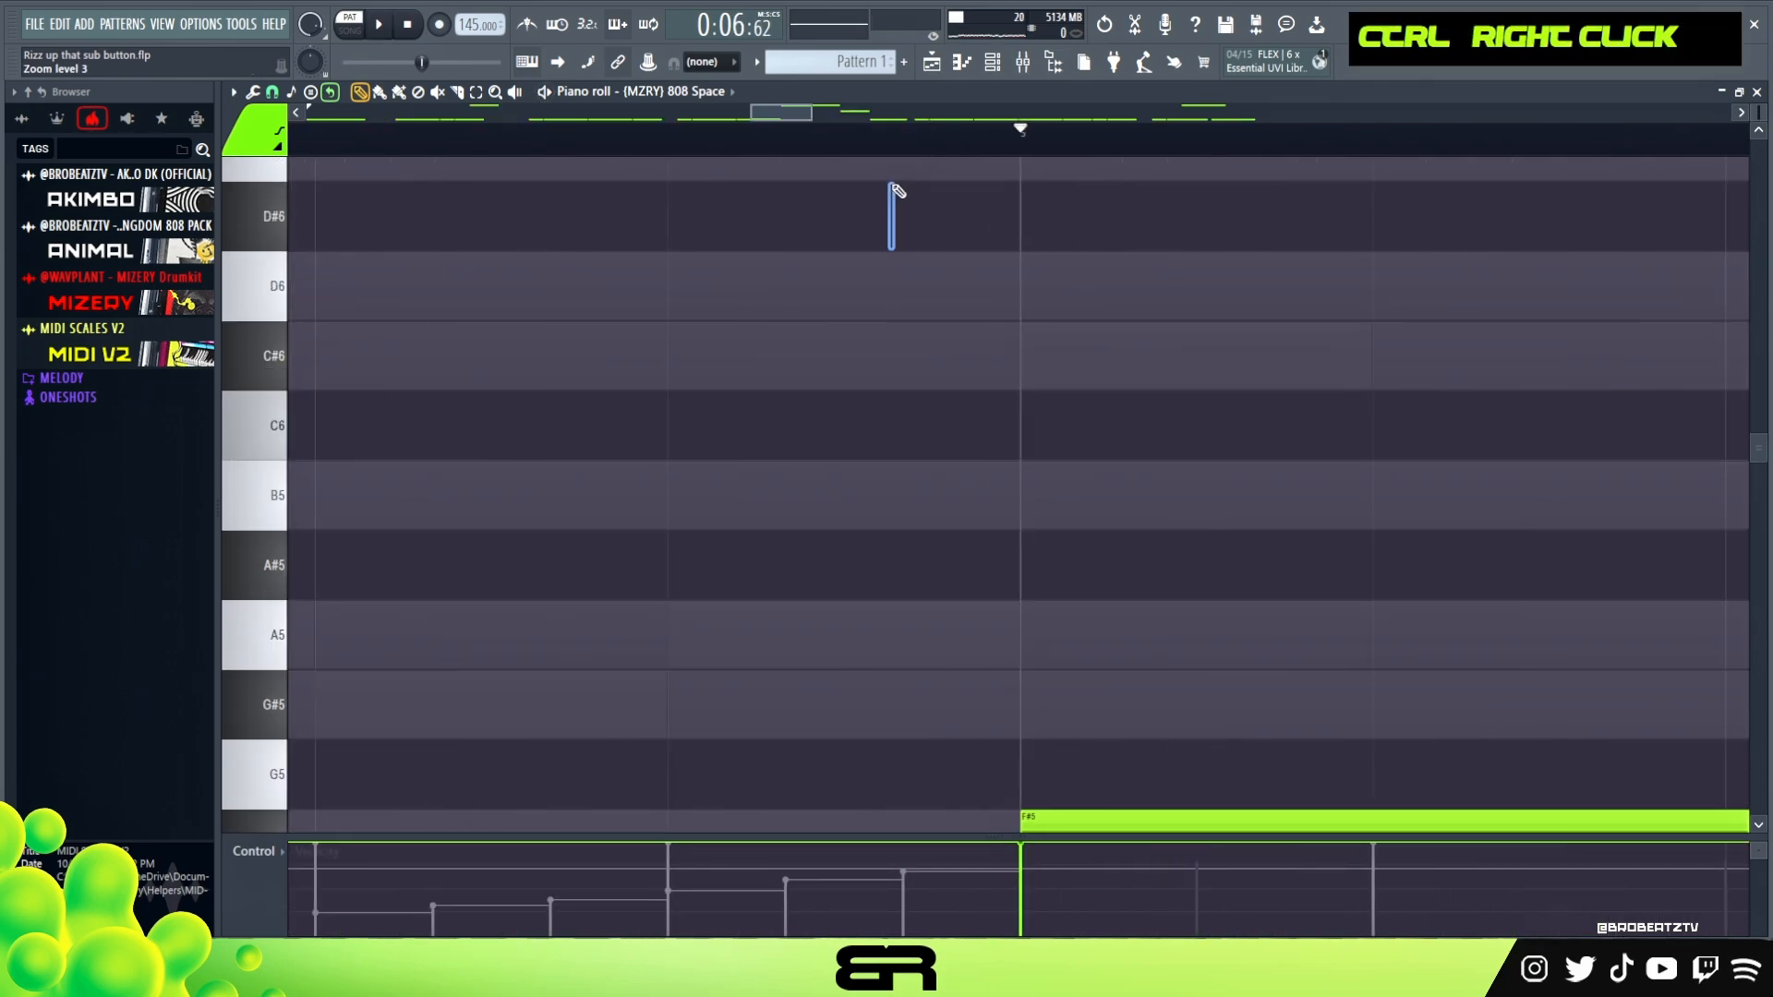
Show the channel rack and the mixer, and open the Master Subtle - 0db effect on the master track
left_click(992, 62)
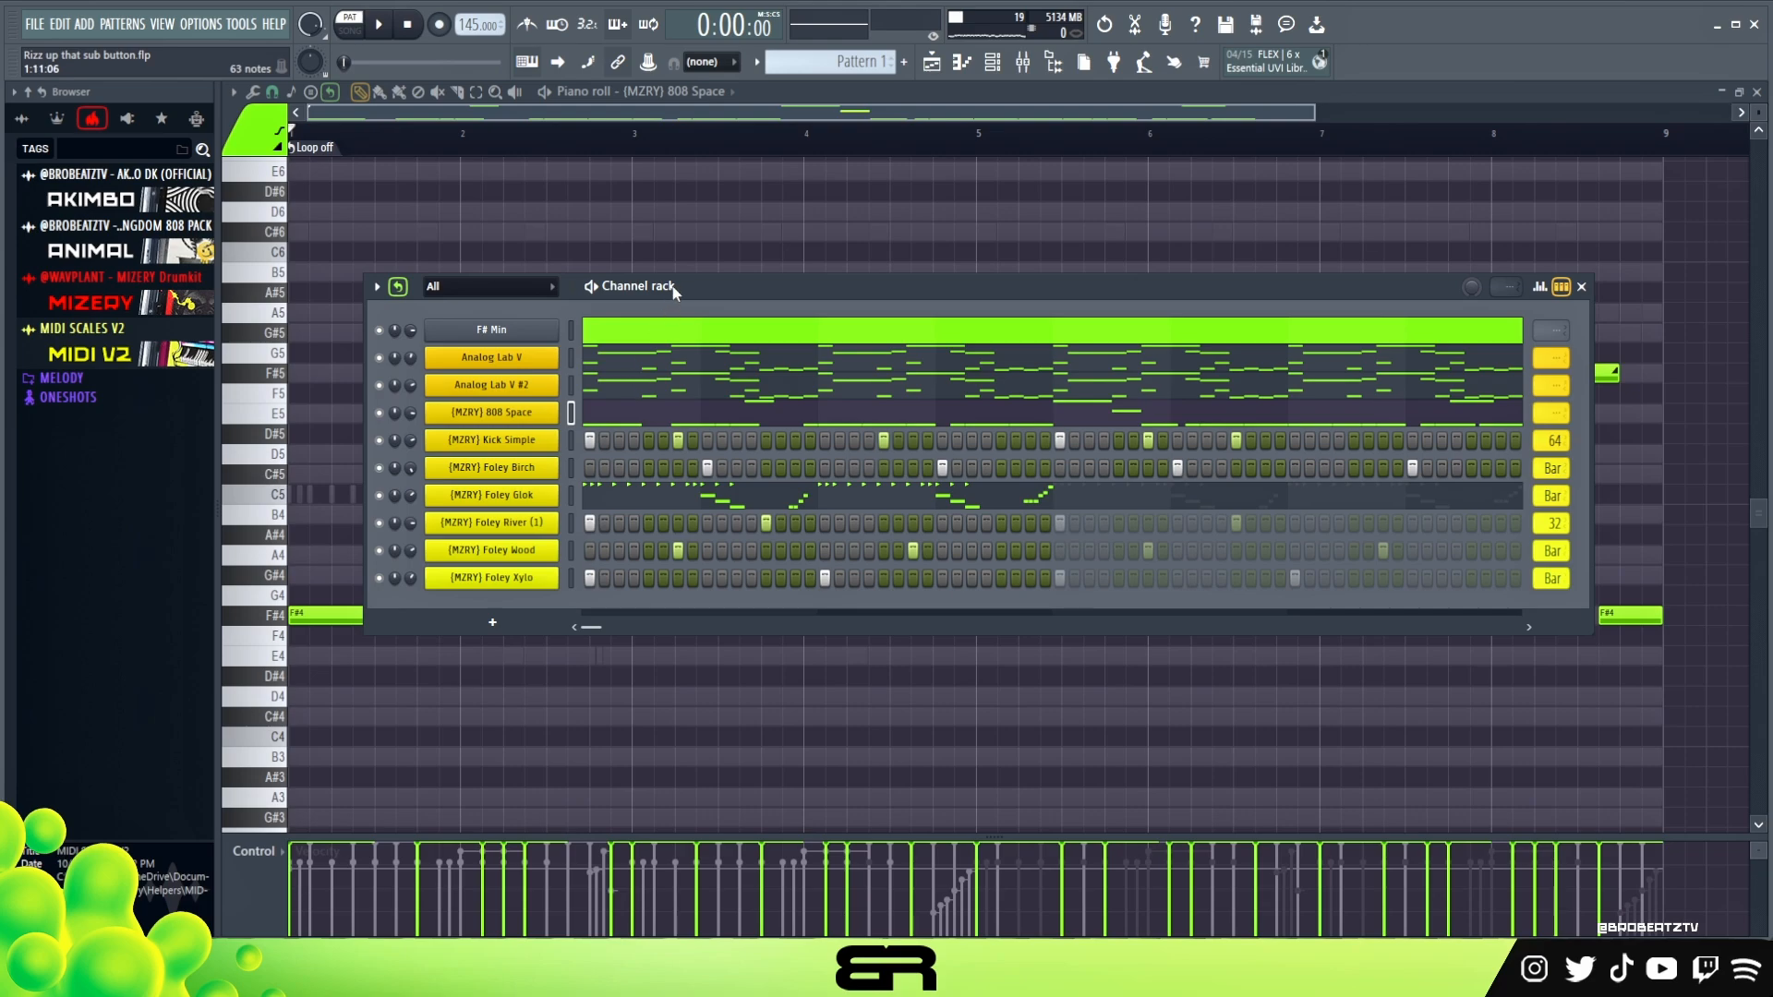
left_click_drag(672, 293, 667, 343)
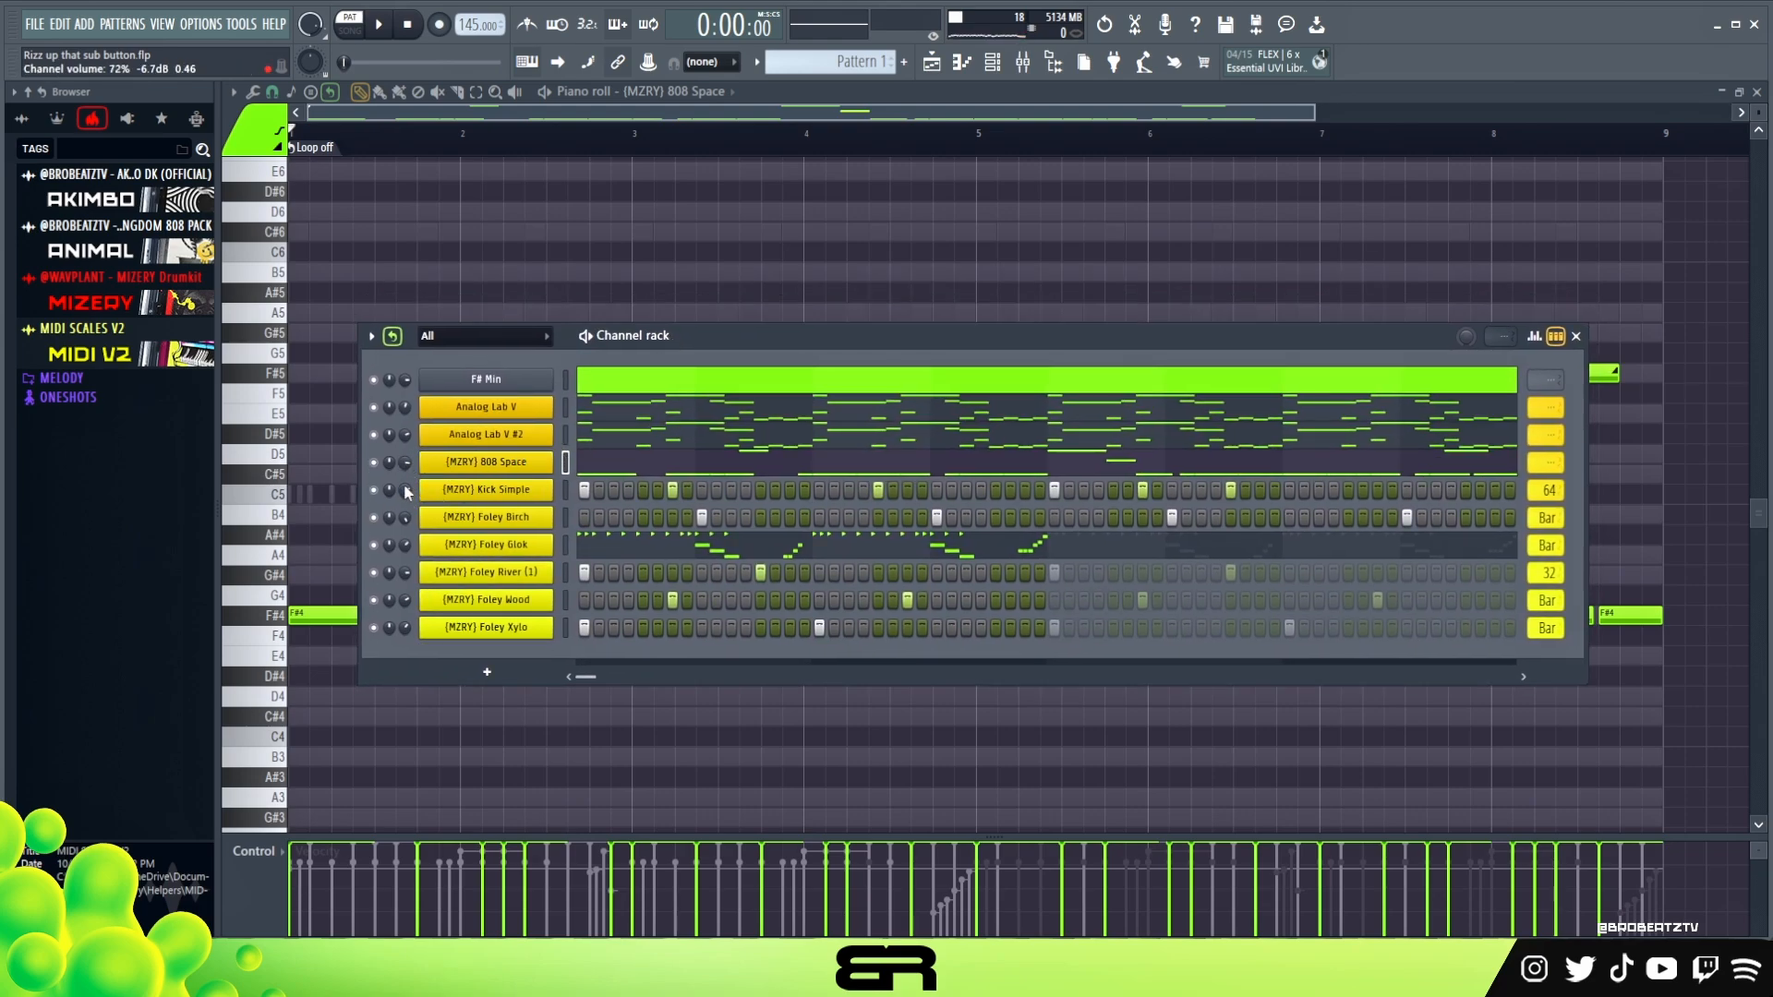
left_click(1025, 65)
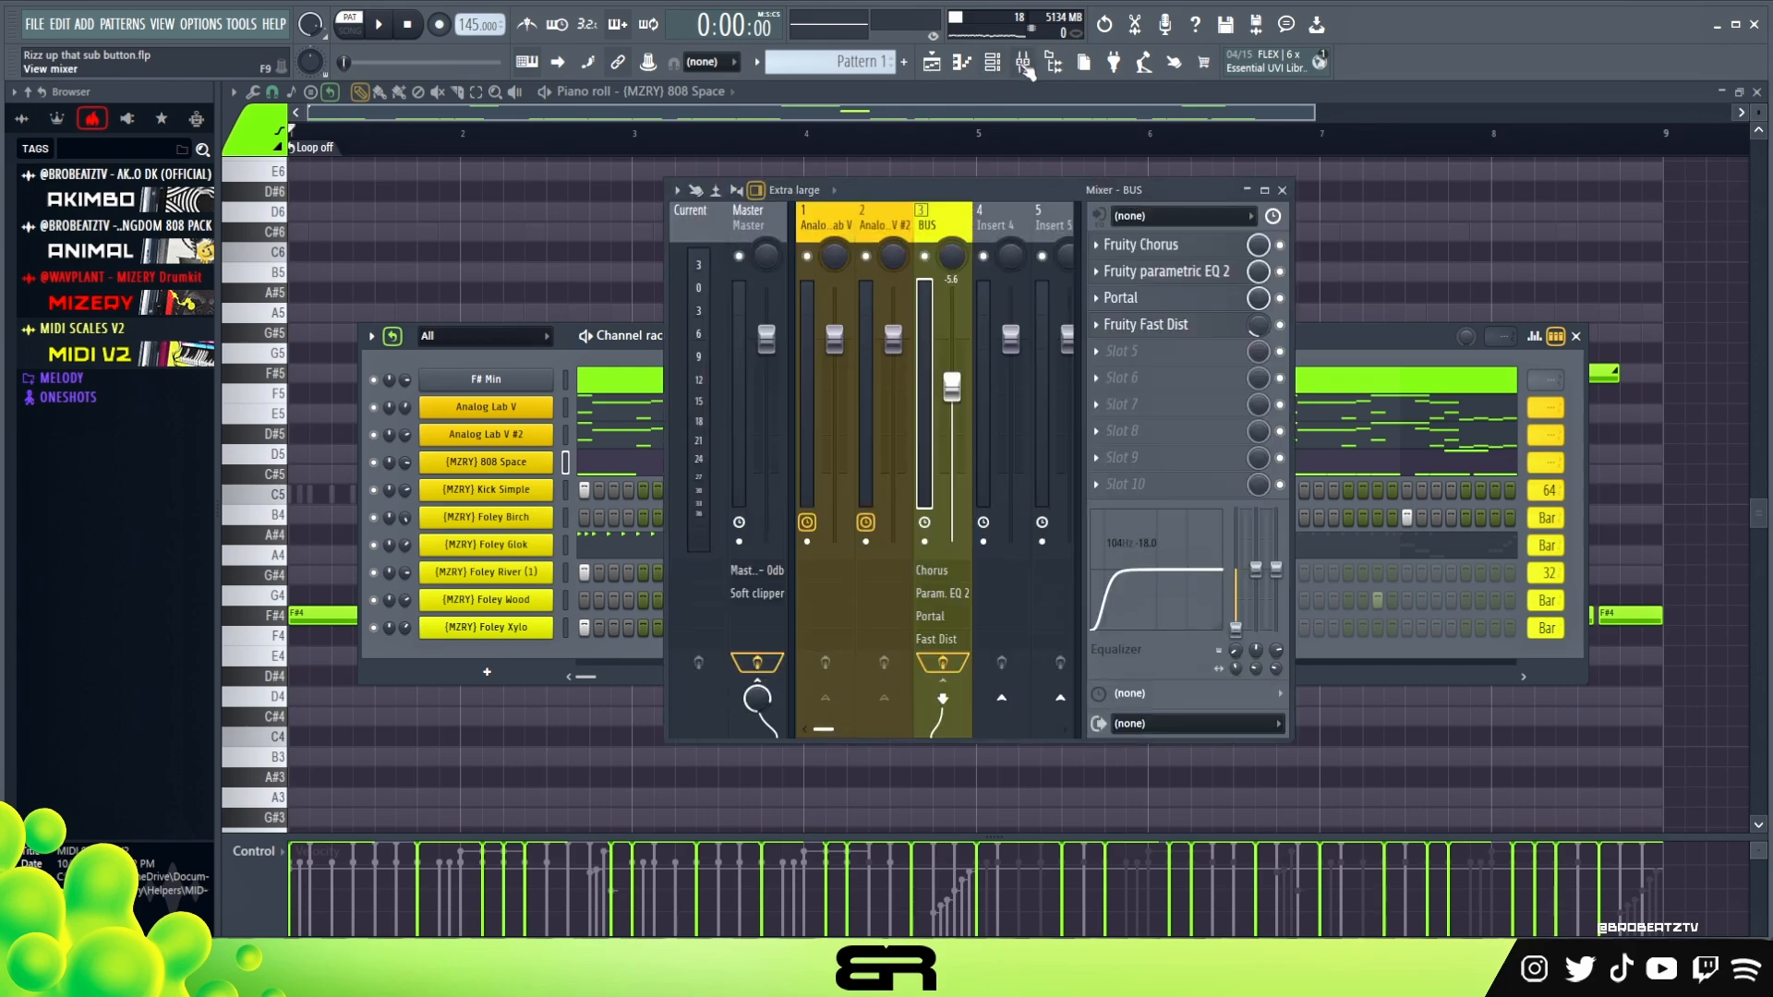
left_click(756, 234)
left_click(1169, 248)
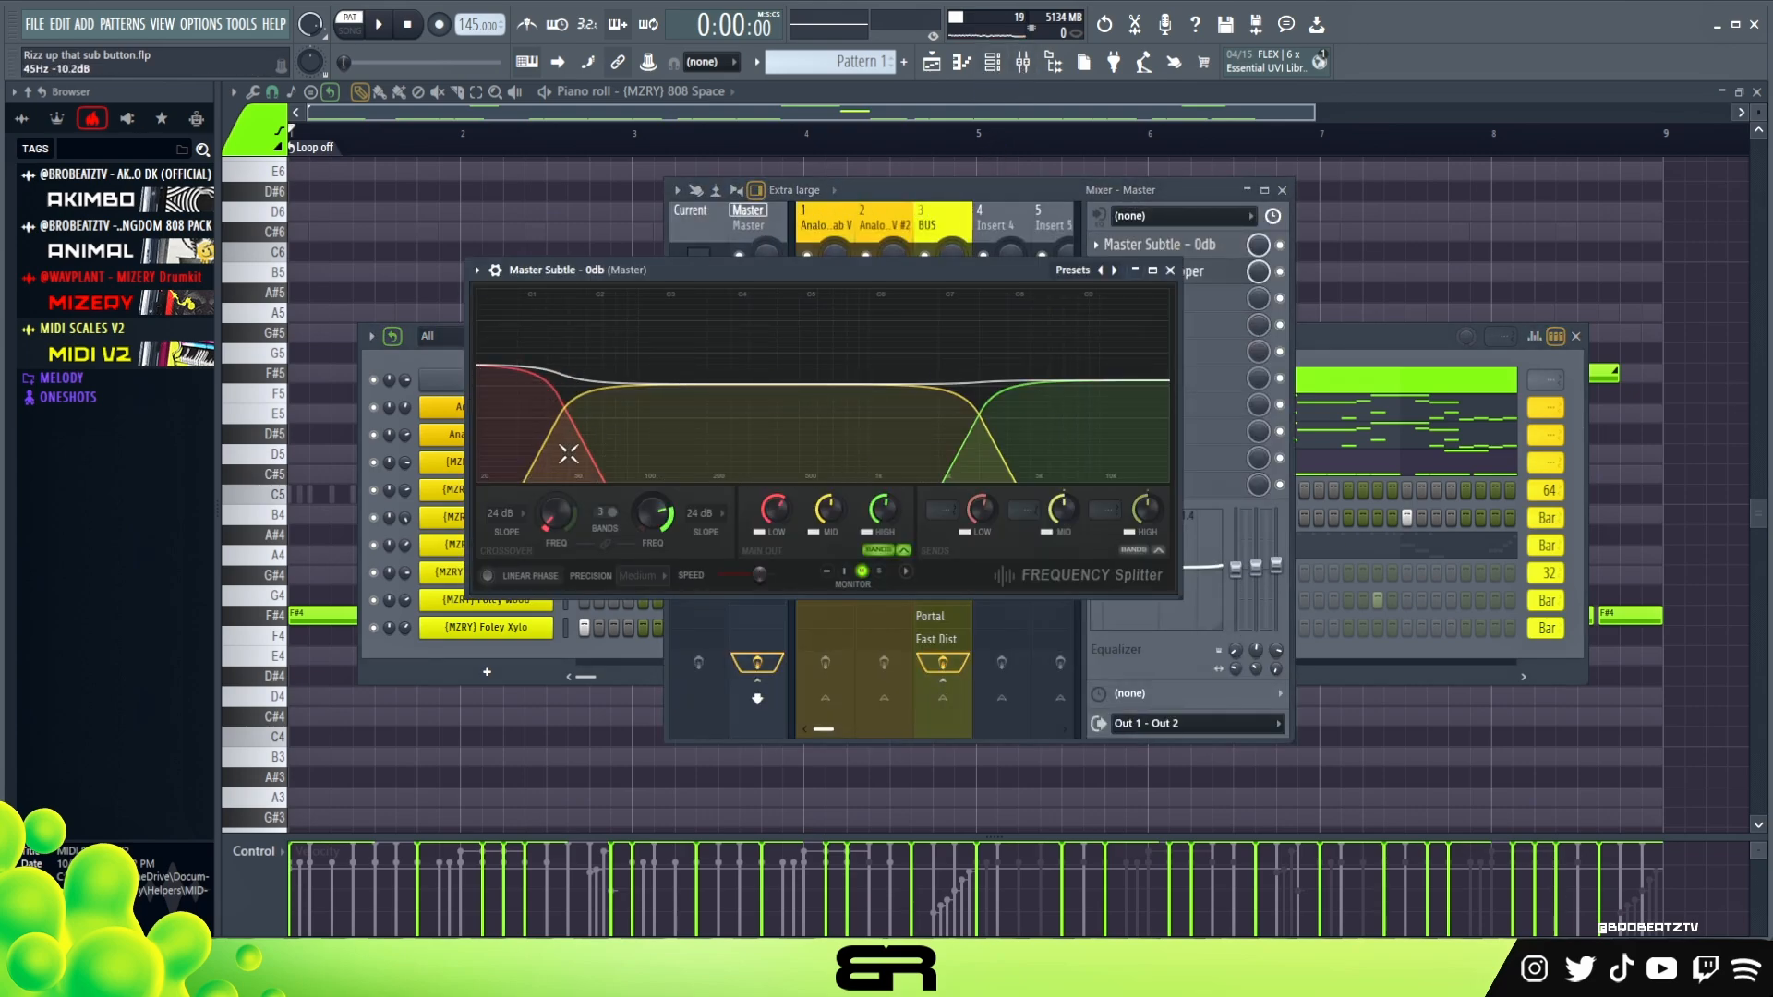
Set the mid band's main output to 3.1 dB during playback, close the effect and bring the channel rack forward
left_click_drag(763, 274, 924, 348)
key("space")
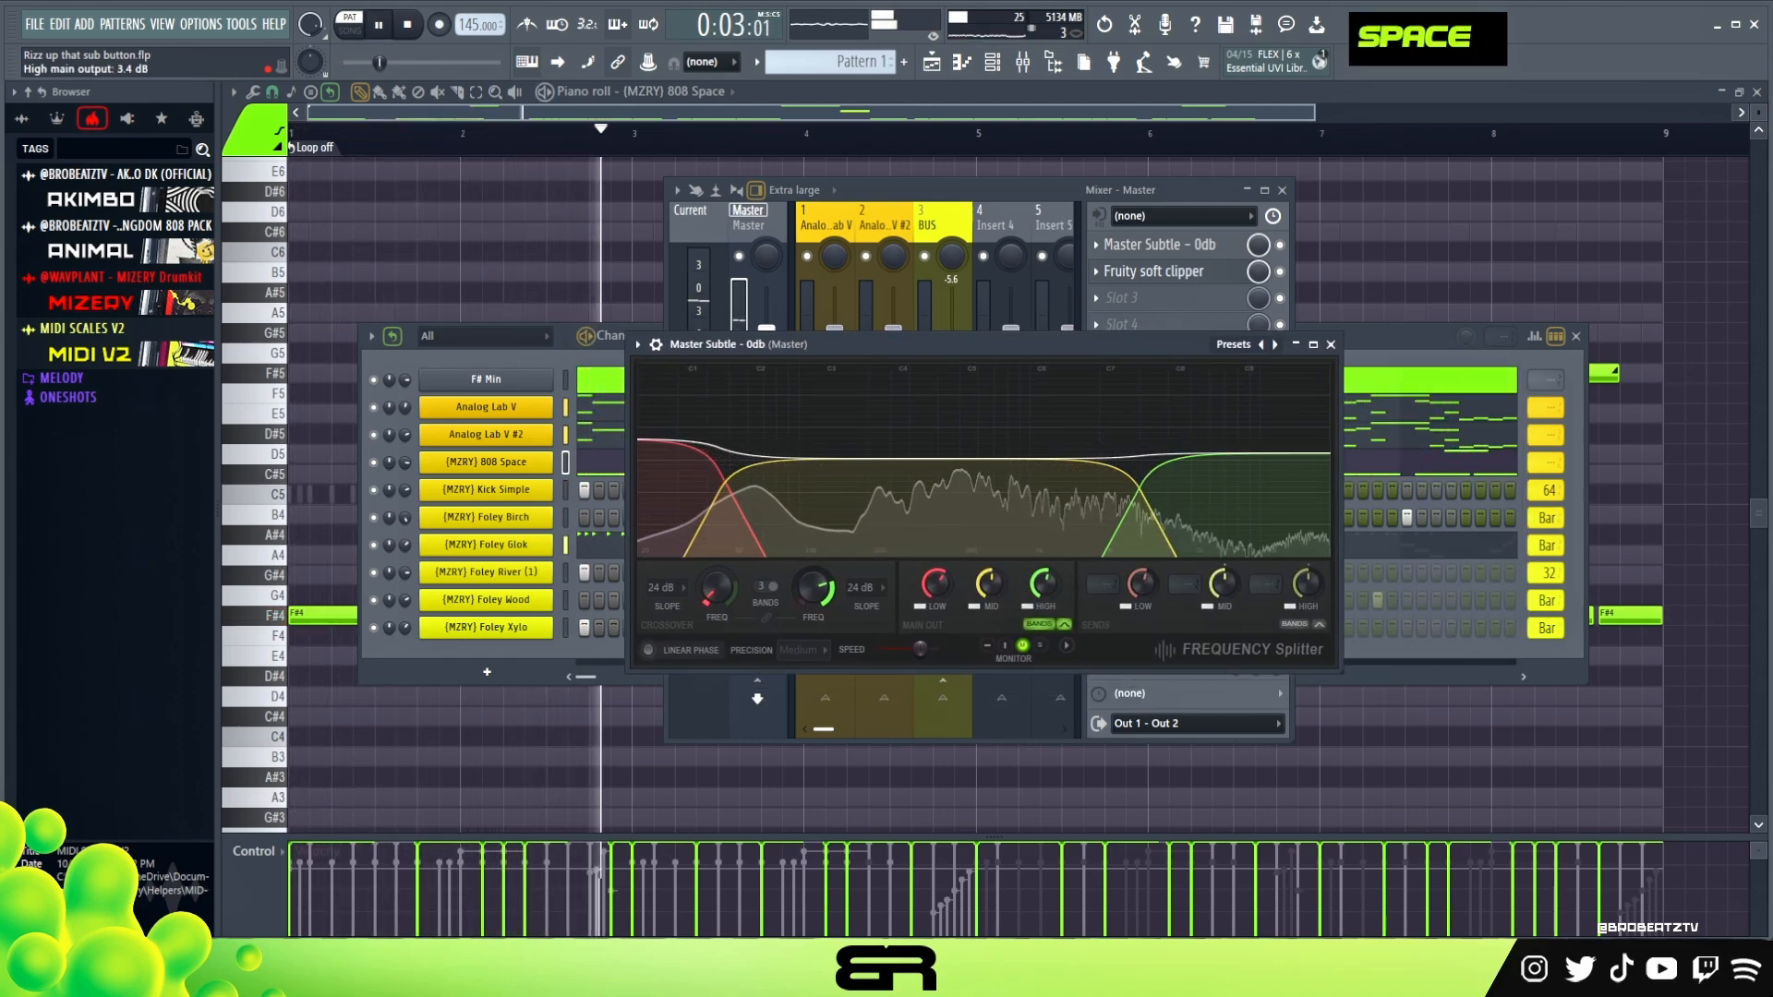
left_click_drag(1039, 589, 988, 572)
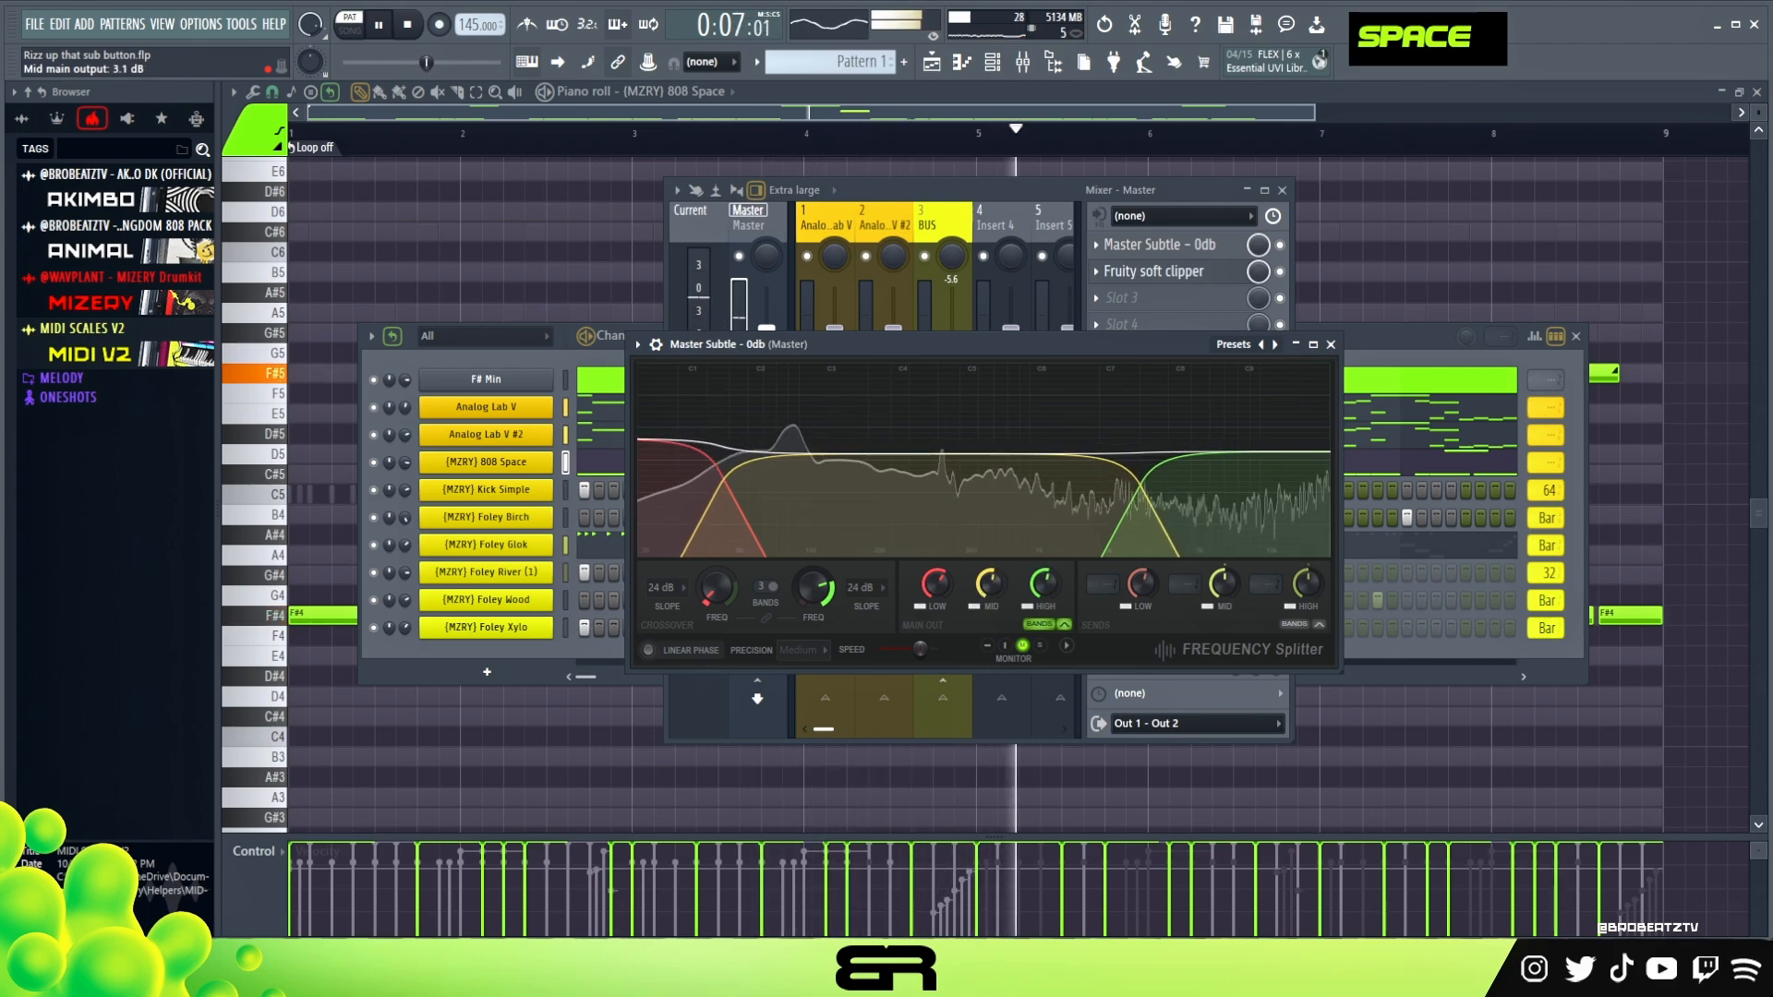
left_click(1331, 343)
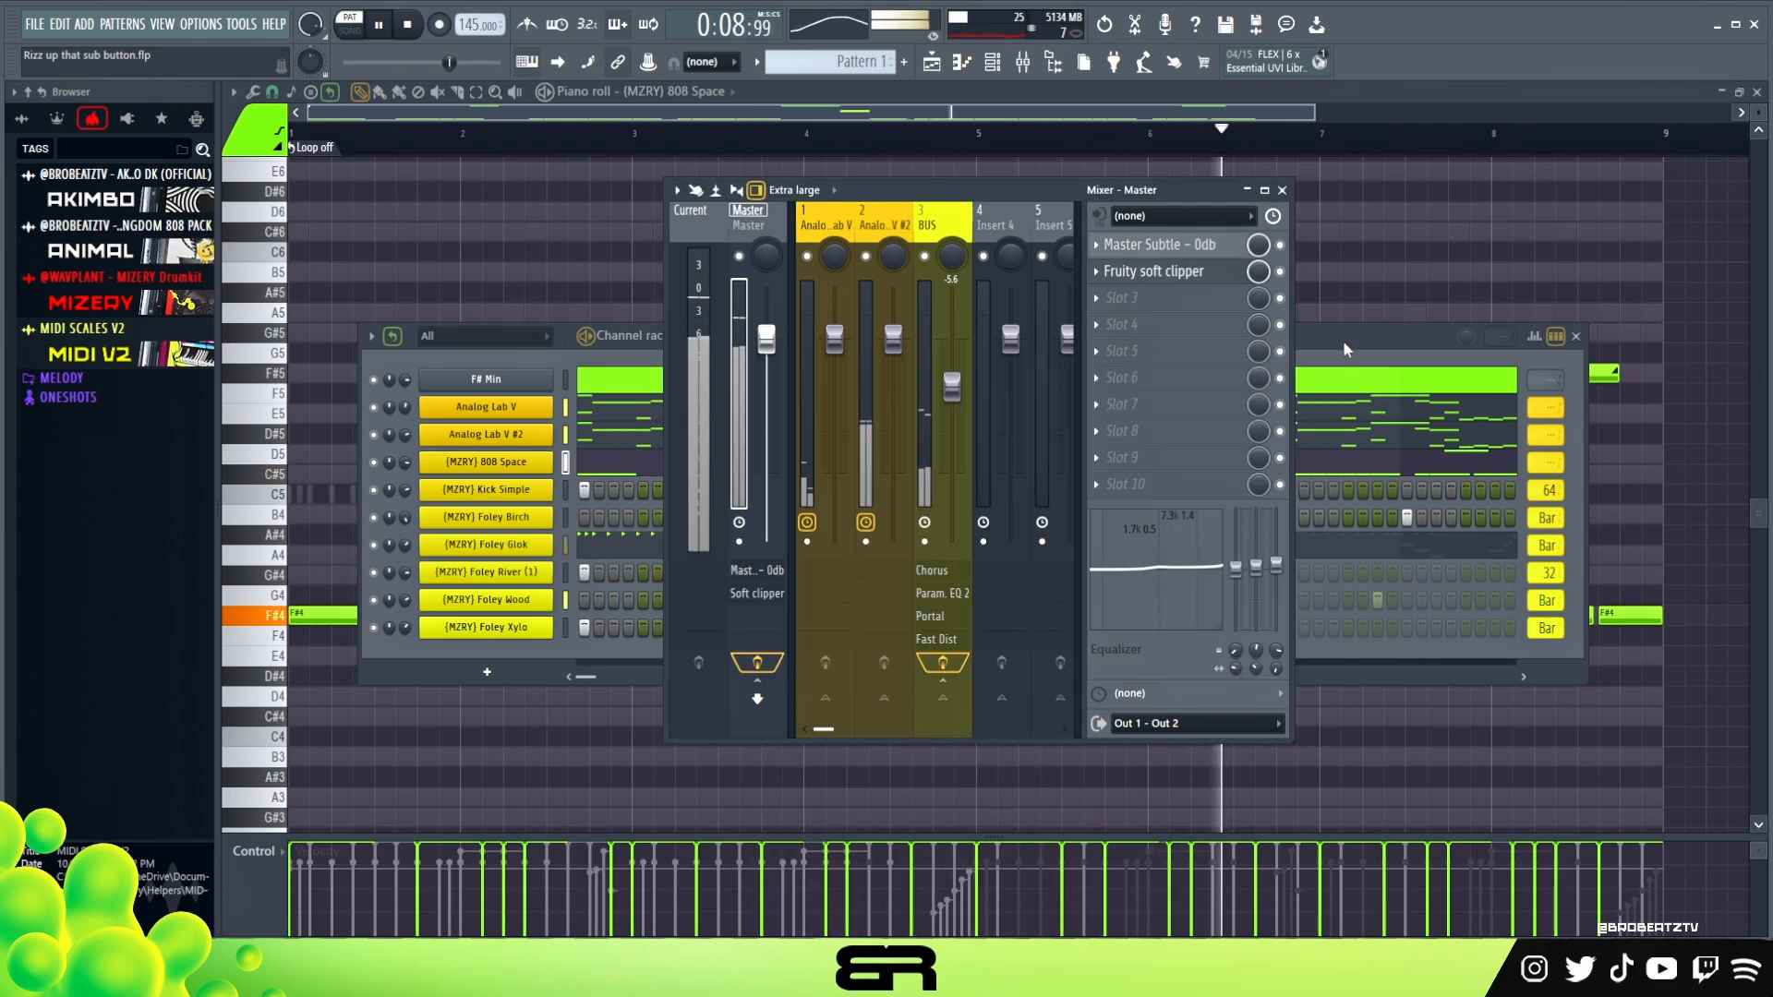
double_click(1348, 336)
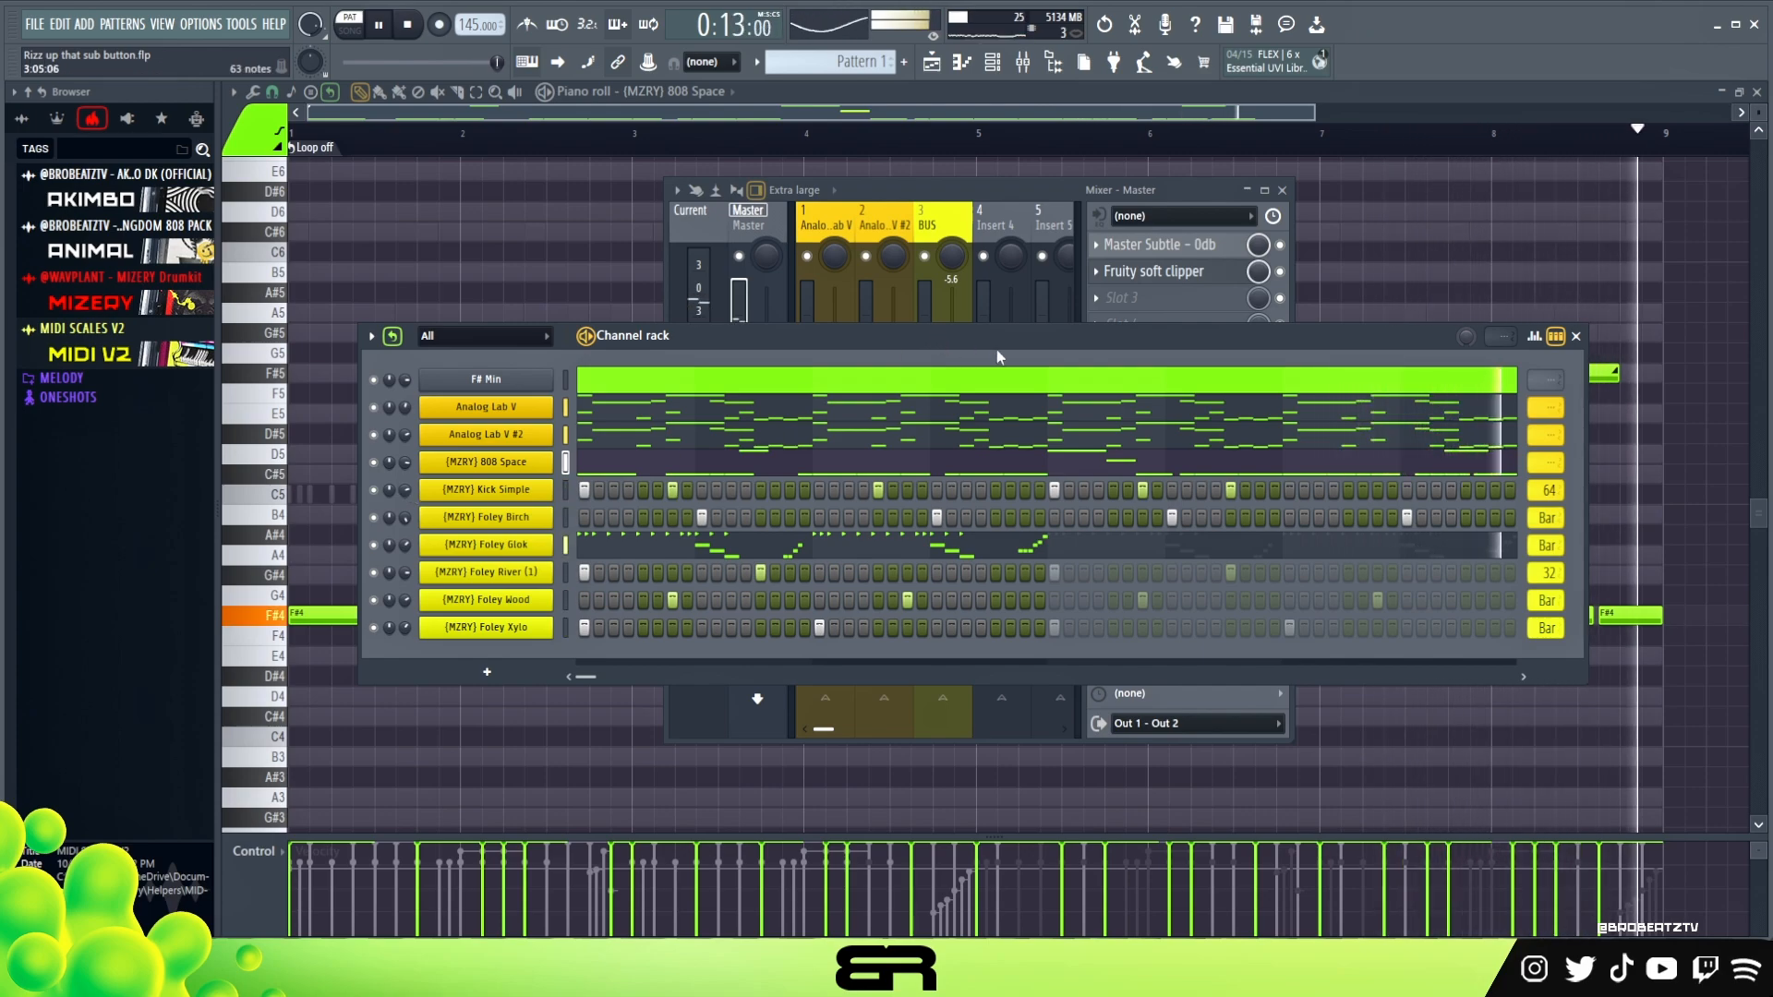
key("space")
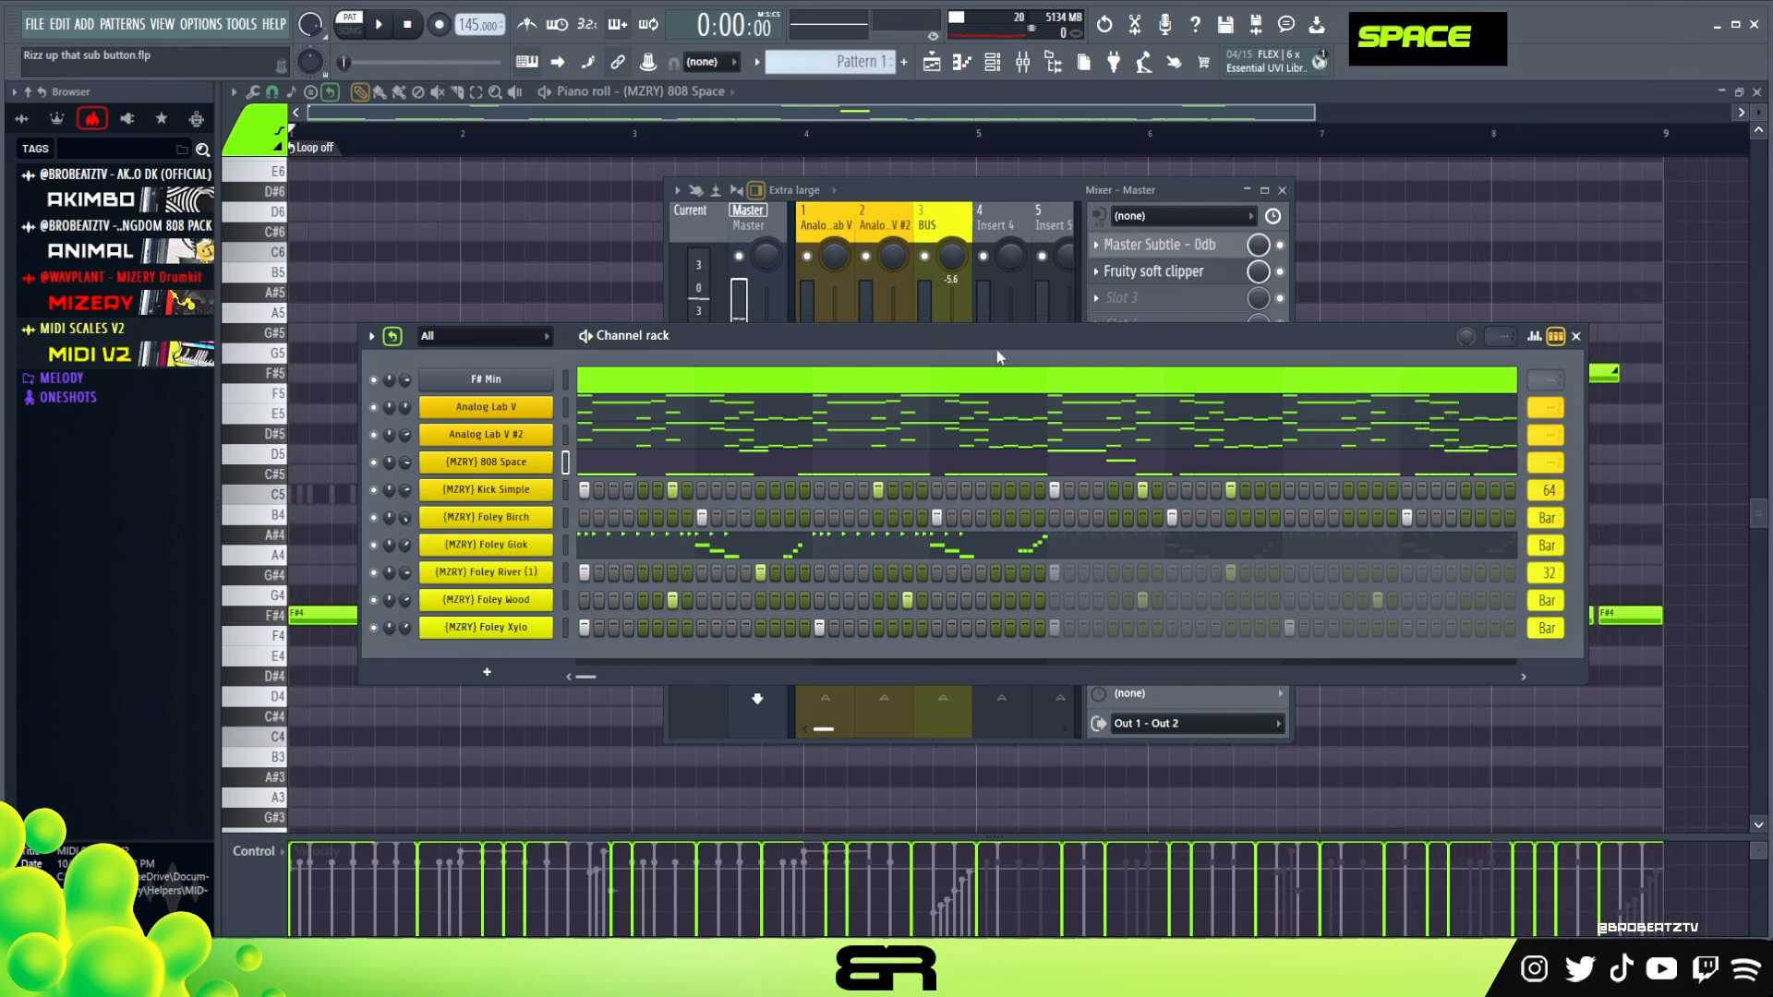